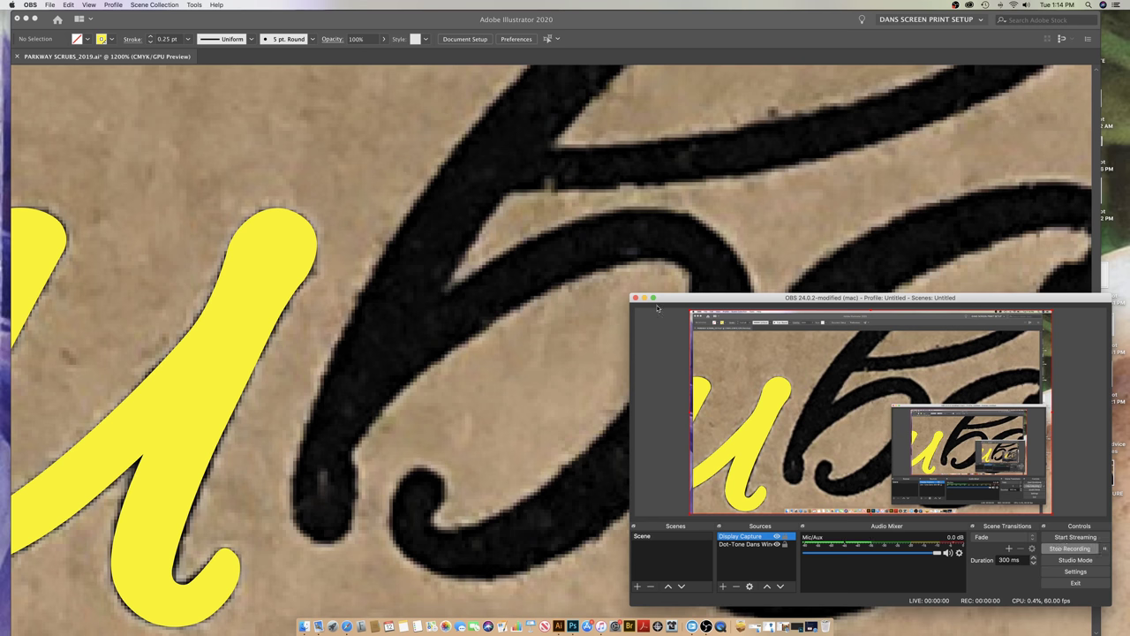
- Switch to Illustrator and examine the traced yellow "Scru" script and the untraced black "bs" in the logo scan
{"action": "left_click", "coordinate": [643, 299]}
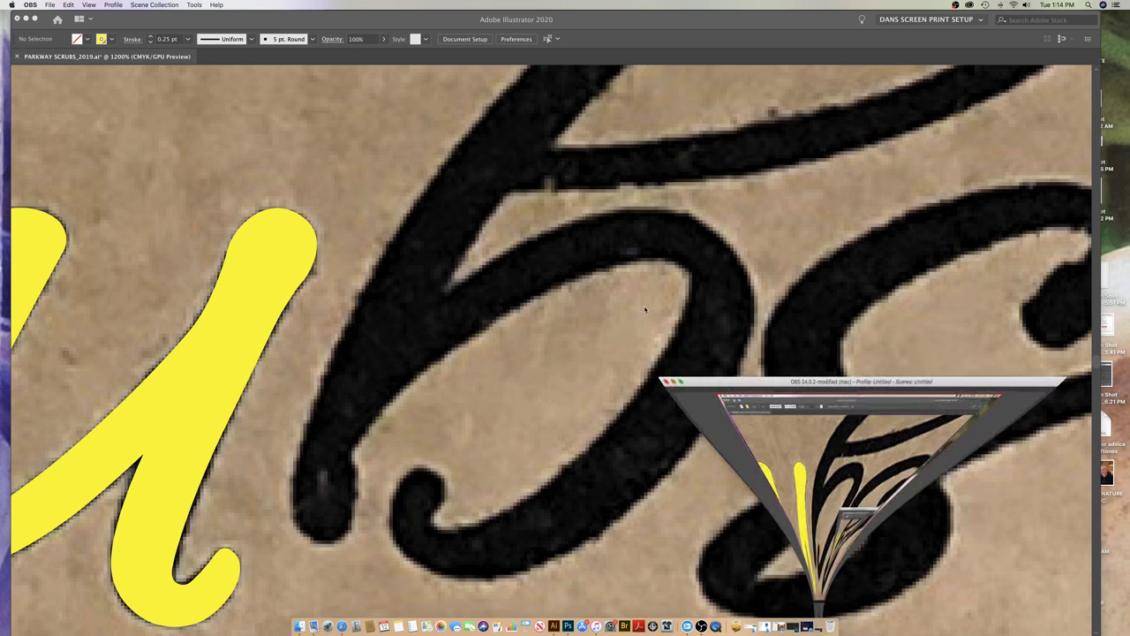
{"action": "left_click", "coordinate": [653, 375]}
{"action": "scroll", "coordinate": [611, 387], "scroll_direction": "right", "scroll_amount": 5}
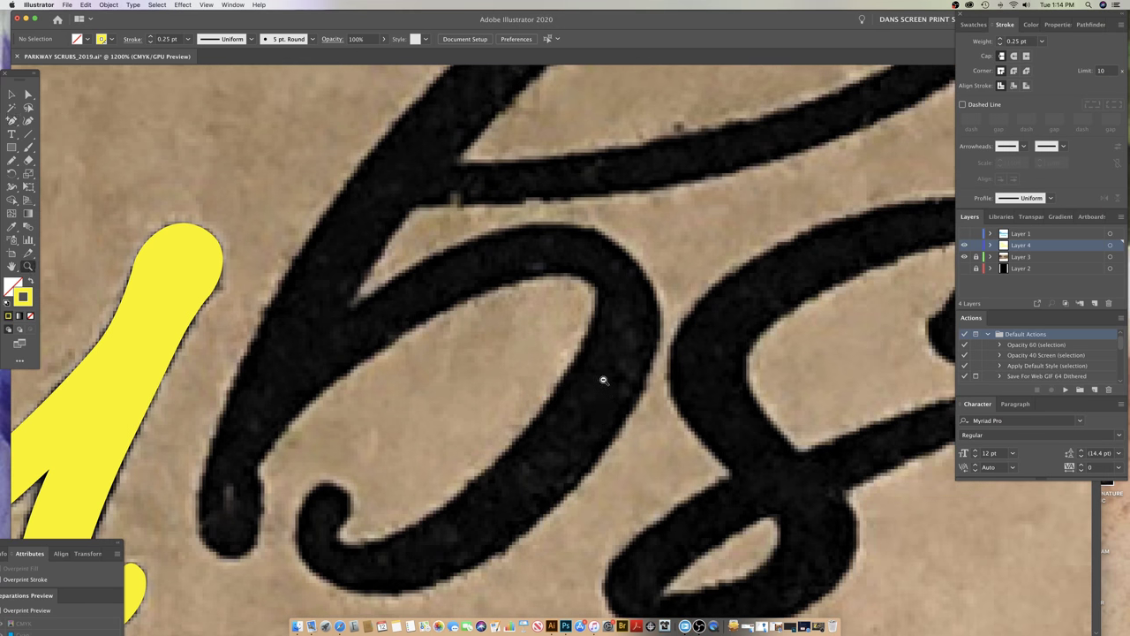
{"action": "scroll", "coordinate": [602, 380], "scroll_direction": "down", "scroll_amount": 10}
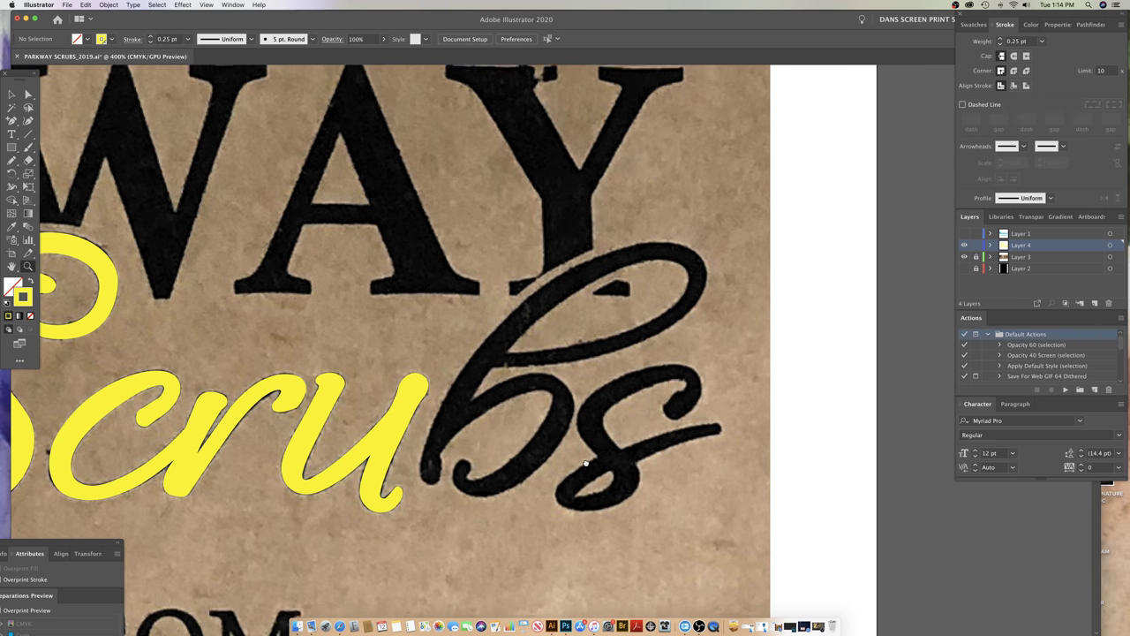
{"action": "scroll", "coordinate": [585, 463], "scroll_direction": "up", "scroll_amount": 2}
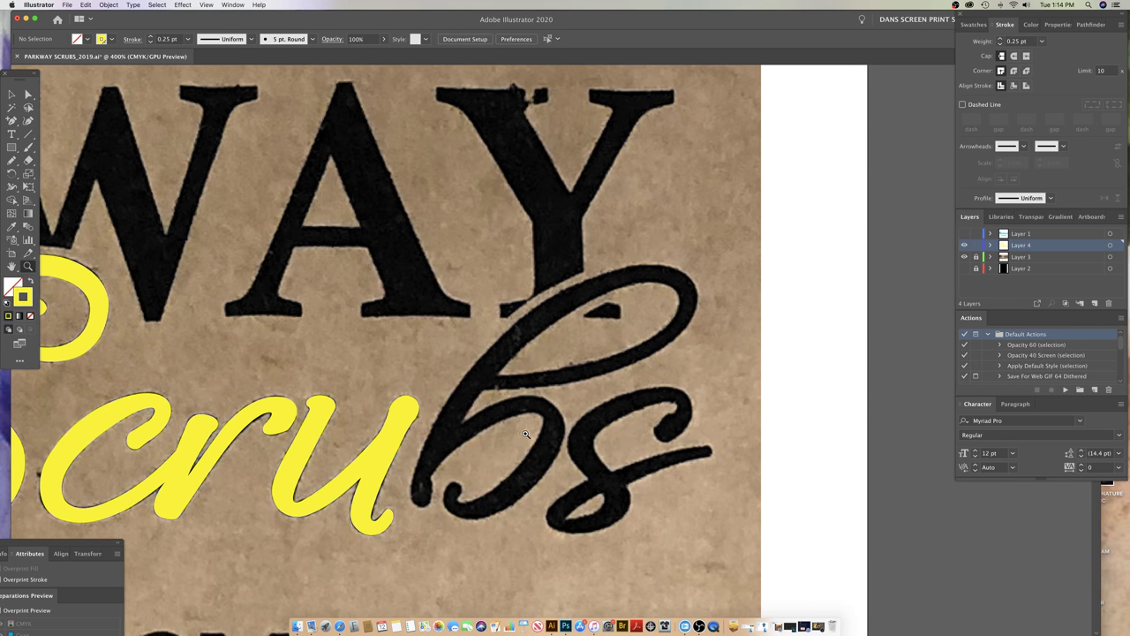
{"action": "left_click", "coordinate": [236, 348], "text": "alt"}
{"action": "left_click", "coordinate": [237, 347], "text": "alt"}
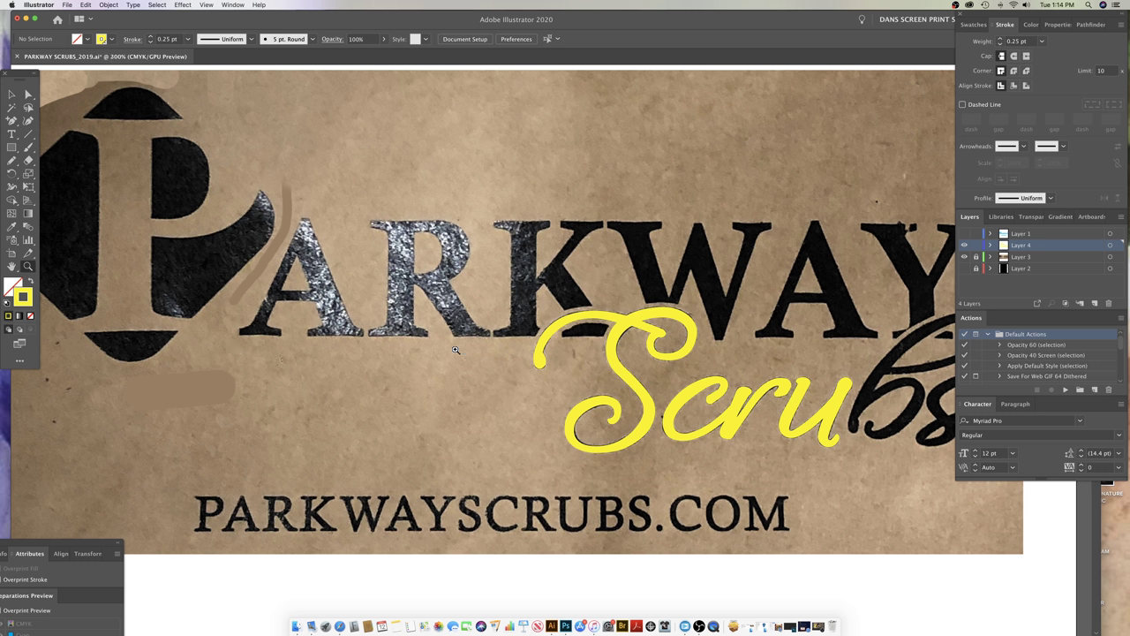
{"action": "scroll", "coordinate": [551, 351], "scroll_direction": "up", "scroll_amount": 2}
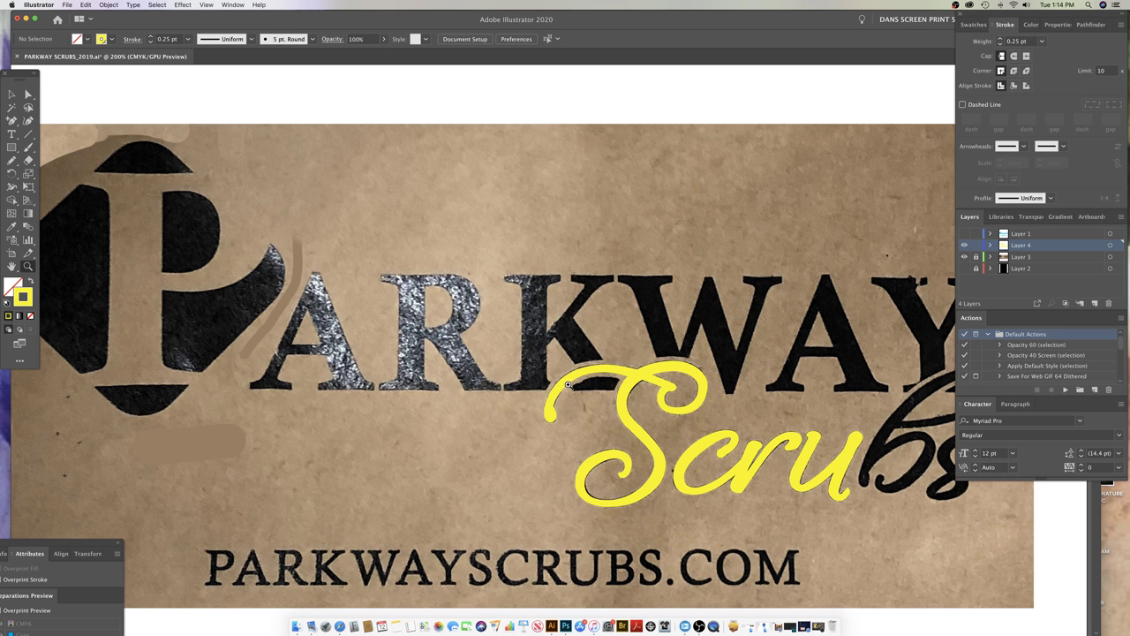
{"action": "scroll", "coordinate": [539, 406], "scroll_direction": "right", "scroll_amount": 5}
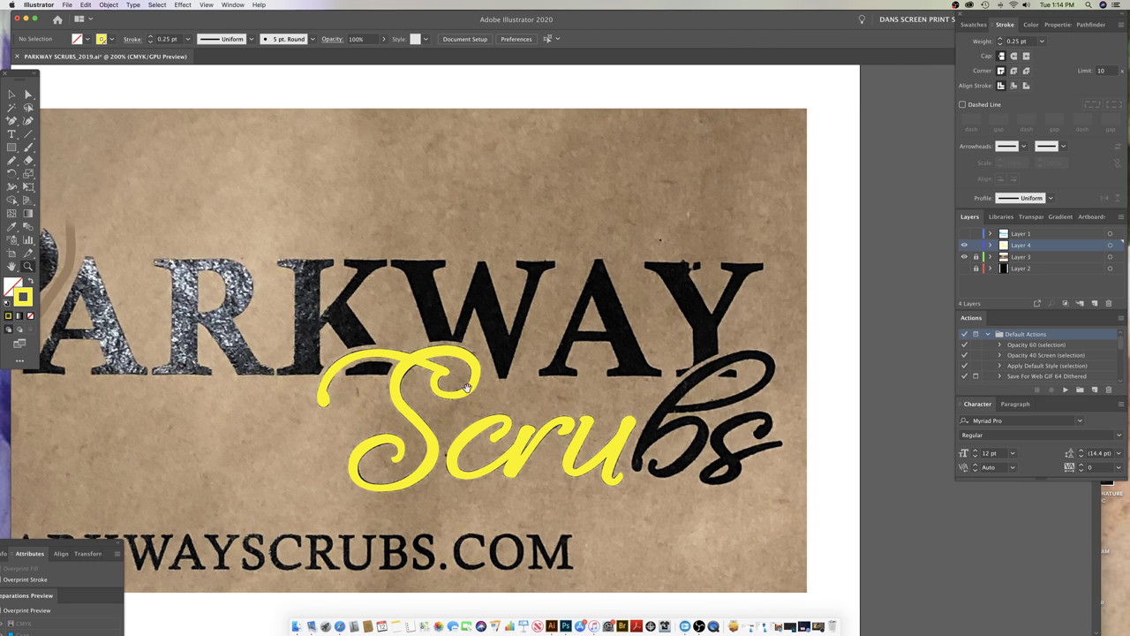
{"action": "scroll", "coordinate": [542, 408], "scroll_direction": "left", "scroll_amount": 3}
{"action": "scroll", "coordinate": [715, 434], "scroll_direction": "right", "scroll_amount": 4}
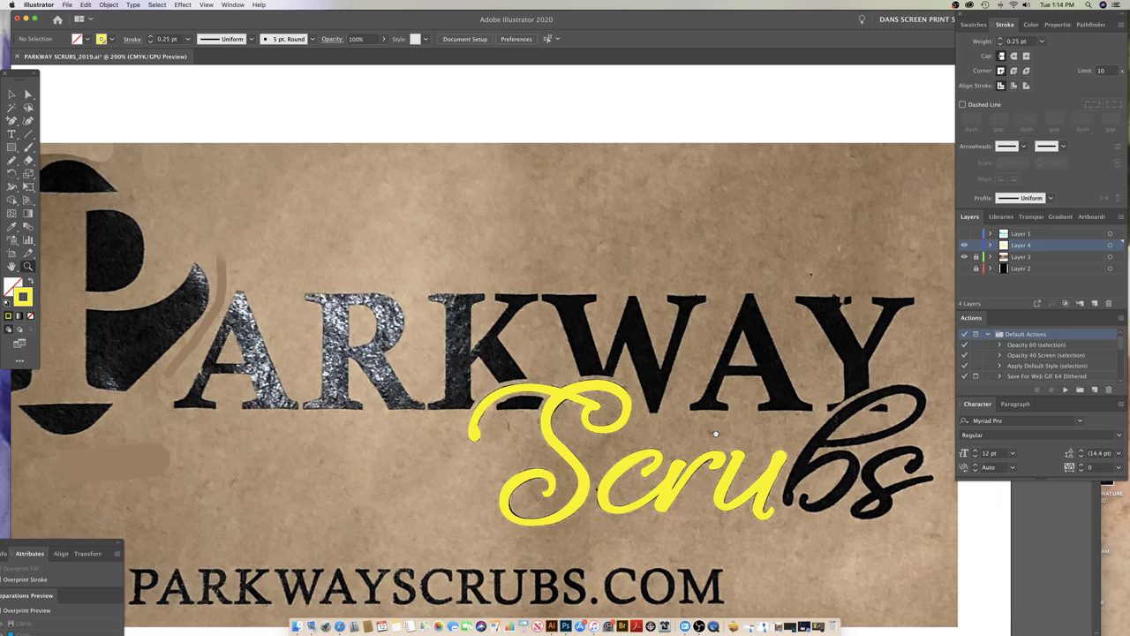
{"action": "left_click", "coordinate": [700, 447]}
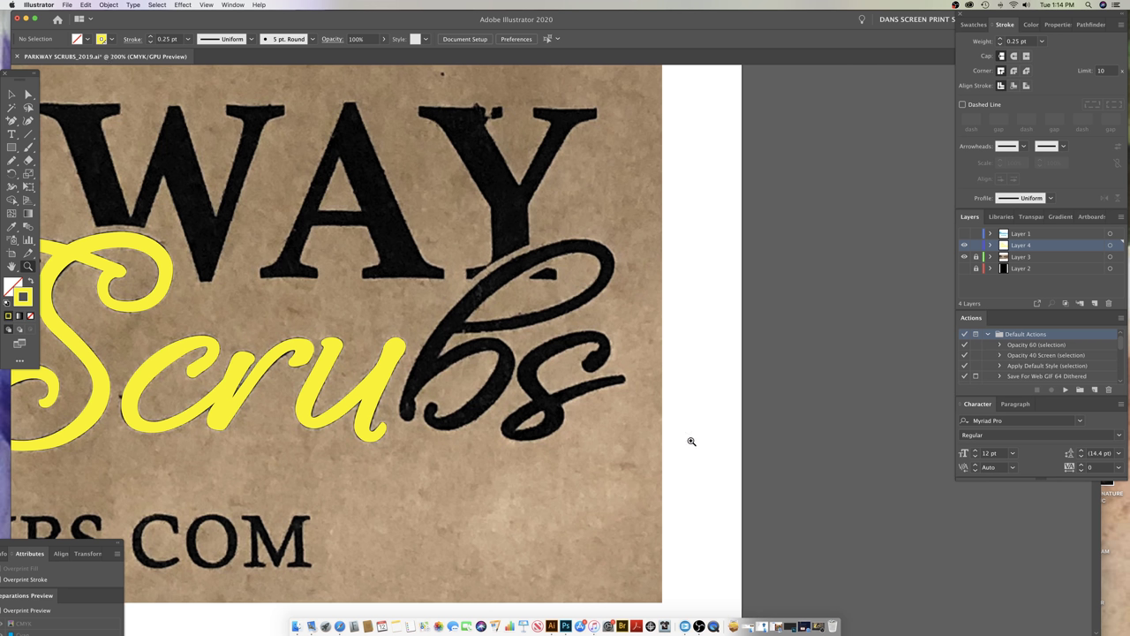
{"action": "left_click", "coordinate": [503, 363]}
{"action": "left_click_drag", "start_coordinate": [553, 371], "coordinate": [678, 469]}
{"action": "scroll", "coordinate": [680, 468], "scroll_direction": "right", "scroll_amount": 2}
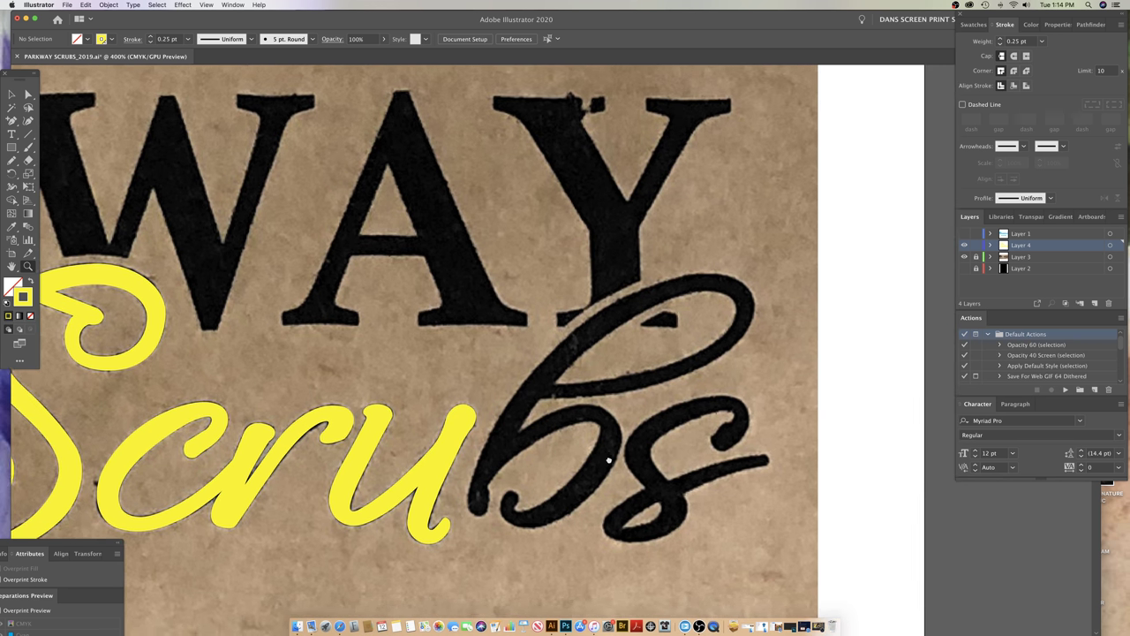
- Examine the scanned PARKWAY lettering and the P emblem across the full width of the artwork
{"action": "key", "text": "p"}
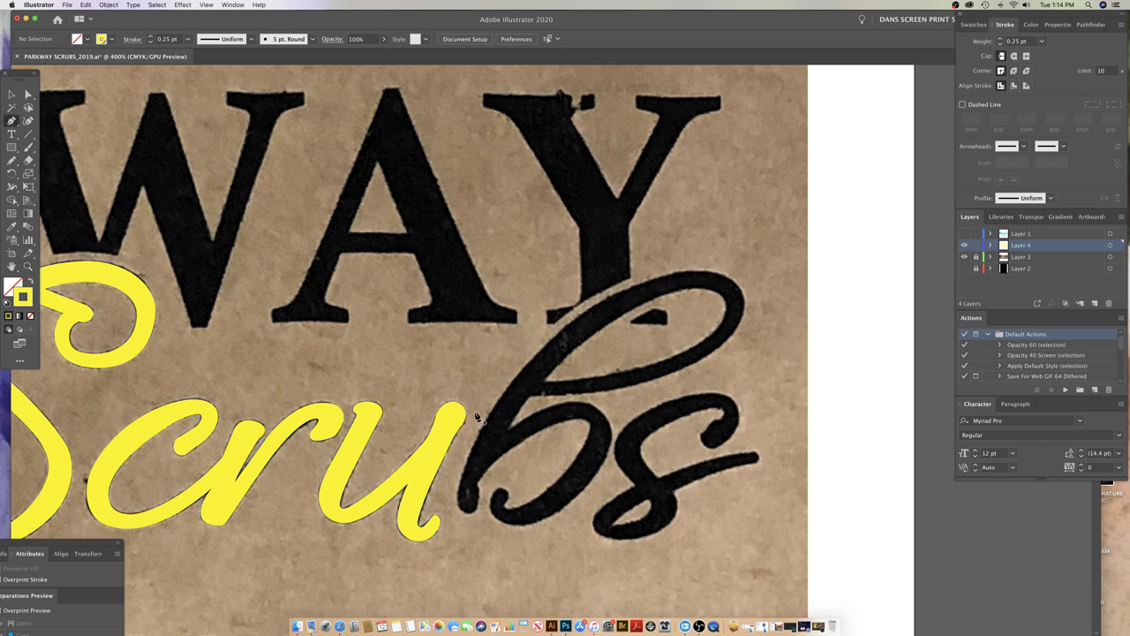
{"action": "scroll", "coordinate": [414, 373], "scroll_direction": "left", "scroll_amount": 5}
{"action": "left_click_drag", "start_coordinate": [747, 396], "coordinate": [788, 401]}
{"action": "key", "text": "z"}
{"action": "left_click", "coordinate": [457, 383], "text": "alt"}
{"action": "left_click", "coordinate": [457, 383], "text": "alt"}
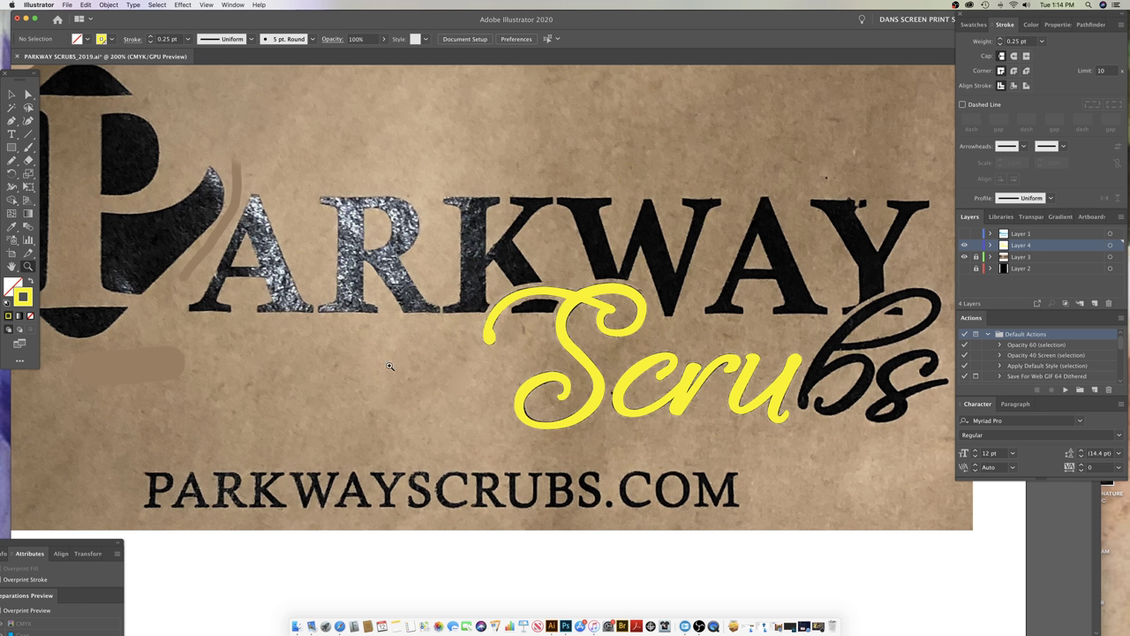
{"action": "left_click_drag", "start_coordinate": [442, 349], "coordinate": [448, 402]}
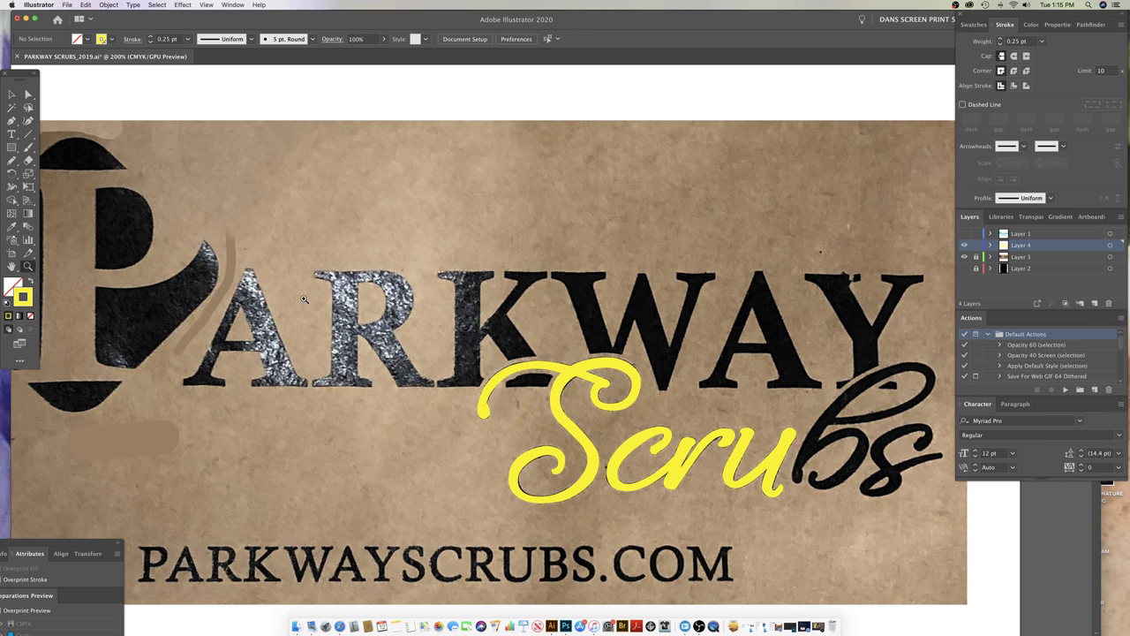
{"action": "left_click_drag", "start_coordinate": [303, 299], "coordinate": [494, 314]}
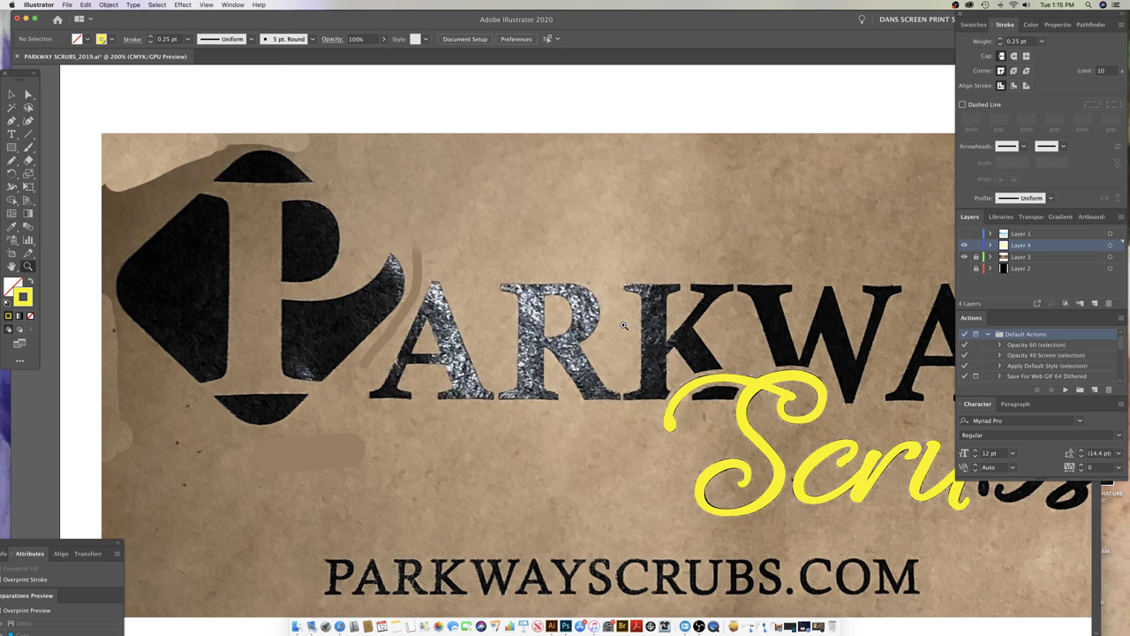
{"action": "scroll", "coordinate": [777, 326], "scroll_direction": "right", "scroll_amount": 3}
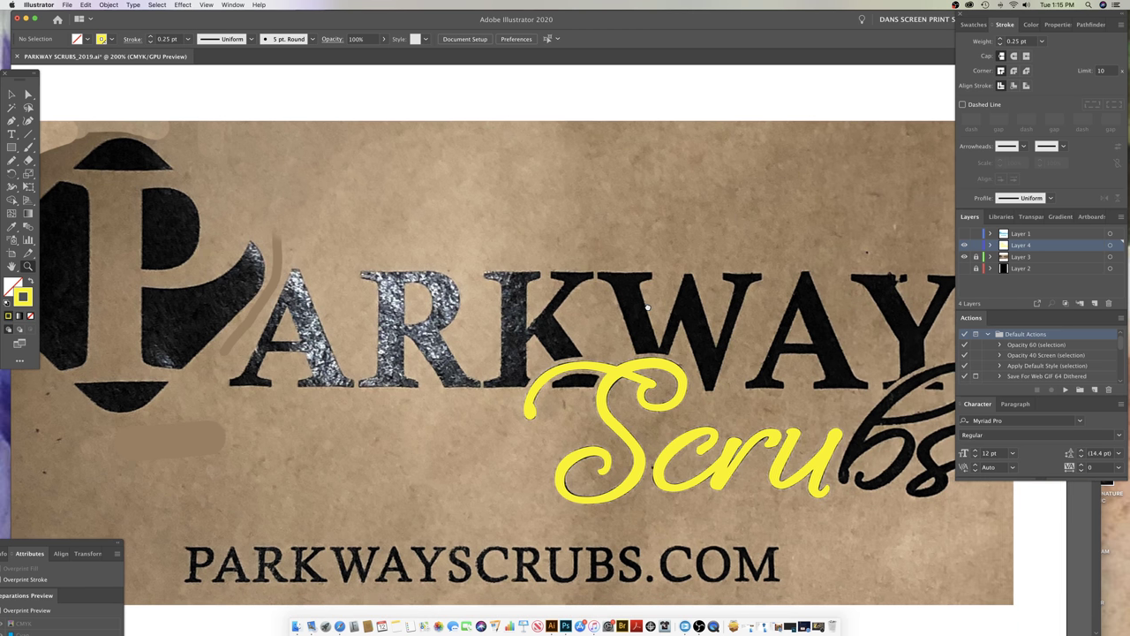
- Show Layer 1 so the blue lettering overlays the scan, and review the whole logo
{"action": "left_click", "coordinate": [964, 234]}
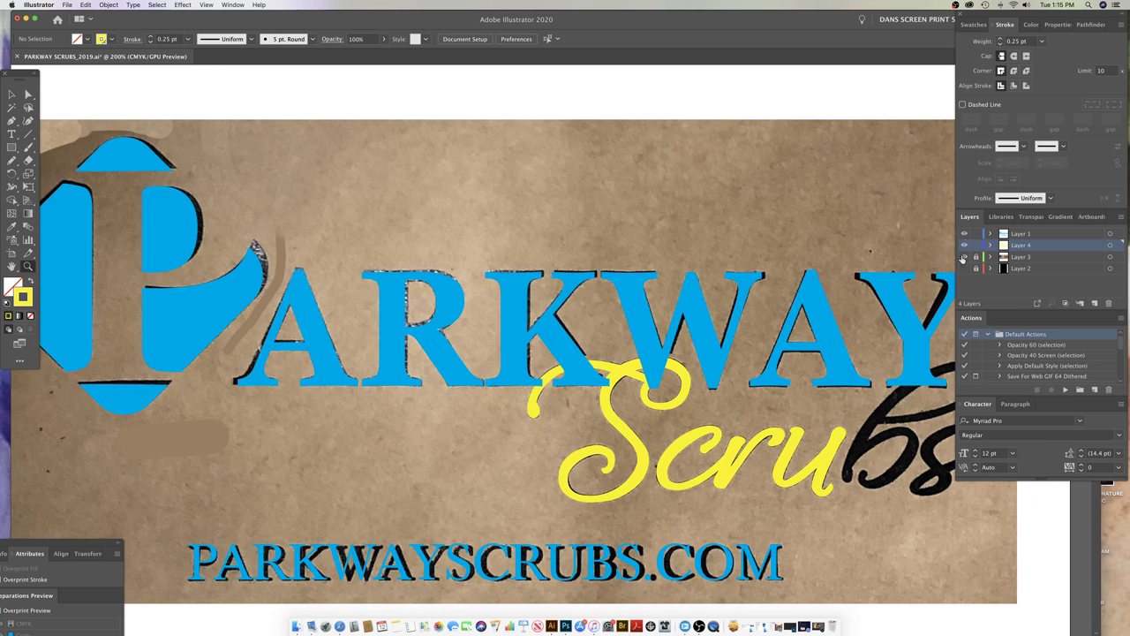
{"action": "left_click", "coordinate": [711, 307], "text": "alt"}
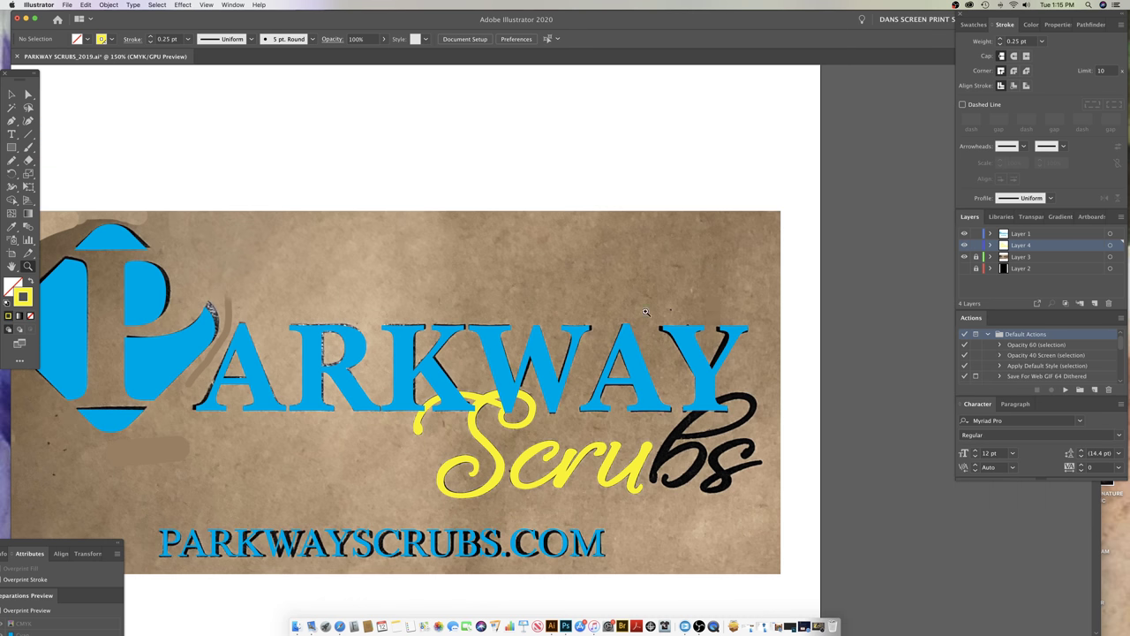
{"action": "scroll", "coordinate": [695, 306], "scroll_direction": "left", "scroll_amount": 3}
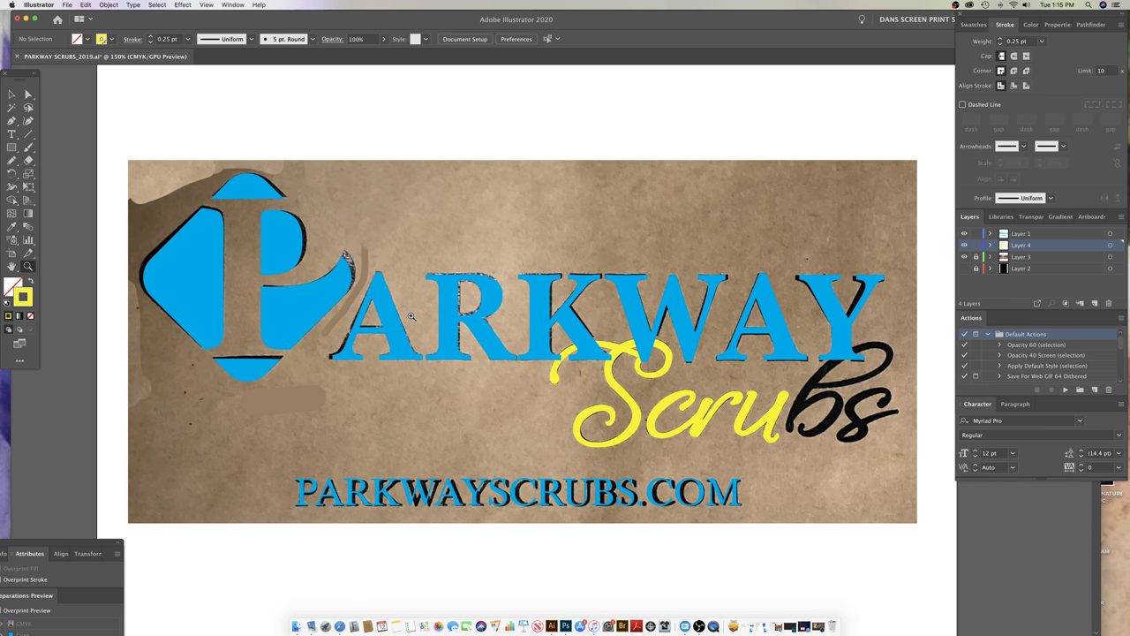
{"action": "scroll", "coordinate": [378, 348], "scroll_direction": "left", "scroll_amount": 2}
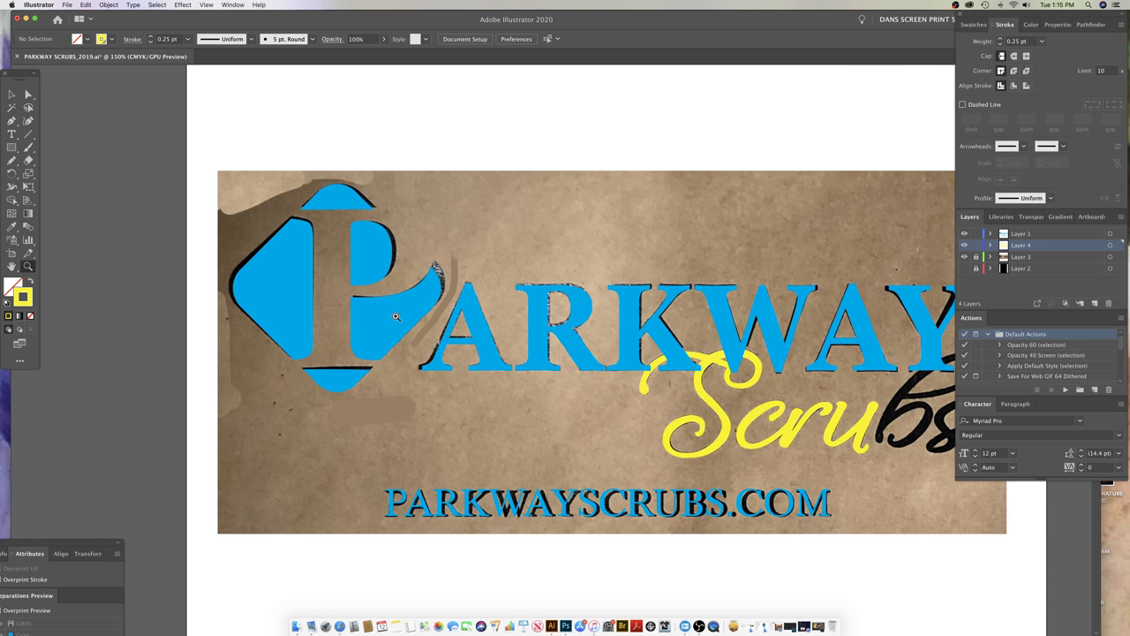
{"action": "scroll", "coordinate": [711, 356], "scroll_direction": "right", "scroll_amount": 3}
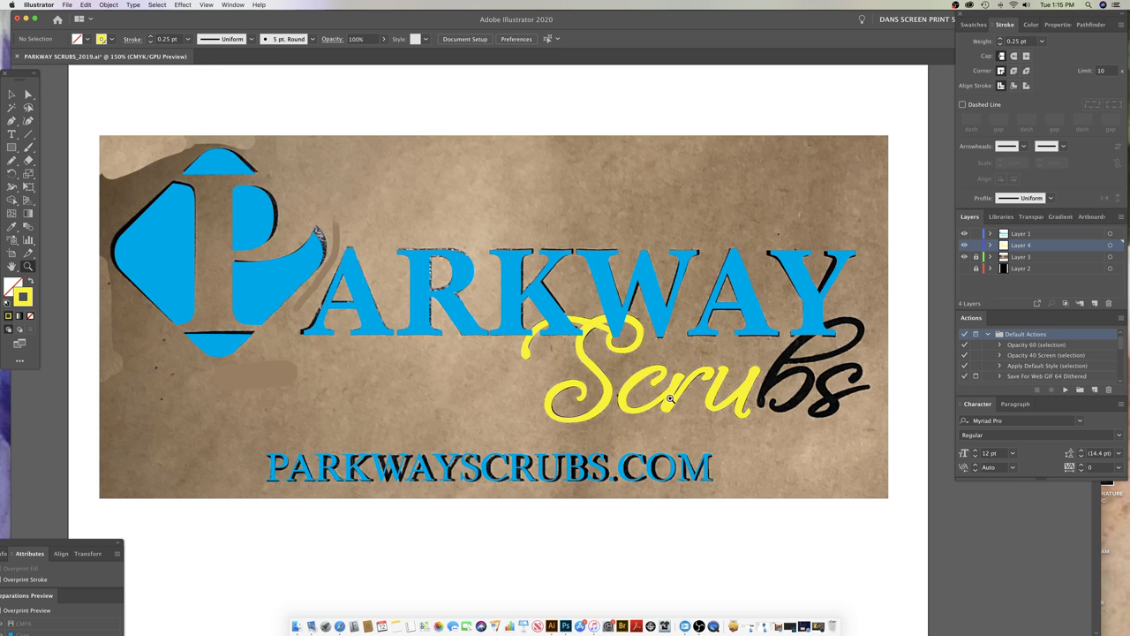
{"action": "scroll", "coordinate": [781, 391], "scroll_direction": "right", "scroll_amount": 1}
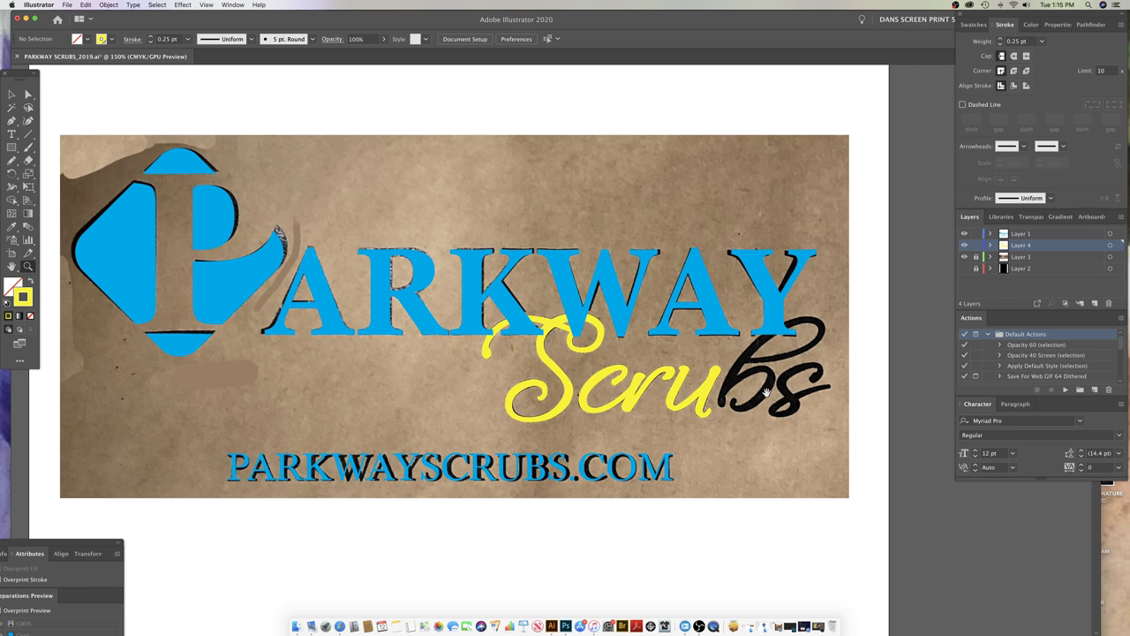
- Inspect how the yellow script and the blue PARKWAYSCRUBS.COM text line up with the scan
{"action": "left_click", "coordinate": [733, 388]}
{"action": "left_click", "coordinate": [467, 344]}
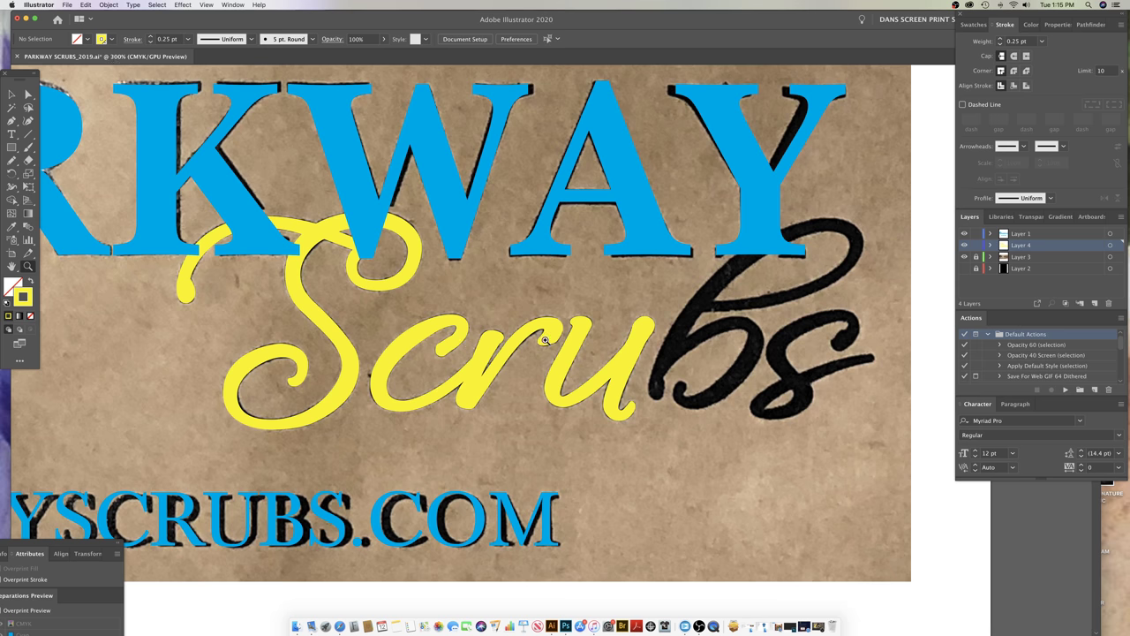
{"action": "left_click_drag", "start_coordinate": [548, 339], "coordinate": [578, 365]}
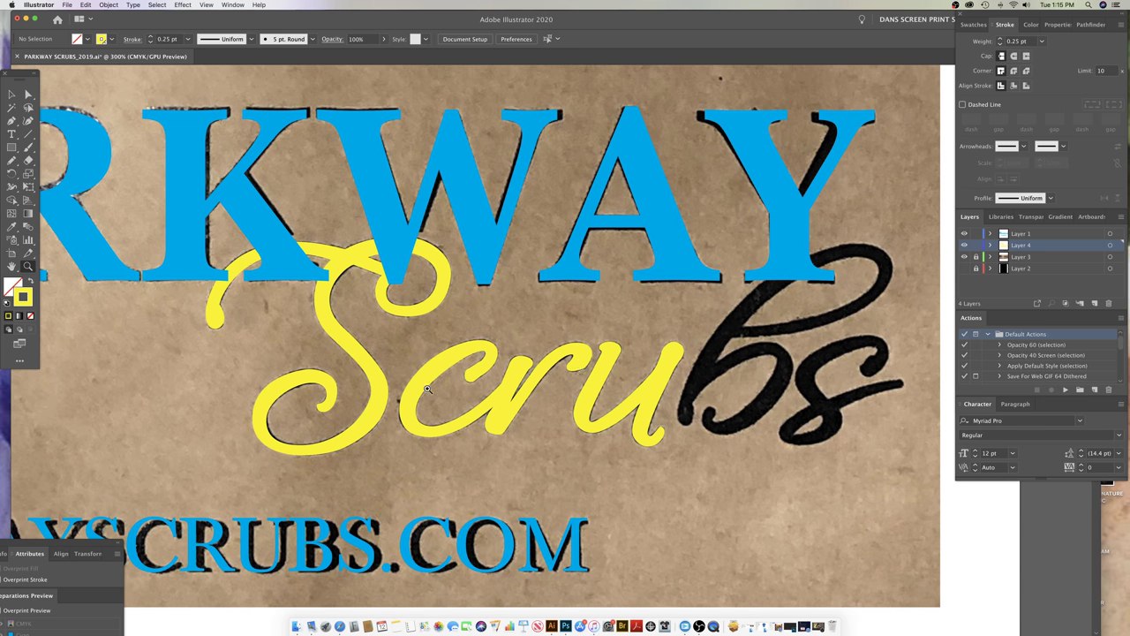
{"action": "left_click_drag", "start_coordinate": [319, 435], "coordinate": [568, 303]}
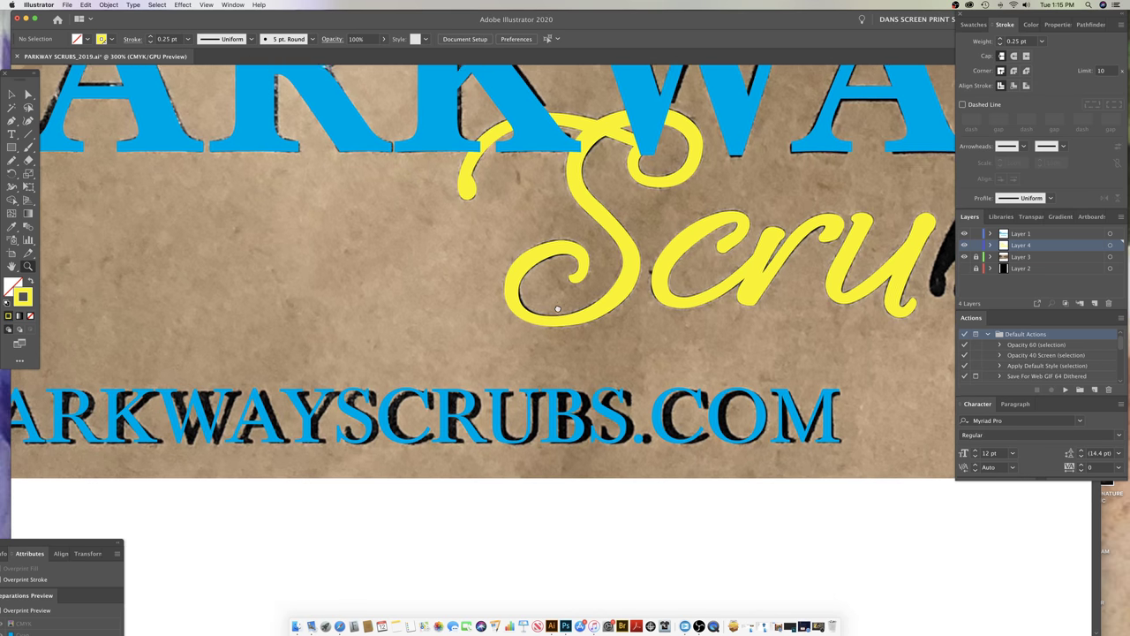
{"action": "left_click", "coordinate": [354, 441], "text": "super"}
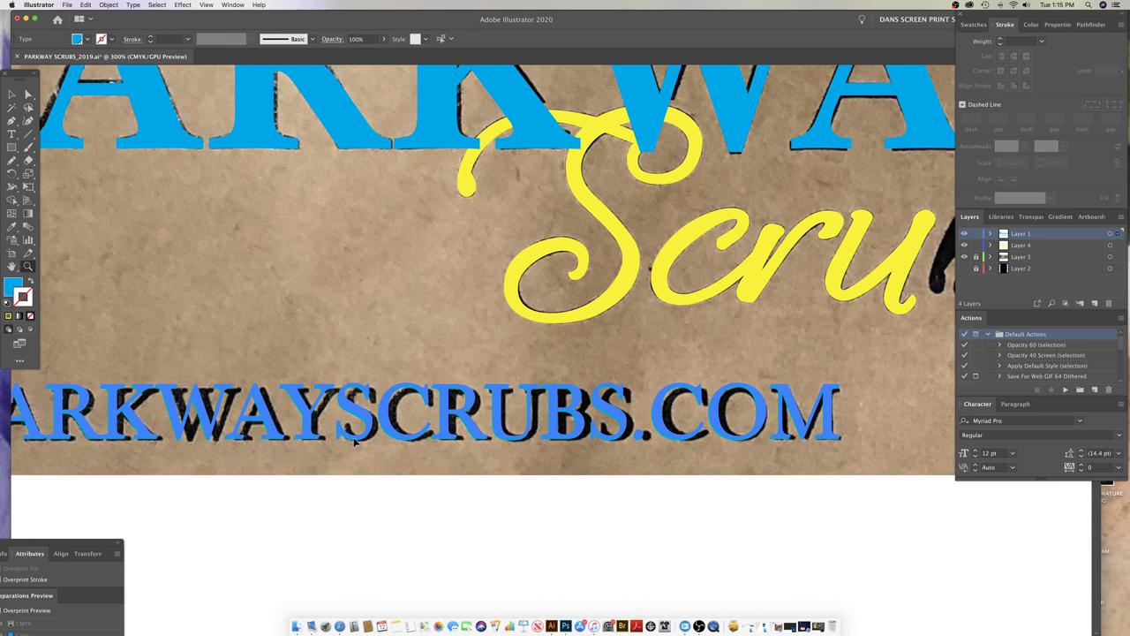
{"action": "left_click", "coordinate": [431, 350], "text": "super"}
- Examine the outlines of the untraced "bs" letters up close at 800% magnification
{"action": "left_click_drag", "start_coordinate": [865, 353], "coordinate": [651, 534]}
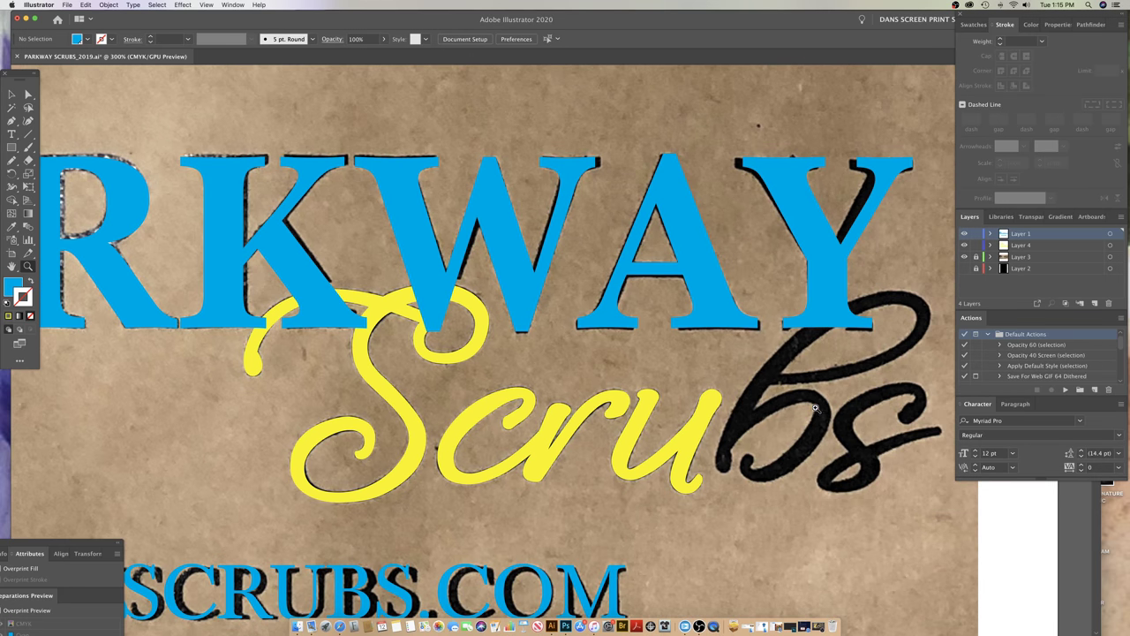
{"action": "scroll", "coordinate": [803, 408], "scroll_direction": "down", "scroll_amount": 1}
{"action": "scroll", "coordinate": [804, 408], "scroll_direction": "right", "scroll_amount": 3}
{"action": "left_click_drag", "start_coordinate": [791, 405], "coordinate": [593, 360]}
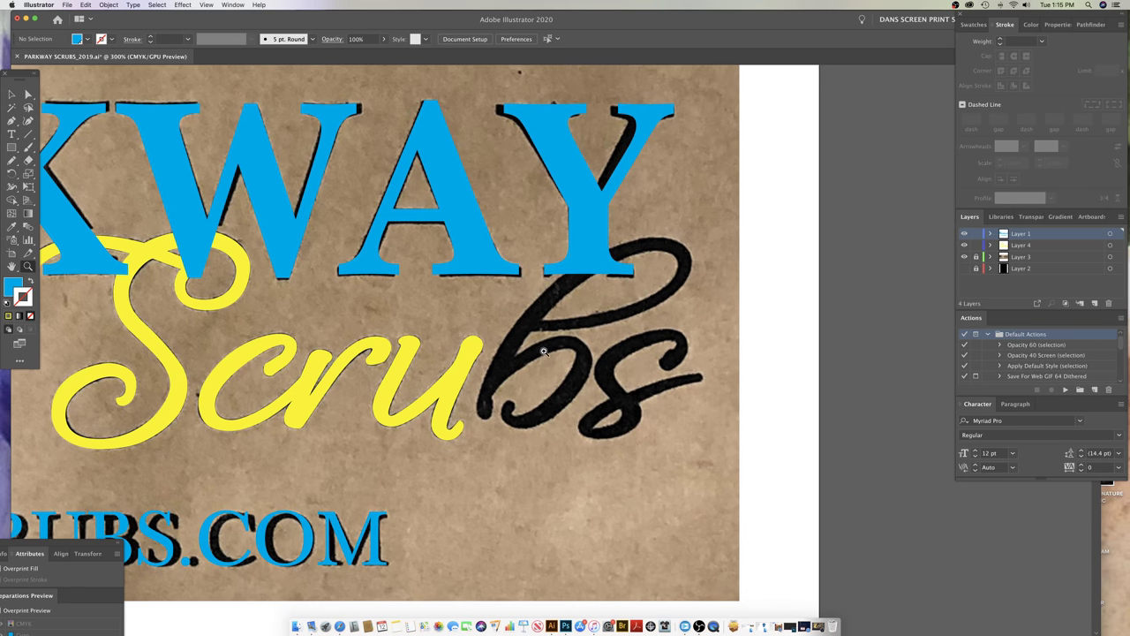
{"action": "left_click_drag", "start_coordinate": [505, 362], "coordinate": [588, 430]}
{"action": "left_click", "coordinate": [637, 347]}
{"action": "left_click", "coordinate": [575, 390]}
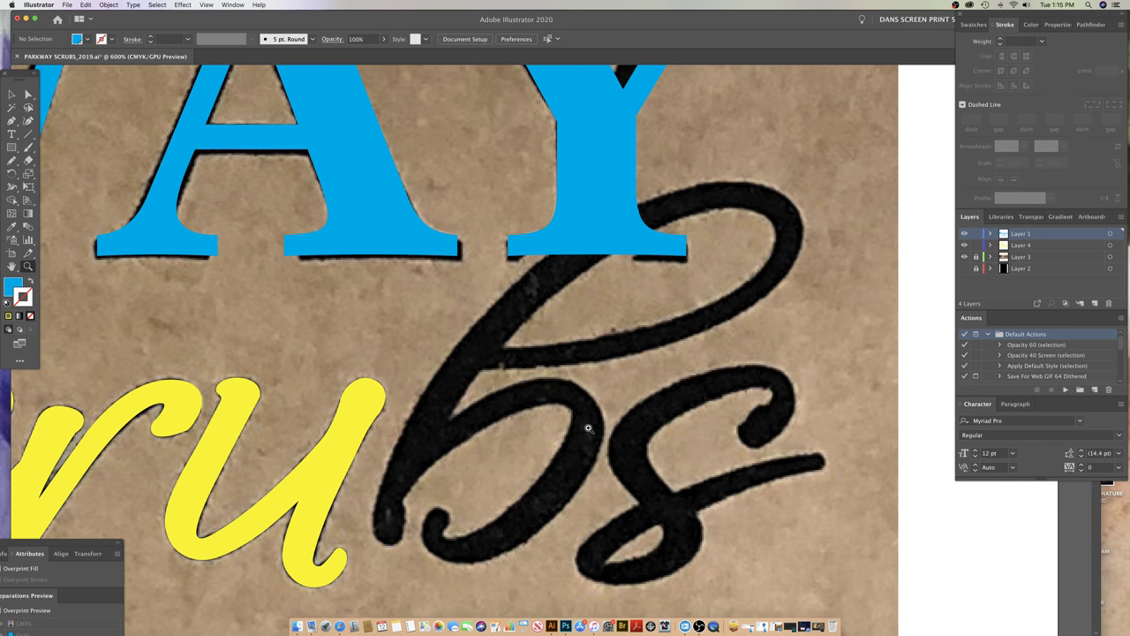
{"action": "key", "text": "p"}
{"action": "scroll", "coordinate": [402, 425], "scroll_direction": "down", "scroll_amount": 2}
{"action": "key", "text": "z"}
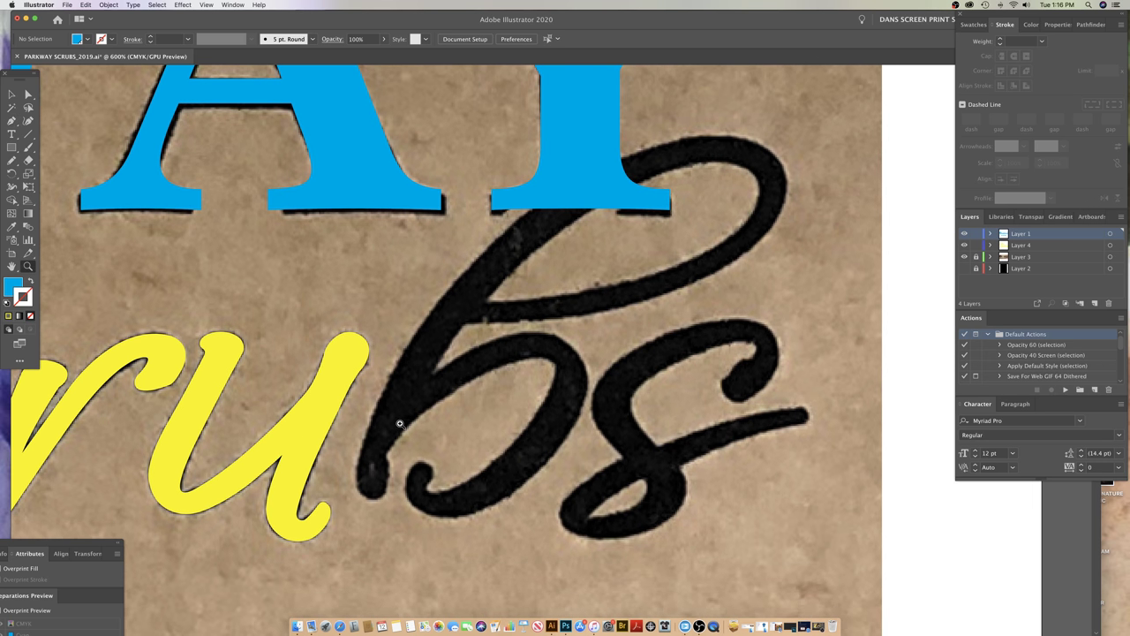
{"action": "left_click", "coordinate": [402, 423]}
{"action": "left_click_drag", "start_coordinate": [598, 412], "coordinate": [392, 485]}
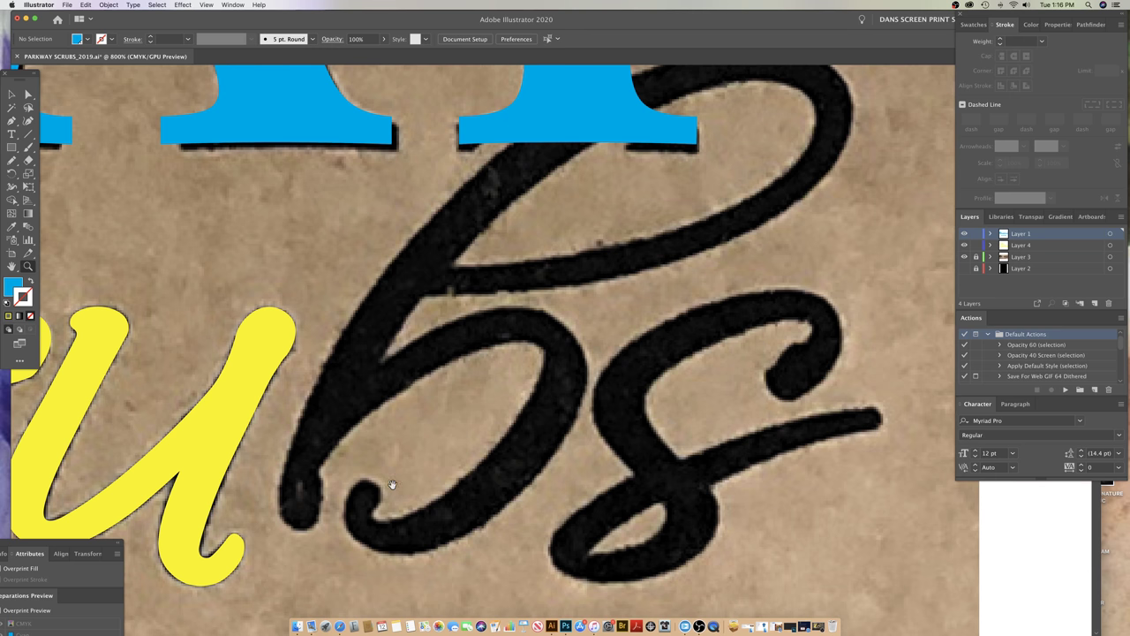
{"action": "left_click_drag", "start_coordinate": [457, 463], "coordinate": [520, 483]}
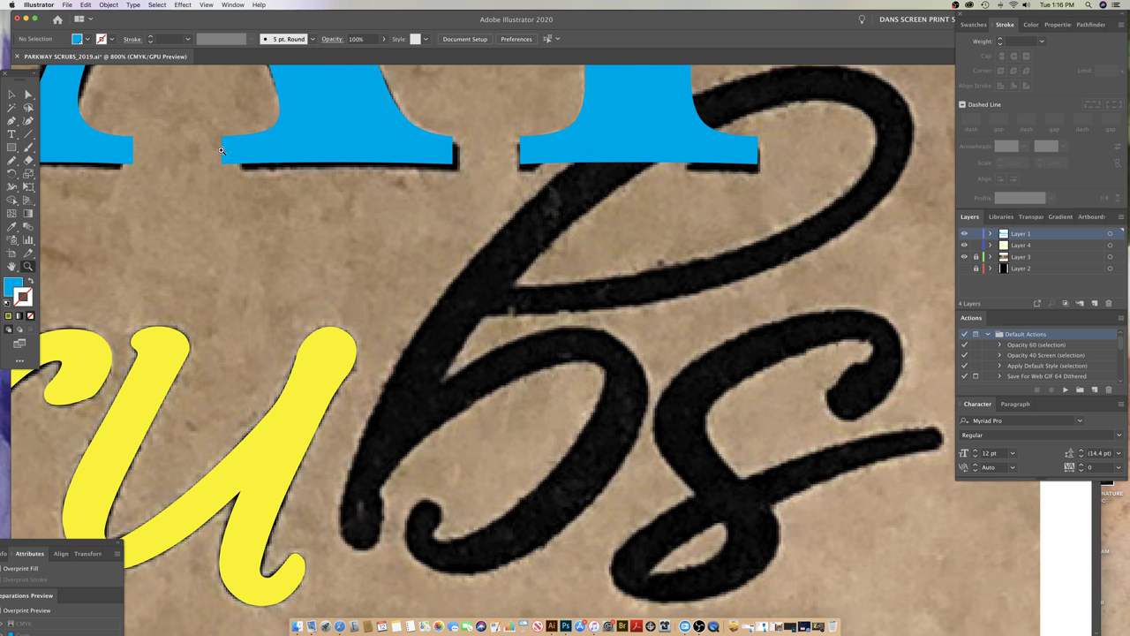
- Enable Rubber Band for both the Pen Tool and the Curvature Tool in the Selection & Anchor Display preferences
{"action": "key", "text": "super+k"}
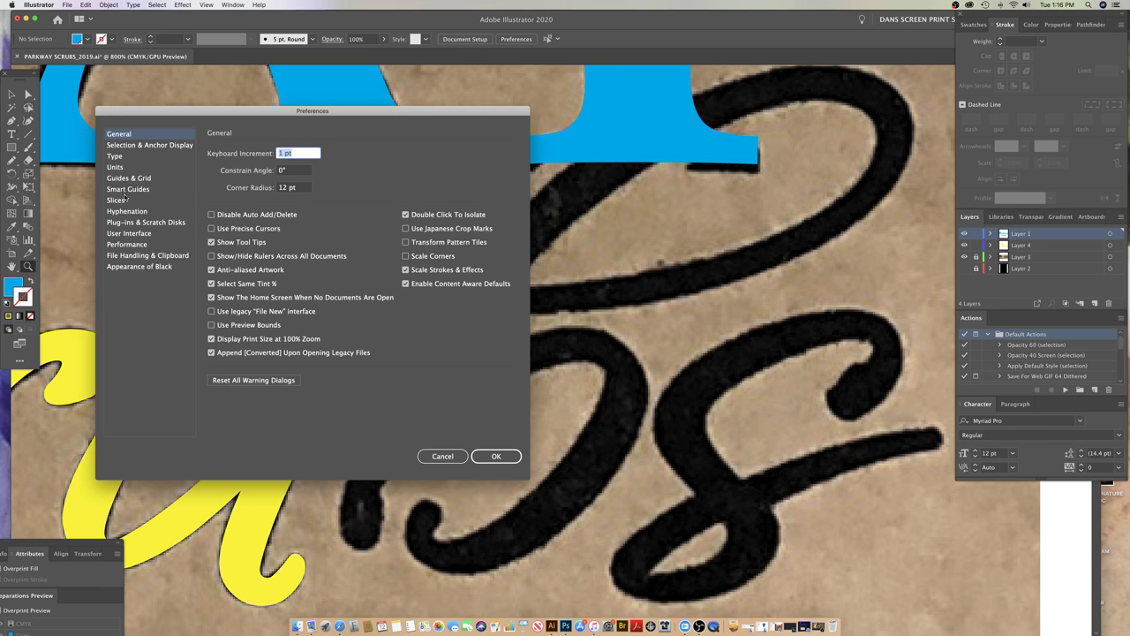
{"action": "left_click", "coordinate": [141, 146]}
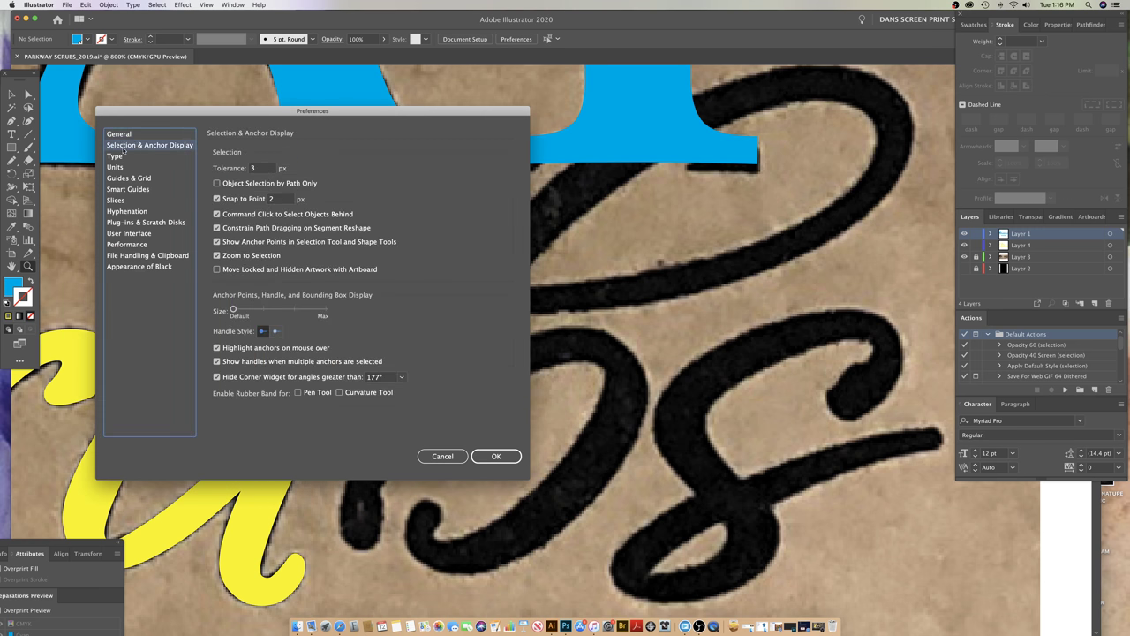
{"action": "left_click", "coordinate": [298, 393]}
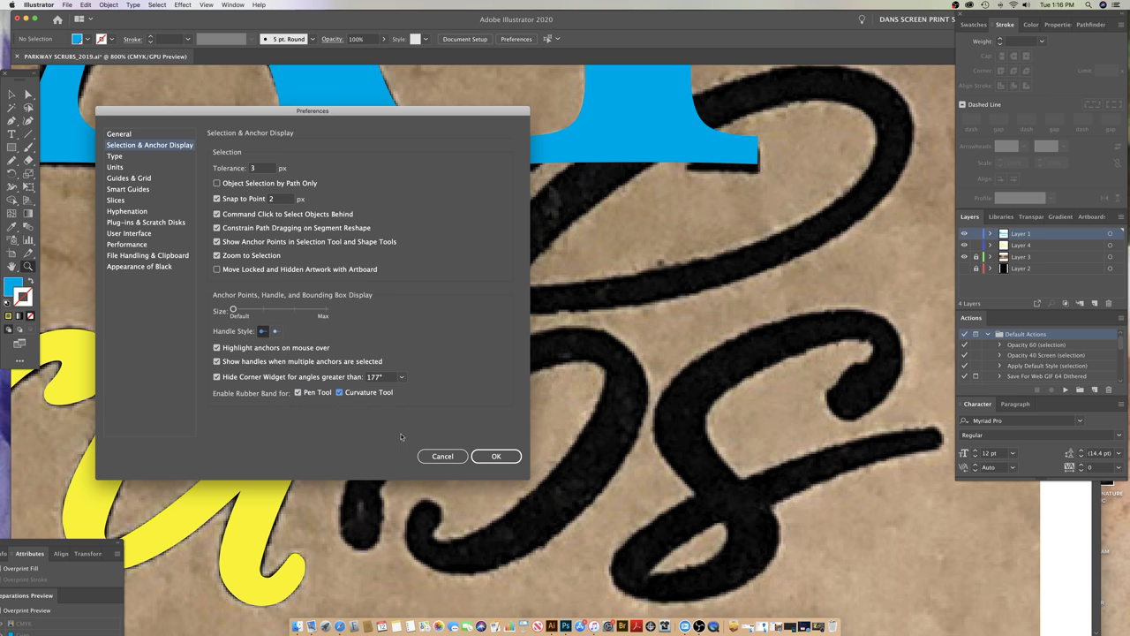
{"action": "left_click", "coordinate": [496, 455]}
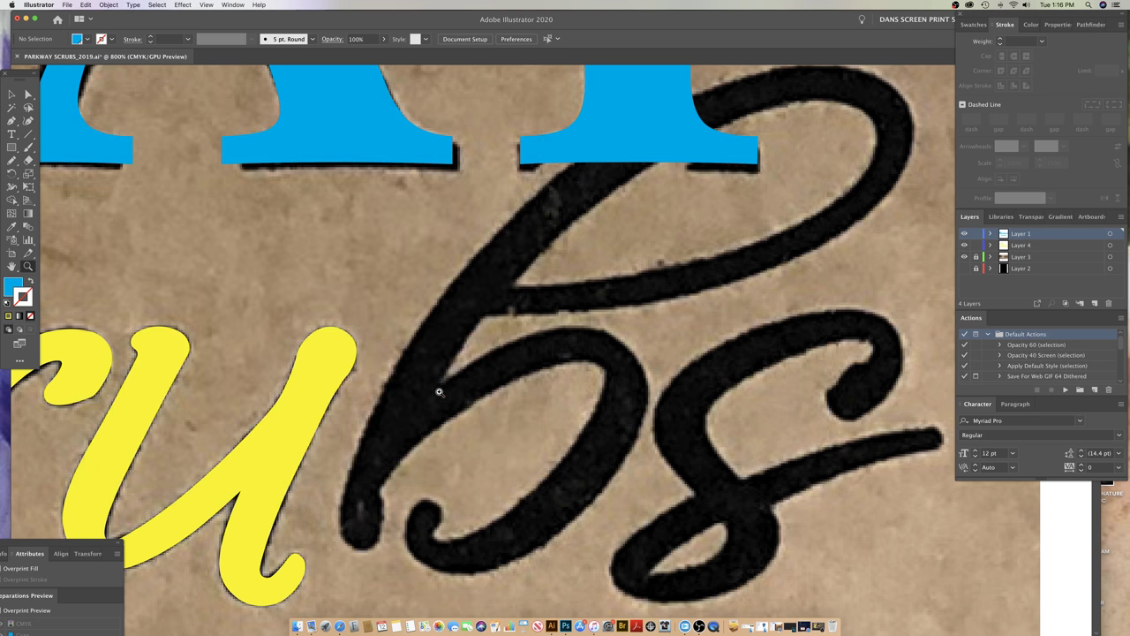
- Try tracing the outer edge of the b's bowl with a blue-filled Pen path of three curve points
{"action": "key", "text": "p"}
{"action": "left_click_drag", "start_coordinate": [419, 401], "coordinate": [437, 387]}
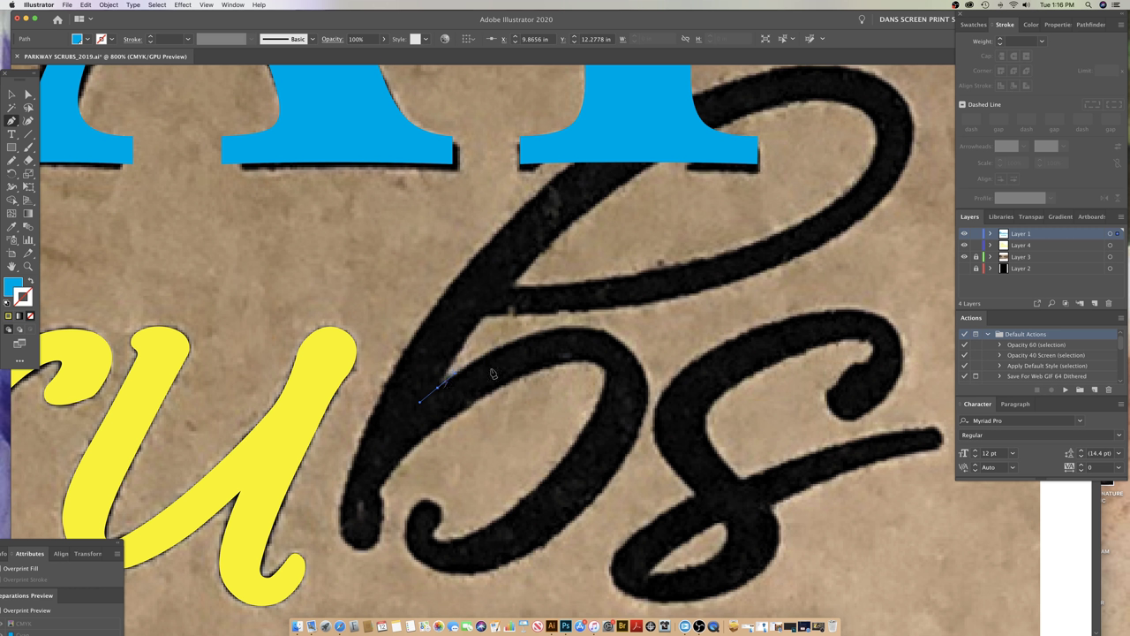
{"action": "left_click_drag", "start_coordinate": [583, 325], "coordinate": [647, 331]}
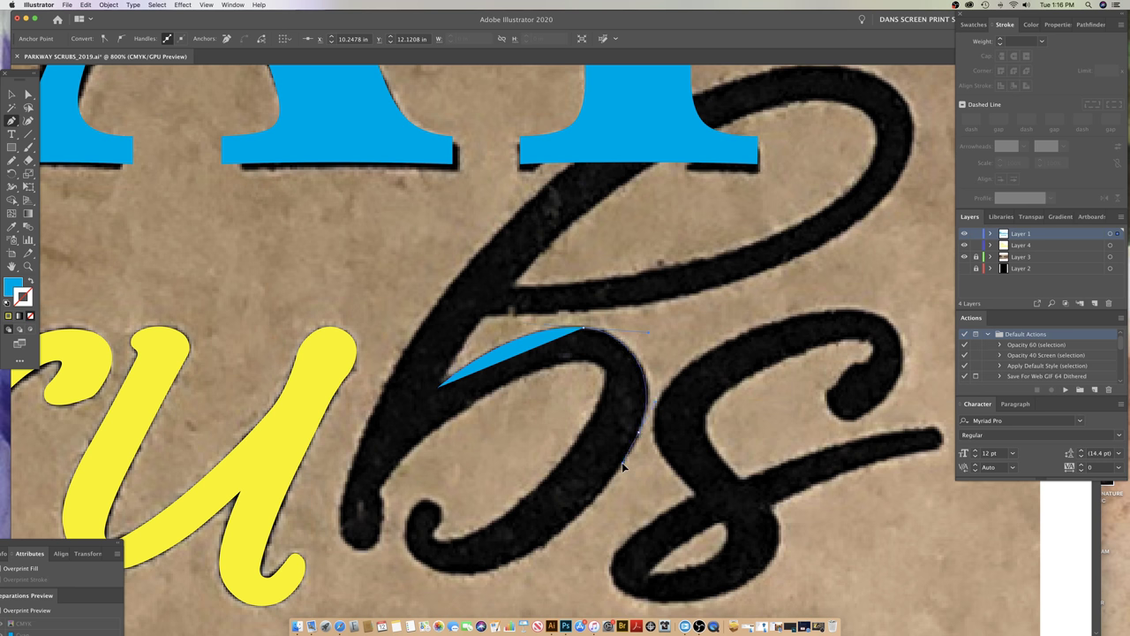
{"action": "left_click_drag", "start_coordinate": [639, 432], "coordinate": [626, 460]}
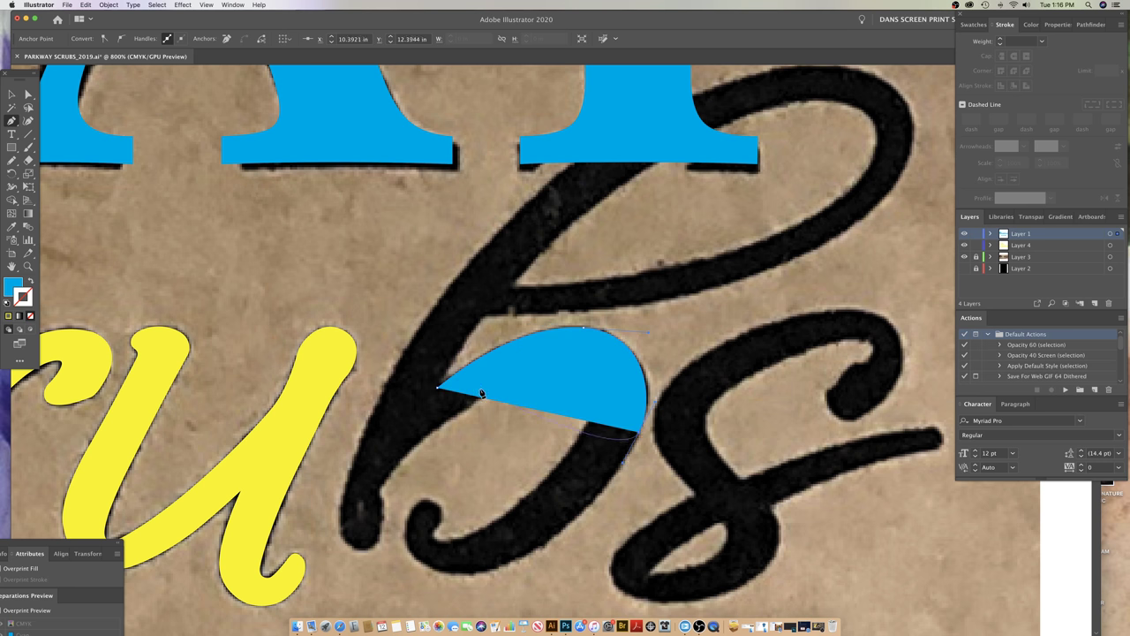
- Disable Rubber Band for both the Pen Tool and the Curvature Tool in the Selection & Anchor Display preferences
{"action": "key", "text": "super+k"}
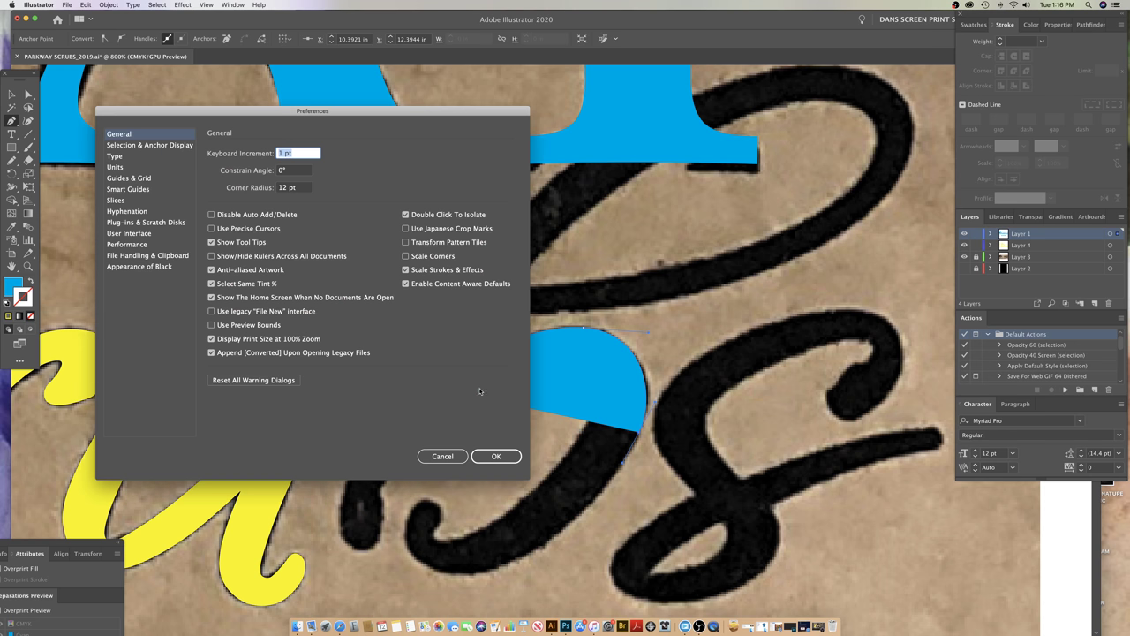
{"action": "left_click", "coordinate": [147, 146]}
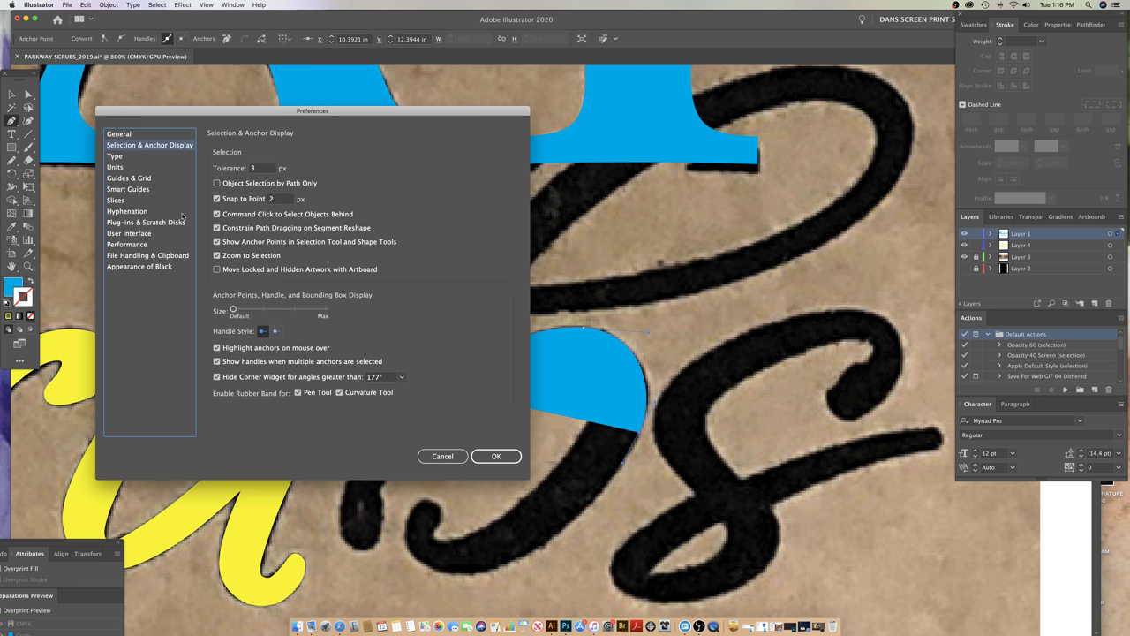
{"action": "left_click", "coordinate": [300, 392]}
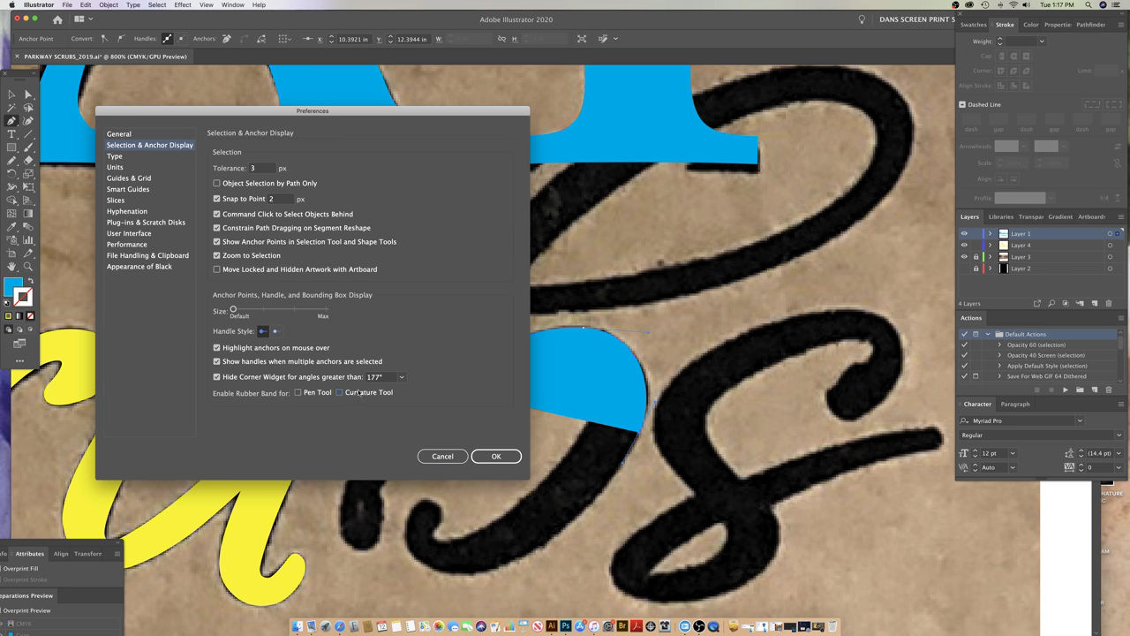
{"action": "left_click", "coordinate": [496, 455]}
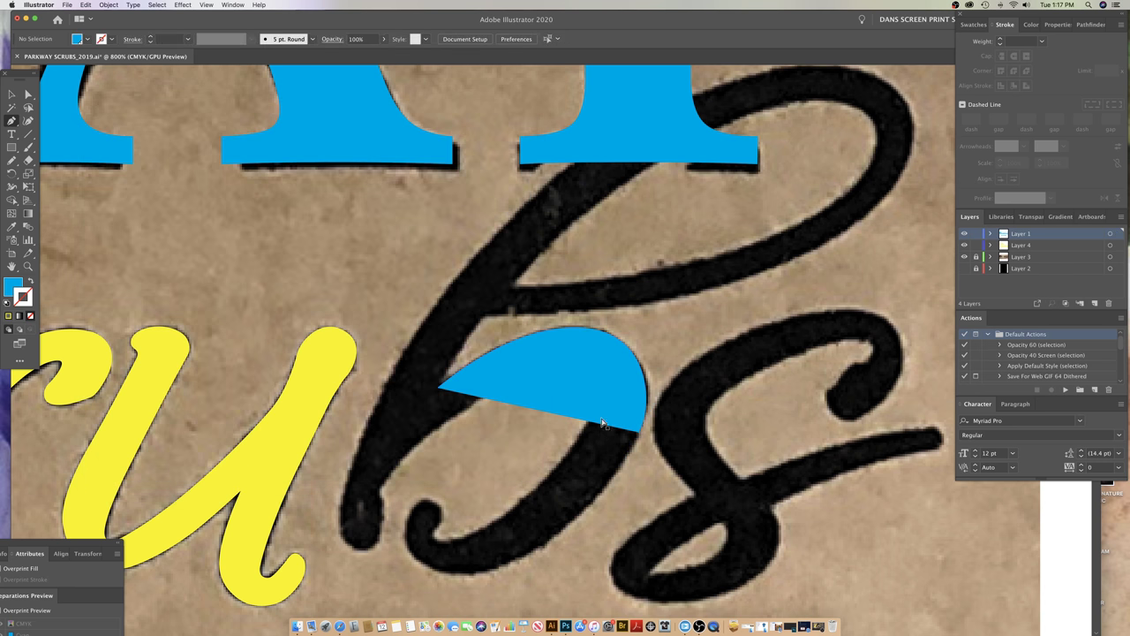
- Delete the blue trial shape and redraw the first curve along the upper edge of the b's bowl with the Pen tool
{"action": "left_click_drag", "start_coordinate": [602, 422], "coordinate": [574, 439]}
{"action": "key", "text": "Delete"}
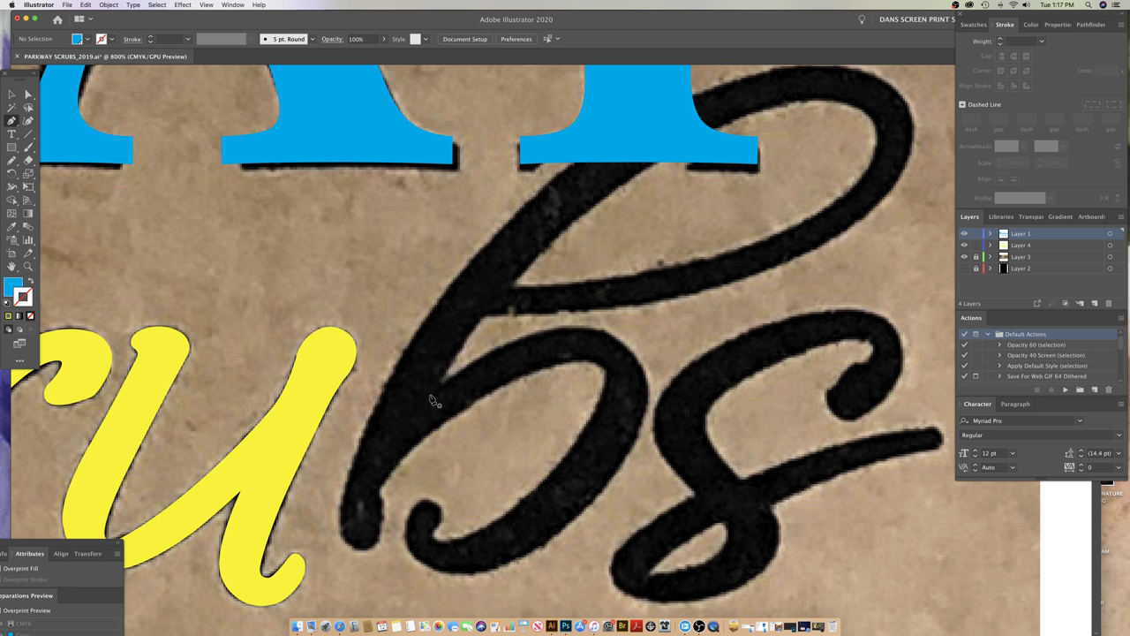
{"action": "left_click_drag", "start_coordinate": [434, 389], "coordinate": [447, 378]}
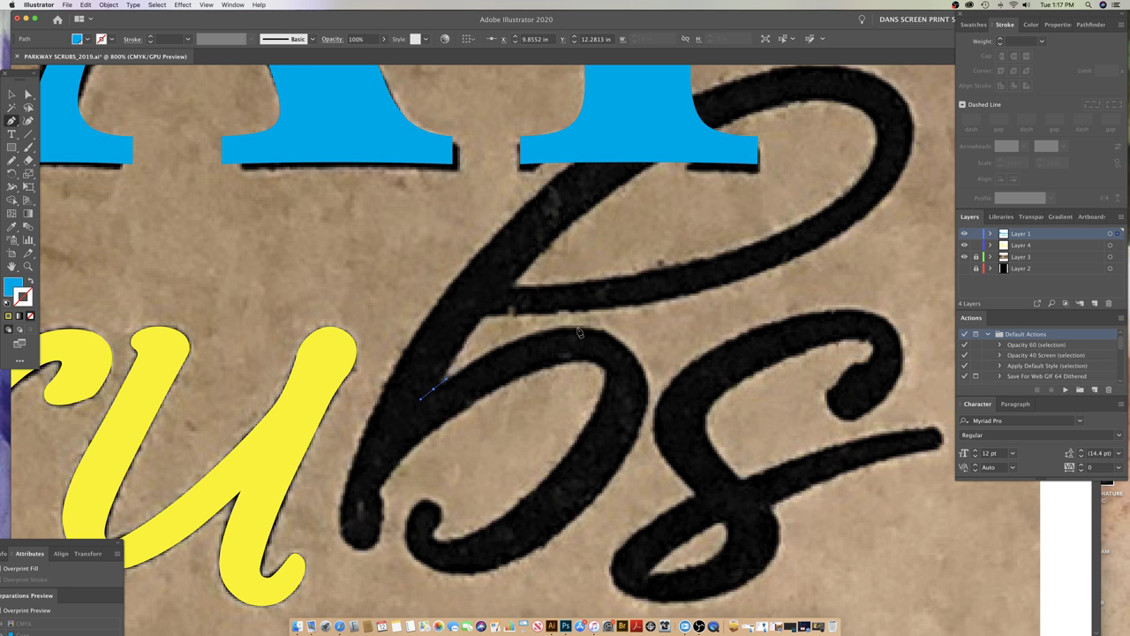
{"action": "left_click_drag", "start_coordinate": [578, 330], "coordinate": [646, 332]}
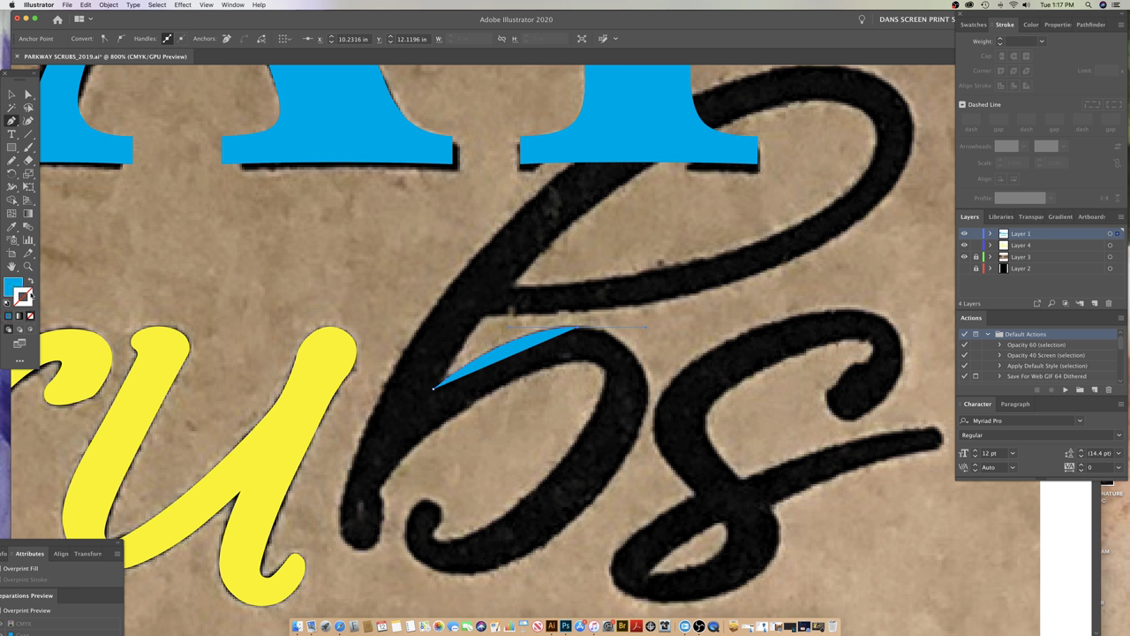
- Set the curve's fill to None and apply the yellow MOLD swatch to its stroke
{"action": "left_click", "coordinate": [23, 298]}
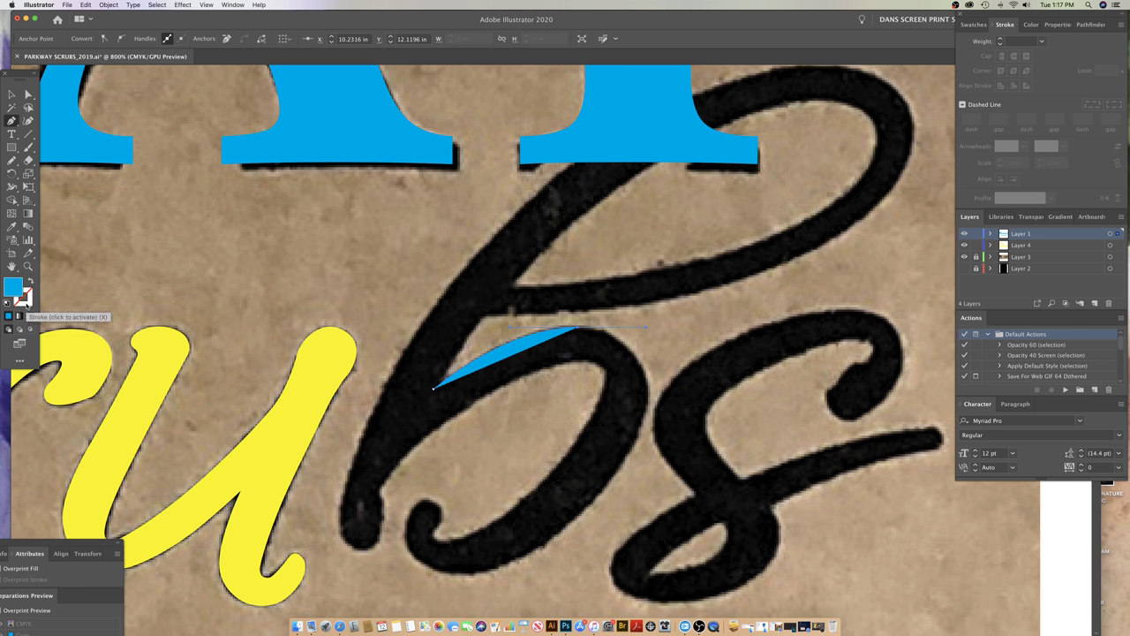
{"action": "key", "text": "x"}
{"action": "left_click", "coordinate": [31, 316]}
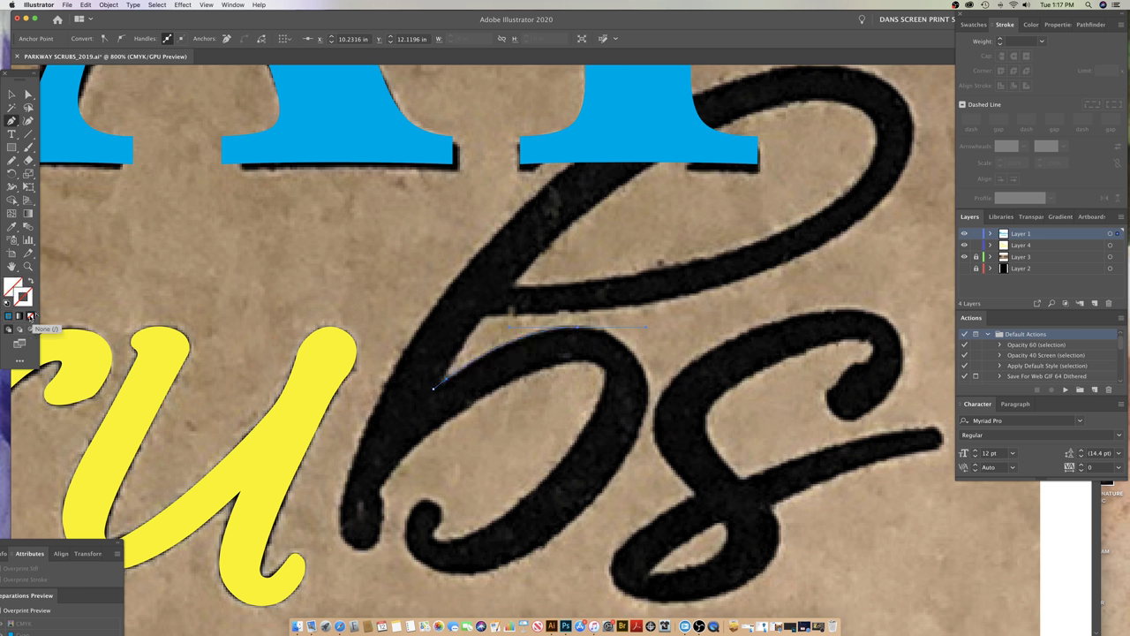
{"action": "left_click", "coordinate": [974, 25]}
{"action": "left_click", "coordinate": [975, 115]}
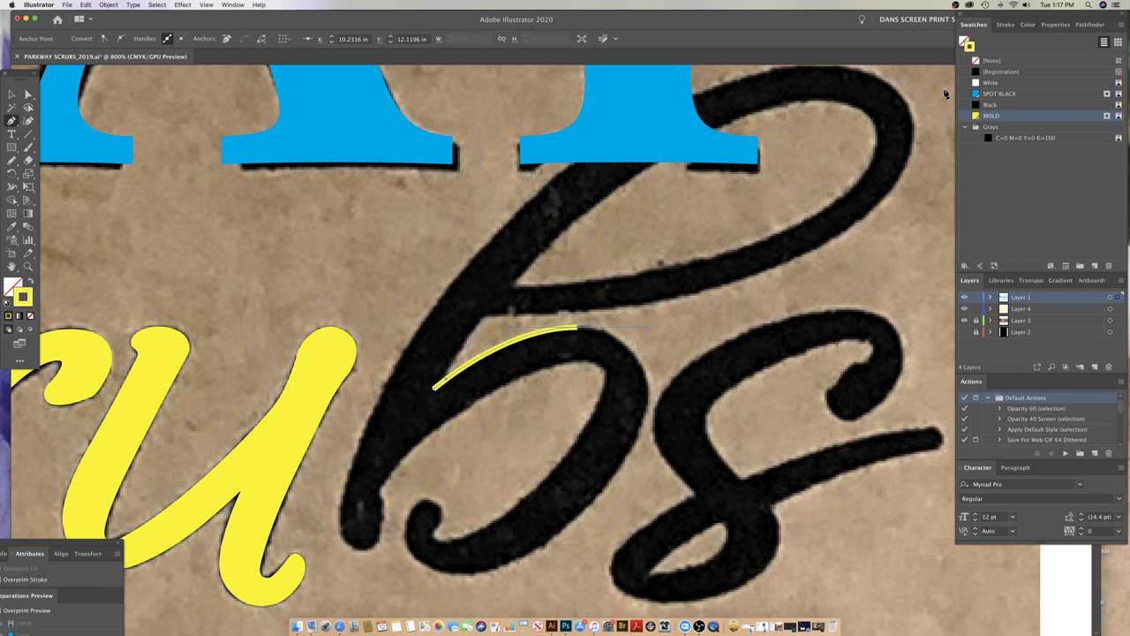
- Set the curve's stroke weight to 0.25 pt
{"action": "left_click", "coordinate": [1005, 25]}
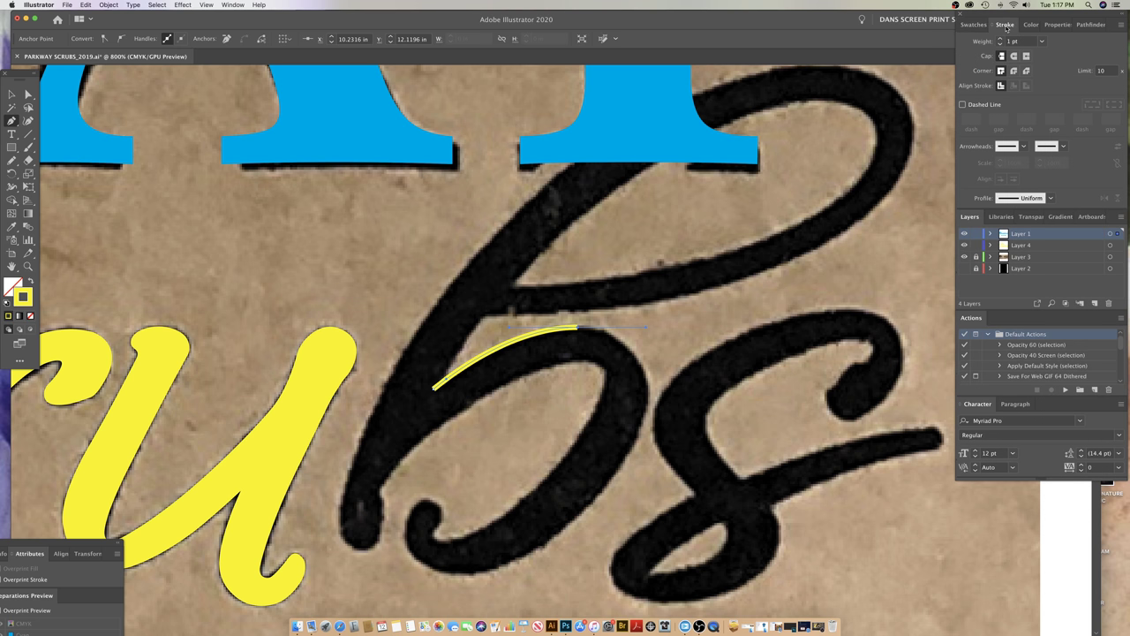
{"action": "left_click", "coordinate": [973, 43]}
{"action": "type", "text": ".25"}
{"action": "key", "text": "Return"}
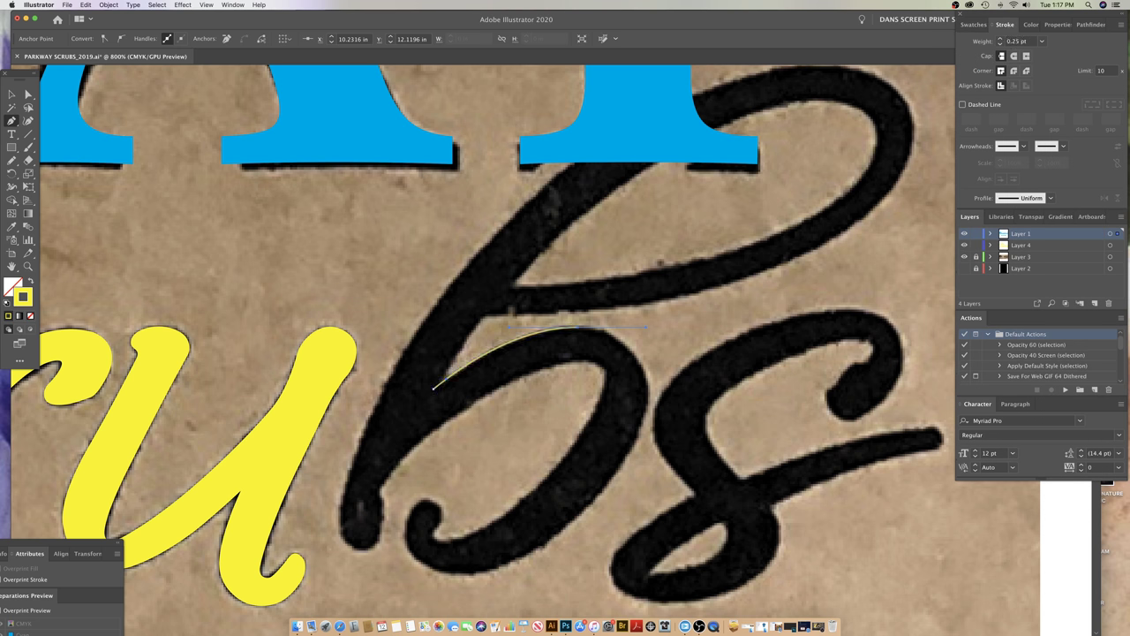
- Extend the Pen path around the outer right side of the b's bowl and end the path there
{"action": "left_click", "coordinate": [974, 25]}
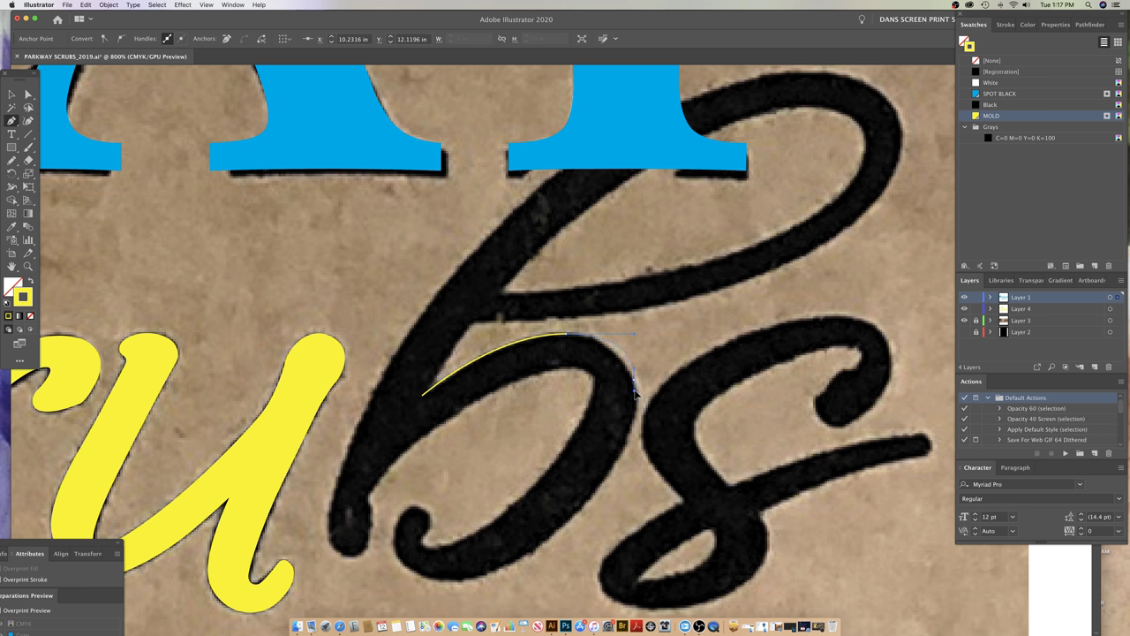
{"action": "left_click", "coordinate": [635, 392]}
{"action": "left_click", "coordinate": [626, 445]}
{"action": "left_click_drag", "start_coordinate": [615, 460], "coordinate": [609, 474]}
{"action": "left_click", "coordinate": [645, 393], "text": "super"}
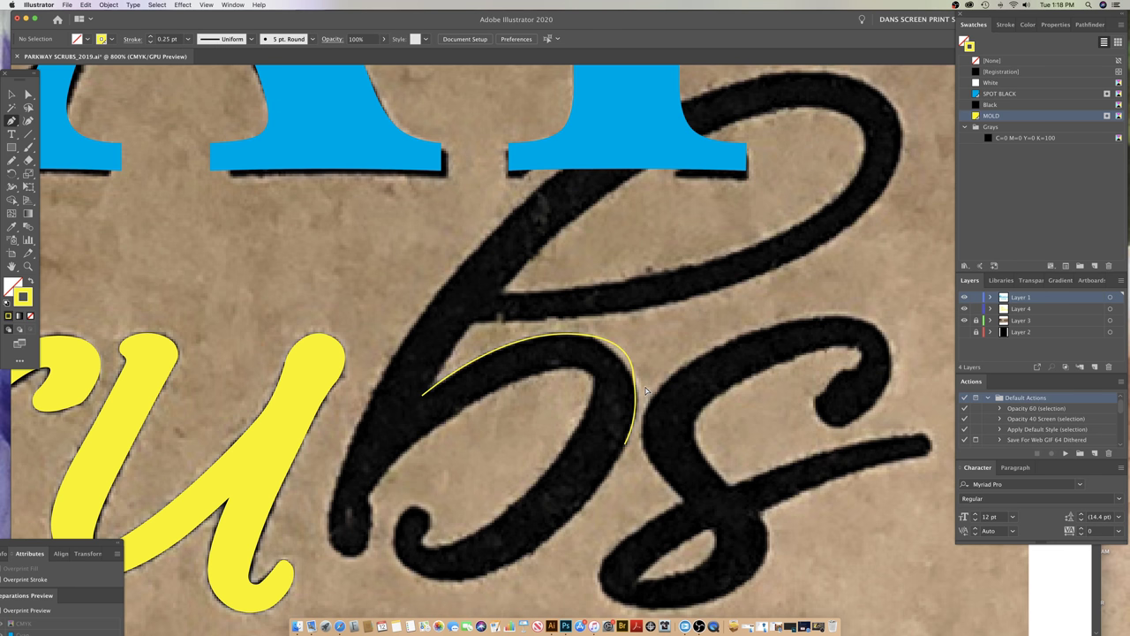
- Adjust the direction handle at the top anchor so the curve follows the outer edge of the b's bowl, and deselect the path
{"action": "left_click", "coordinate": [637, 379], "text": "super"}
{"action": "left_click", "coordinate": [645, 399], "text": "super"}
{"action": "left_click", "coordinate": [634, 408]}
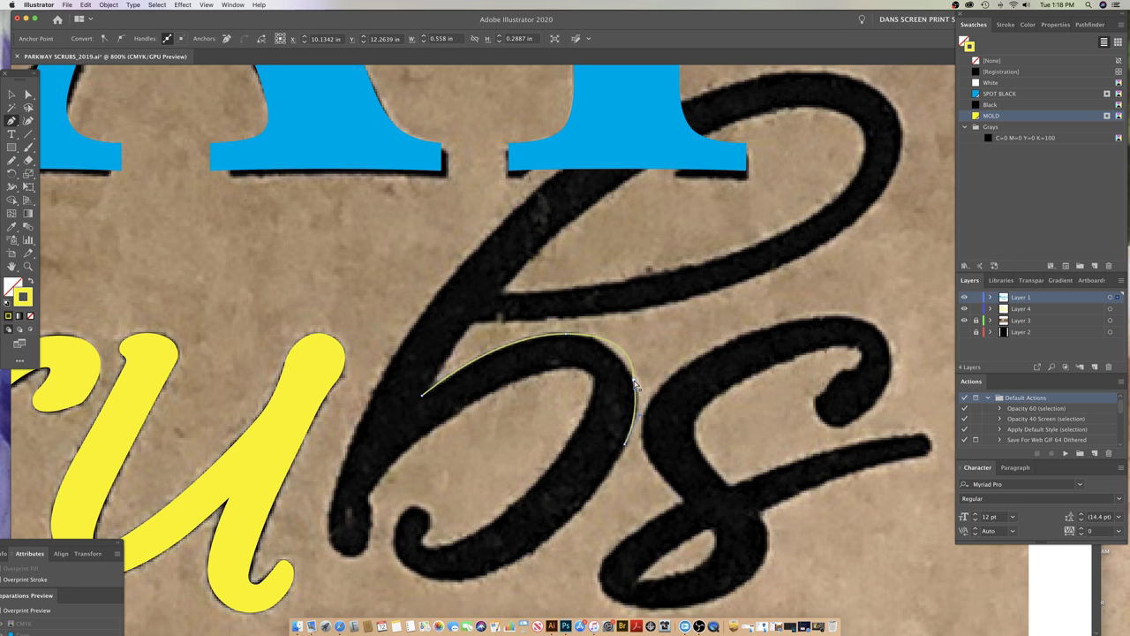
{"action": "left_click", "coordinate": [634, 384]}
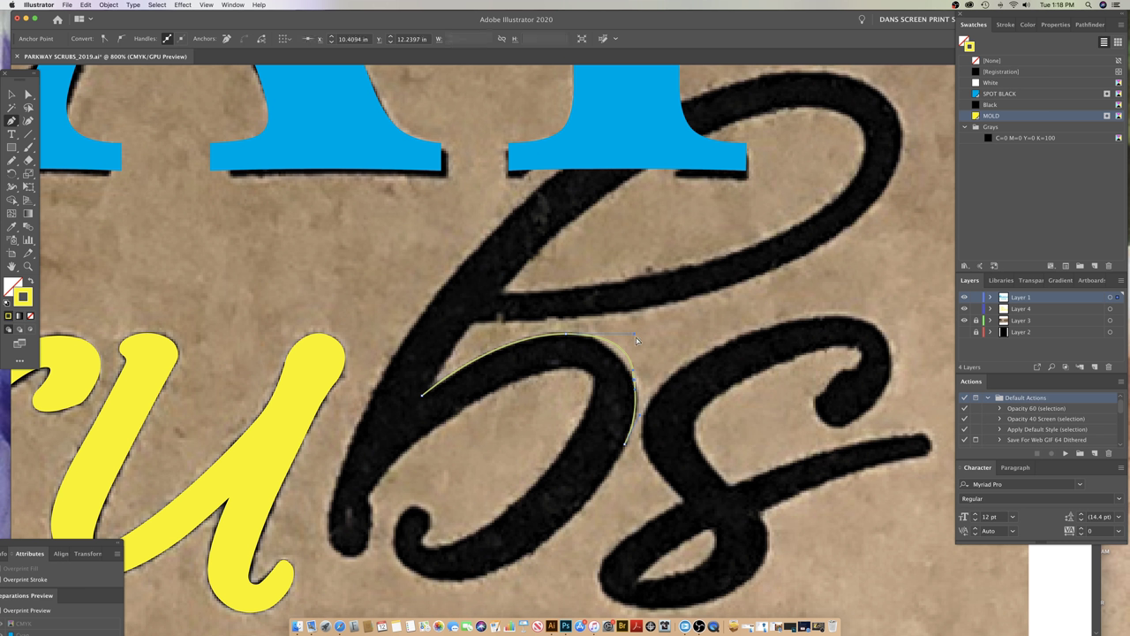
{"action": "left_click_drag", "start_coordinate": [633, 333], "coordinate": [631, 333]}
{"action": "left_click_drag", "start_coordinate": [609, 332], "coordinate": [609, 333]}
{"action": "left_click", "coordinate": [649, 401], "text": "super"}
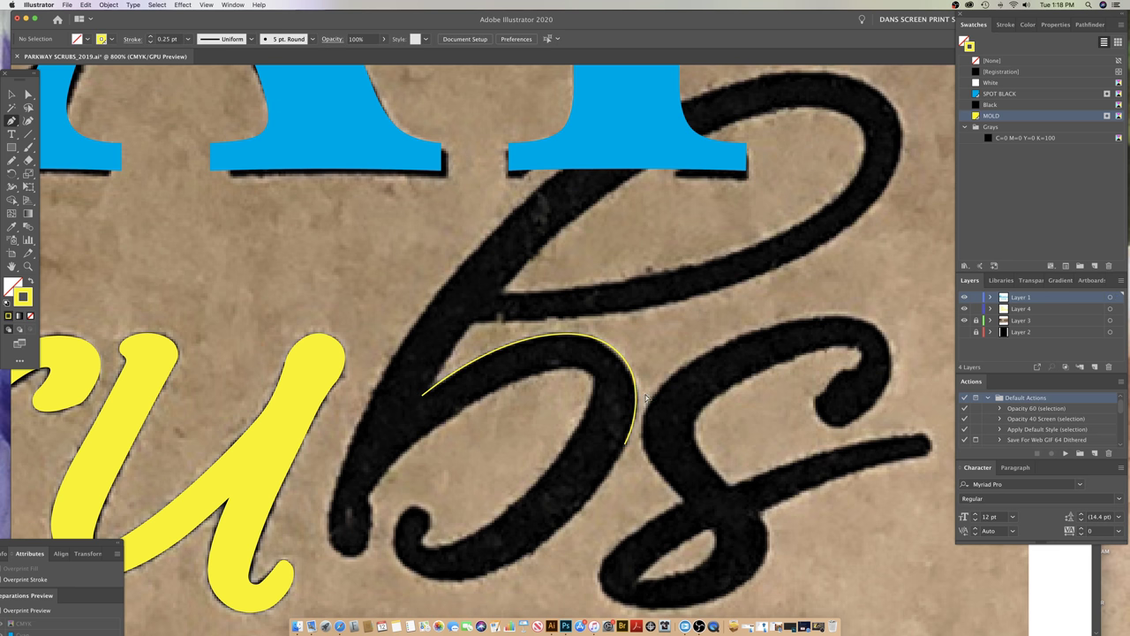
- Compare the traced curve in Outline and Preview modes, and return to Preview
{"action": "key", "text": "ctrl+y"}
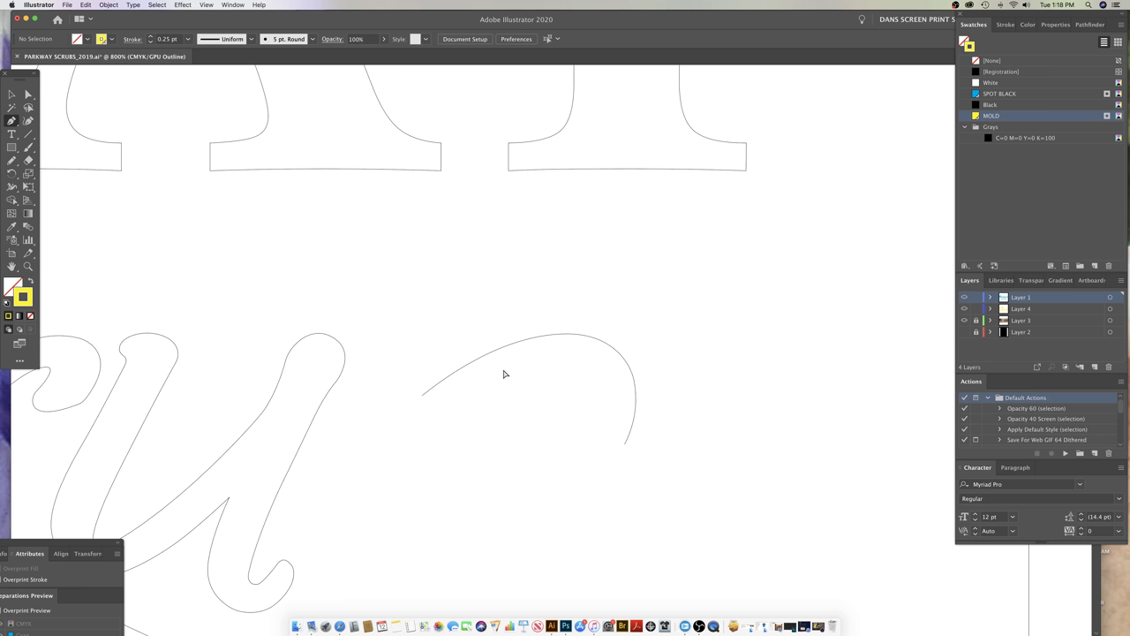
{"action": "key", "text": "ctrl+y"}
{"action": "key", "text": "ctrl+y"}
{"action": "key", "text": "ctrl+y"}
{"action": "left_click", "coordinate": [233, 5]}
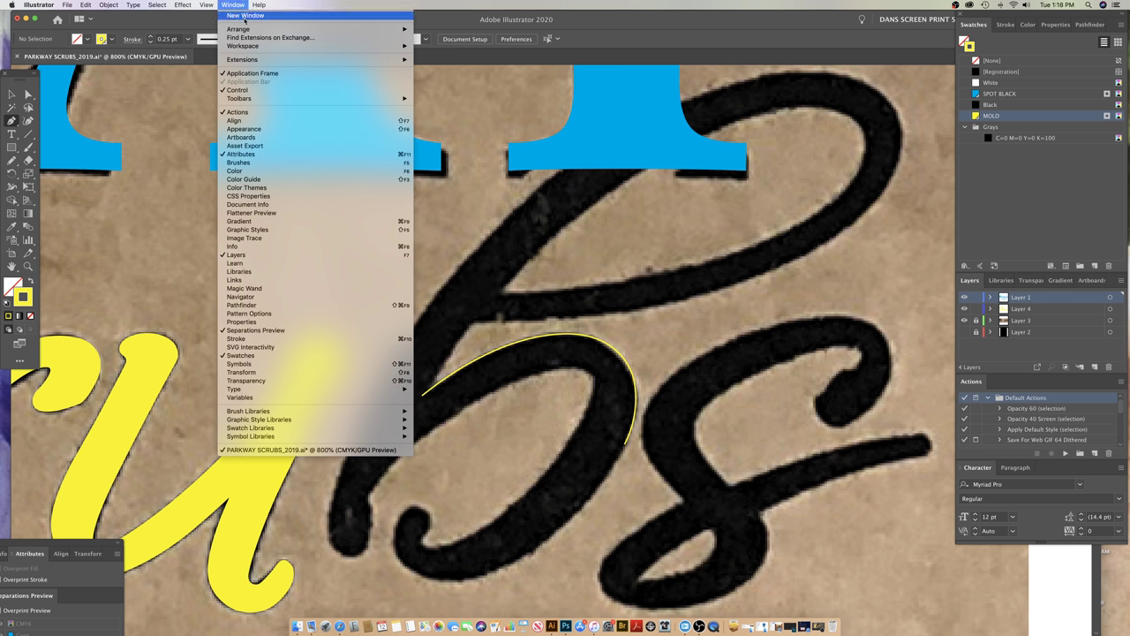
{"action": "mouse_move", "coordinate": [243, 46]}
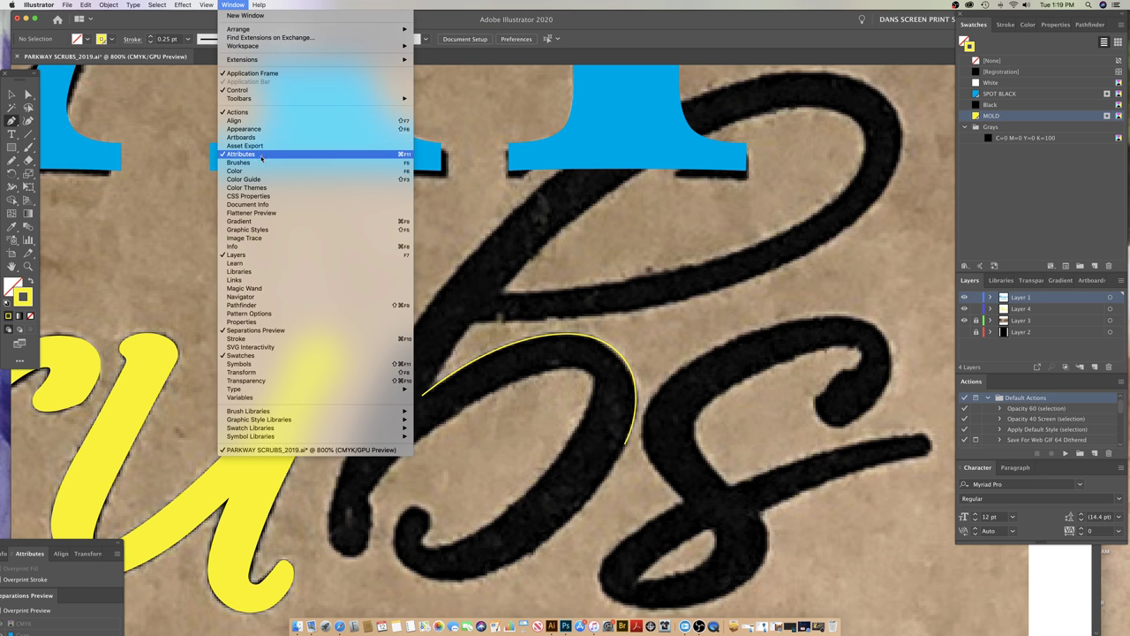
{"action": "left_click", "coordinate": [232, 5]}
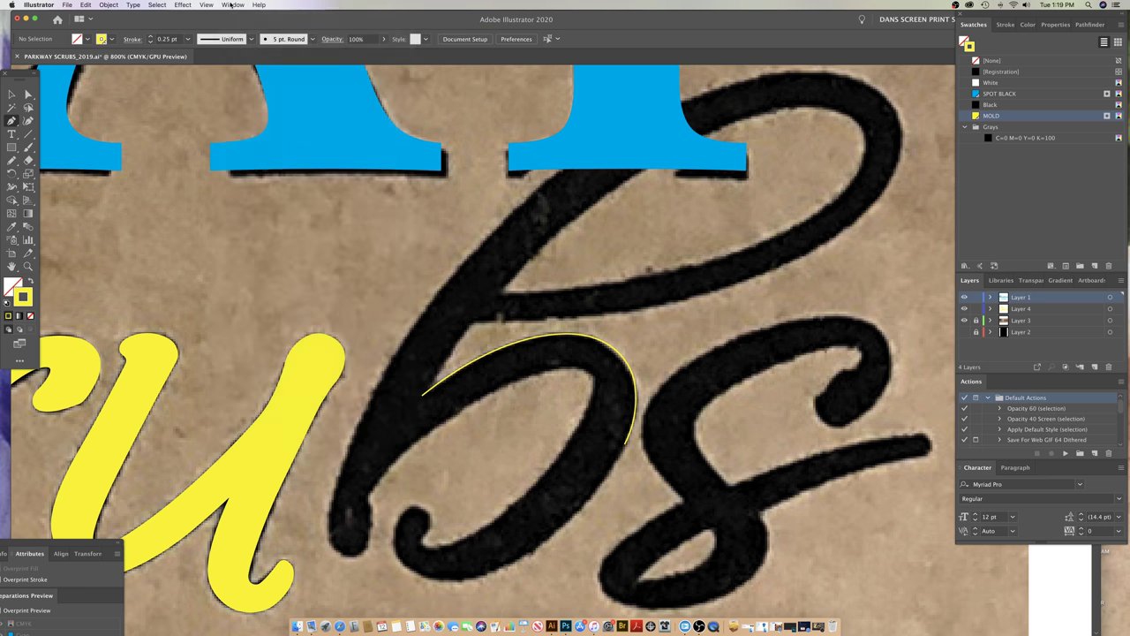
{"action": "left_click", "coordinate": [231, 5]}
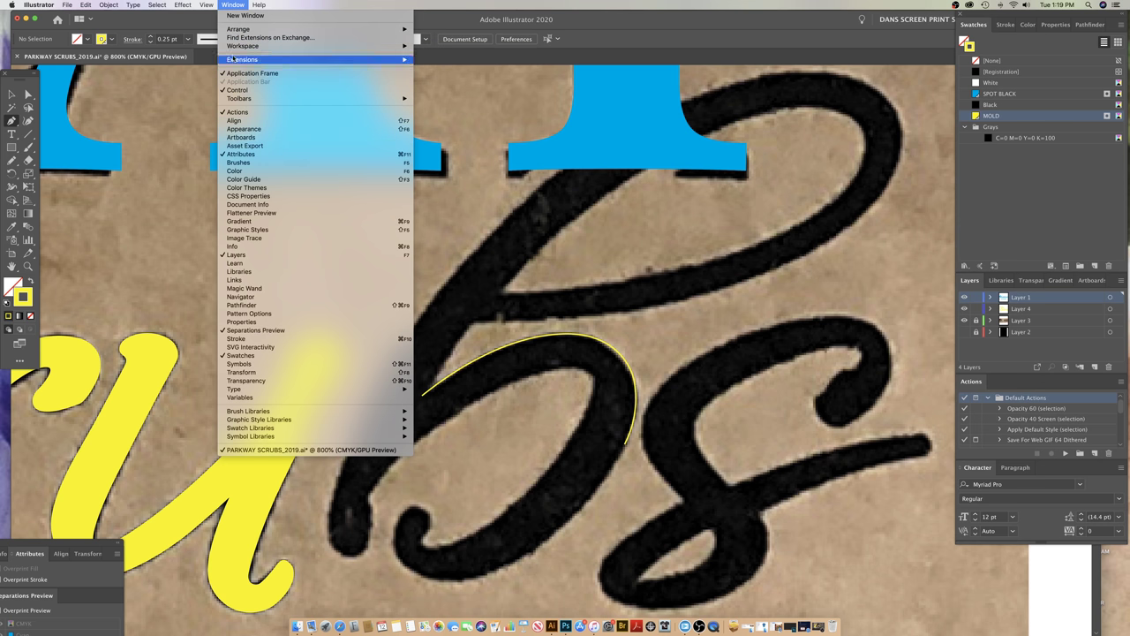
{"action": "mouse_move", "coordinate": [206, 7]}
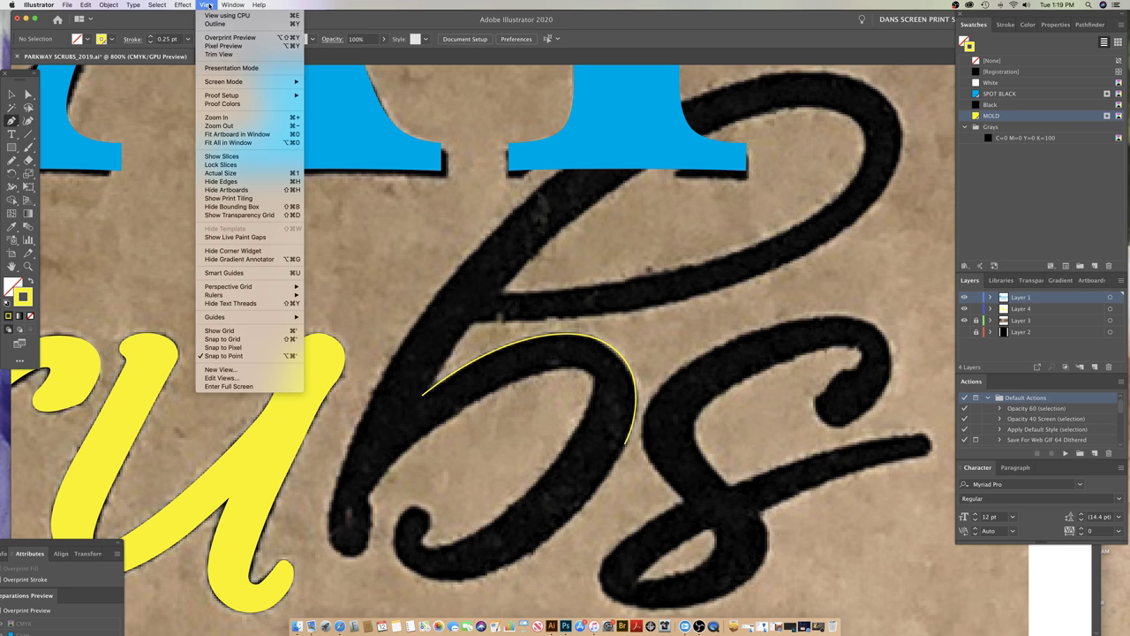
{"action": "left_click", "coordinate": [215, 23]}
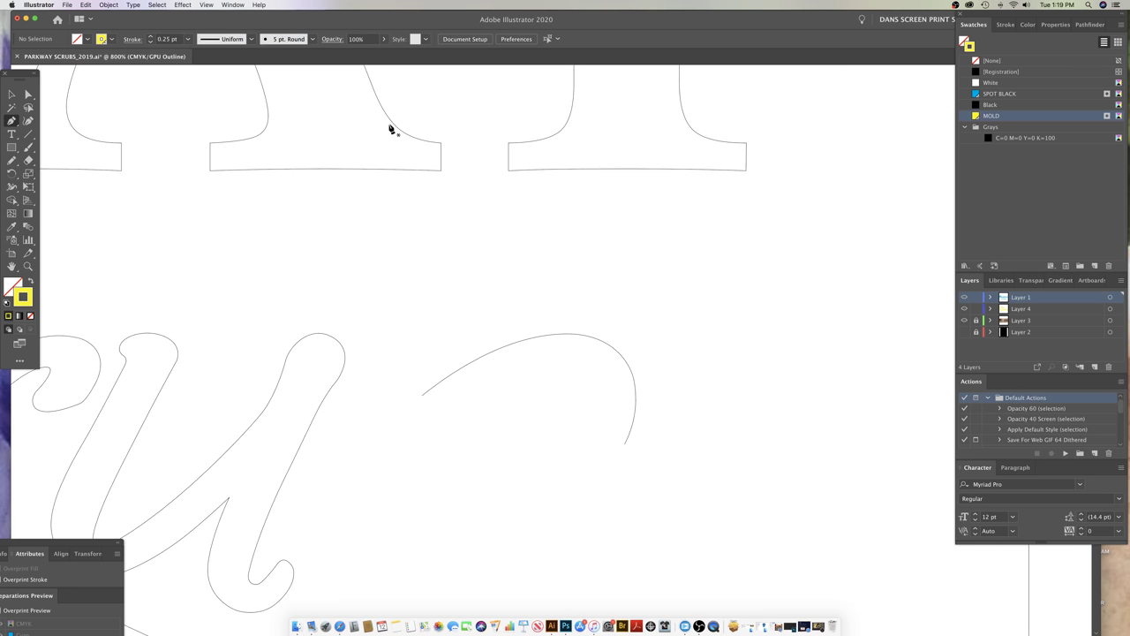
{"action": "left_click", "coordinate": [212, 7]}
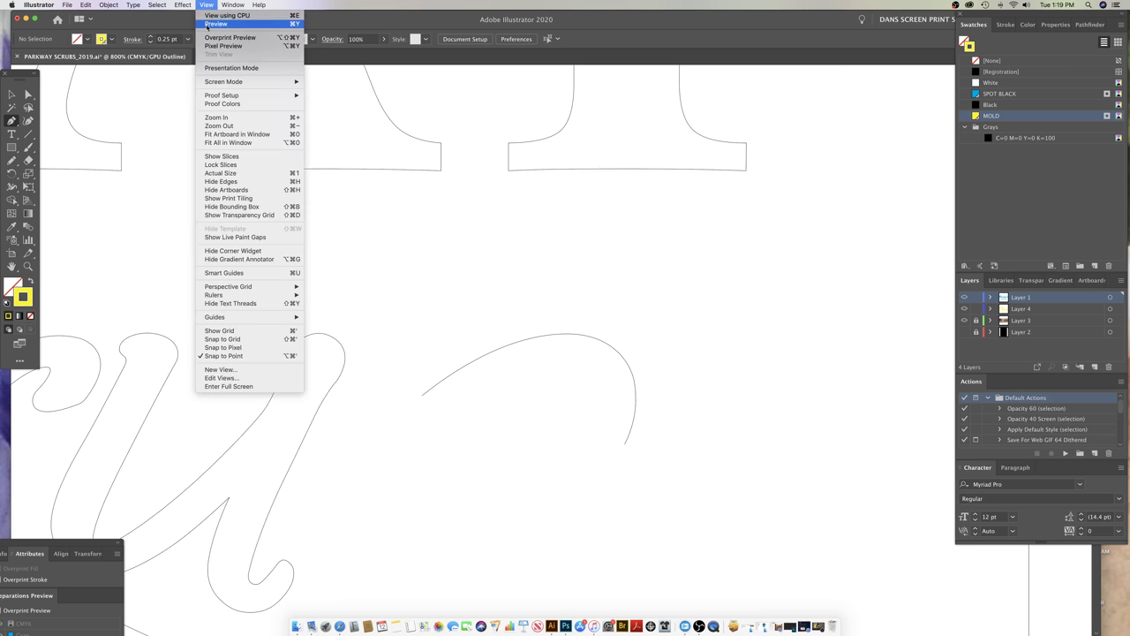
{"action": "left_click", "coordinate": [214, 23]}
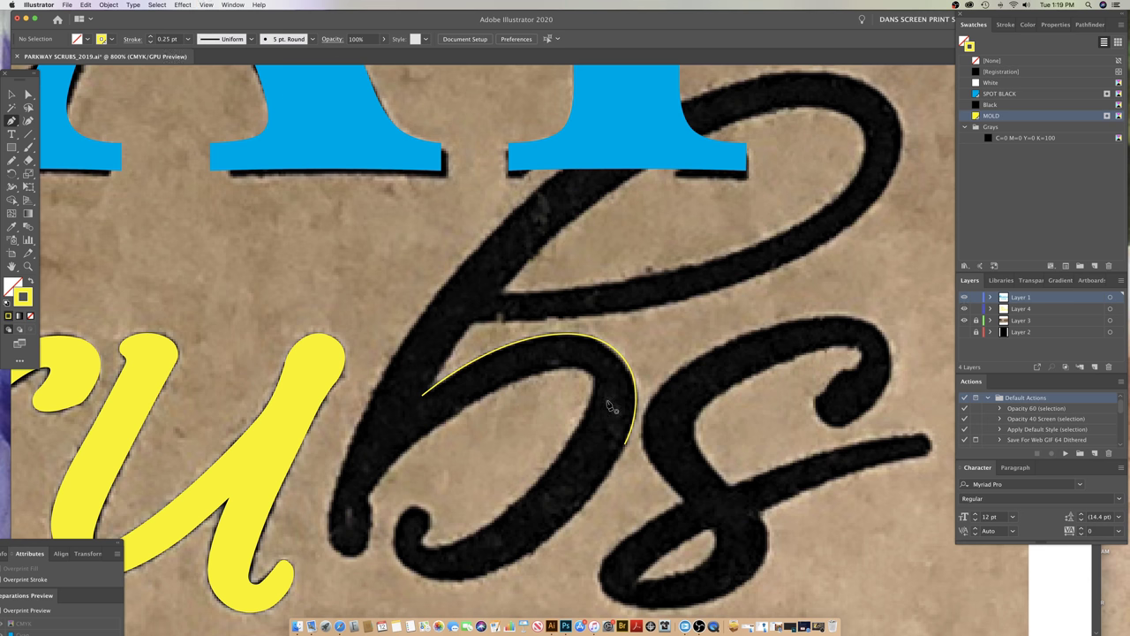
- Examine the lower end anchor of the bowl curve and its direction handles, and deselect the path
{"action": "left_click", "coordinate": [625, 446]}
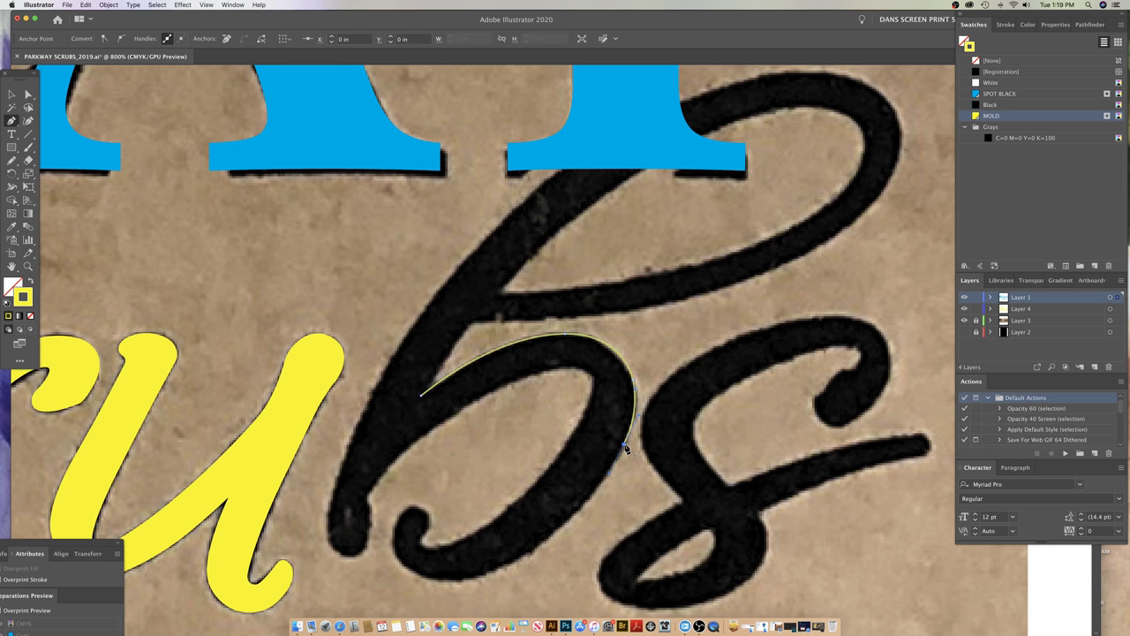
{"action": "left_click_drag", "start_coordinate": [625, 447], "coordinate": [671, 334]}
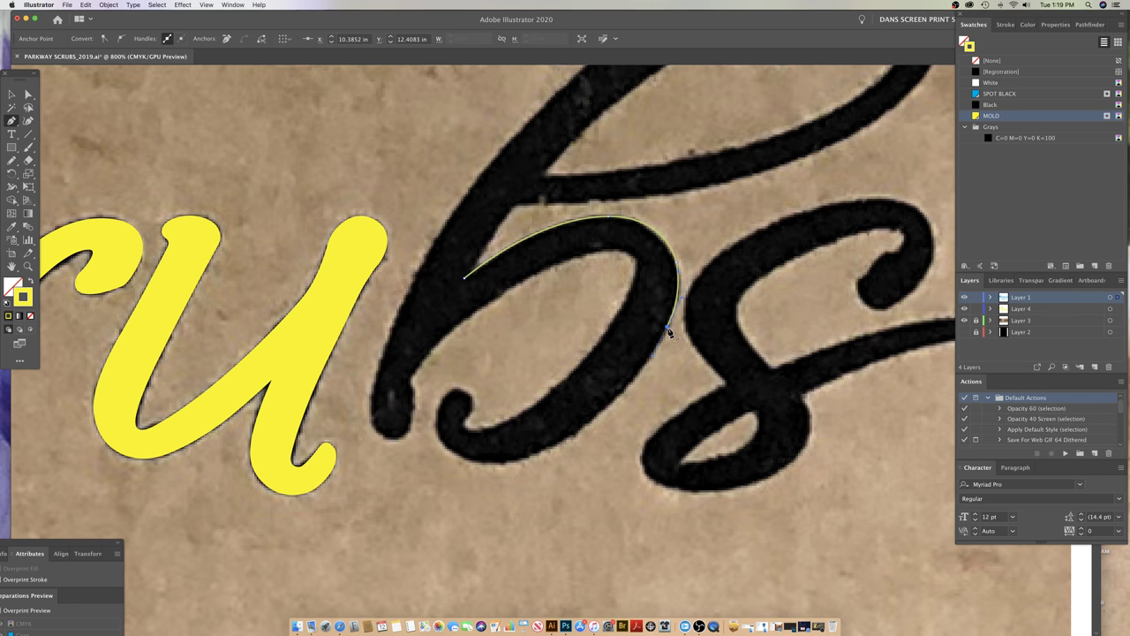
{"action": "left_click", "coordinate": [688, 312], "text": "super"}
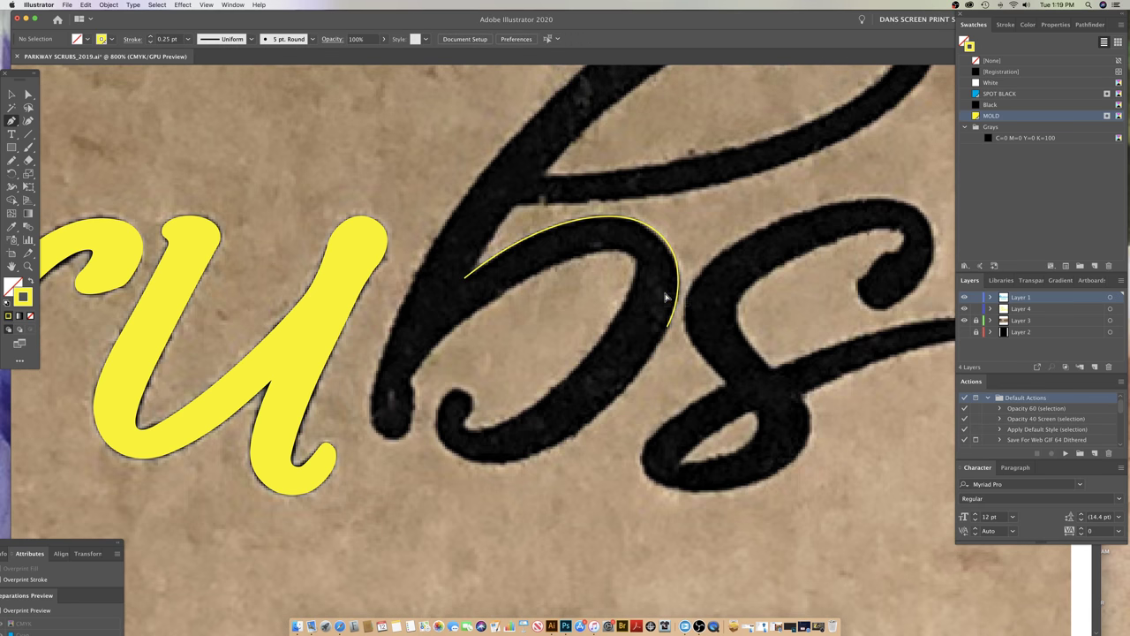
{"action": "left_click", "coordinate": [673, 302], "text": "super"}
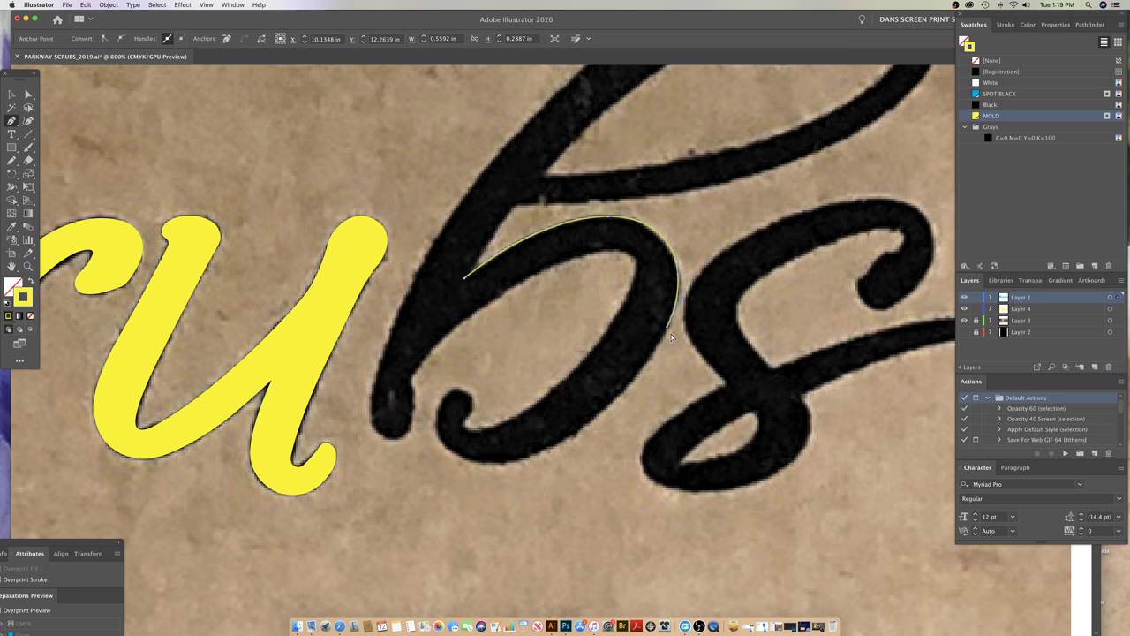
{"action": "left_click", "coordinate": [666, 327]}
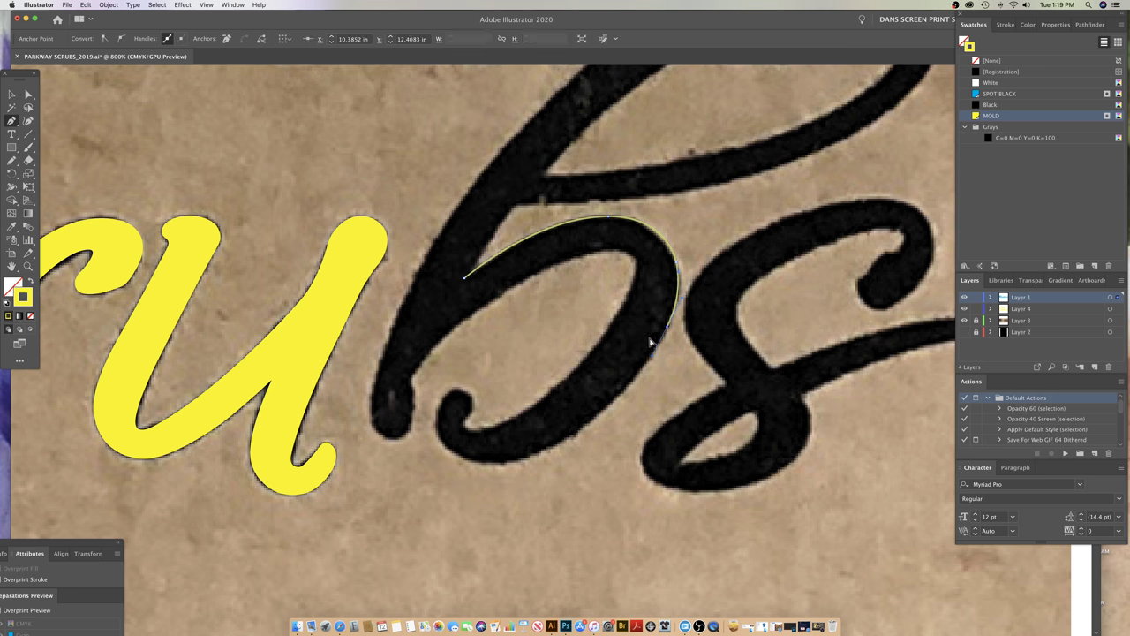
{"action": "left_click", "coordinate": [651, 344], "text": "super"}
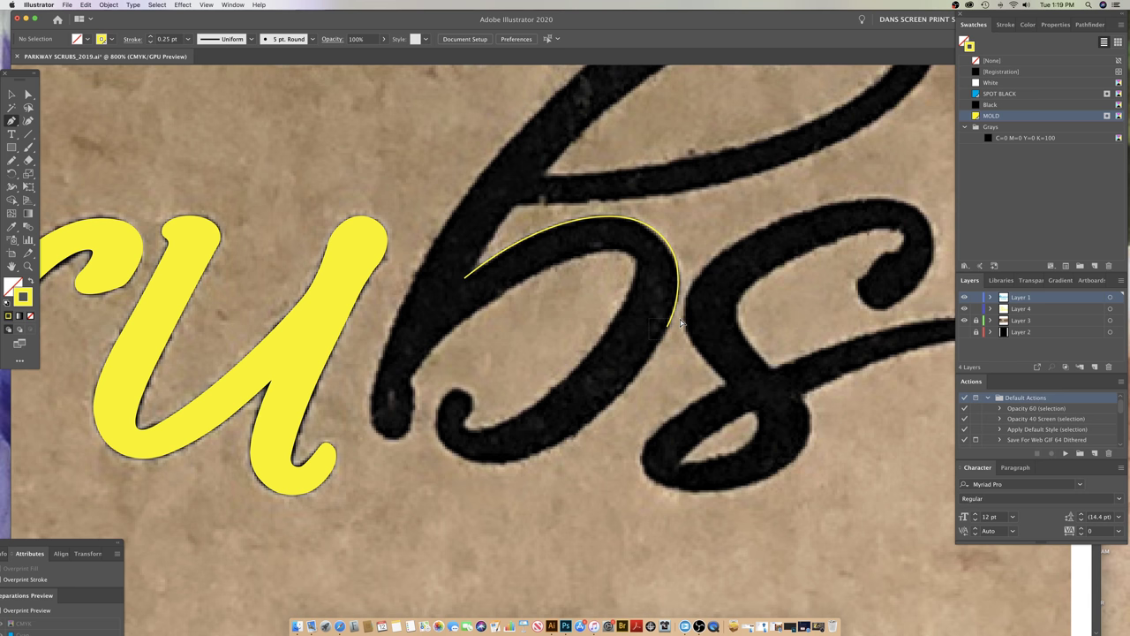
- Try continuing the b's bowl curve down its outer edge with several closely spaced anchors, and undo those segments
{"action": "left_click", "coordinate": [678, 324]}
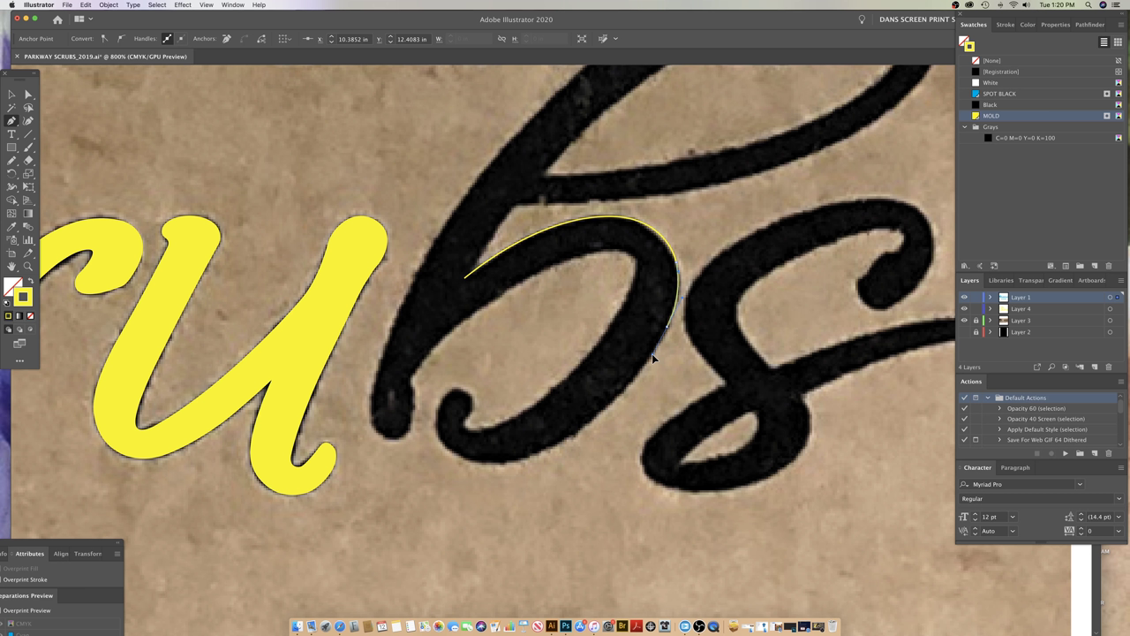
{"action": "mouse_move", "coordinate": [653, 356]}
{"action": "left_mouse_down"}
{"action": "mouse_move", "coordinate": [678, 359]}
{"action": "mouse_move", "coordinate": [650, 360]}
{"action": "left_mouse_up"}
{"action": "left_click", "coordinate": [666, 327]}
{"action": "left_click", "coordinate": [636, 375]}
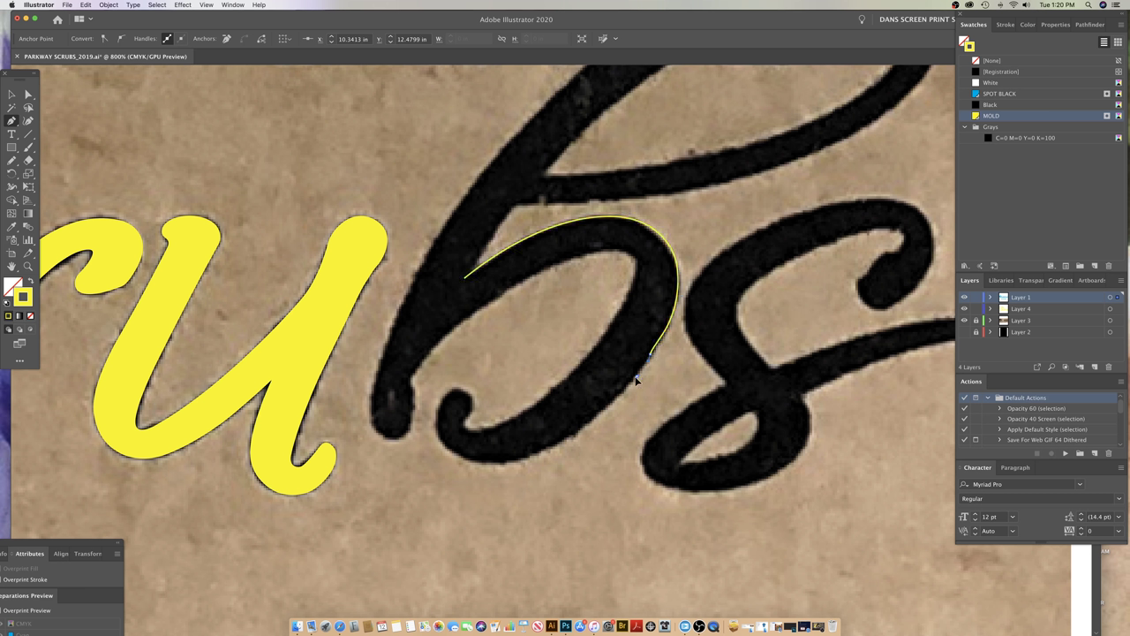
{"action": "left_click", "coordinate": [600, 409]}
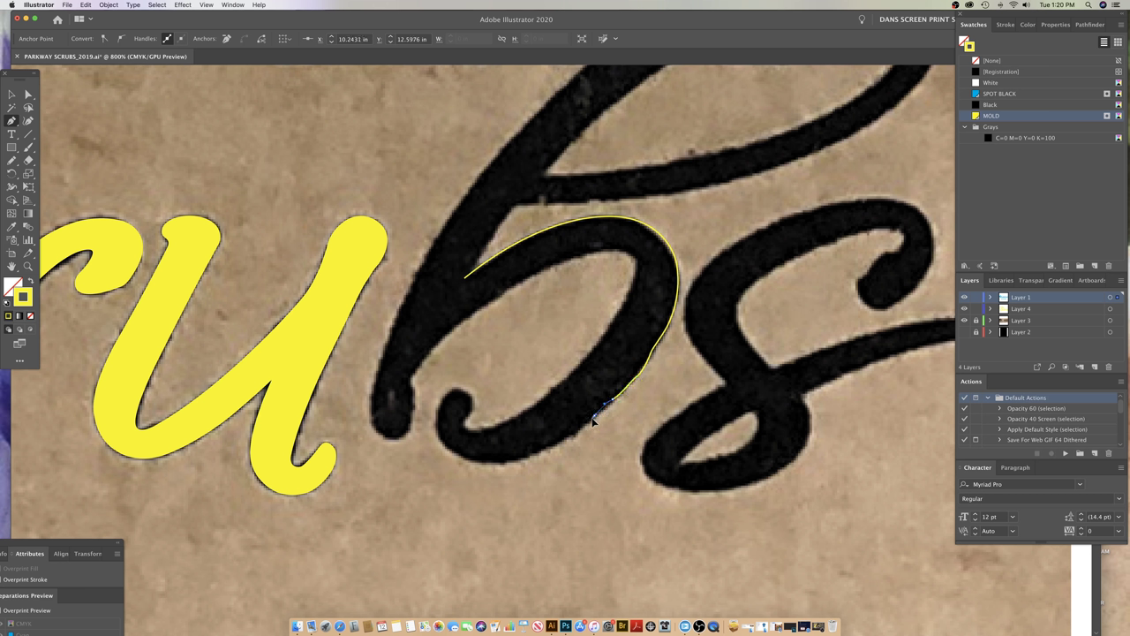
{"action": "left_click", "coordinate": [544, 448]}
{"action": "key", "text": "super+z"}
{"action": "key", "text": "super+z"}
{"action": "key", "text": "super+z"}
{"action": "key", "text": "super+z"}
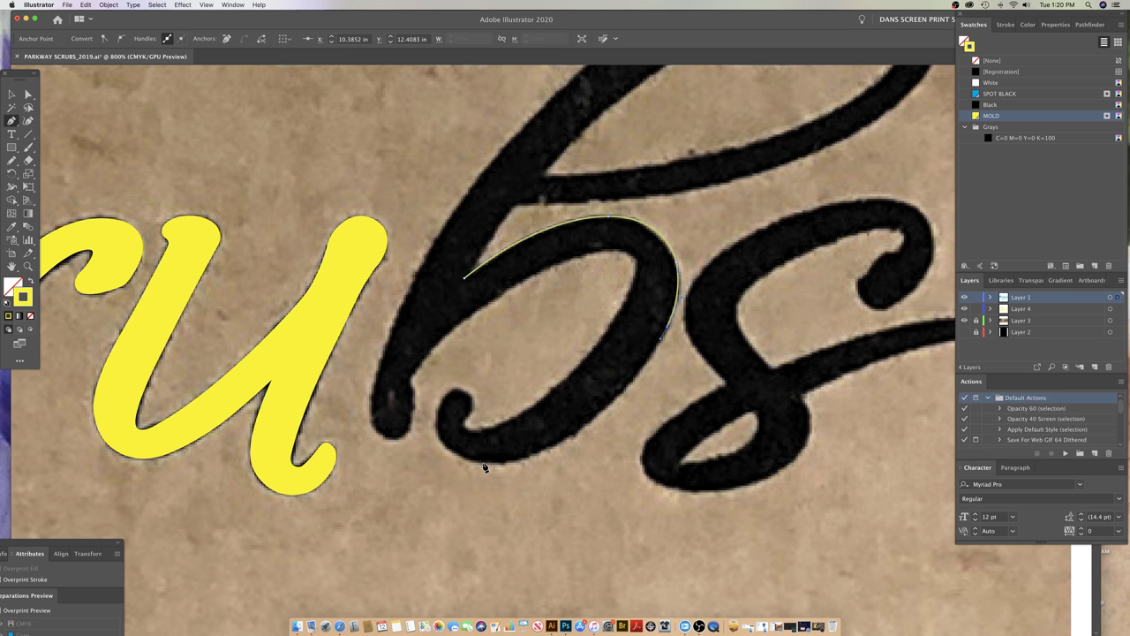
- Extend the Pen path along the bowl's outer edge to its lowest point with one long curve, and retract the anchor's outgoing handle
{"action": "scroll", "coordinate": [484, 467], "scroll_direction": "up", "scroll_amount": 3}
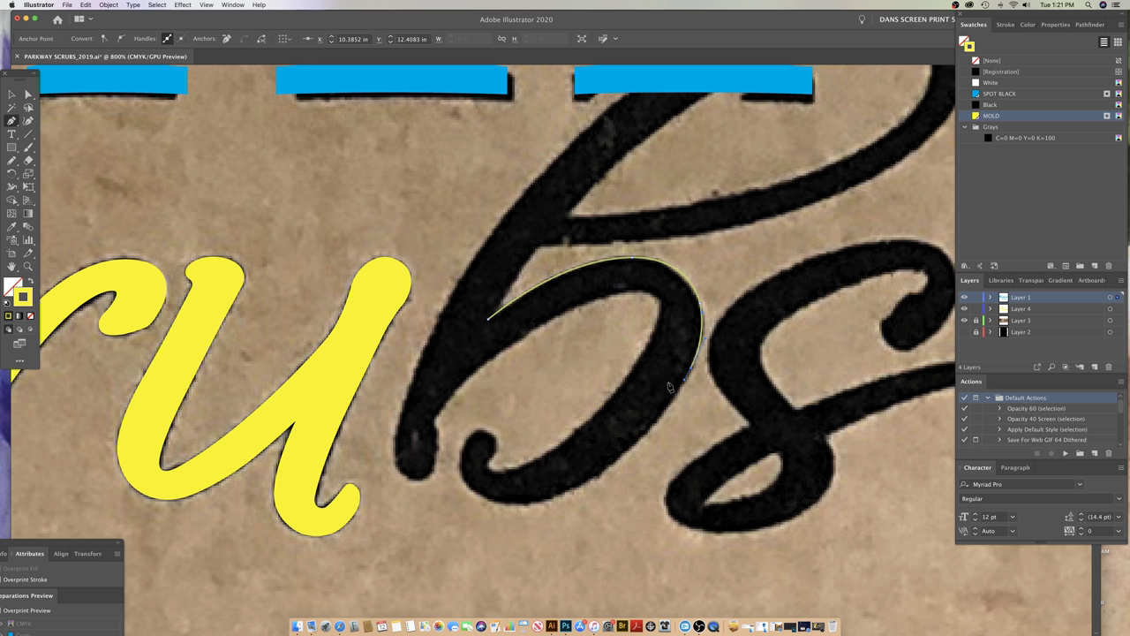
{"action": "scroll", "coordinate": [668, 389], "scroll_direction": "up", "scroll_amount": 1}
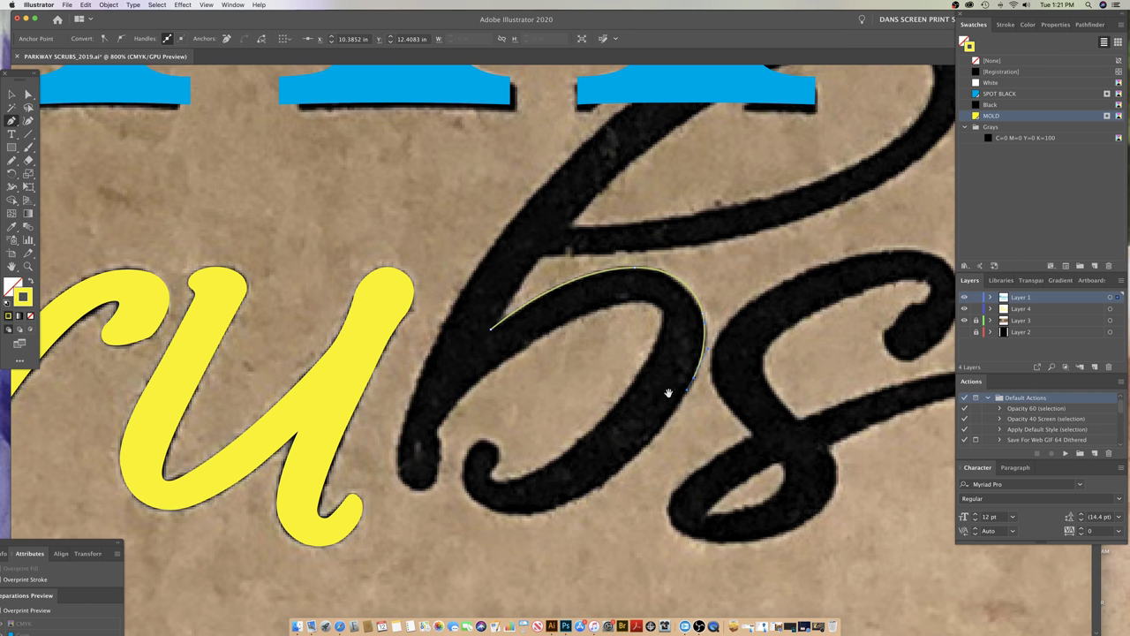
{"action": "left_click", "coordinate": [512, 515]}
{"action": "left_click_drag", "start_coordinate": [499, 518], "coordinate": [407, 530]}
{"action": "left_click_drag", "start_coordinate": [404, 521], "coordinate": [404, 522]}
{"action": "left_click", "coordinate": [518, 518]}
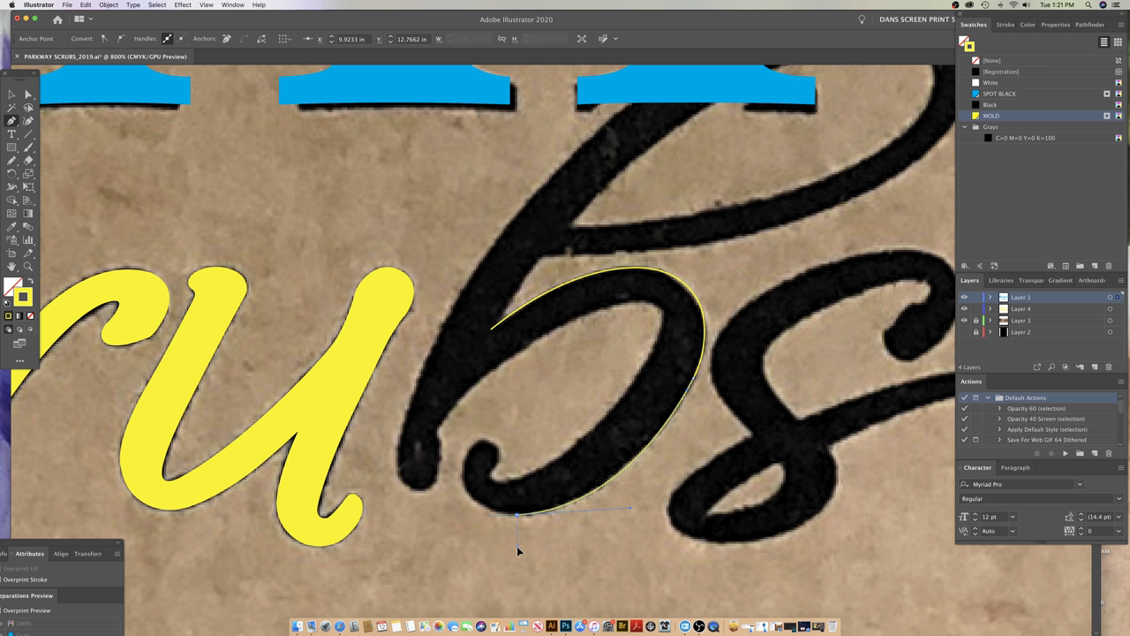
{"action": "left_click_drag", "start_coordinate": [519, 547], "coordinate": [651, 535]}
{"action": "left_click", "coordinate": [518, 517]}
- Trace around the curled tip at the lower end of the bowl and onto the bowl's inner edge
{"action": "left_click_drag", "start_coordinate": [472, 499], "coordinate": [461, 485]}
{"action": "left_click_drag", "start_coordinate": [495, 438], "coordinate": [500, 432]}
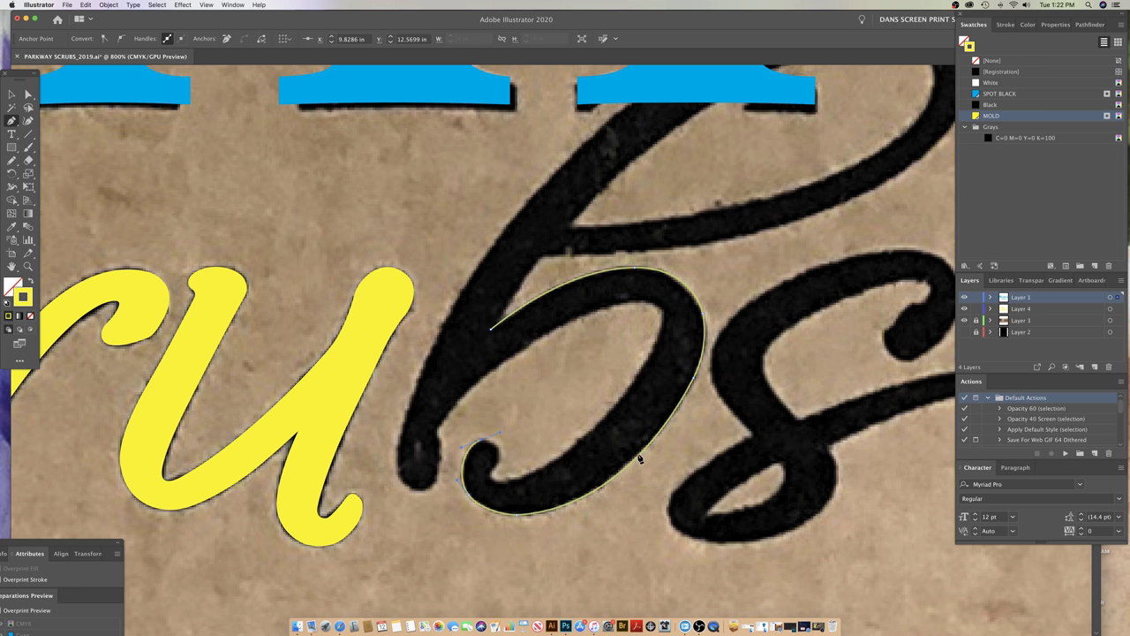
{"action": "left_click", "coordinate": [481, 440]}
{"action": "left_click", "coordinate": [500, 451]}
{"action": "left_click", "coordinate": [491, 471]}
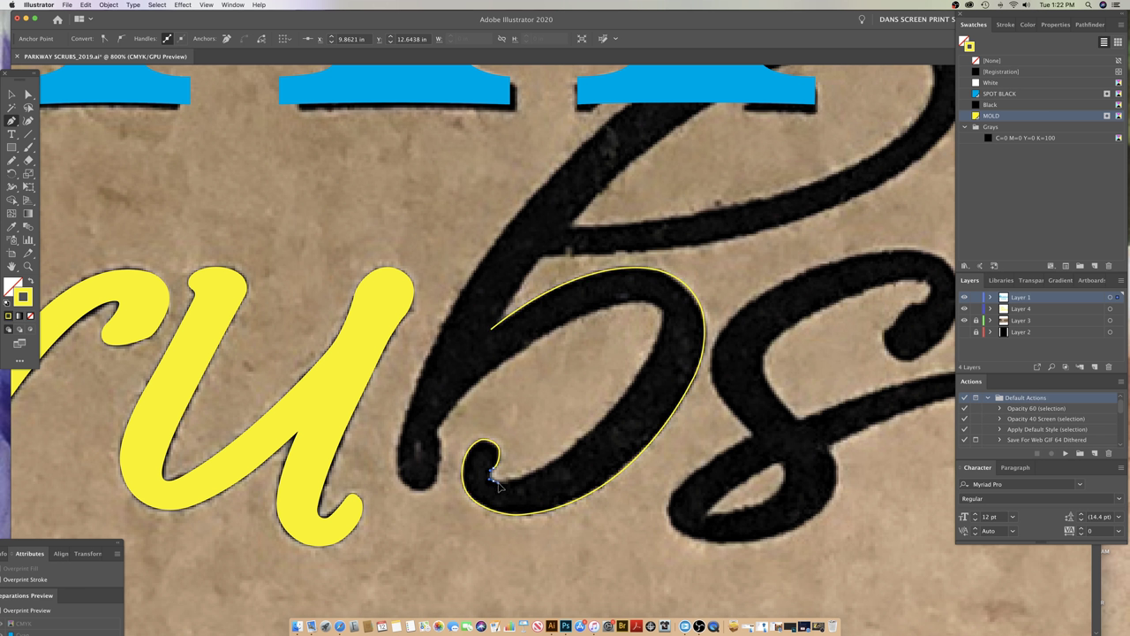
{"action": "left_click_drag", "start_coordinate": [500, 483], "coordinate": [567, 457]}
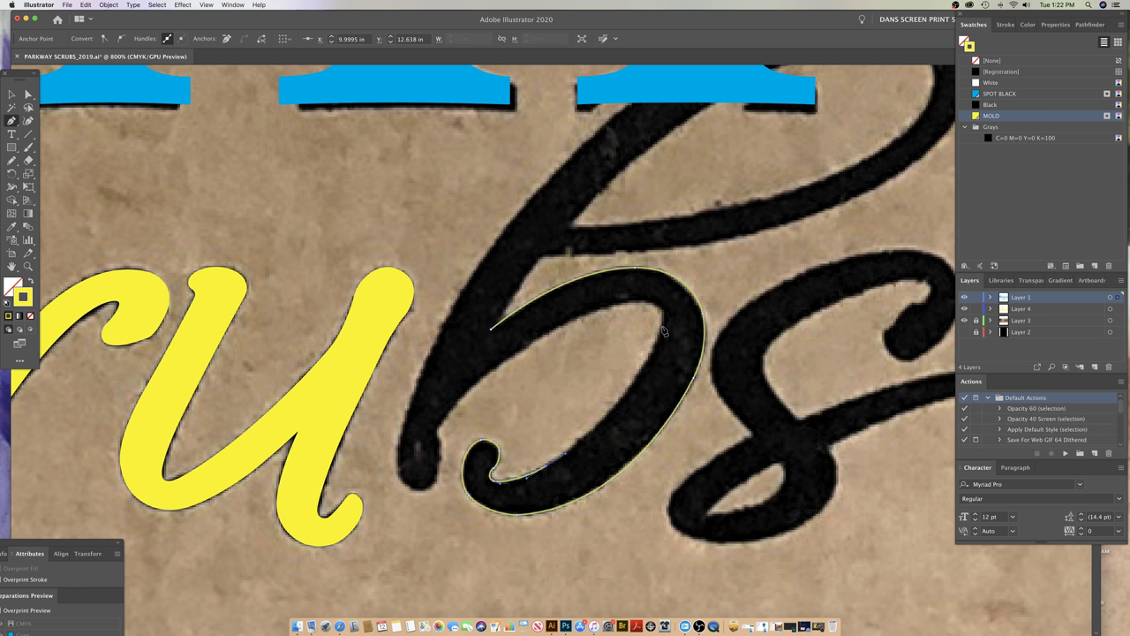
- Trace the bowl's inner edge up its far side and around the tight upper bend, retracting the outgoing handle before the bend
{"action": "left_click_drag", "start_coordinate": [664, 331], "coordinate": [691, 247]}
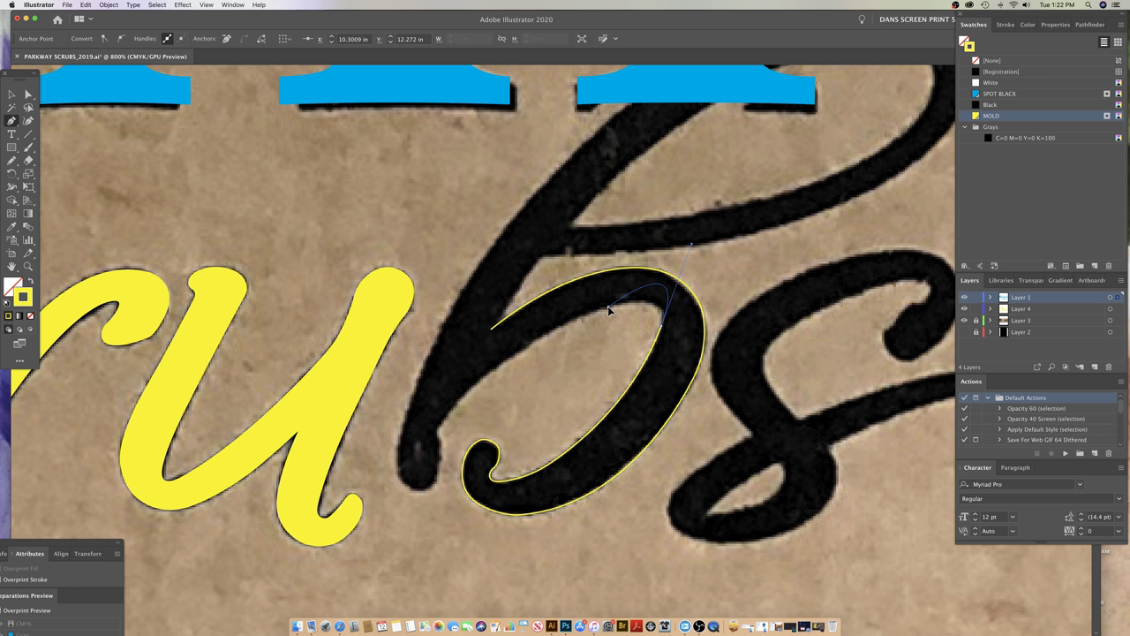
{"action": "left_click_drag", "start_coordinate": [607, 308], "coordinate": [585, 323]}
{"action": "left_click_drag", "start_coordinate": [660, 327], "coordinate": [631, 407]}
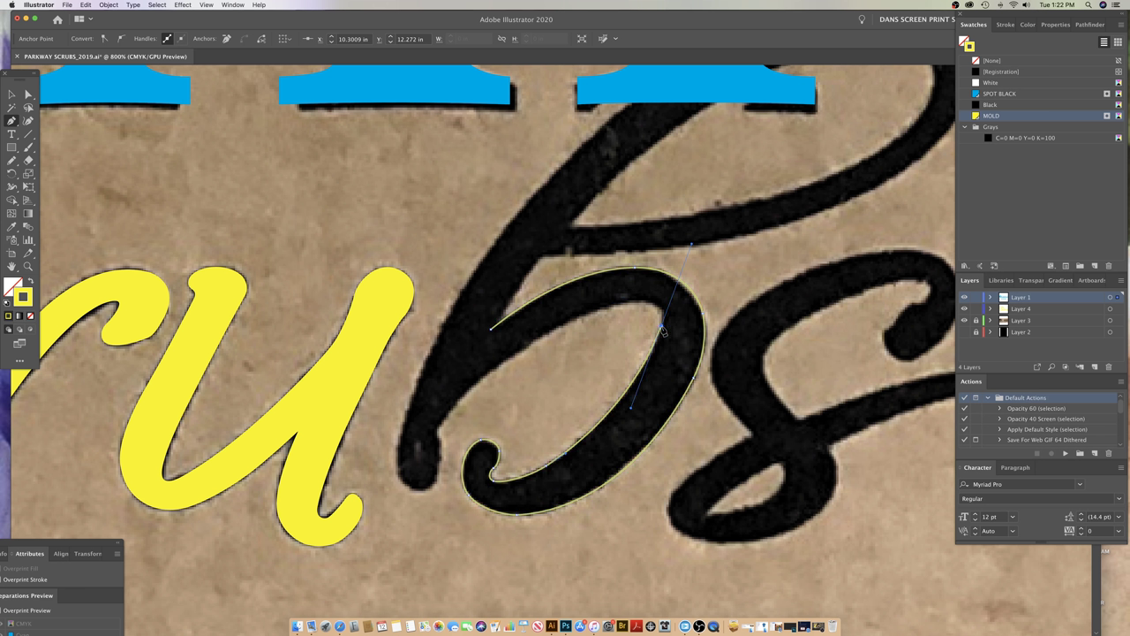
{"action": "left_click", "coordinate": [661, 328]}
{"action": "left_click_drag", "start_coordinate": [661, 310], "coordinate": [634, 300]}
{"action": "left_click", "coordinate": [650, 303]}
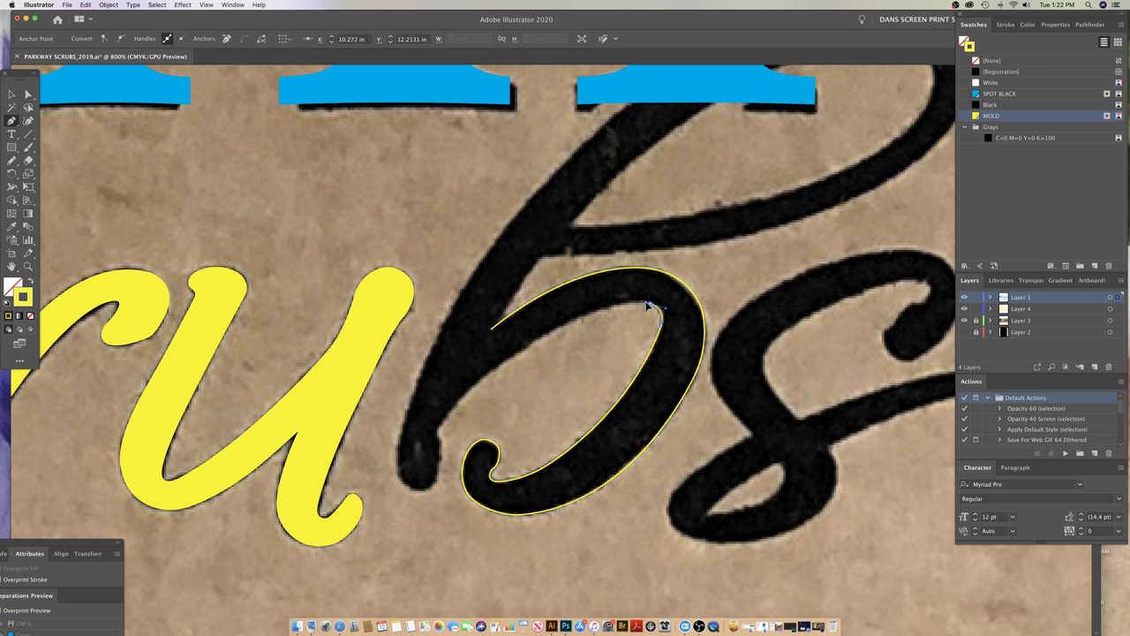
- Trace the upper inner edge of the bowl down to its junction with the stem, and retract the outgoing handle there
{"action": "left_click", "coordinate": [592, 311]}
{"action": "left_click", "coordinate": [565, 328]}
{"action": "mouse_move", "coordinate": [437, 435]}
{"action": "left_mouse_down"}
{"action": "mouse_move", "coordinate": [424, 482]}
{"action": "mouse_move", "coordinate": [406, 491]}
{"action": "mouse_move", "coordinate": [439, 496]}
{"action": "mouse_move", "coordinate": [394, 497]}
{"action": "mouse_move", "coordinate": [434, 477]}
{"action": "mouse_move", "coordinate": [429, 535]}
{"action": "mouse_move", "coordinate": [372, 516]}
{"action": "left_mouse_up"}
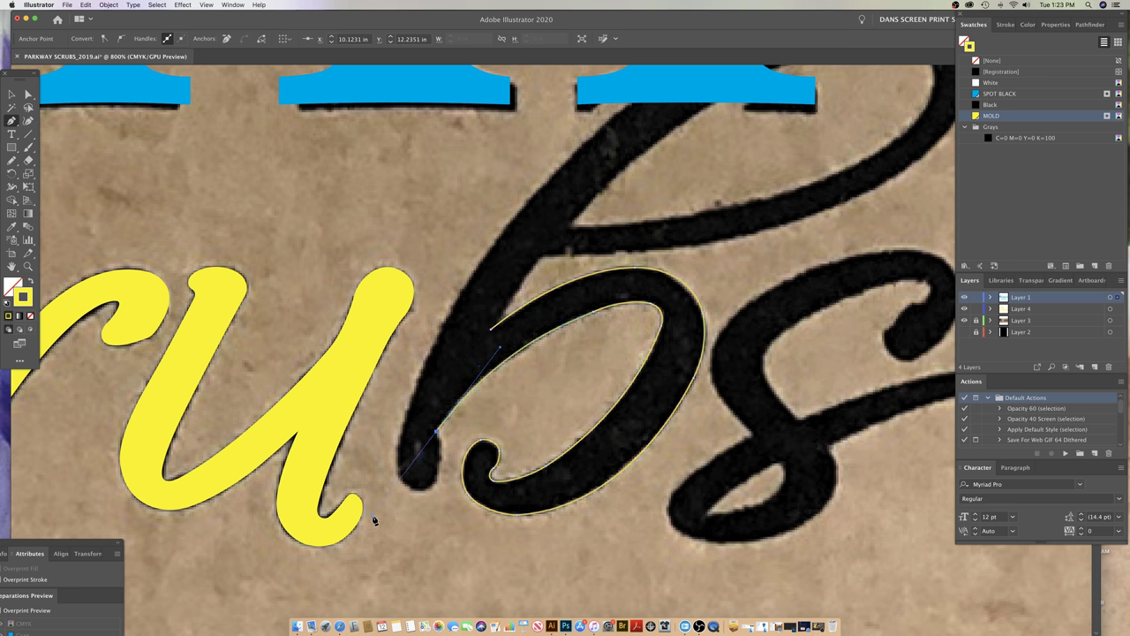
{"action": "left_click", "coordinate": [437, 434]}
- Trace around the rounded foot of the b's stem and onto the stem's outer edge
{"action": "left_click_drag", "start_coordinate": [440, 464], "coordinate": [440, 474]}
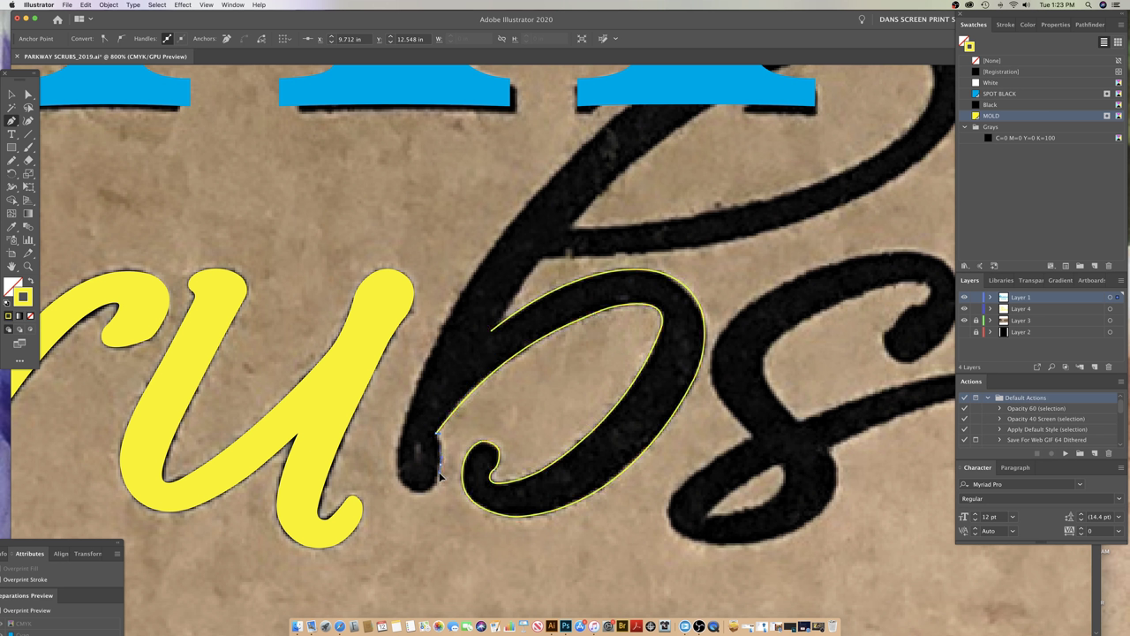
{"action": "left_click_drag", "start_coordinate": [438, 474], "coordinate": [440, 475]}
{"action": "key", "text": "super+z"}
{"action": "left_click_drag", "start_coordinate": [441, 471], "coordinate": [440, 470]}
{"action": "left_click", "coordinate": [439, 485], "text": "super"}
{"action": "left_click", "coordinate": [419, 499], "text": "super"}
{"action": "left_click", "coordinate": [407, 497], "text": "super"}
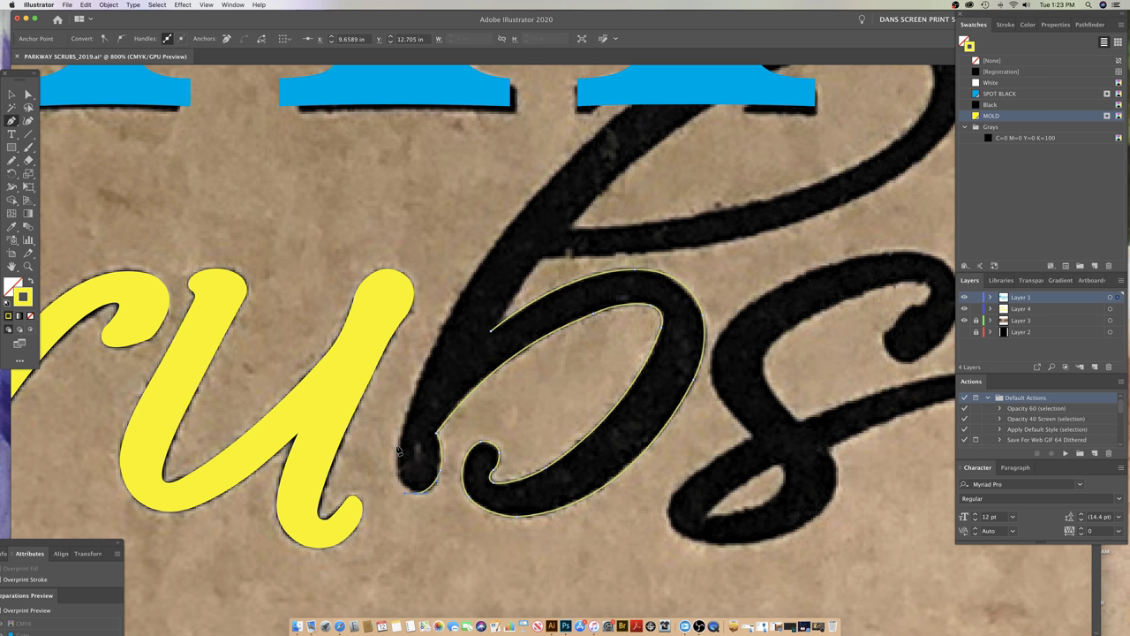
{"action": "left_click", "coordinate": [397, 451], "text": "super"}
{"action": "left_click_drag", "start_coordinate": [401, 423], "coordinate": [403, 421]}
- Try to trace from the stem's foot to the top of the b's upper loop with a single curve, and undo it
{"action": "left_click_drag", "start_coordinate": [536, 274], "coordinate": [485, 396]}
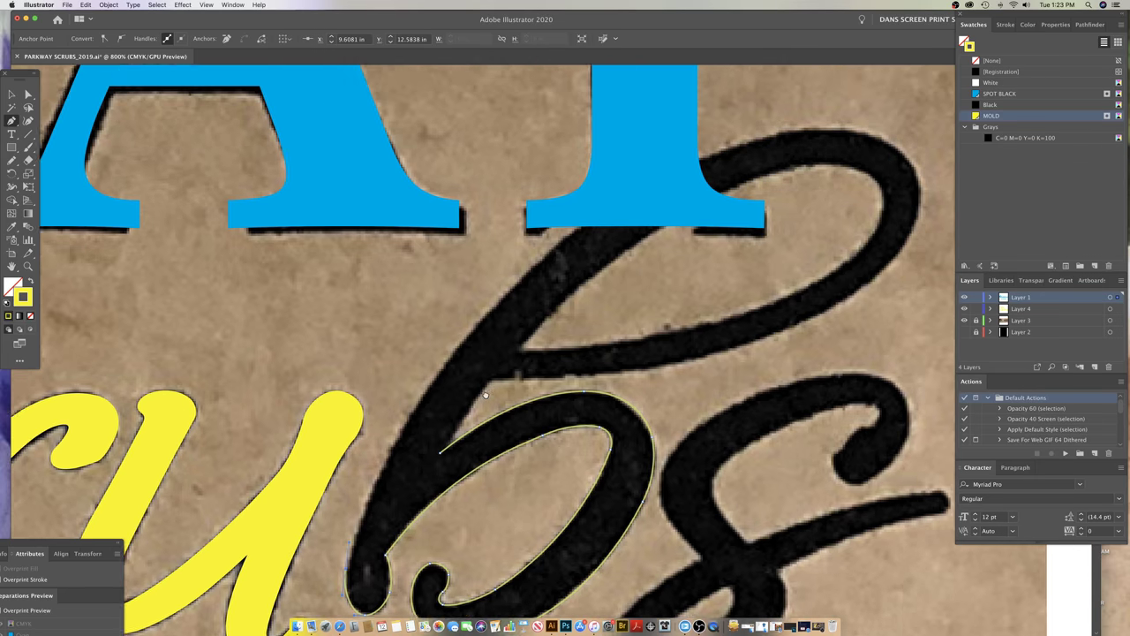
{"action": "scroll", "coordinate": [481, 390], "scroll_direction": "up", "scroll_amount": 2}
{"action": "scroll", "coordinate": [481, 390], "scroll_direction": "right", "scroll_amount": 2}
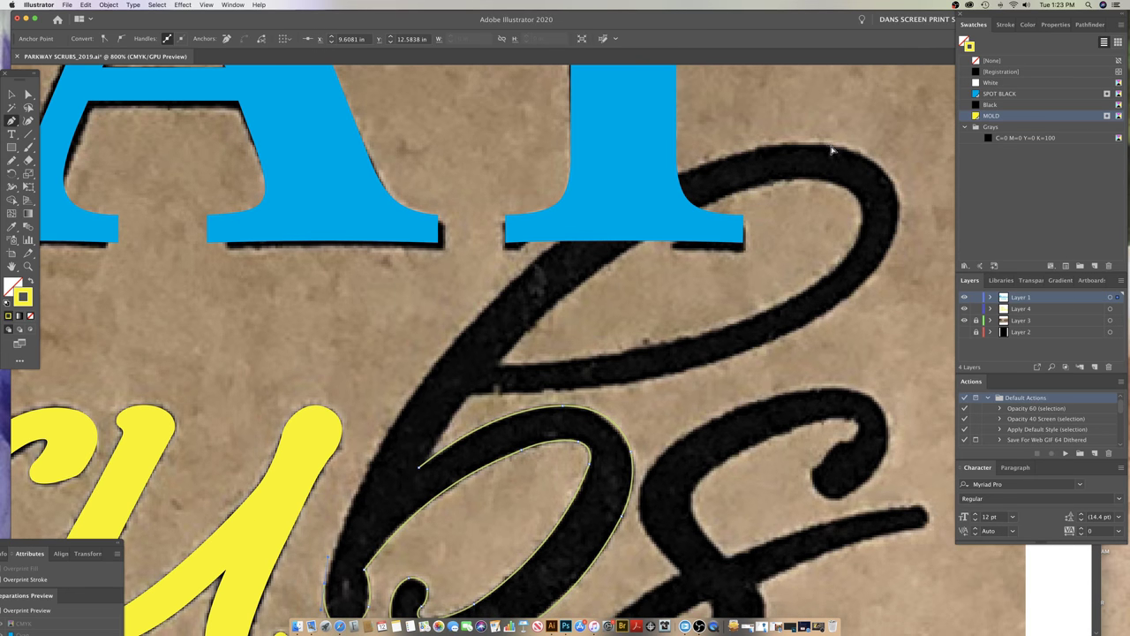
{"action": "scroll", "coordinate": [831, 150], "scroll_direction": "down", "scroll_amount": 10}
{"action": "scroll", "coordinate": [831, 150], "scroll_direction": "left", "scroll_amount": 8}
{"action": "scroll", "coordinate": [830, 150], "scroll_direction": "up", "scroll_amount": 5}
{"action": "scroll", "coordinate": [831, 150], "scroll_direction": "right", "scroll_amount": 8}
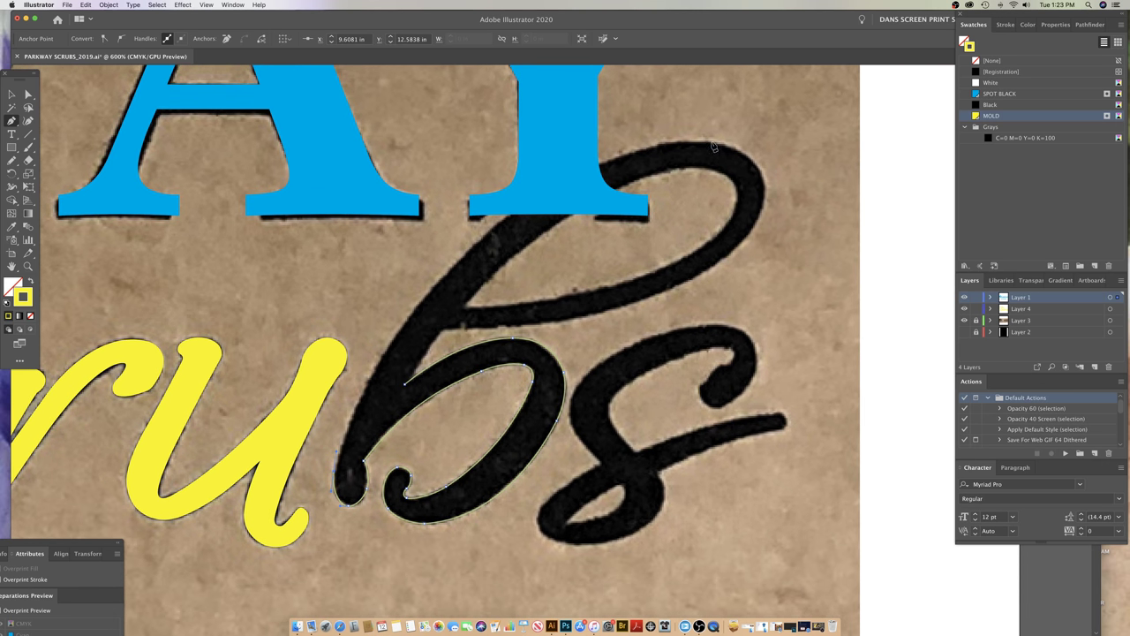
{"action": "left_click_drag", "start_coordinate": [713, 143], "coordinate": [869, 148]}
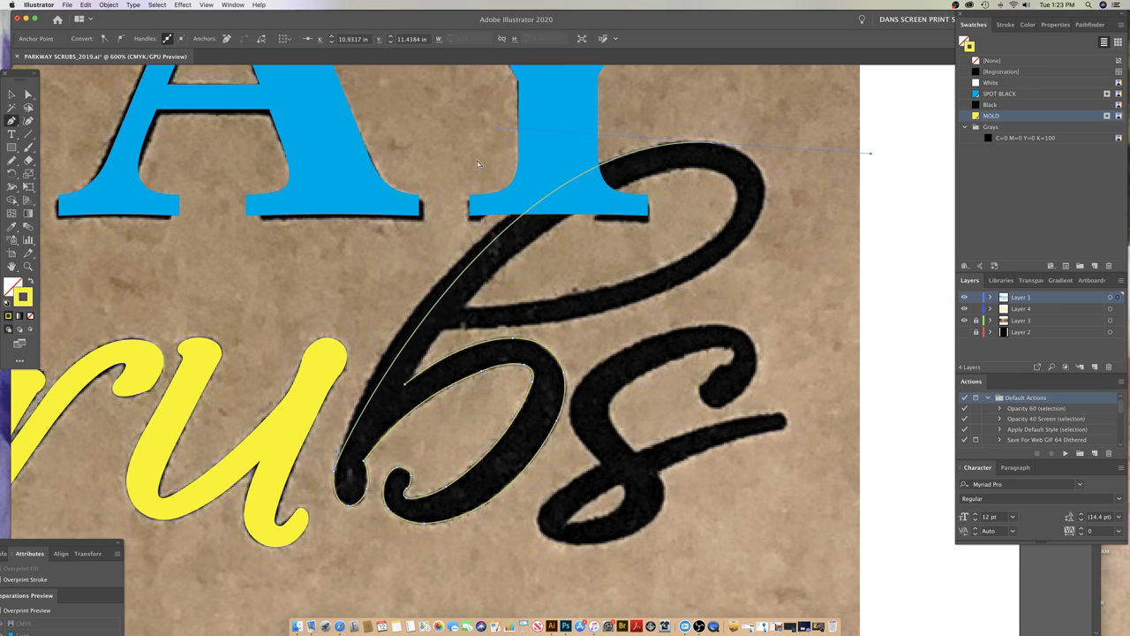
{"action": "key", "text": "super+z"}
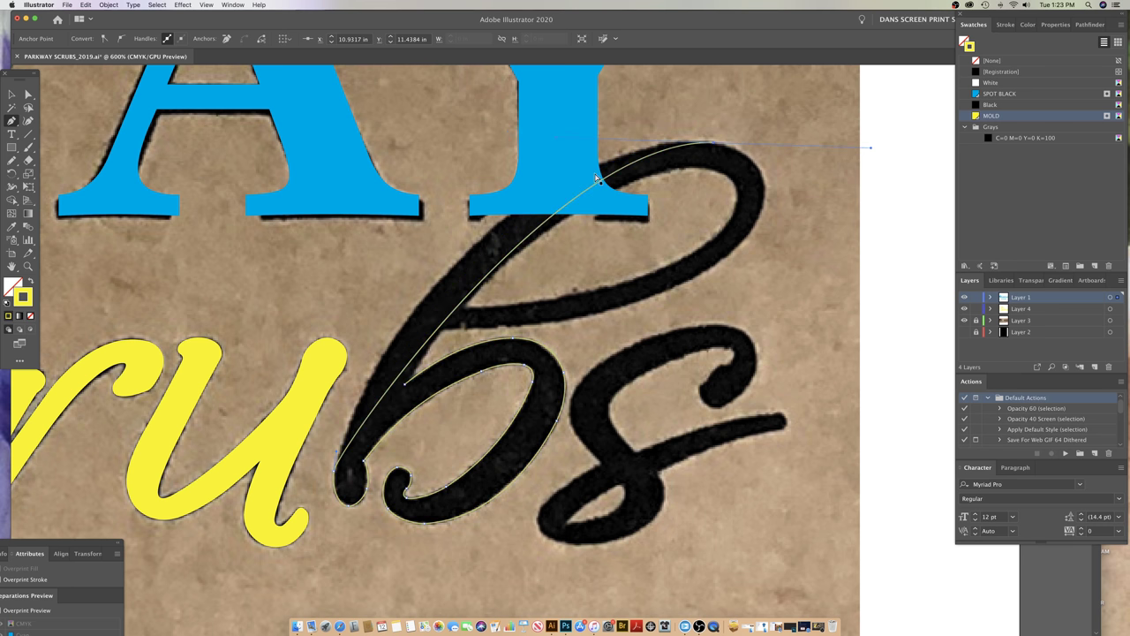
{"action": "key", "text": "super+z"}
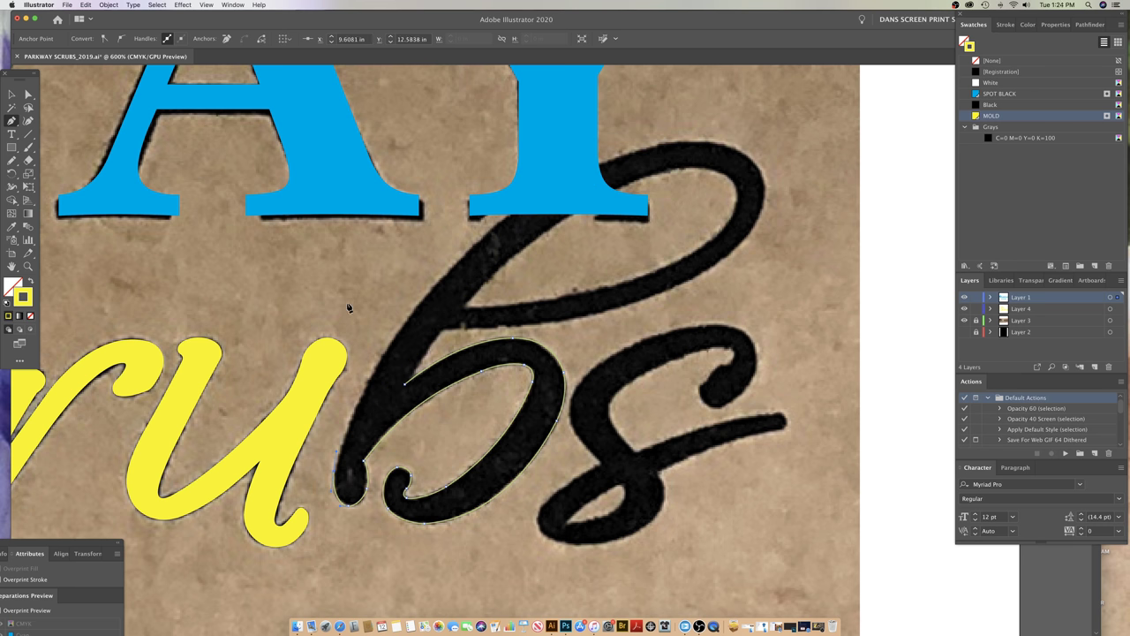
- Trace the stem's outer edge up to just below the blue Y with a shorter curve, and deselect the path
{"action": "left_click_drag", "start_coordinate": [456, 268], "coordinate": [540, 177]}
{"action": "key", "text": "space"}
{"action": "left_click_drag", "start_coordinate": [472, 274], "coordinate": [494, 290]}
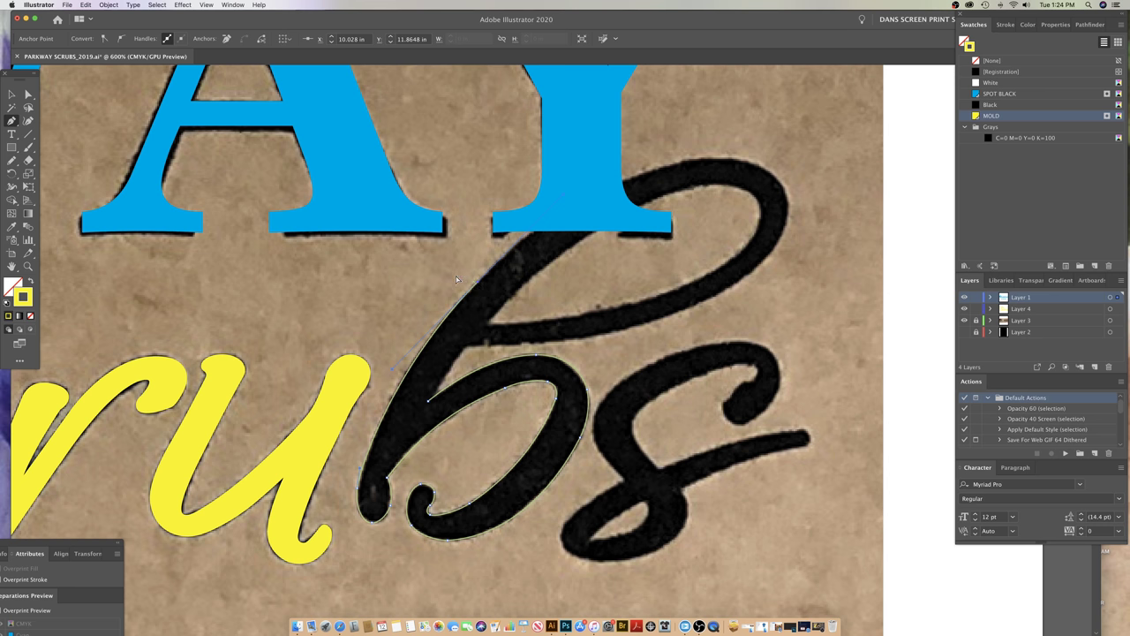
{"action": "left_click", "coordinate": [458, 278], "text": "super"}
{"action": "left_click_drag", "start_coordinate": [552, 367], "coordinate": [589, 334]}
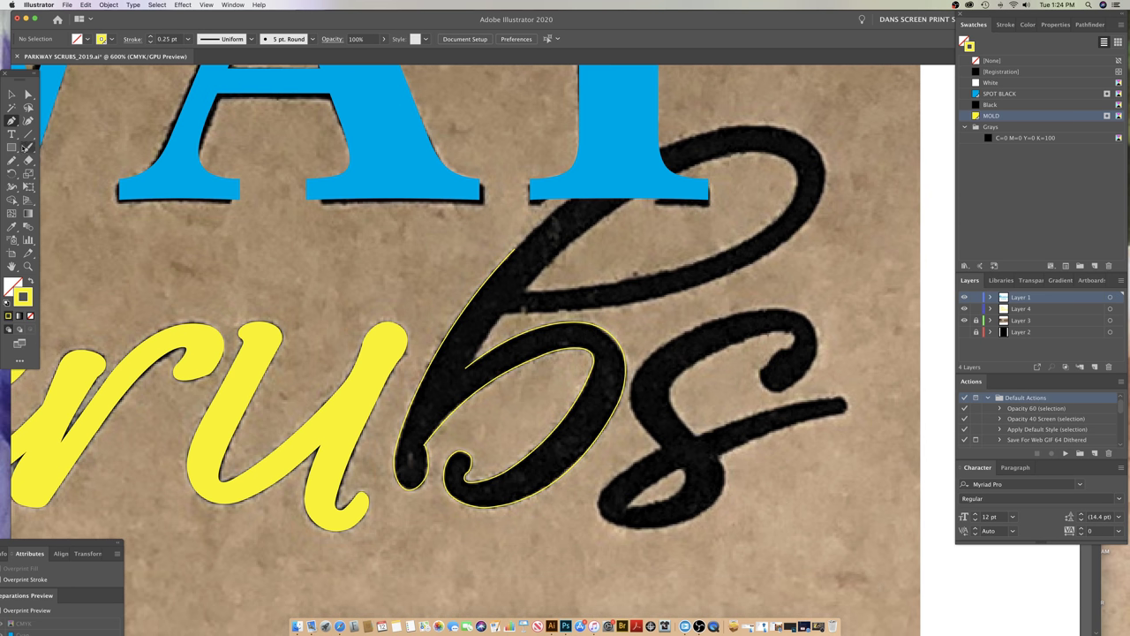
- Draw a circle about 0.29 in across above the yellow u with the Ellipse tool, and inspect its anchor handles
{"action": "left_click_drag", "start_coordinate": [11, 146], "coordinate": [40, 174]}
{"action": "left_click_drag", "start_coordinate": [350, 311], "coordinate": [351, 306]}
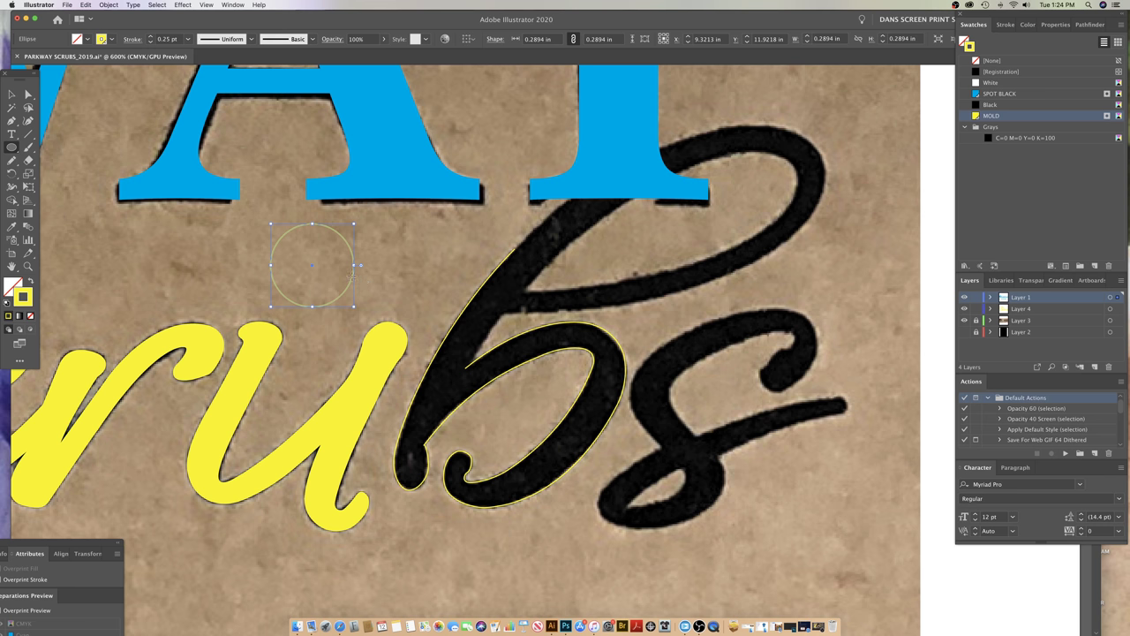
{"action": "key", "text": "p"}
{"action": "left_click", "coordinate": [365, 278], "text": "super"}
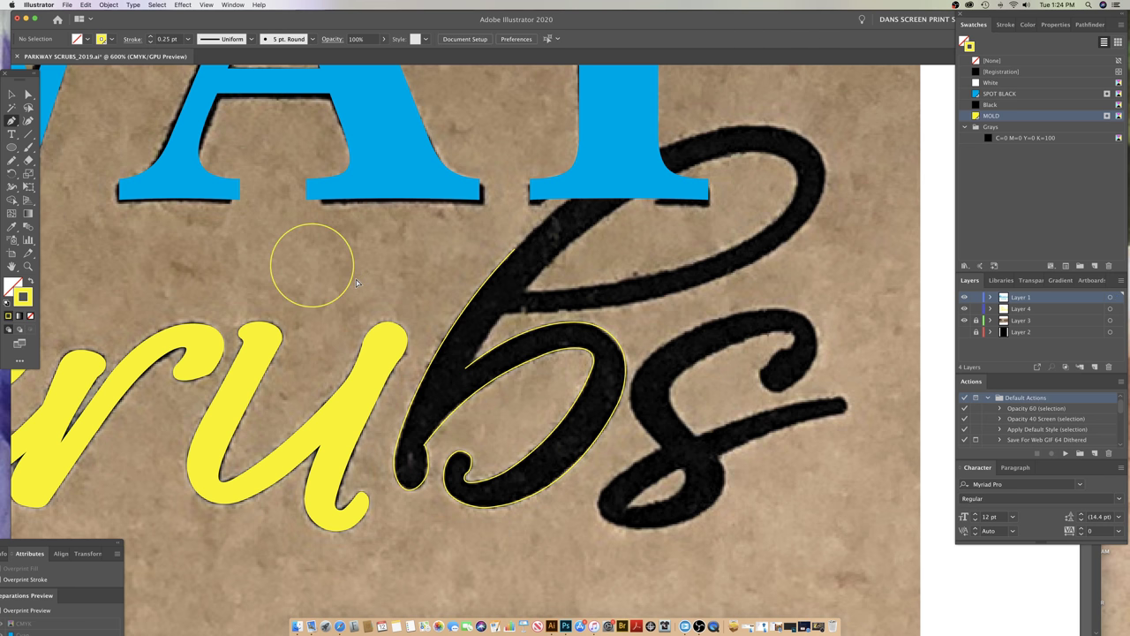
{"action": "left_click", "coordinate": [352, 282], "text": "super"}
{"action": "left_click", "coordinate": [353, 283]}
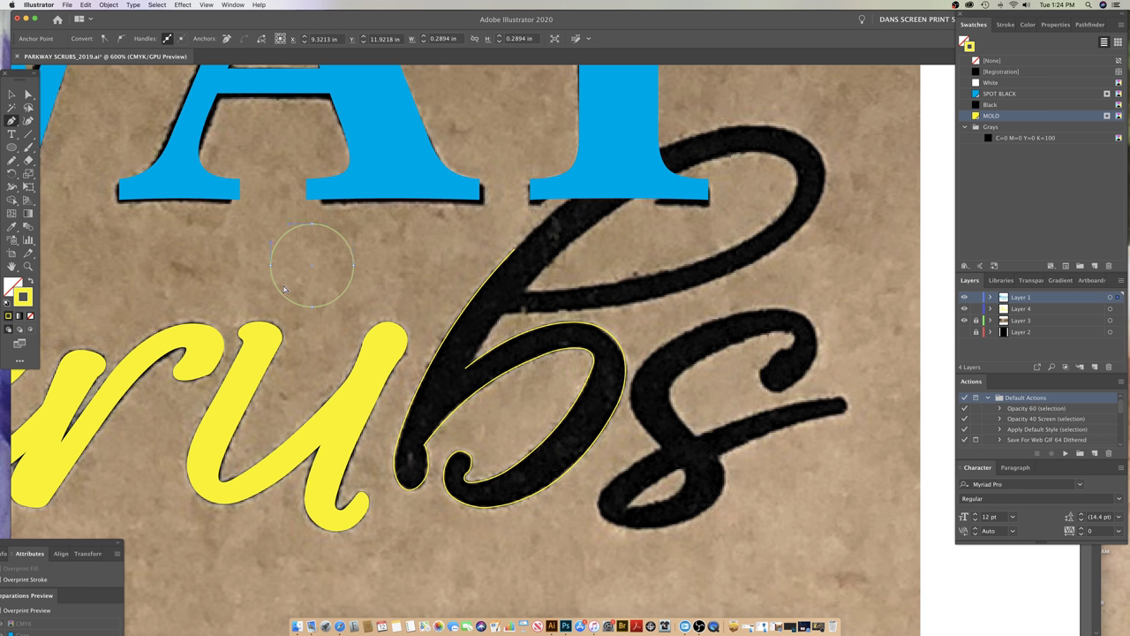
{"action": "left_click", "coordinate": [374, 276], "text": "super"}
- Draw a second circle about 0.21 in across with the Pen tool, between the first circle and the b's stem
{"action": "mouse_move", "coordinate": [412, 273]}
{"action": "left_mouse_down"}
{"action": "mouse_move", "coordinate": [376, 276]}
{"action": "mouse_move", "coordinate": [347, 251]}
{"action": "mouse_move", "coordinate": [403, 237]}
{"action": "mouse_move", "coordinate": [402, 273]}
{"action": "mouse_move", "coordinate": [359, 295]}
{"action": "mouse_move", "coordinate": [347, 250]}
{"action": "mouse_move", "coordinate": [408, 268]}
{"action": "left_mouse_up"}
{"action": "left_click", "coordinate": [407, 270], "text": "super"}
{"action": "left_click", "coordinate": [403, 266], "text": "super"}
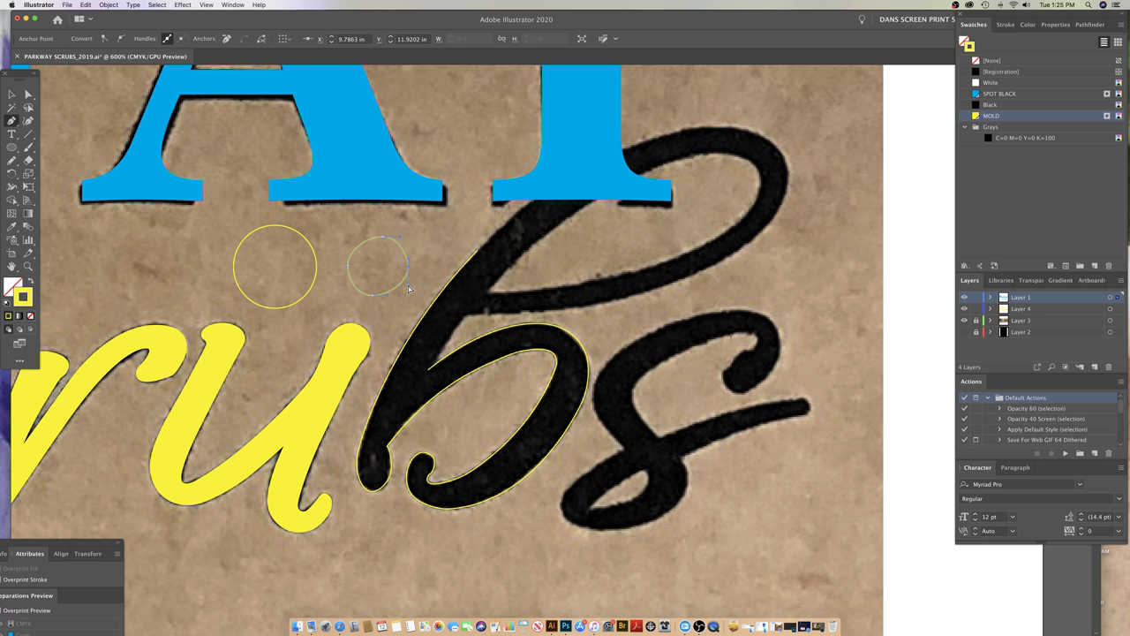
- Check the ellipse's anchor handles for reference and adjust the direction handles on the Pen-drawn circle to match
{"action": "left_click", "coordinate": [316, 270], "text": "super"}
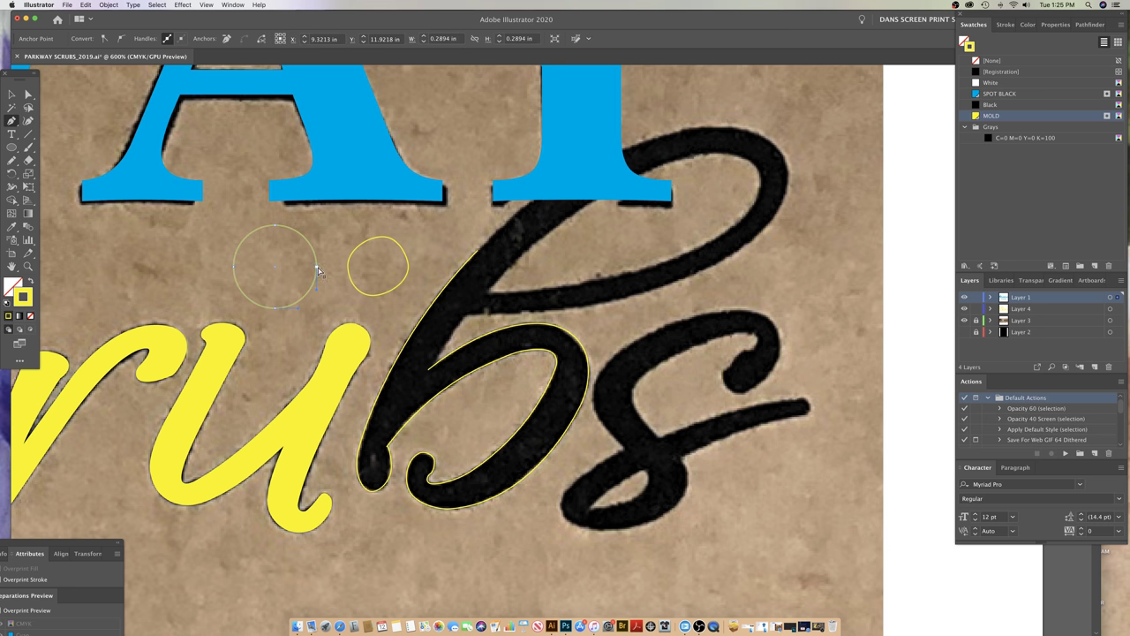
{"action": "left_click", "coordinate": [317, 266], "text": "super"}
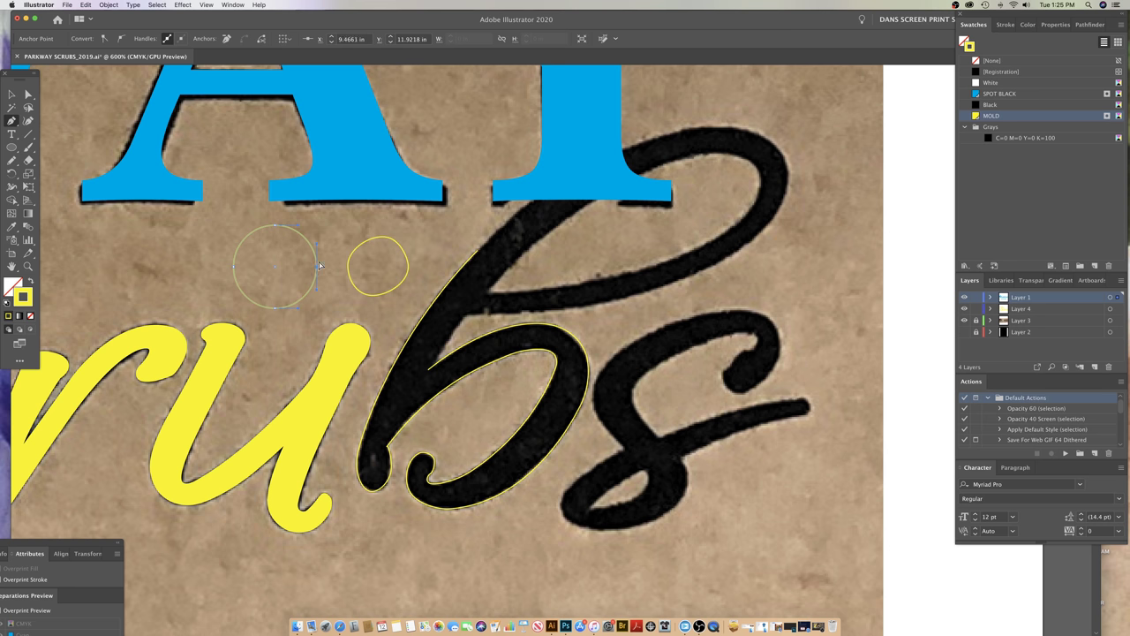
{"action": "left_click", "coordinate": [409, 270], "text": "super"}
{"action": "left_click_drag", "start_coordinate": [372, 295], "coordinate": [376, 295]}
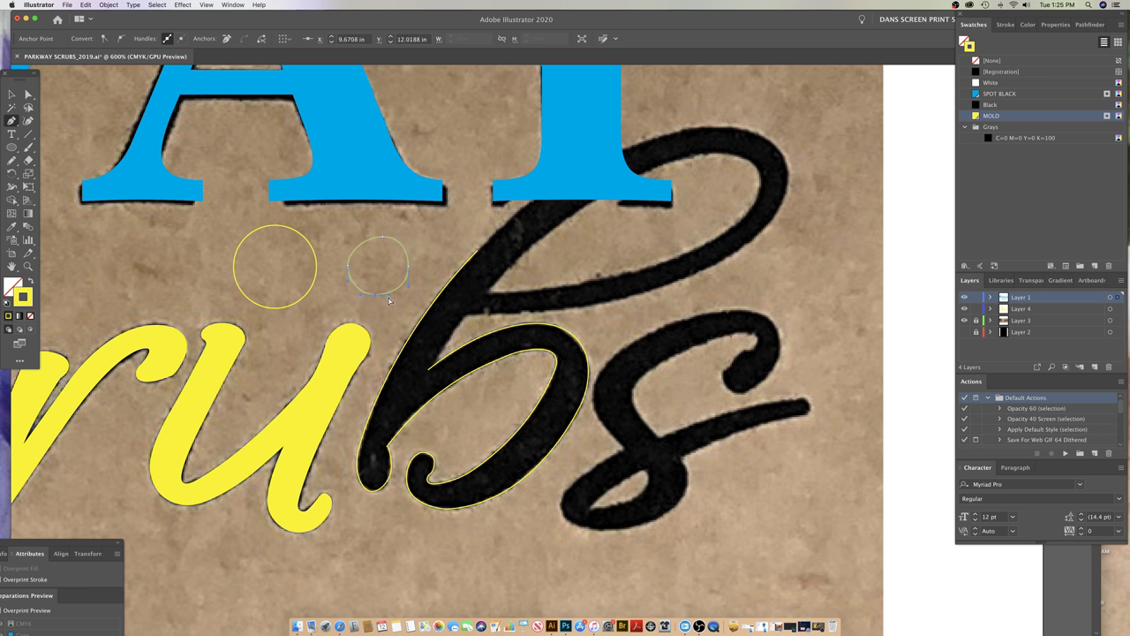
{"action": "left_click", "coordinate": [380, 237]}
{"action": "left_click", "coordinate": [348, 266]}
- Examine the roundness and anchor placement of the Pen-drawn circle up close, selecting its path
{"action": "key", "text": "z"}
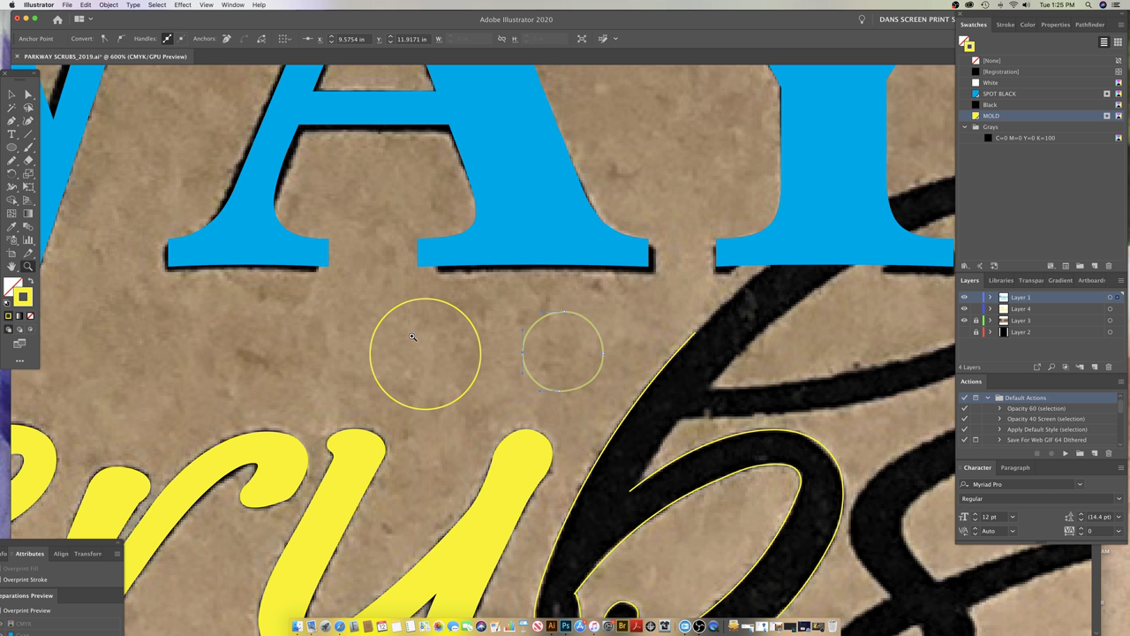
{"action": "left_click", "coordinate": [366, 267]}
{"action": "left_click", "coordinate": [545, 363]}
{"action": "left_click", "coordinate": [563, 353]}
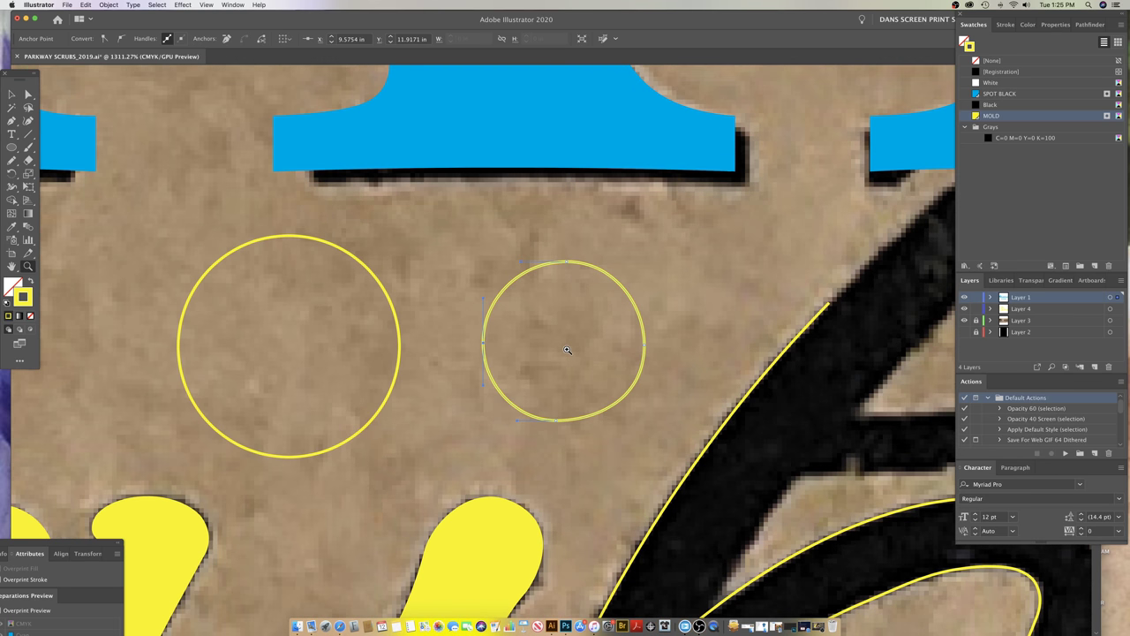
{"action": "left_click", "coordinate": [566, 345]}
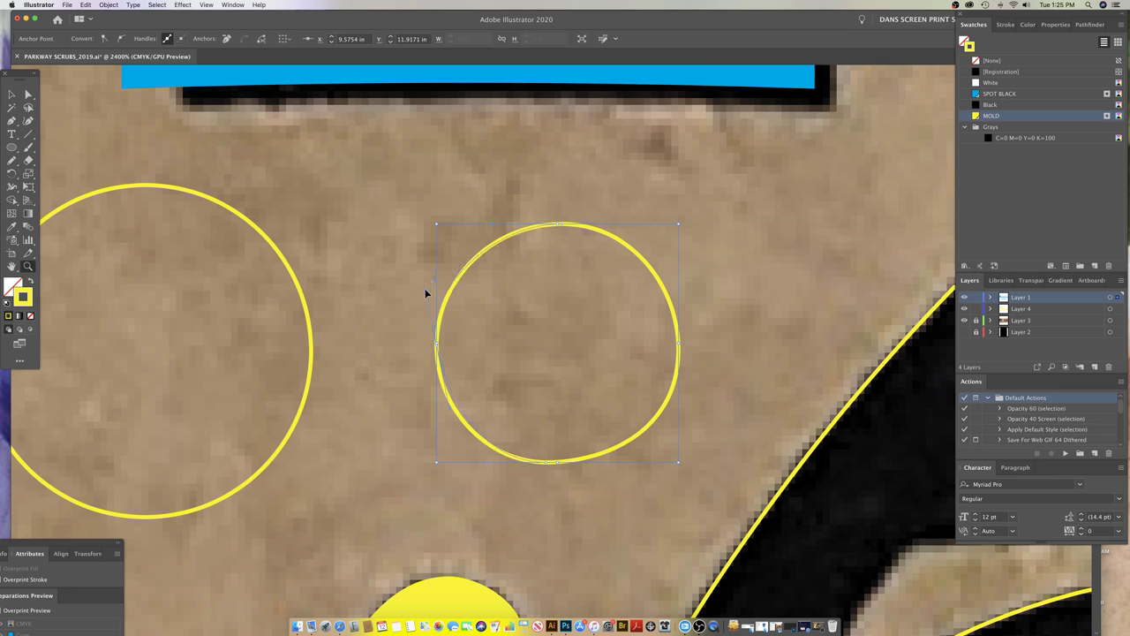
{"action": "left_click", "coordinate": [418, 358], "text": "super"}
{"action": "left_click", "coordinate": [436, 347], "text": "super"}
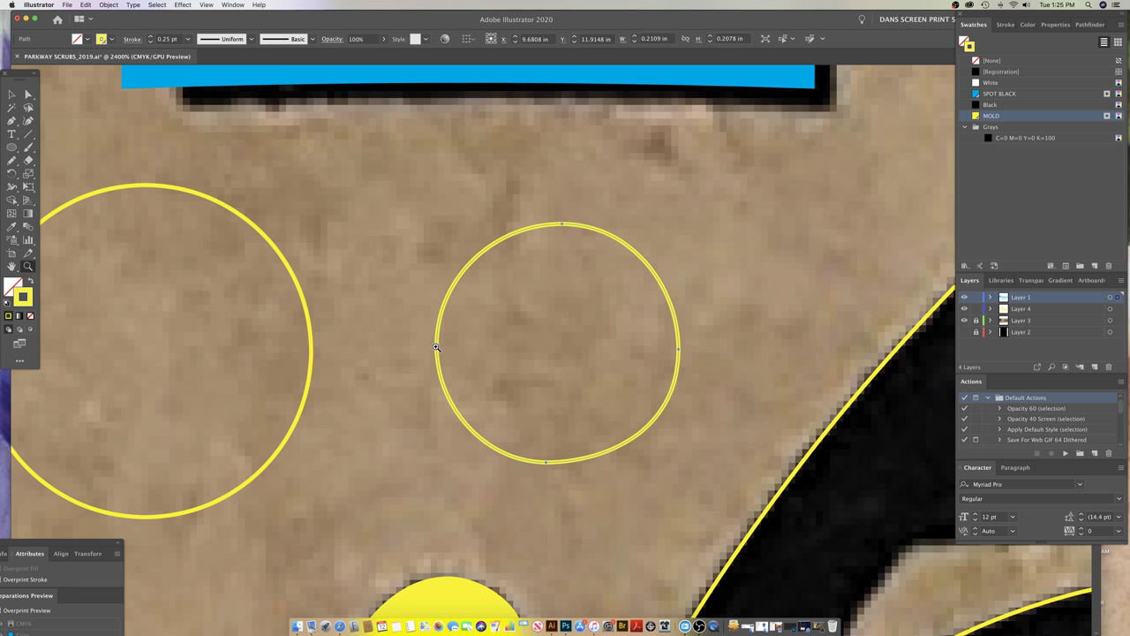
- Convert the Pen-drawn circle's left anchor to a corner point and rebuild its curve with new vertical direction handles above and below
{"action": "key", "text": "shift+c"}
{"action": "left_click", "coordinate": [436, 348]}
{"action": "left_click", "coordinate": [436, 346], "text": "super"}
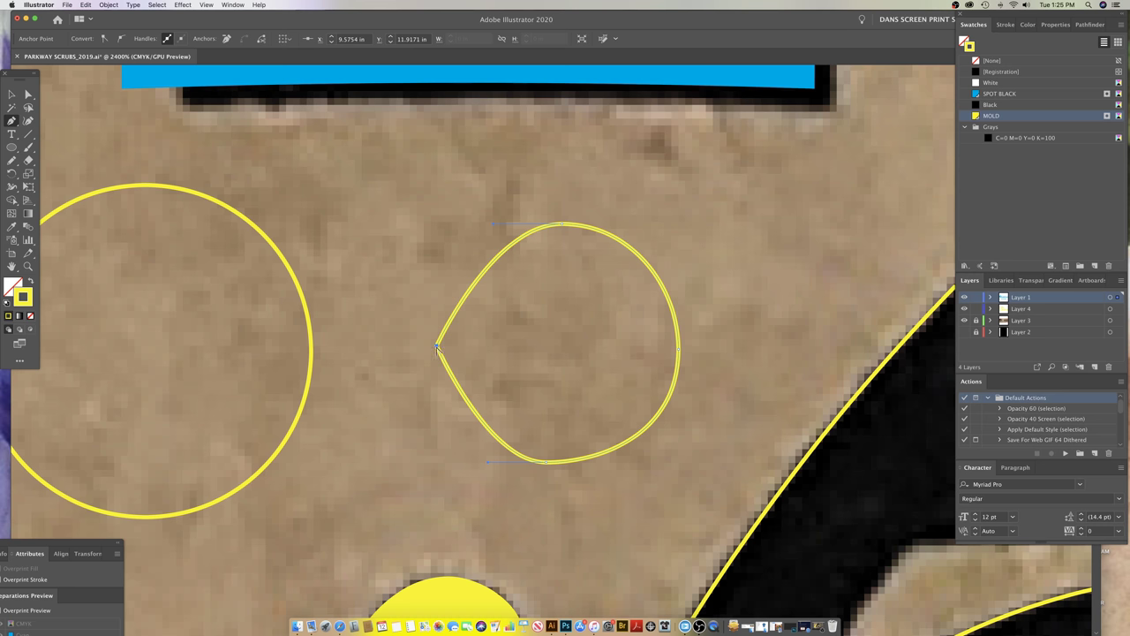
{"action": "mouse_move", "coordinate": [437, 346]}
{"action": "left_mouse_down"}
{"action": "mouse_move", "coordinate": [437, 360]}
{"action": "mouse_move", "coordinate": [447, 343]}
{"action": "left_mouse_up"}
{"action": "left_click", "coordinate": [437, 347]}
{"action": "left_click_drag", "start_coordinate": [434, 408], "coordinate": [436, 395]}
{"action": "left_click_drag", "start_coordinate": [435, 284], "coordinate": [444, 280]}
{"action": "left_click_drag", "start_coordinate": [439, 270], "coordinate": [452, 233]}
{"action": "mouse_move", "coordinate": [441, 272]}
{"action": "left_mouse_down"}
{"action": "mouse_move", "coordinate": [439, 189]}
{"action": "mouse_move", "coordinate": [442, 271]}
{"action": "left_mouse_up"}
{"action": "left_click_drag", "start_coordinate": [436, 199], "coordinate": [438, 263]}
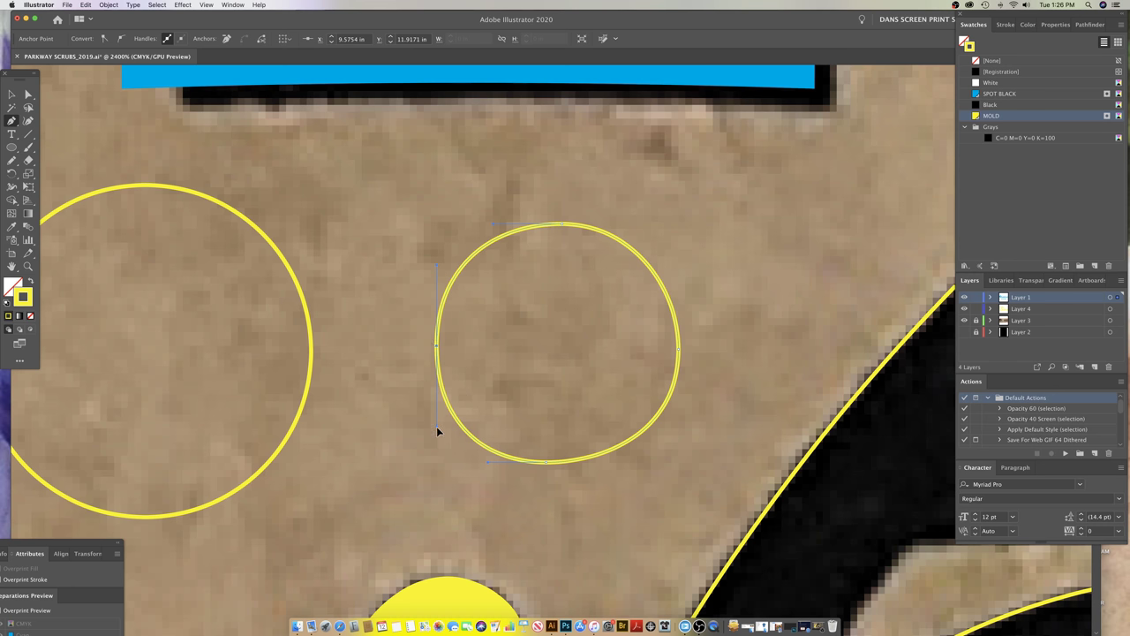
- Even out the Pen-drawn circle by nudging its right and top anchors into line with the opposite anchors
{"action": "left_click", "coordinate": [546, 462]}
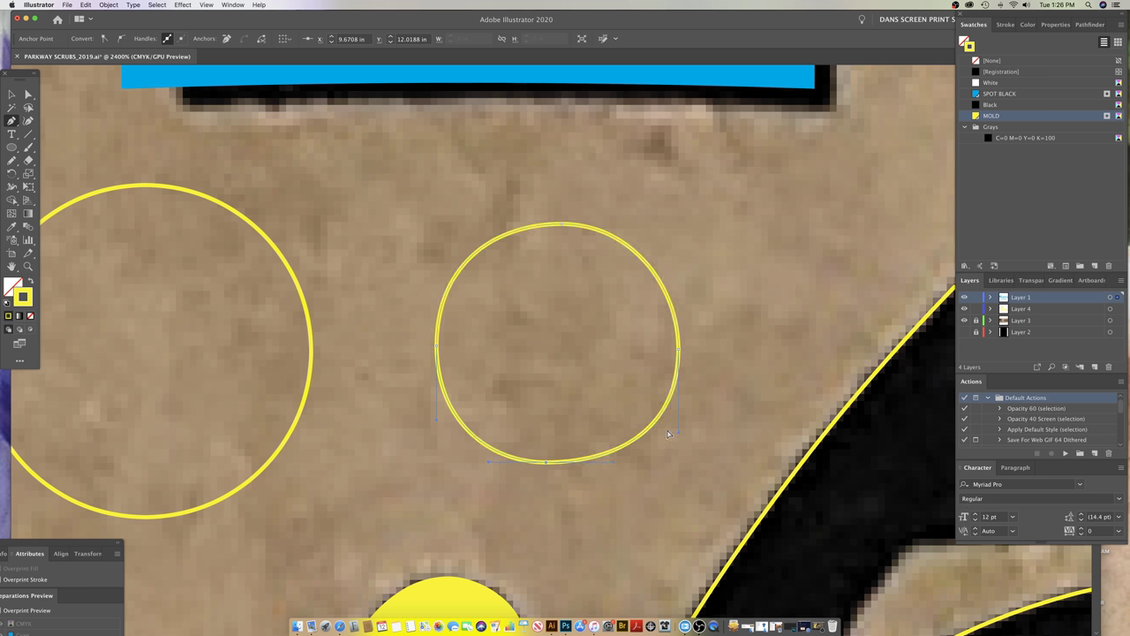
{"action": "mouse_move", "coordinate": [678, 432]}
{"action": "left_mouse_down"}
{"action": "mouse_move", "coordinate": [677, 414]}
{"action": "mouse_move", "coordinate": [678, 432]}
{"action": "left_mouse_up"}
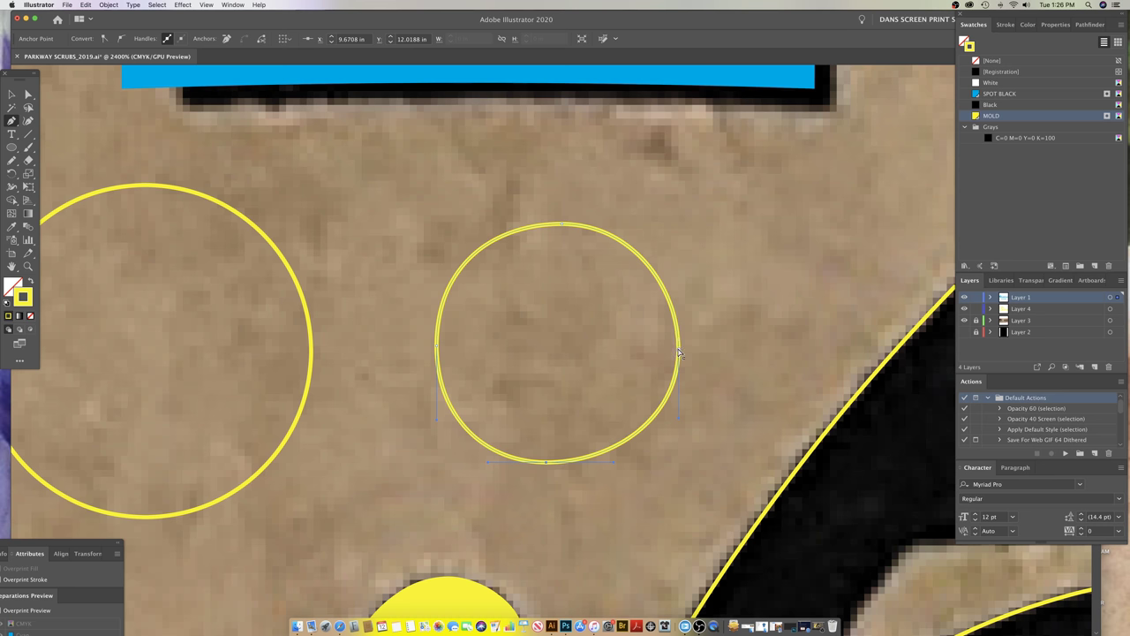
{"action": "left_click_drag", "start_coordinate": [677, 346], "coordinate": [672, 347]}
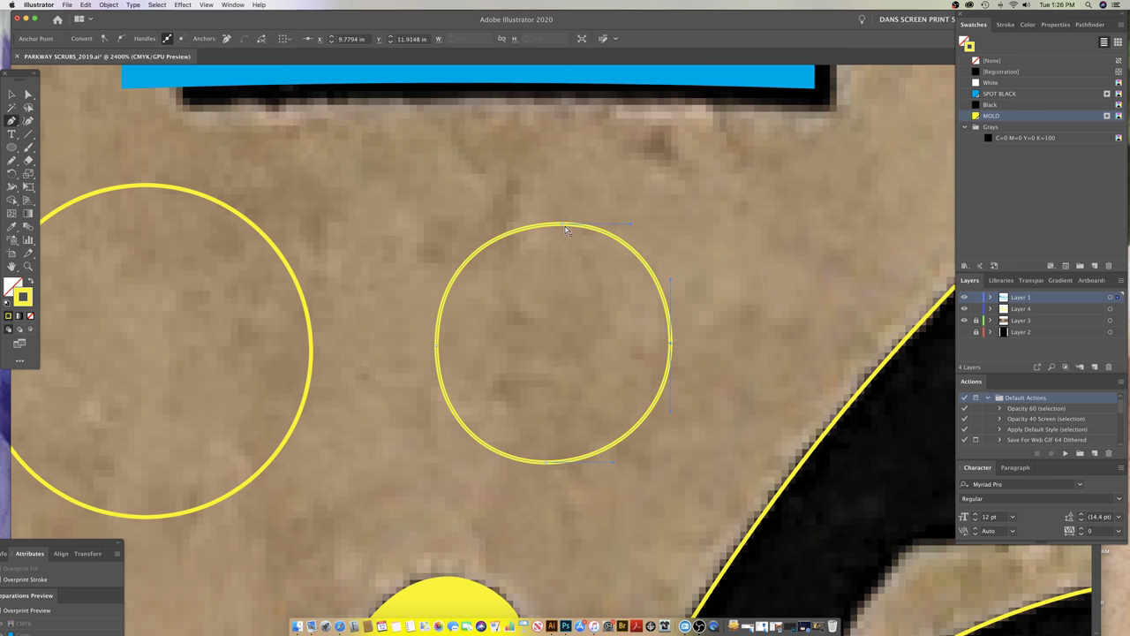
{"action": "left_click_drag", "start_coordinate": [564, 226], "coordinate": [549, 221]}
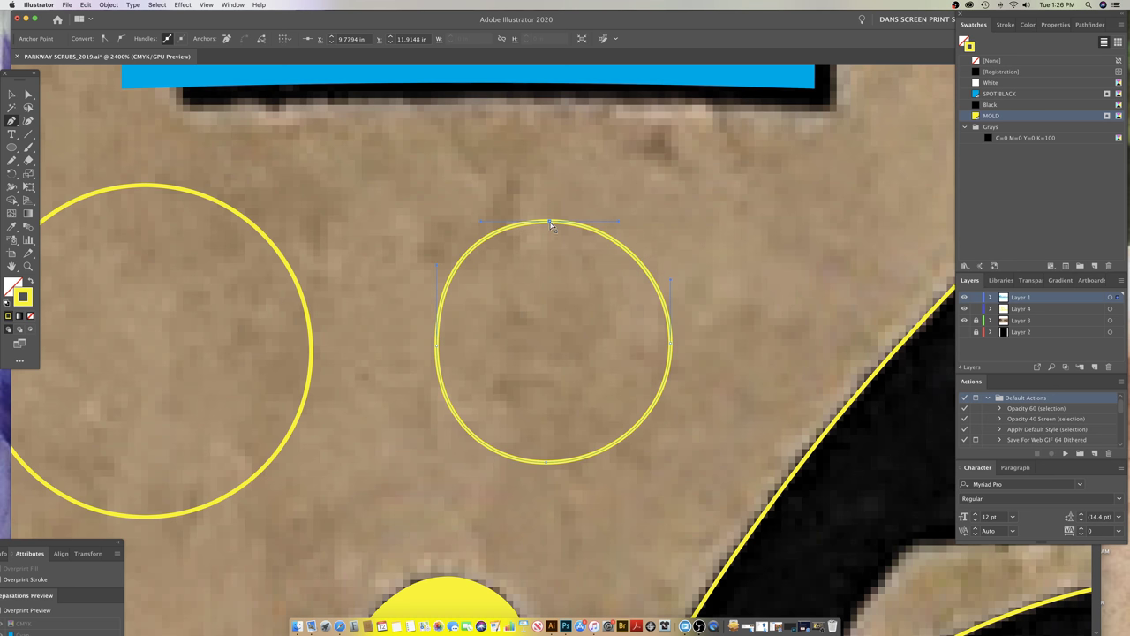
- Try averaging the circle's top and bottom anchors on both axes, and undo the result
{"action": "left_click", "coordinate": [546, 462], "text": "shift+super"}
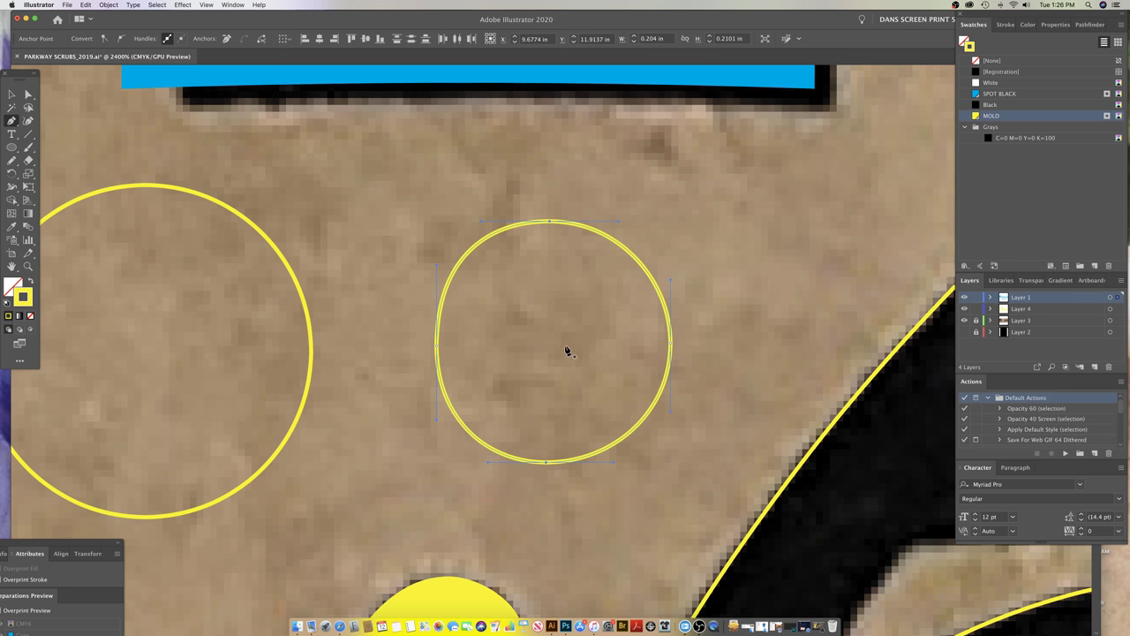
{"action": "left_click", "coordinate": [537, 207], "text": "super"}
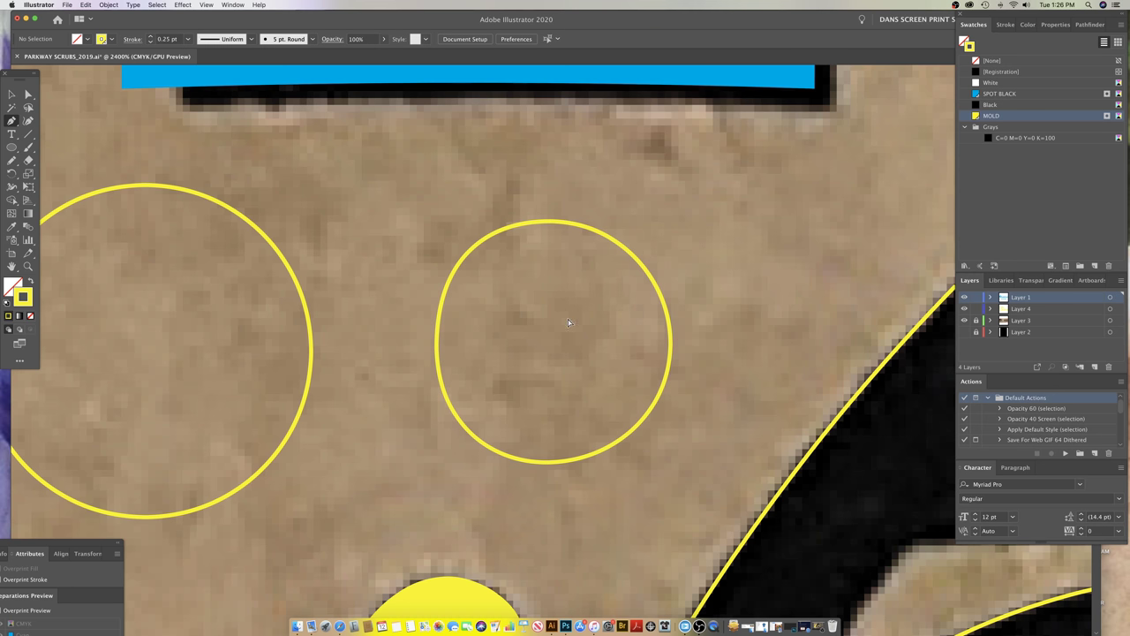
{"action": "key", "text": "super+z"}
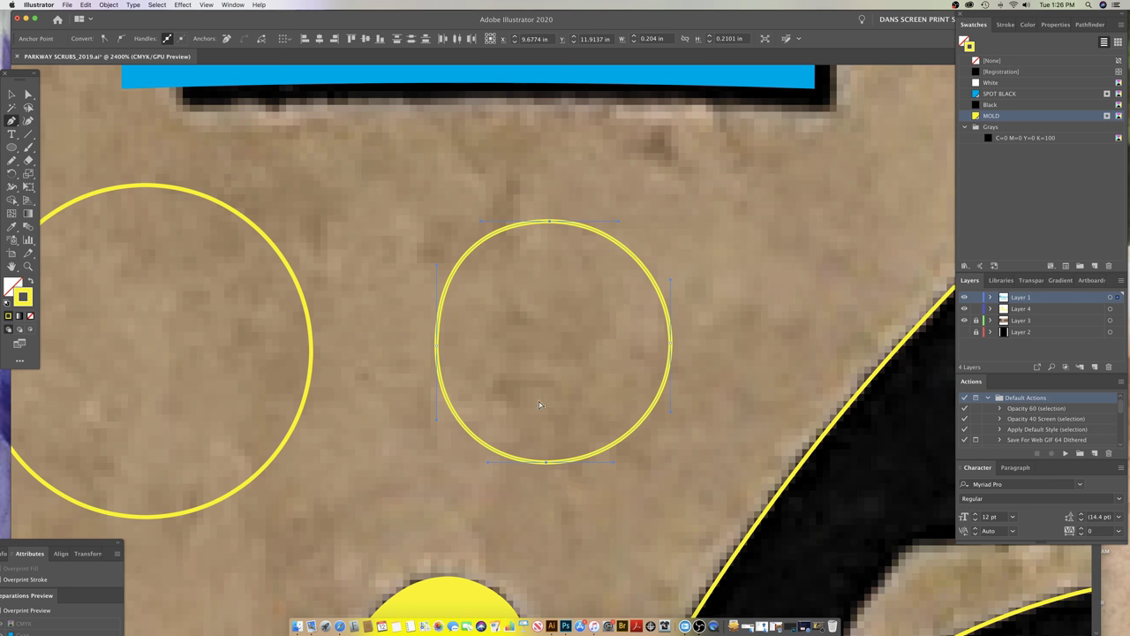
{"action": "left_click", "coordinate": [570, 485], "text": "super"}
{"action": "key", "text": "super+z"}
{"action": "key", "text": "alt+super+j"}
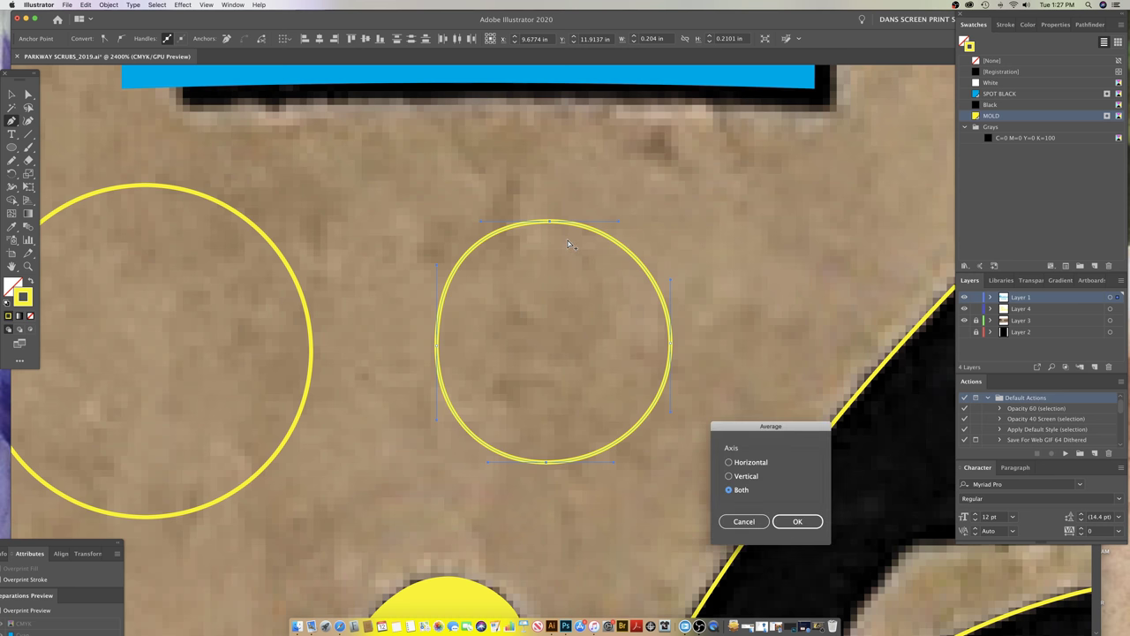
{"action": "left_click_drag", "start_coordinate": [791, 430], "coordinate": [768, 239]}
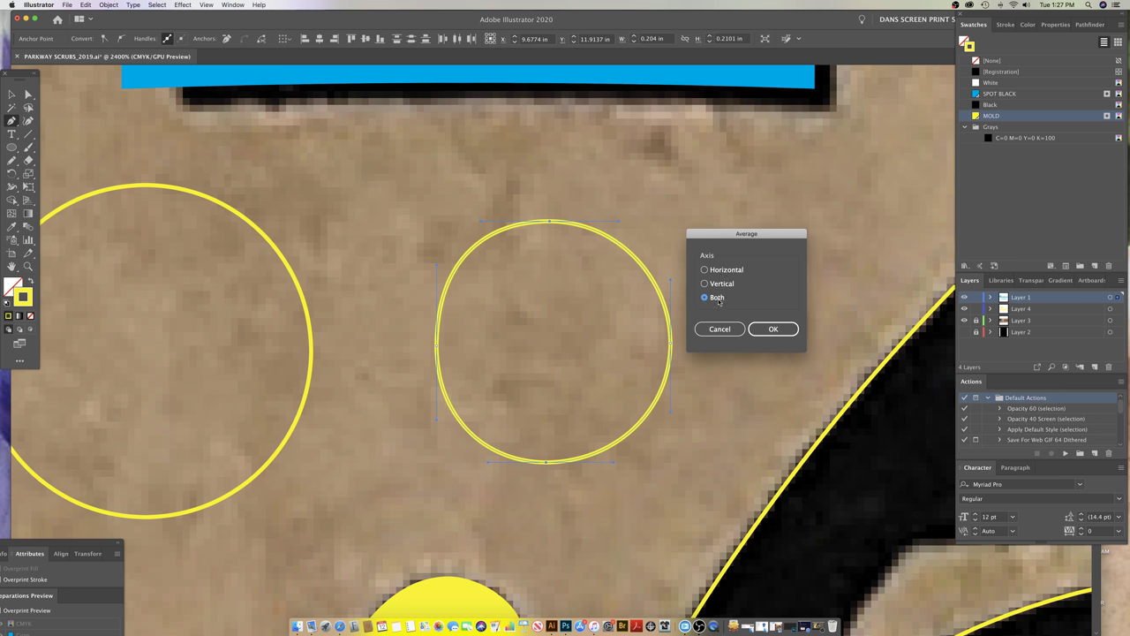
{"action": "left_click", "coordinate": [765, 329]}
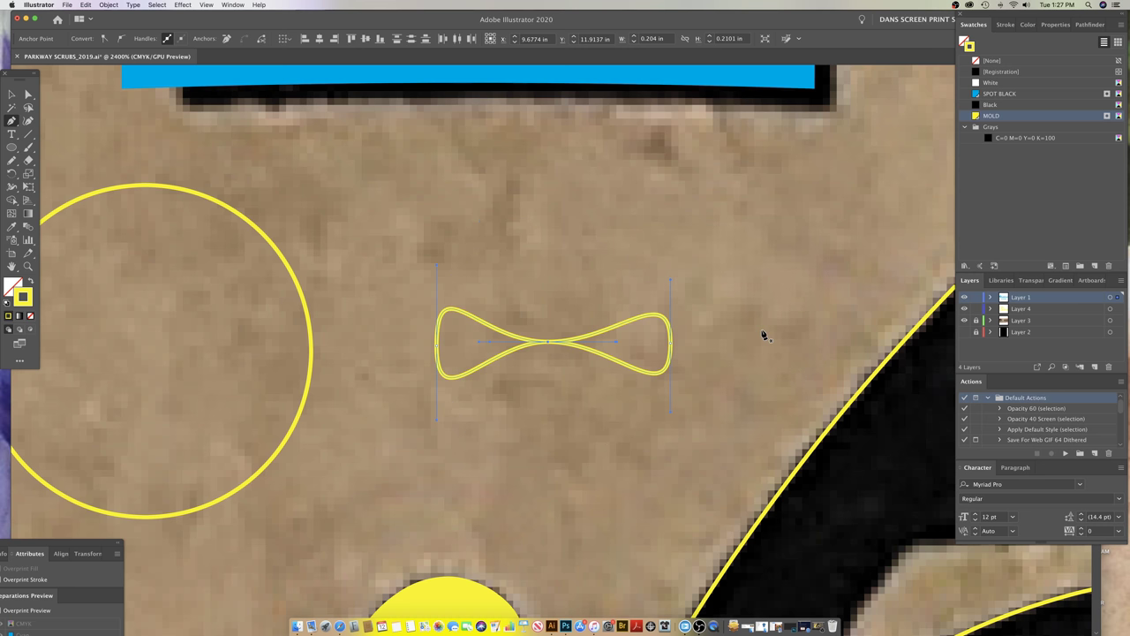
{"action": "key", "text": "super+z"}
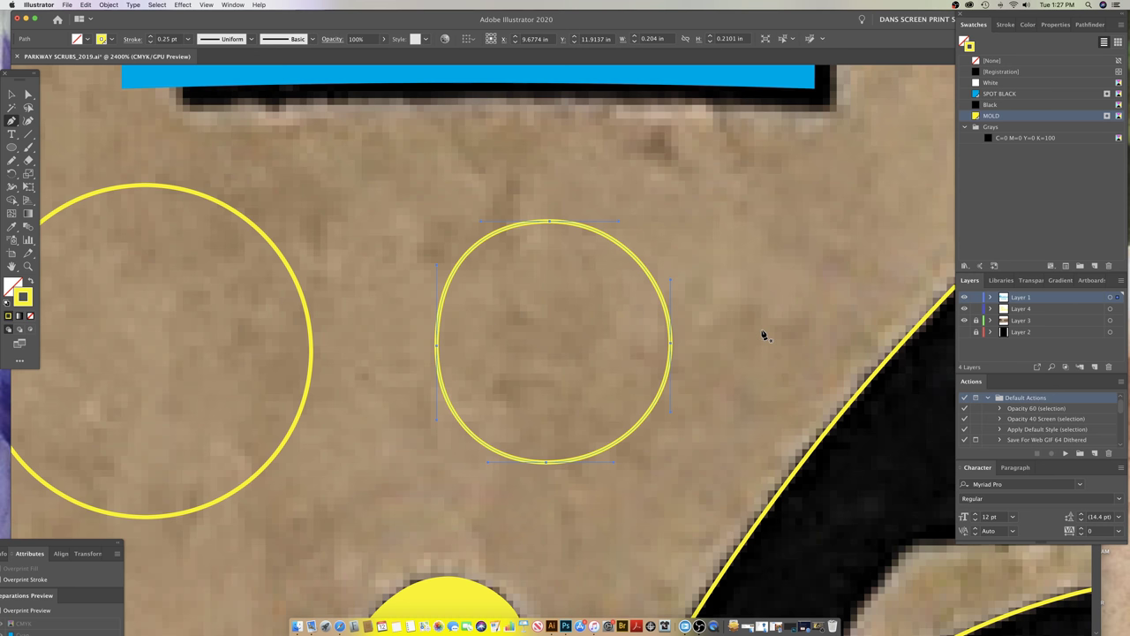
- Try averaging all of the circle's anchors on the vertical axis, and undo the result
{"action": "key", "text": "alt+super+j"}
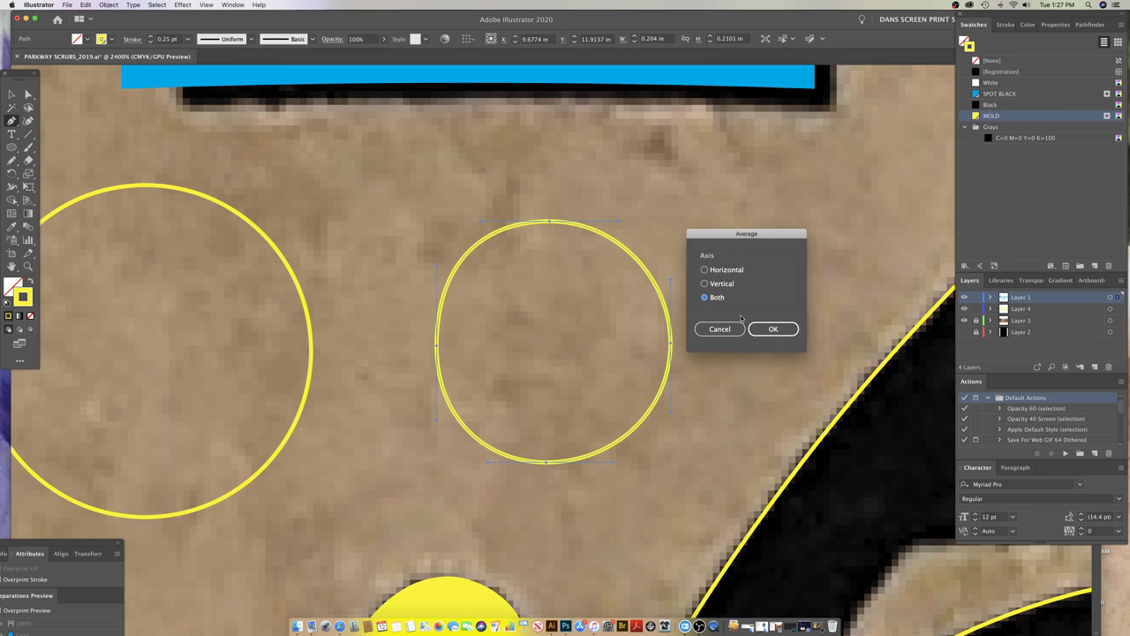
{"action": "left_click", "coordinate": [719, 284]}
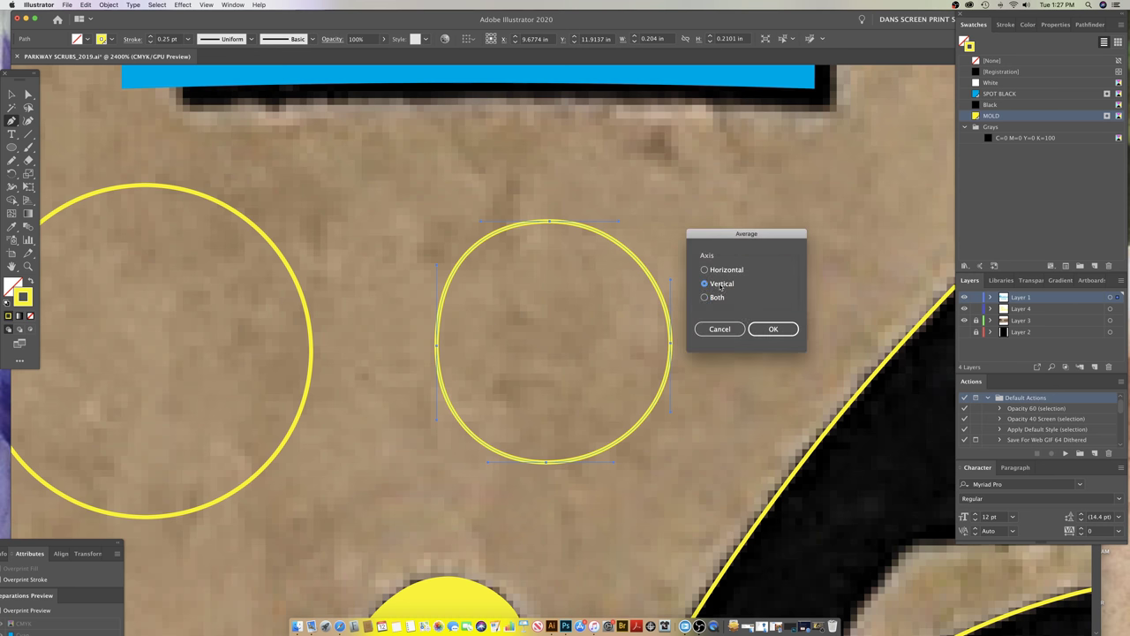
{"action": "left_click", "coordinate": [762, 330]}
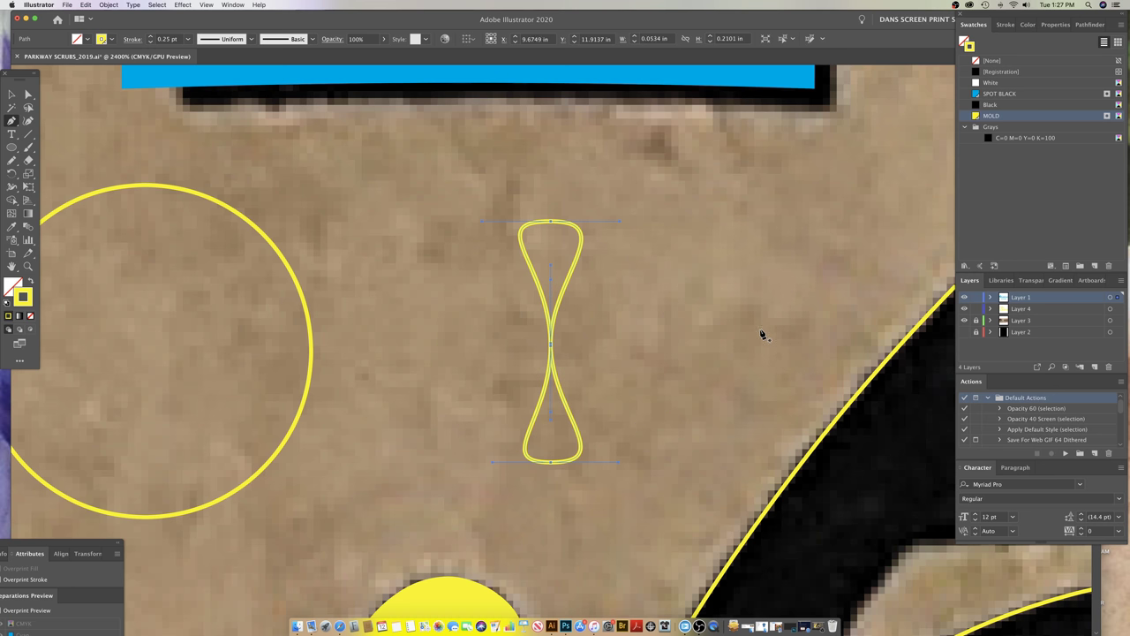
{"action": "key", "text": "super+z"}
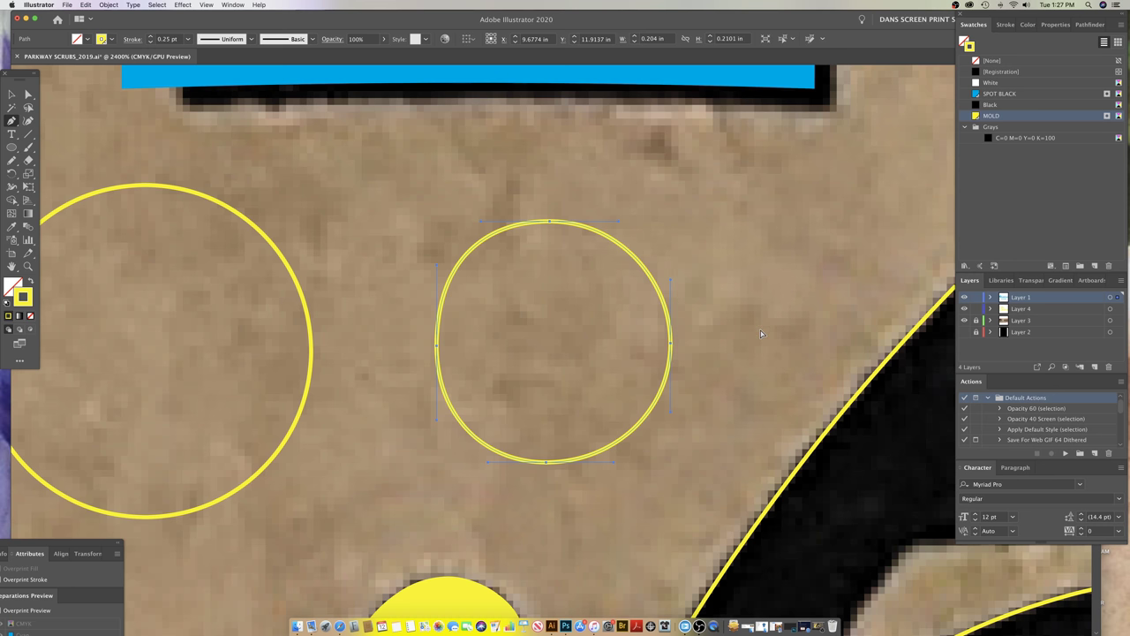
- Try averaging the circle's top and bottom anchors on the horizontal axis, and undo the result
{"action": "left_click", "coordinate": [541, 208]}
{"action": "left_click_drag", "start_coordinate": [573, 517], "coordinate": [572, 501]}
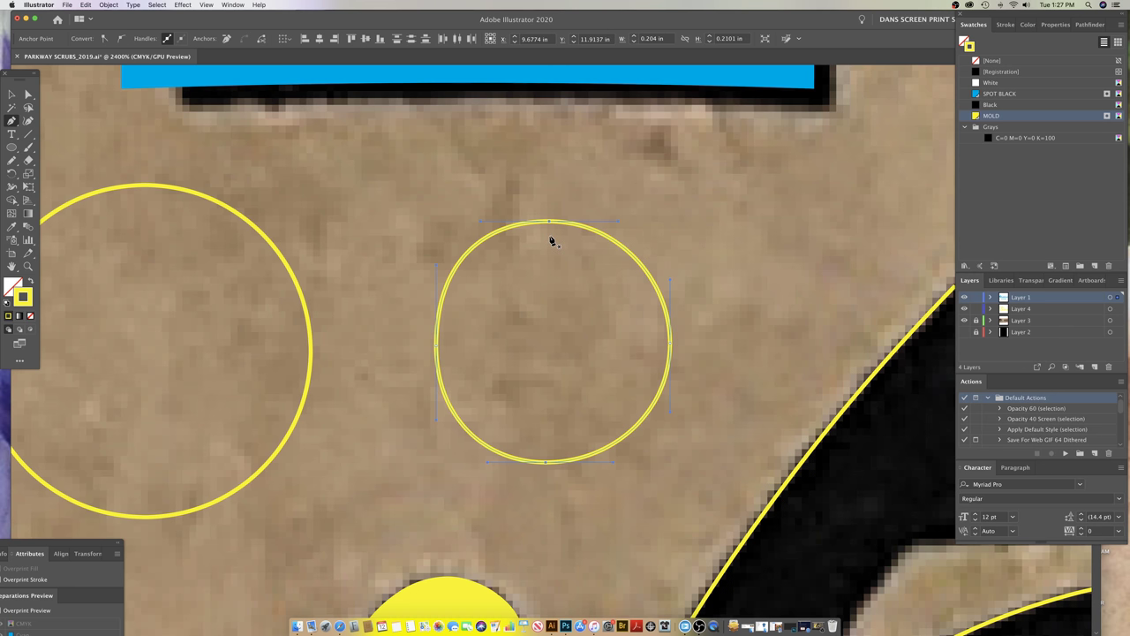
{"action": "key", "text": "super+alt+j"}
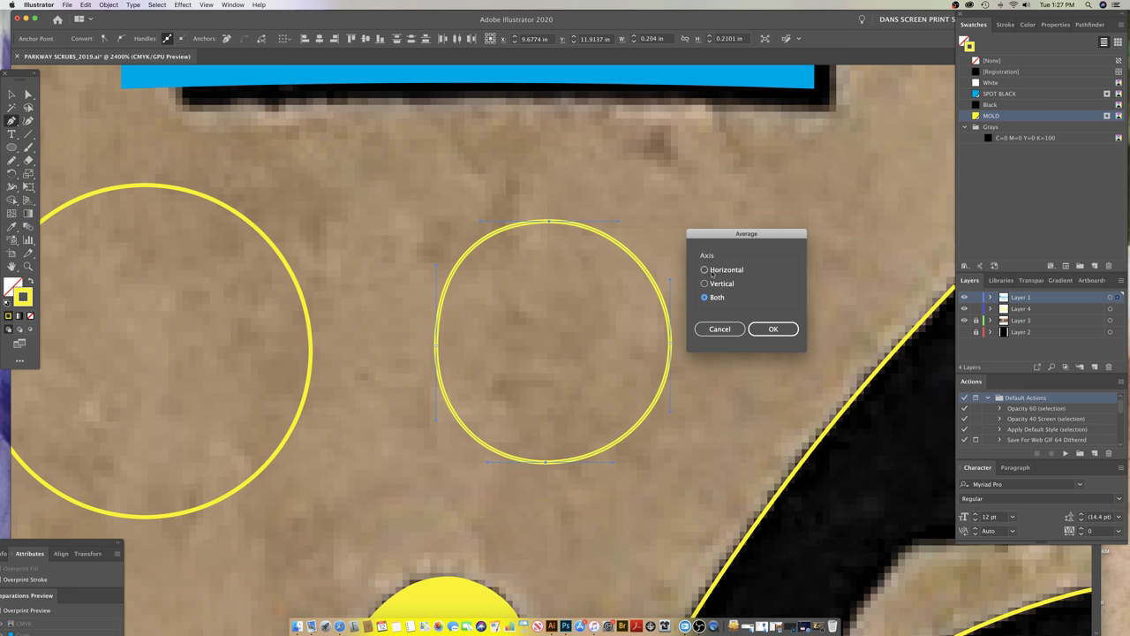
{"action": "left_click", "coordinate": [714, 274]}
{"action": "left_click", "coordinate": [764, 329]}
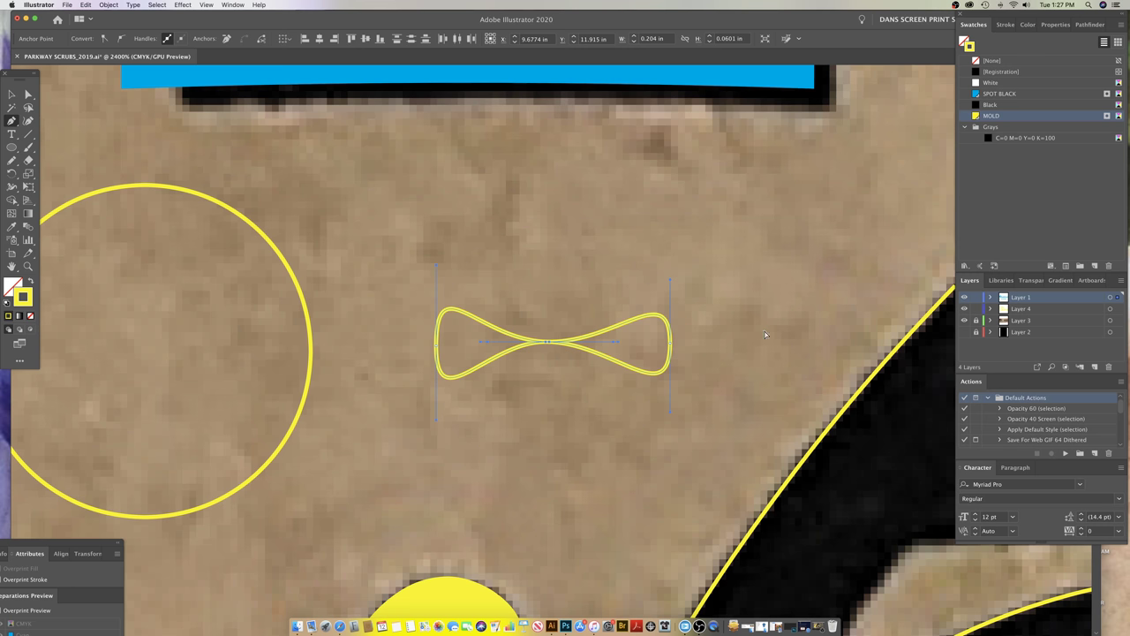
{"action": "key", "text": "super+z"}
- Repeat the vertical-axis average on the whole circle path as a comparison, and undo it
{"action": "key", "text": "alt+super+j"}
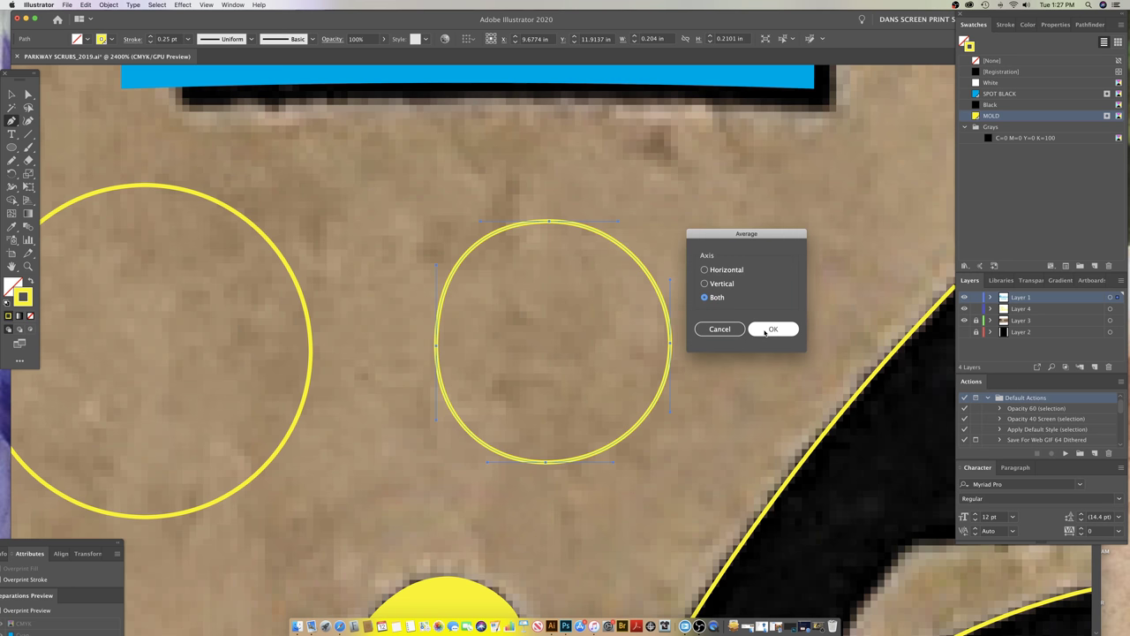
{"action": "left_click", "coordinate": [719, 296]}
{"action": "left_click", "coordinate": [721, 283]}
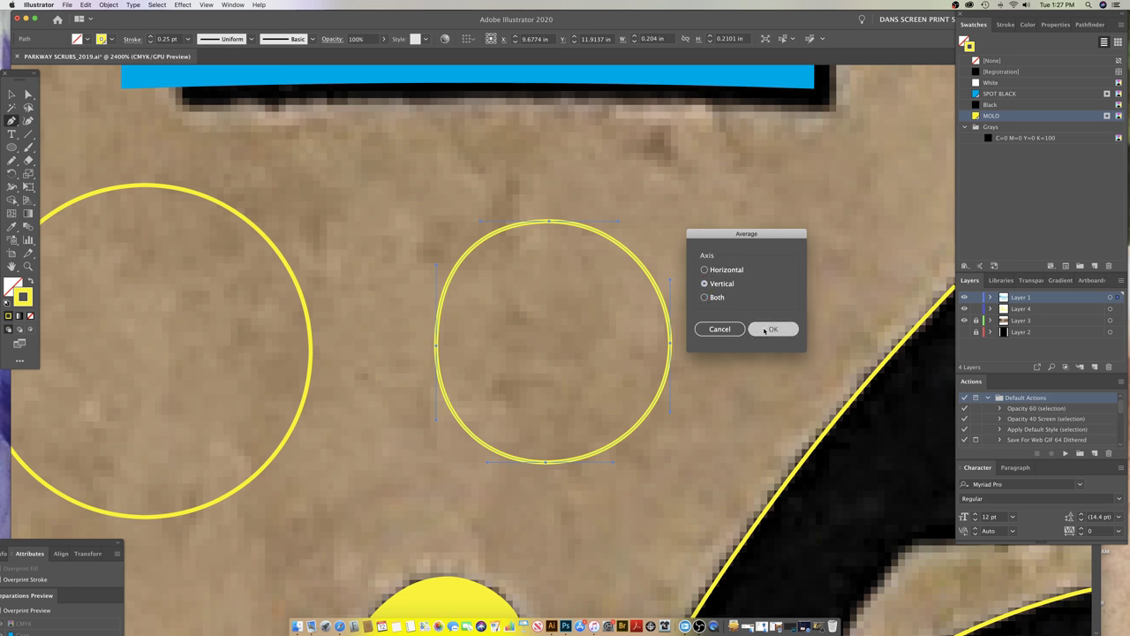
{"action": "left_click", "coordinate": [764, 329]}
{"action": "key", "text": "super+z"}
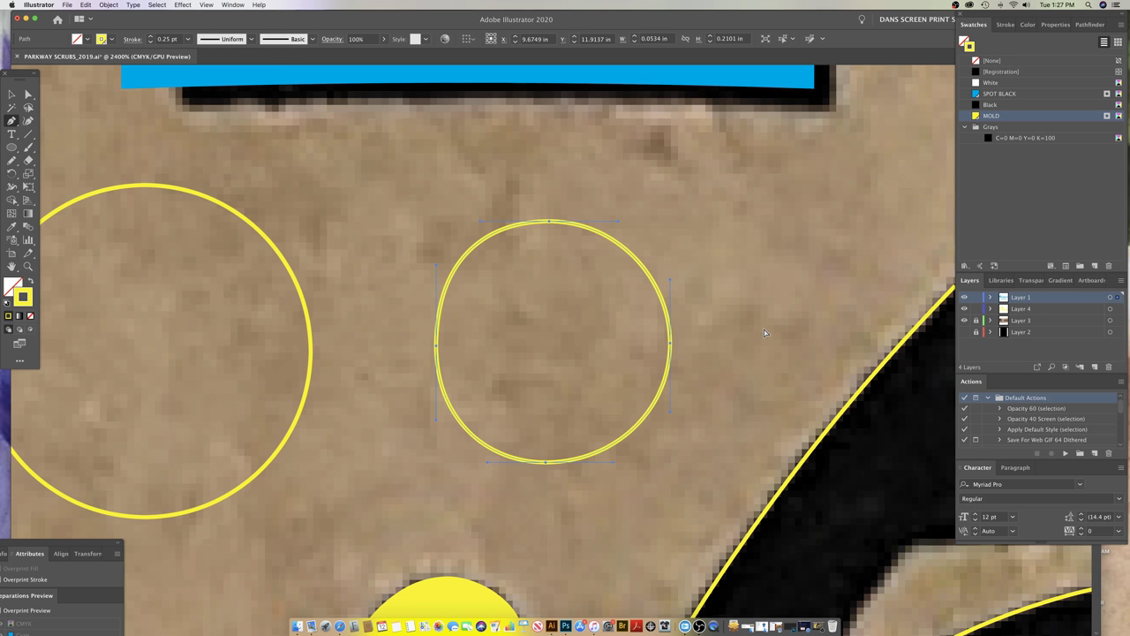
- Select only the circle's top and bottom anchors and average them on the vertical axis
{"action": "key", "text": "super+shift+a"}
{"action": "left_click", "coordinate": [567, 461], "text": "super"}
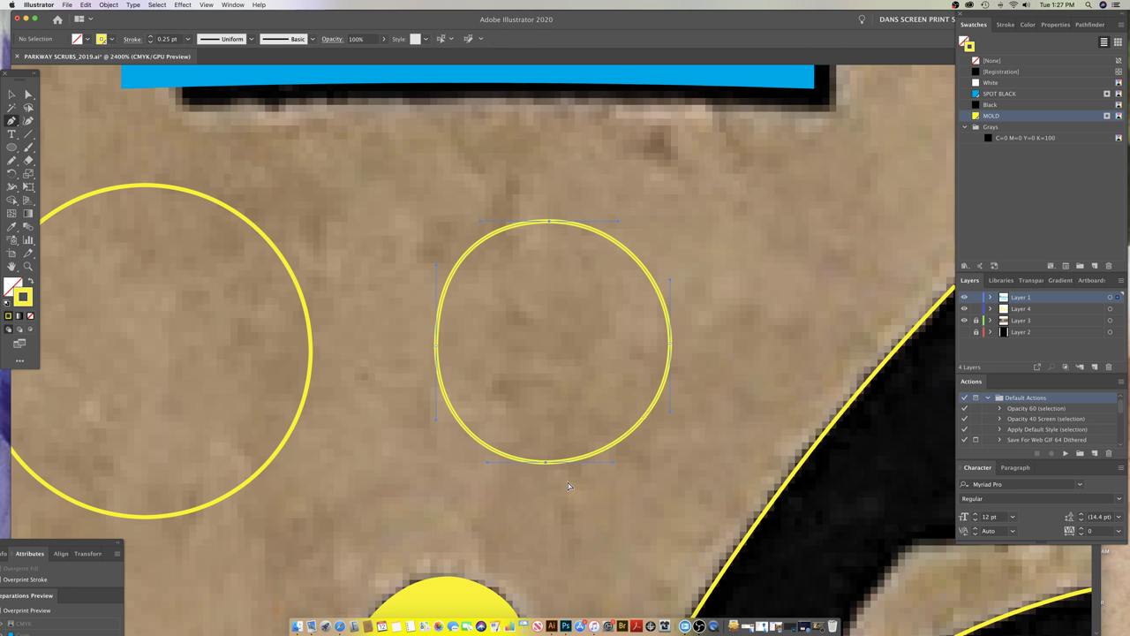
{"action": "key", "text": "super+alt+j"}
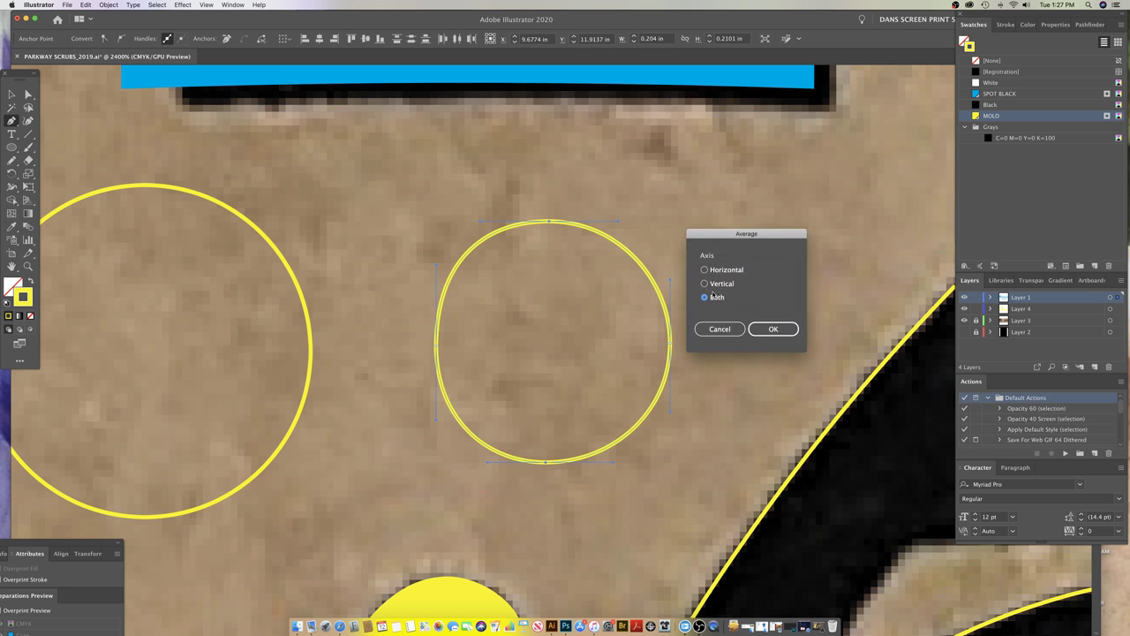
{"action": "left_click", "coordinate": [704, 283]}
{"action": "left_click", "coordinate": [766, 331]}
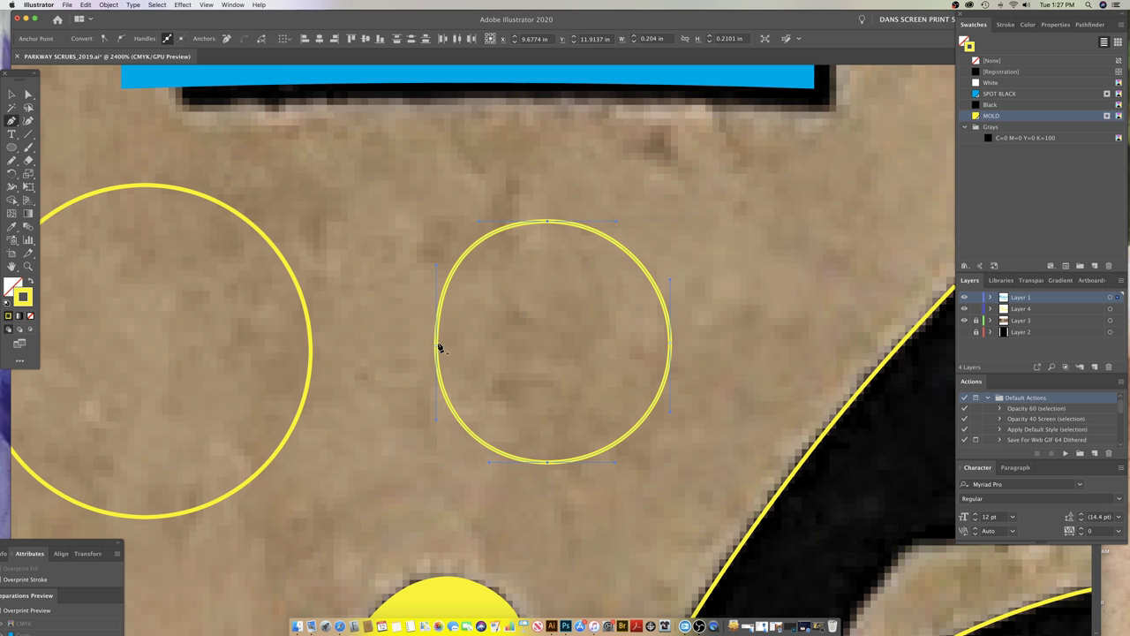
- Try moving the circle's right anchor across to the left anchor's position, and undo the move
{"action": "left_click", "coordinate": [696, 353]}
{"action": "left_click", "coordinate": [671, 345]}
{"action": "left_click_drag", "start_coordinate": [671, 345], "coordinate": [518, 356]}
{"action": "left_click_drag", "start_coordinate": [445, 364], "coordinate": [441, 362]}
{"action": "scroll", "coordinate": [442, 362], "scroll_direction": "down", "scroll_amount": 1}
{"action": "scroll", "coordinate": [441, 362], "scroll_direction": "left", "scroll_amount": 1}
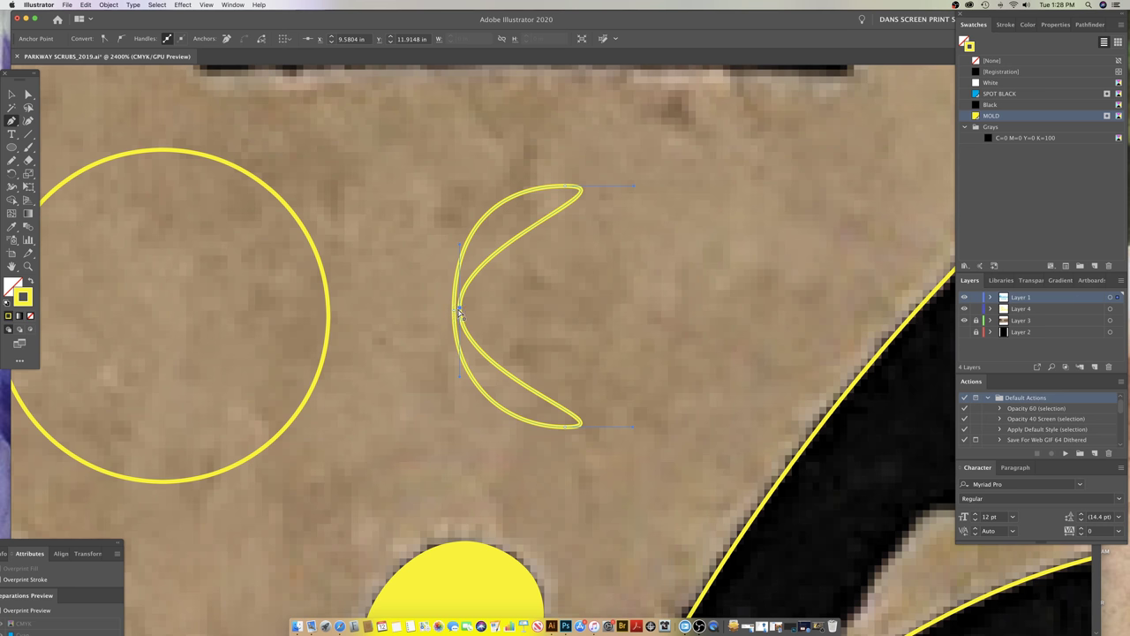
{"action": "key", "text": "cmd+z"}
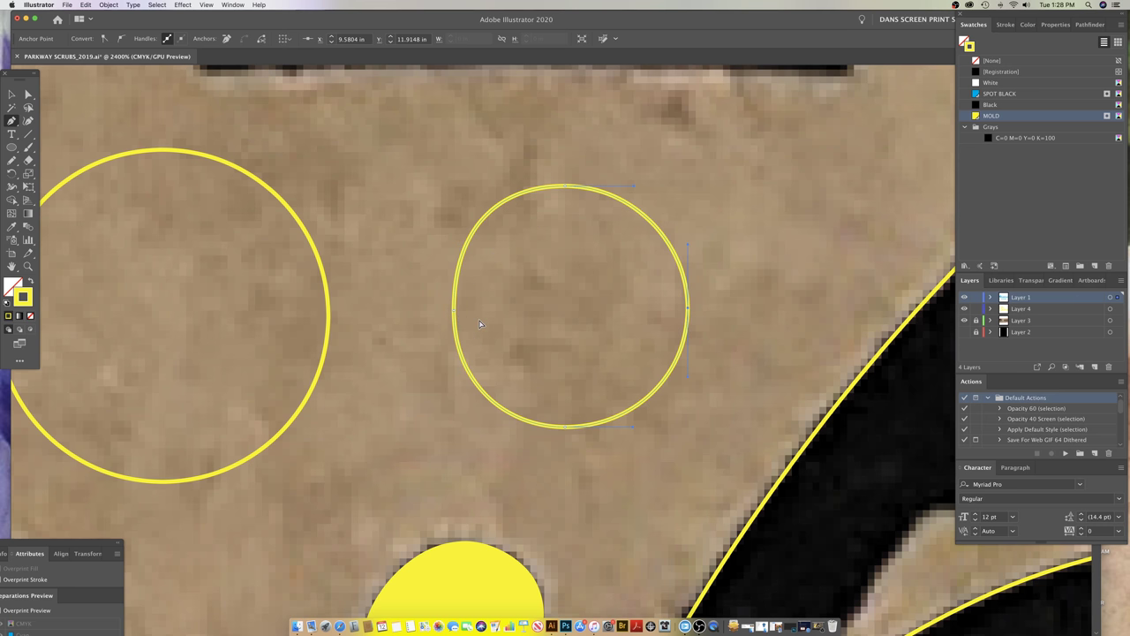
- Select the circle's left and right anchors and average them on the horizontal axis
{"action": "key", "text": "super+shift+a"}
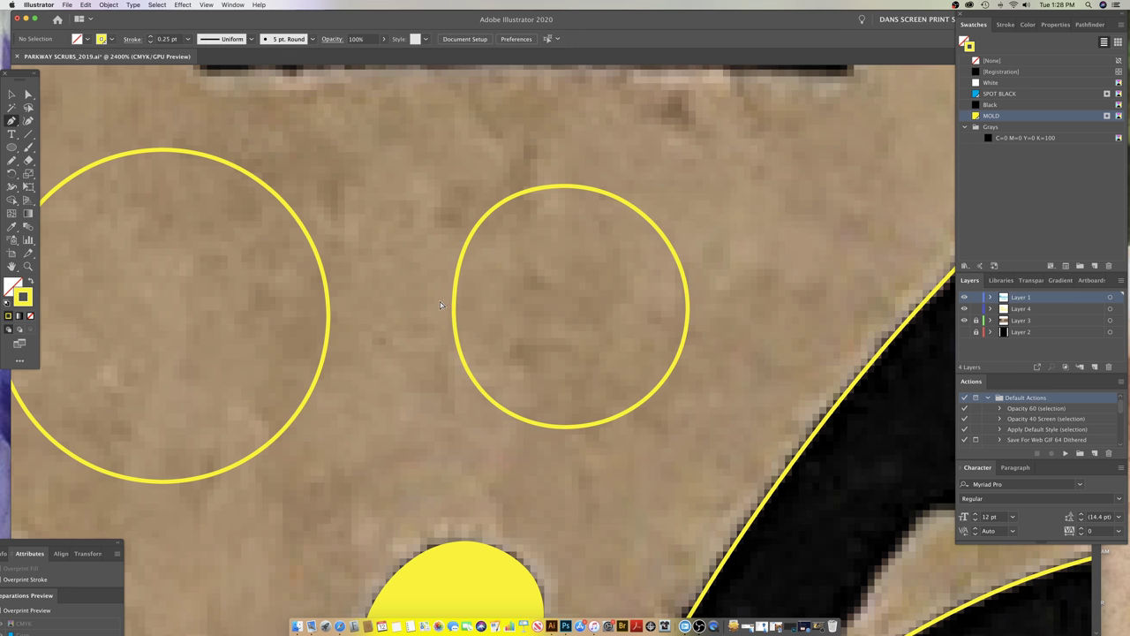
{"action": "key", "text": "super+z"}
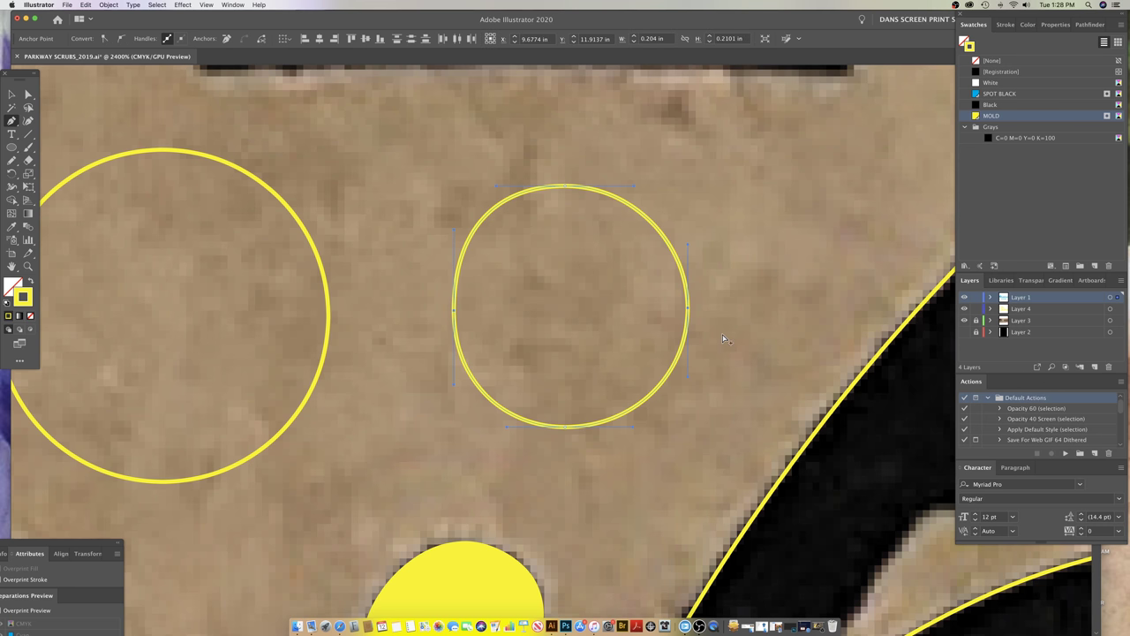
{"action": "key", "text": "alt+super+j"}
{"action": "left_click", "coordinate": [705, 269]}
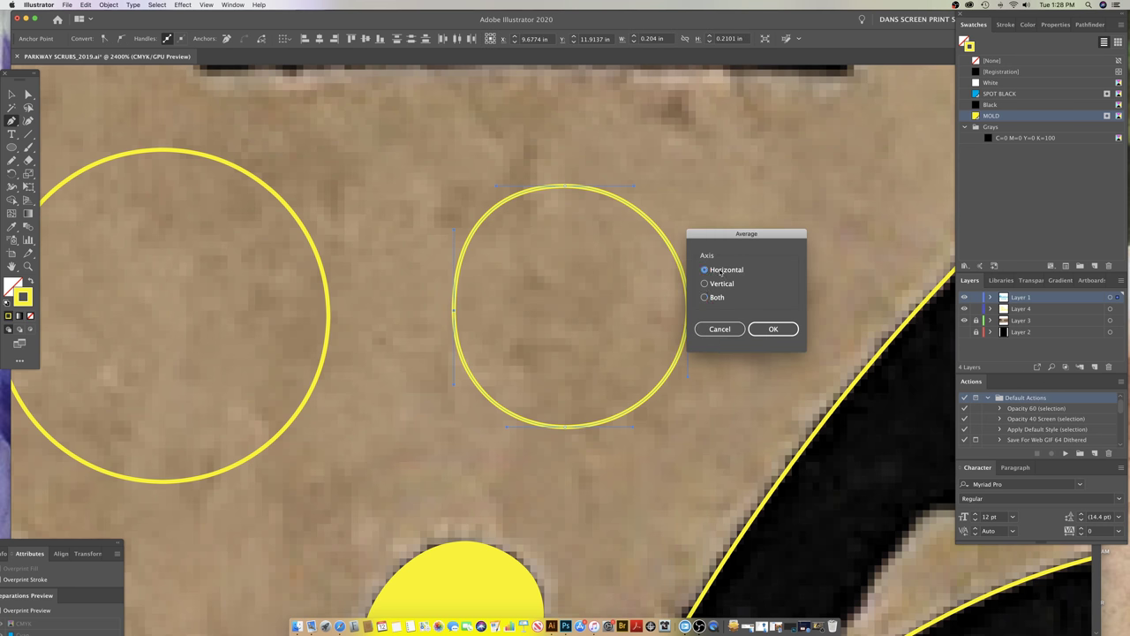
{"action": "left_click", "coordinate": [771, 329]}
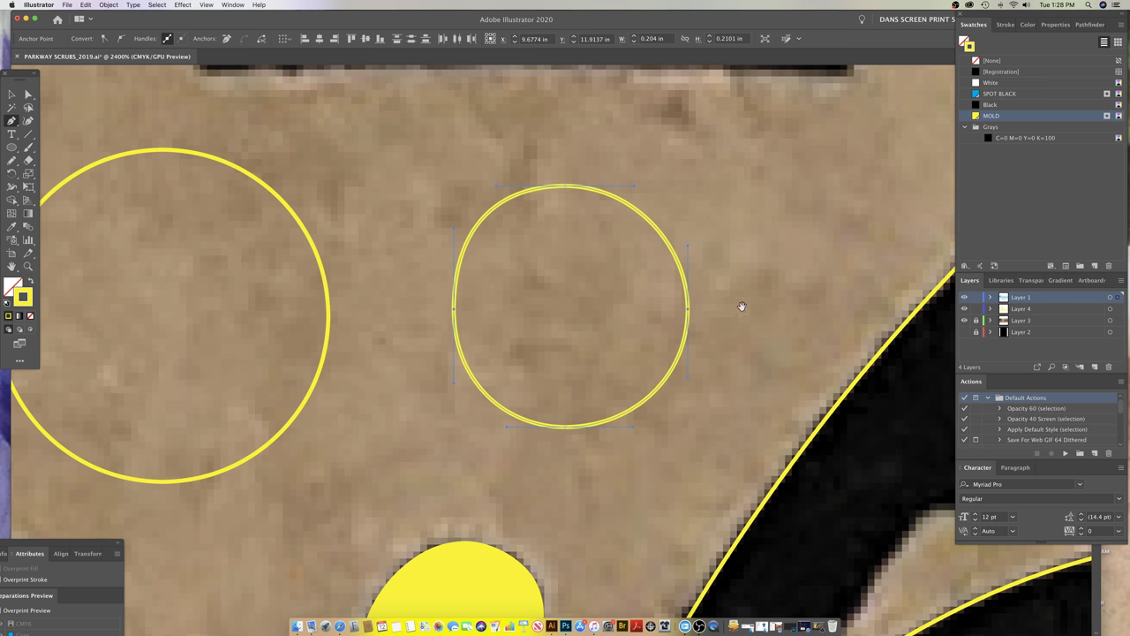
- Even out the practice circle by adjusting the handles of its top, bottom and side anchors, and deselect it
{"action": "left_click_drag", "start_coordinate": [739, 308], "coordinate": [628, 320]}
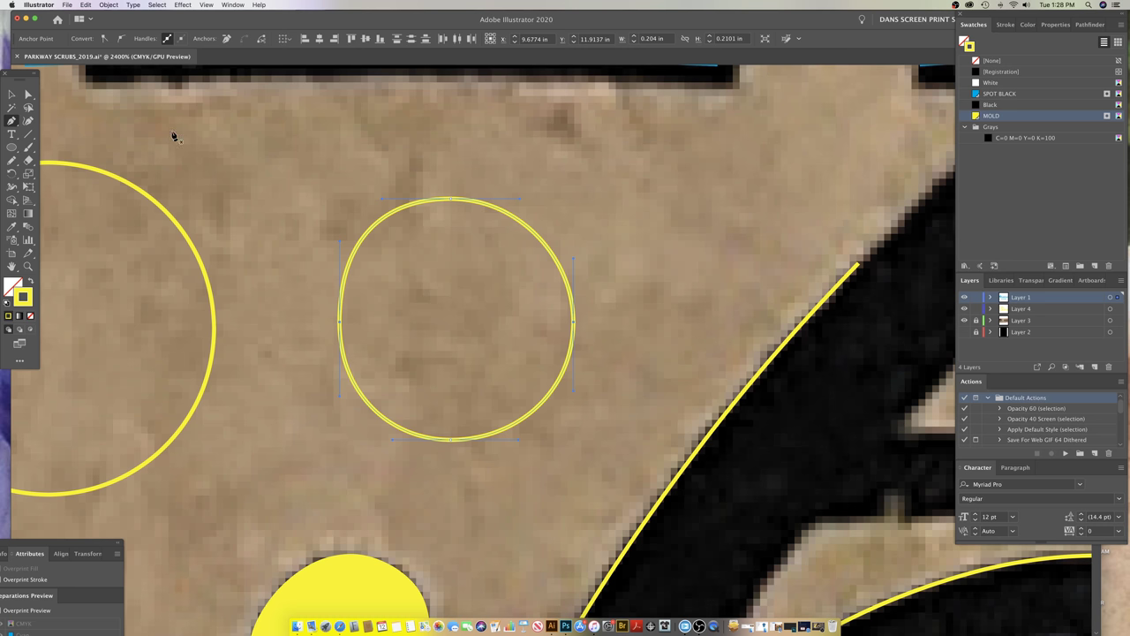
{"action": "left_click", "coordinate": [472, 182], "text": "super"}
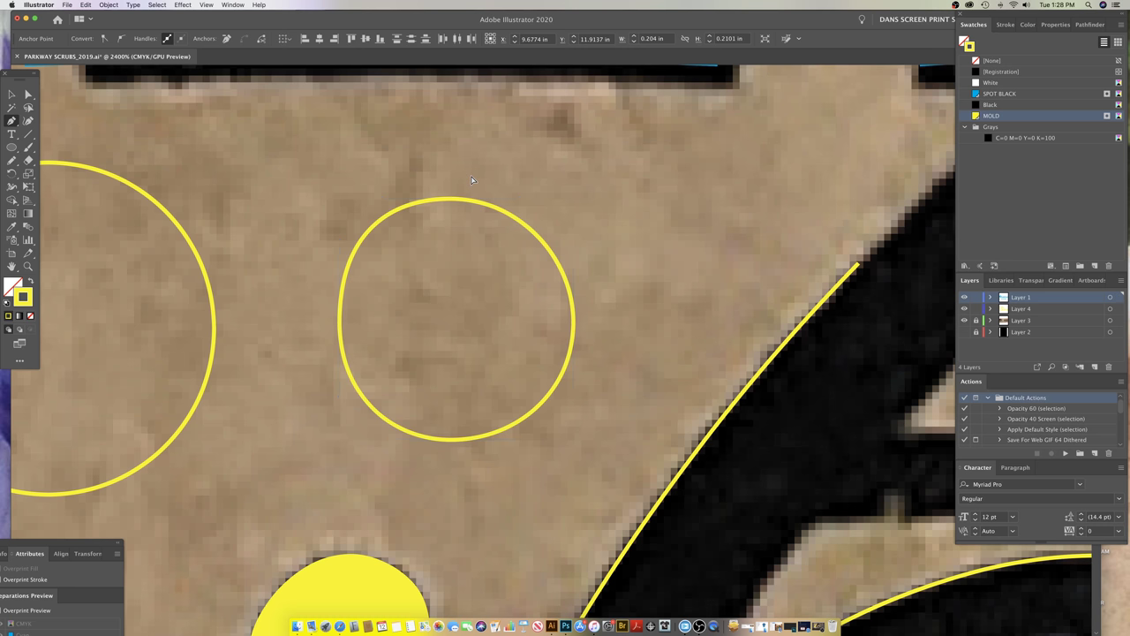
{"action": "left_click", "coordinate": [451, 202], "text": "super"}
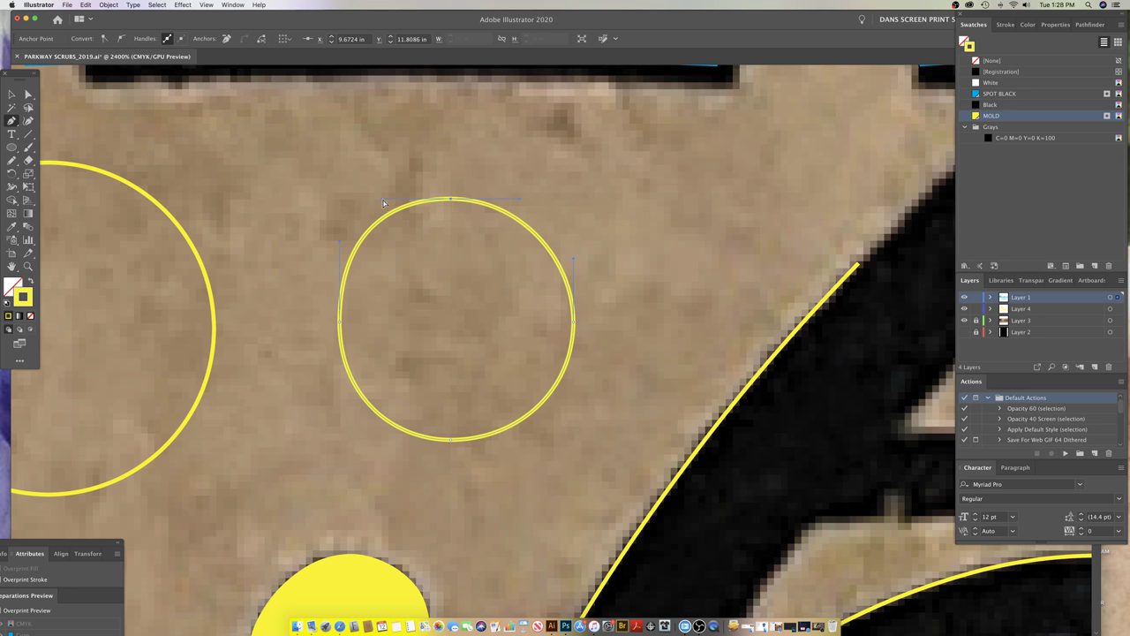
{"action": "left_click_drag", "start_coordinate": [382, 199], "coordinate": [386, 199]}
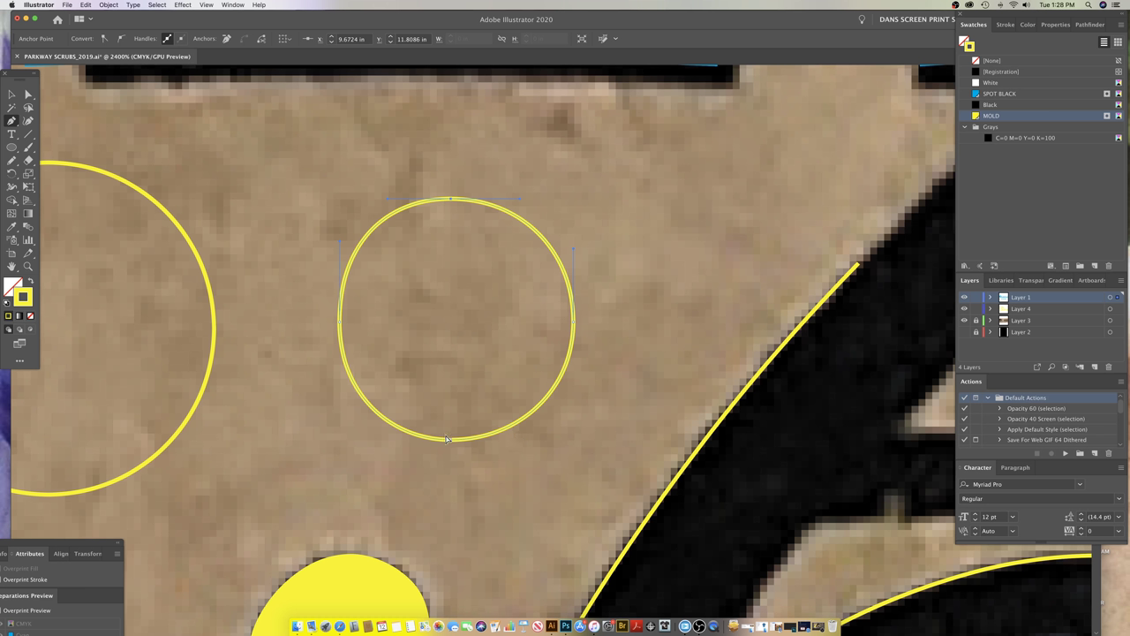
{"action": "left_click", "coordinate": [451, 440]}
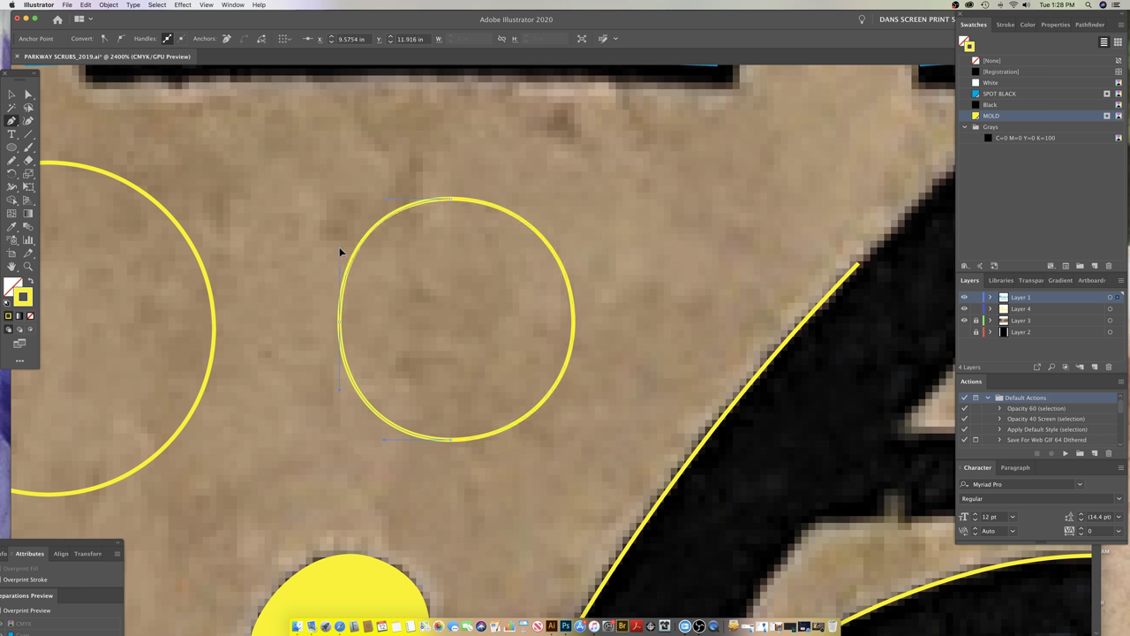
{"action": "left_click", "coordinate": [572, 323], "text": "super"}
{"action": "left_click", "coordinate": [537, 338], "text": "super"}
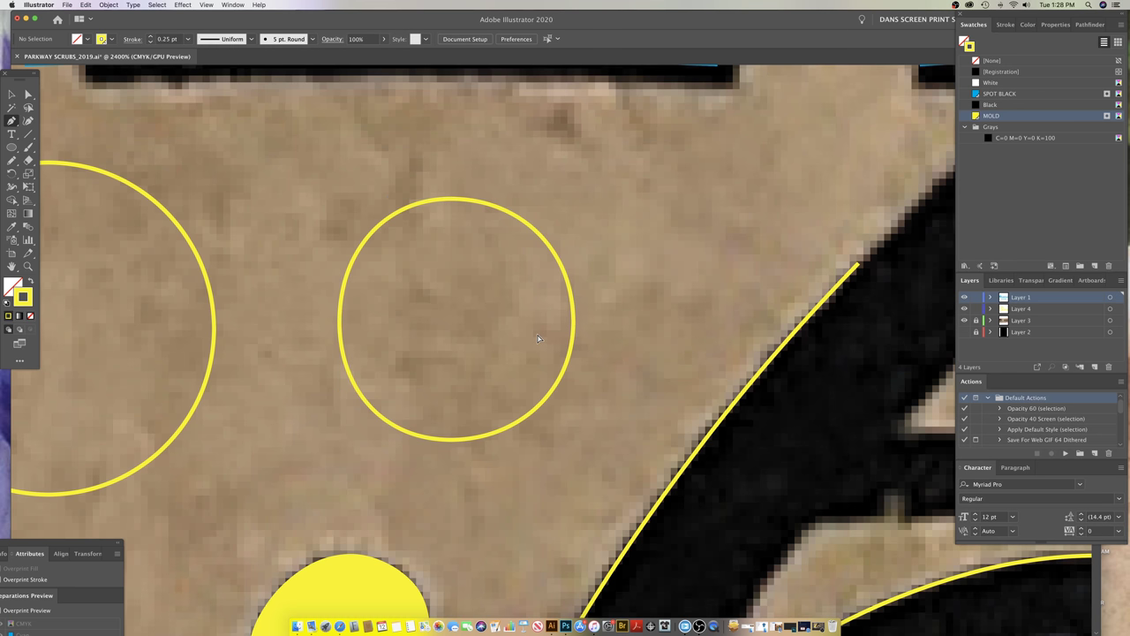
- Remove both practice circles from the artwork
{"action": "key", "text": "super+z"}
{"action": "key", "text": "super+z"}
{"action": "key", "text": "super+z"}
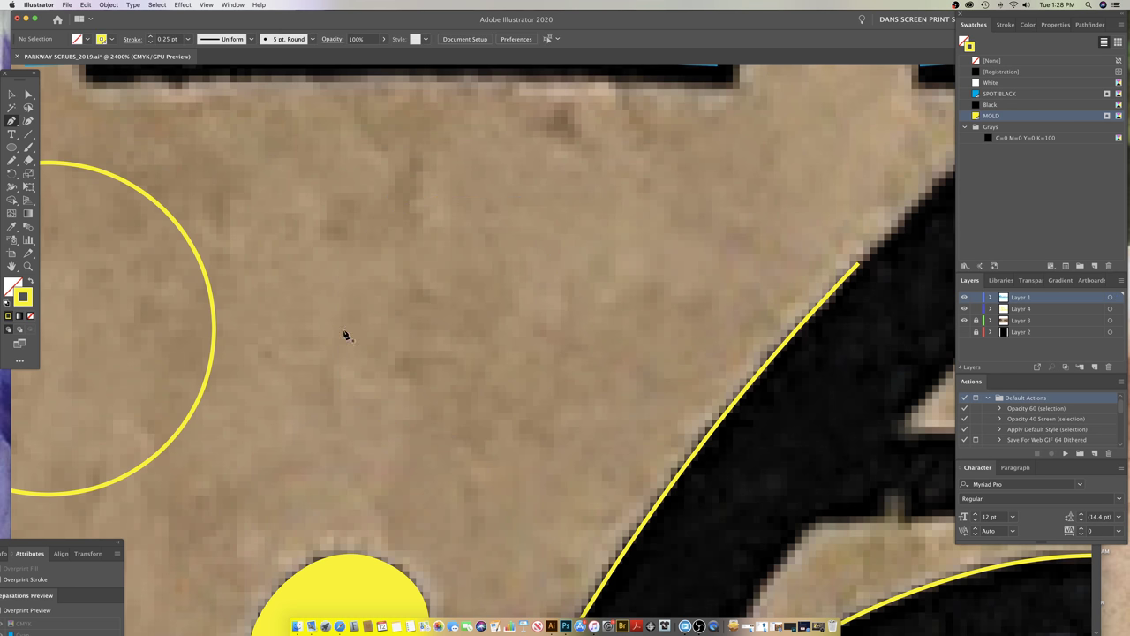
{"action": "key", "text": "z"}
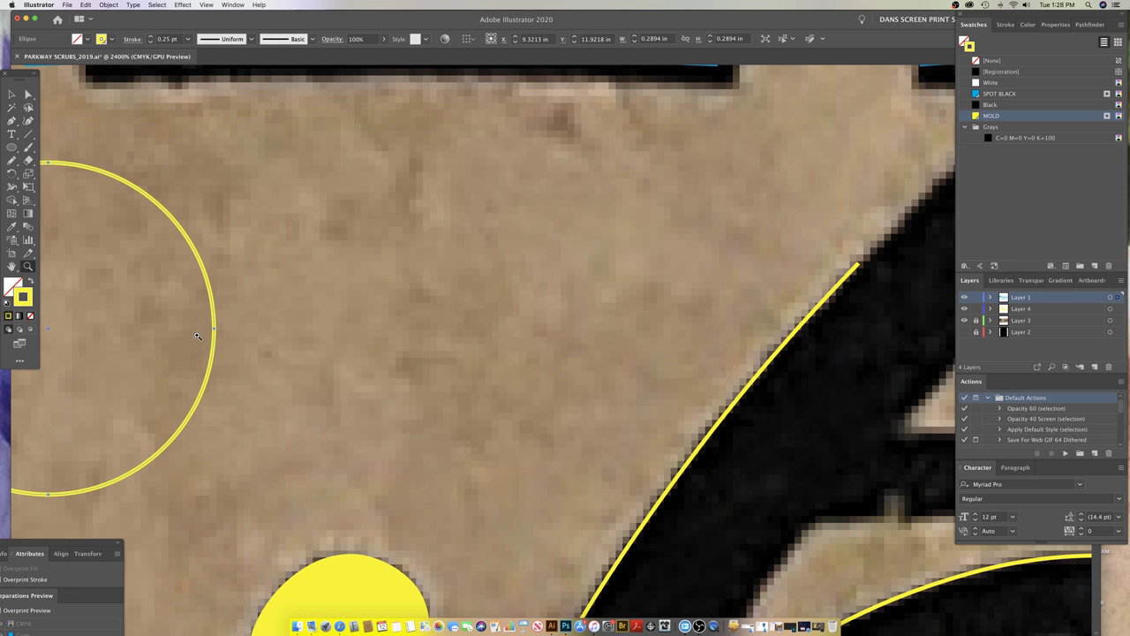
{"action": "key", "text": "super+z"}
- Switch the artwork to outline view to inspect the traced "b" path
{"action": "left_click", "coordinate": [662, 446], "text": "alt"}
{"action": "left_click", "coordinate": [662, 446], "text": "alt"}
{"action": "left_click", "coordinate": [662, 445], "text": "alt"}
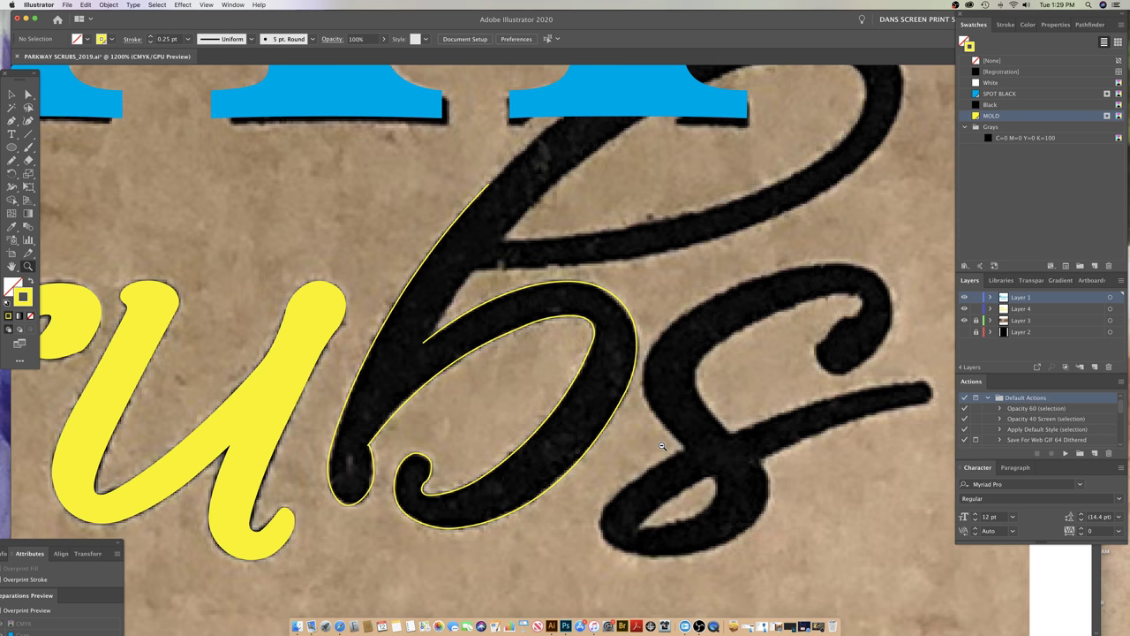
{"action": "left_click_drag", "start_coordinate": [536, 272], "coordinate": [501, 382]}
{"action": "key", "text": "p"}
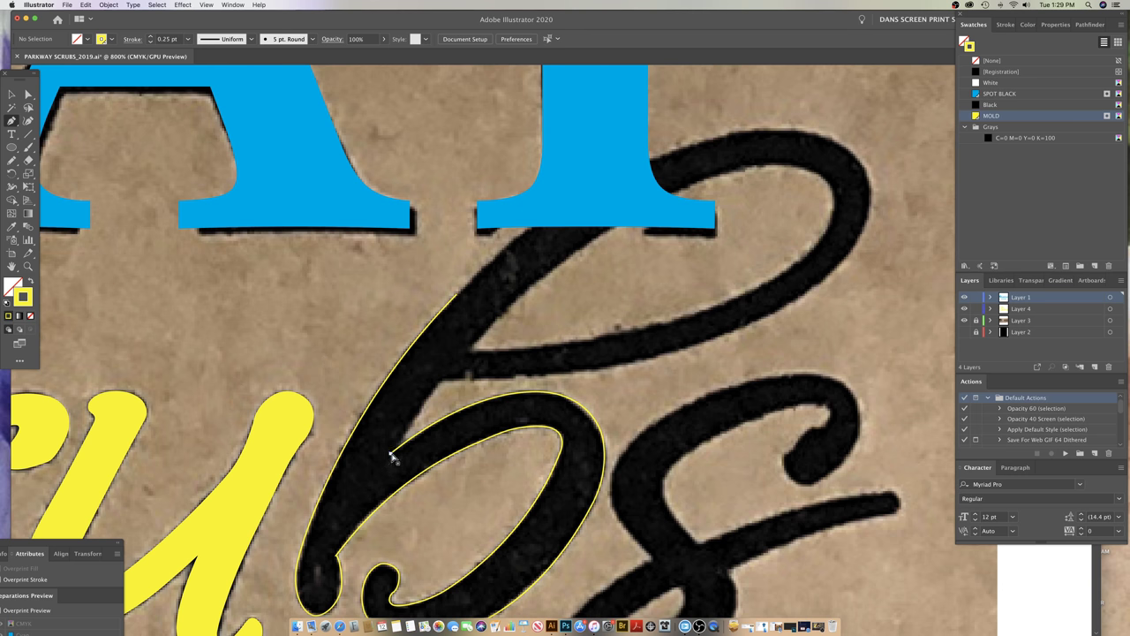
{"action": "scroll", "coordinate": [391, 456], "scroll_direction": "down", "scroll_amount": 3}
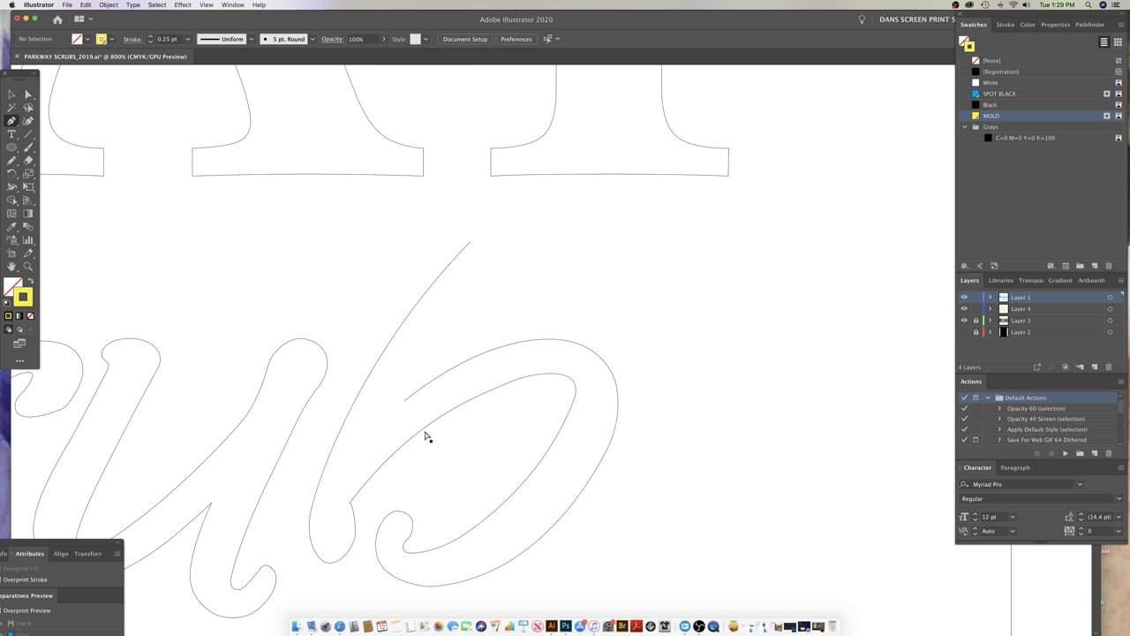
{"action": "key", "text": "super+y"}
- Level the short handle of the anchor at the bottom of the "b" bowl to smooth the outer curve
{"action": "left_click_drag", "start_coordinate": [379, 555], "coordinate": [500, 416]}
{"action": "key", "text": "z"}
{"action": "left_click", "coordinate": [518, 431]}
{"action": "left_click", "coordinate": [580, 329]}
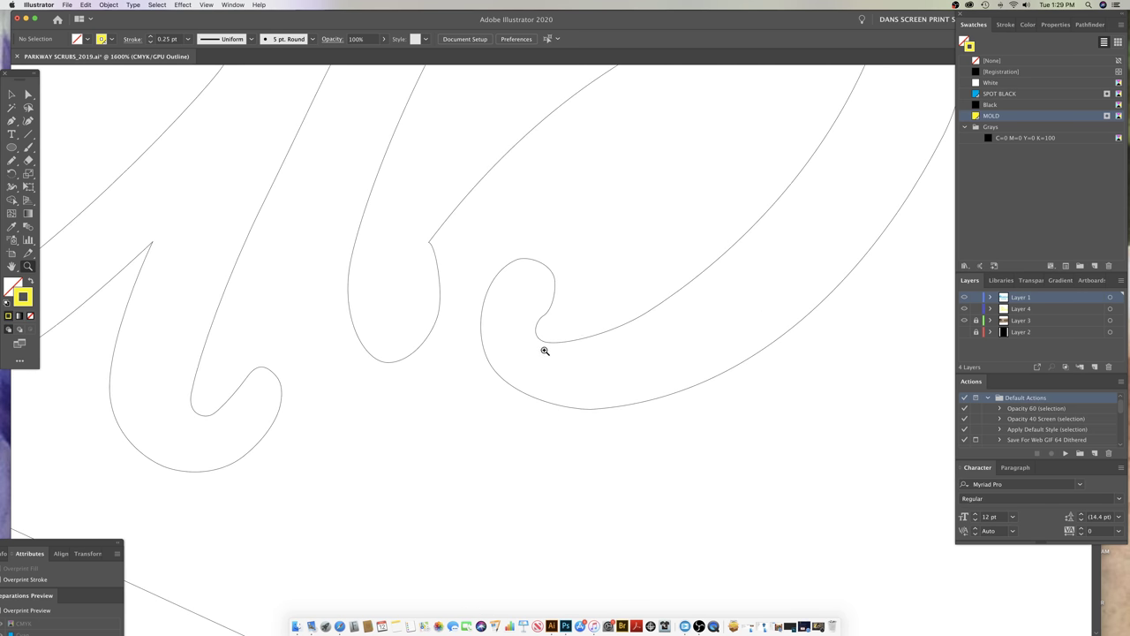
{"action": "left_click", "coordinate": [541, 353]}
{"action": "left_click_drag", "start_coordinate": [625, 413], "coordinate": [507, 466]}
{"action": "key", "text": "p"}
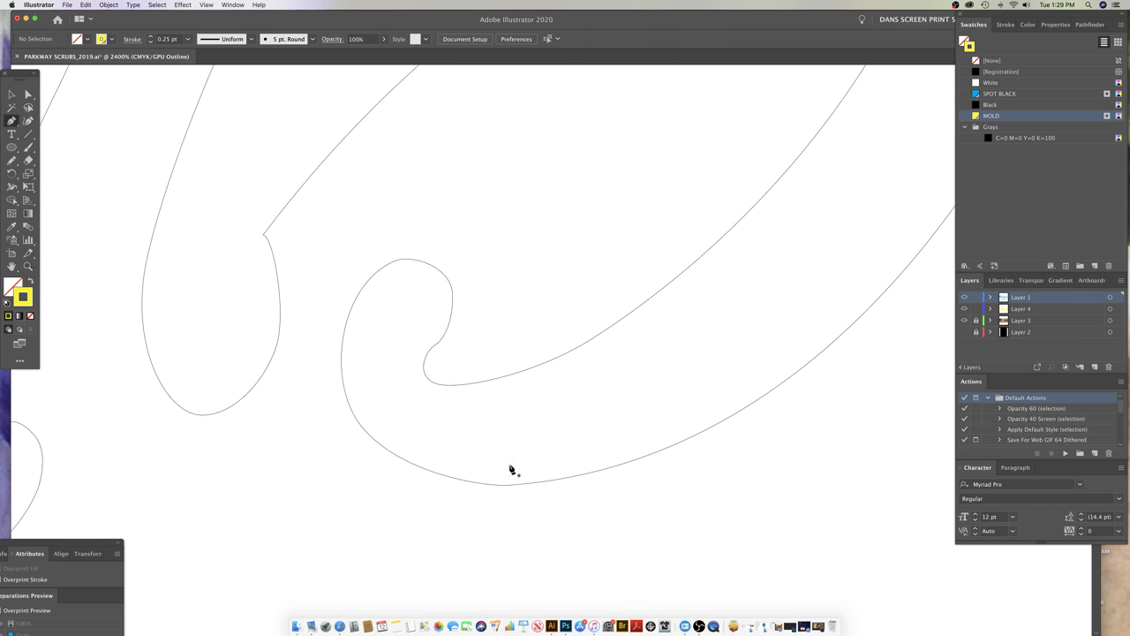
{"action": "left_click", "coordinate": [506, 488]}
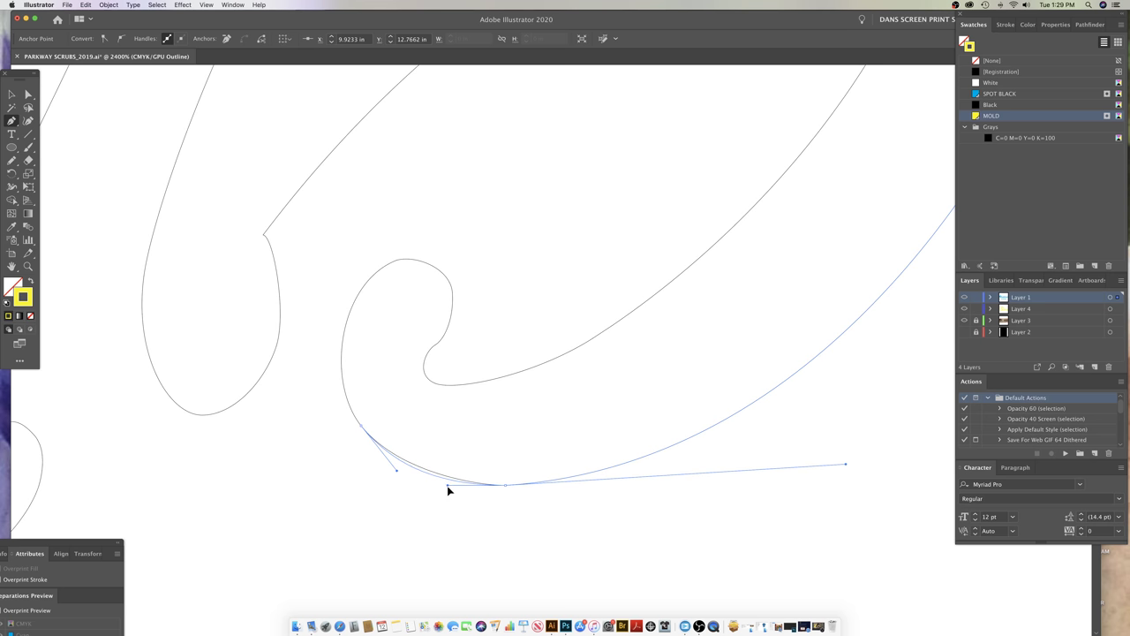
{"action": "left_click", "coordinate": [515, 505], "text": "super"}
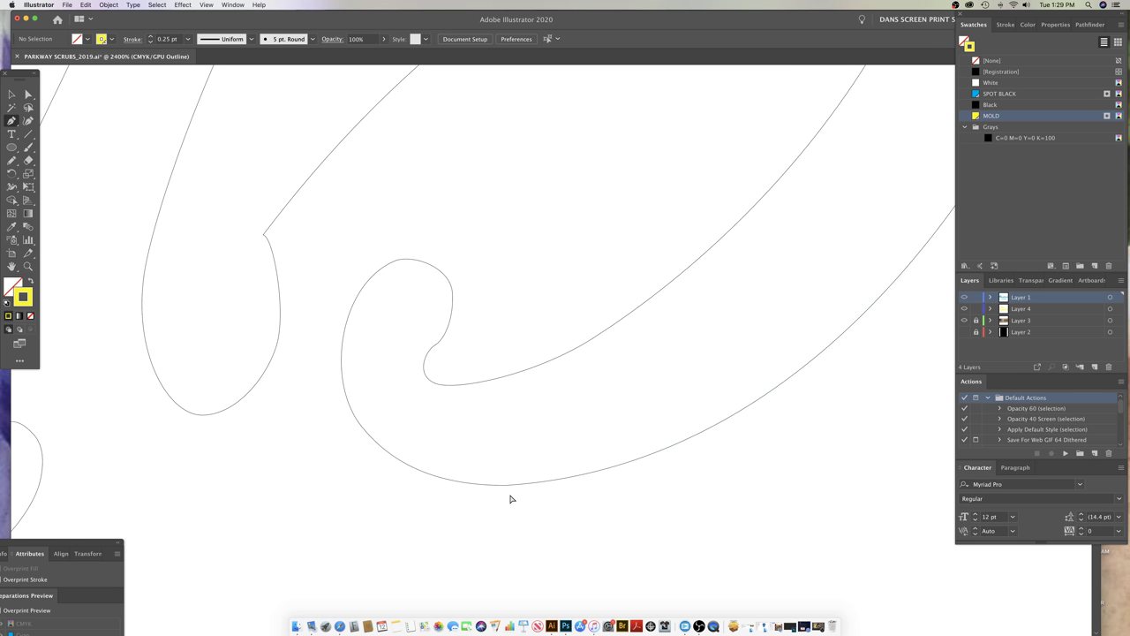
- Try angling both handles of the "b" bowl's bottom anchor upward into a sharp corner, and undo both changes
{"action": "left_click", "coordinate": [506, 488], "text": "super"}
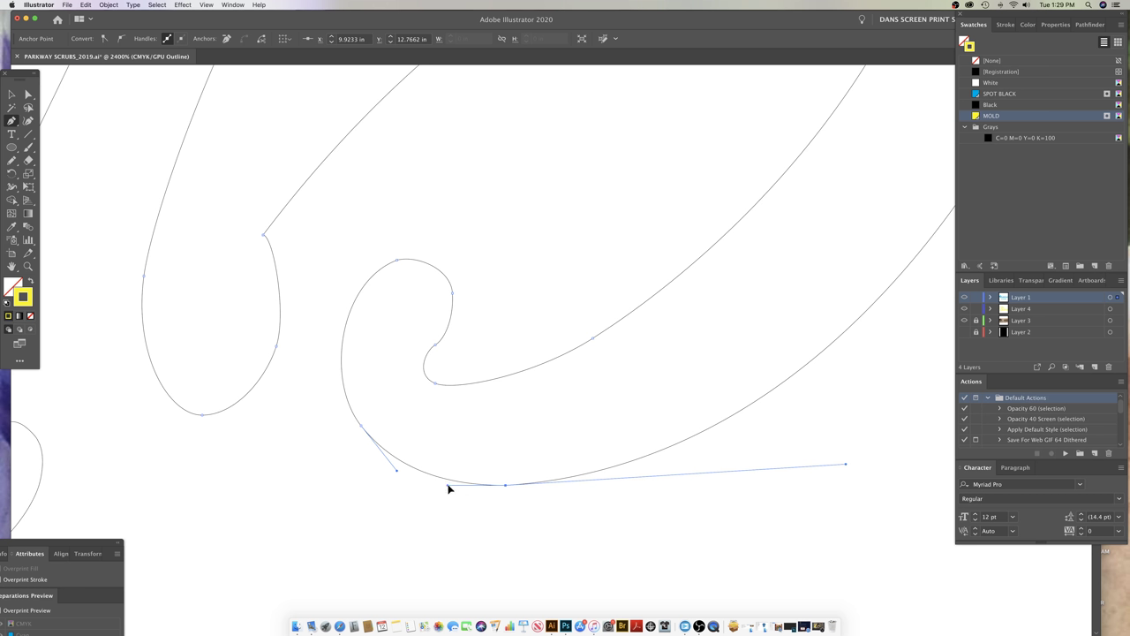
{"action": "left_click_drag", "start_coordinate": [447, 484], "coordinate": [462, 459]}
{"action": "left_click_drag", "start_coordinate": [846, 468], "coordinate": [639, 413]}
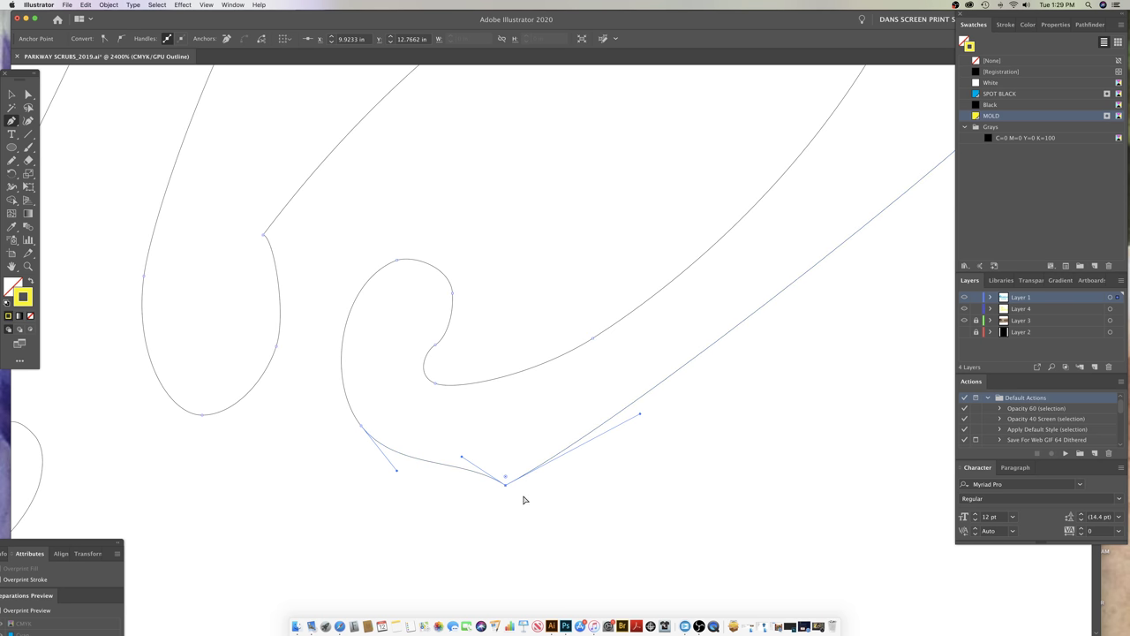
{"action": "key", "text": "super+z"}
{"action": "key", "text": "super+z"}
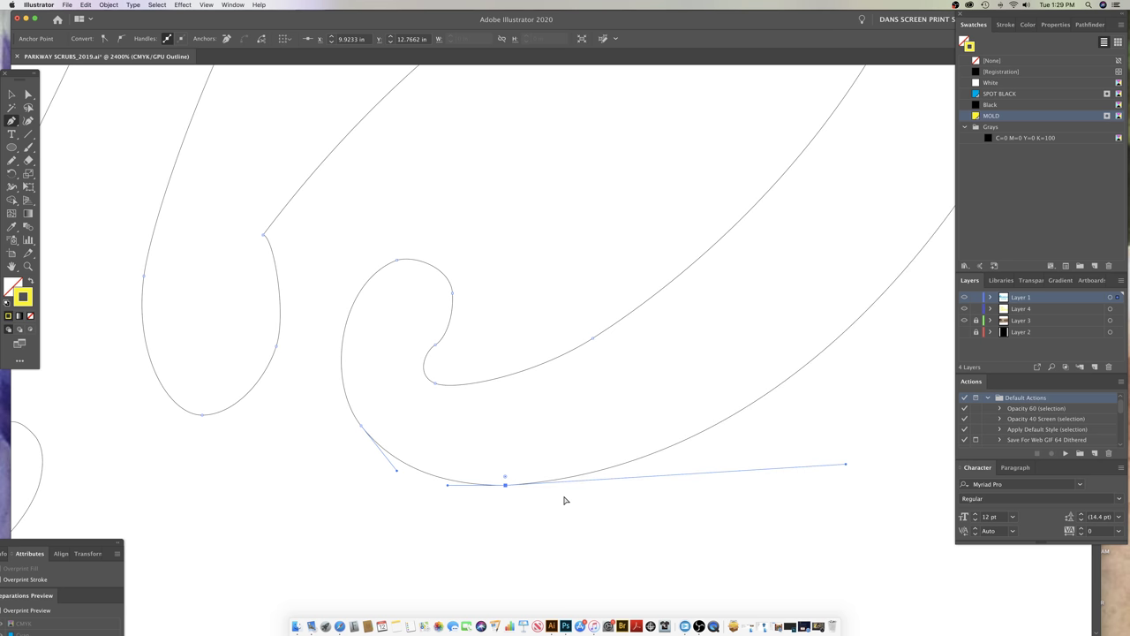
- Extend the short handle of the "b" bowl's bottom anchor horizontally for a rounder curve, and deselect the path
{"action": "left_click", "coordinate": [443, 486]}
{"action": "left_click", "coordinate": [439, 487]}
{"action": "left_click", "coordinate": [479, 514], "text": "super"}
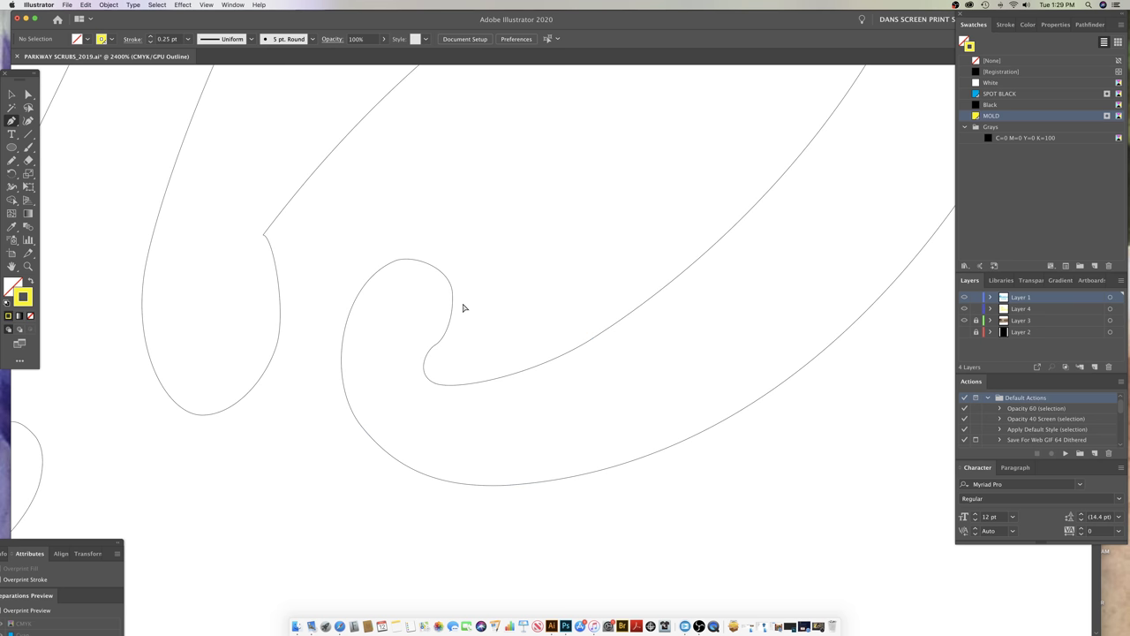
- Raise the handle of the anchor at the top of the "b" inner curl slightly to round the curl, and deselect
{"action": "left_click", "coordinate": [403, 261], "text": "super"}
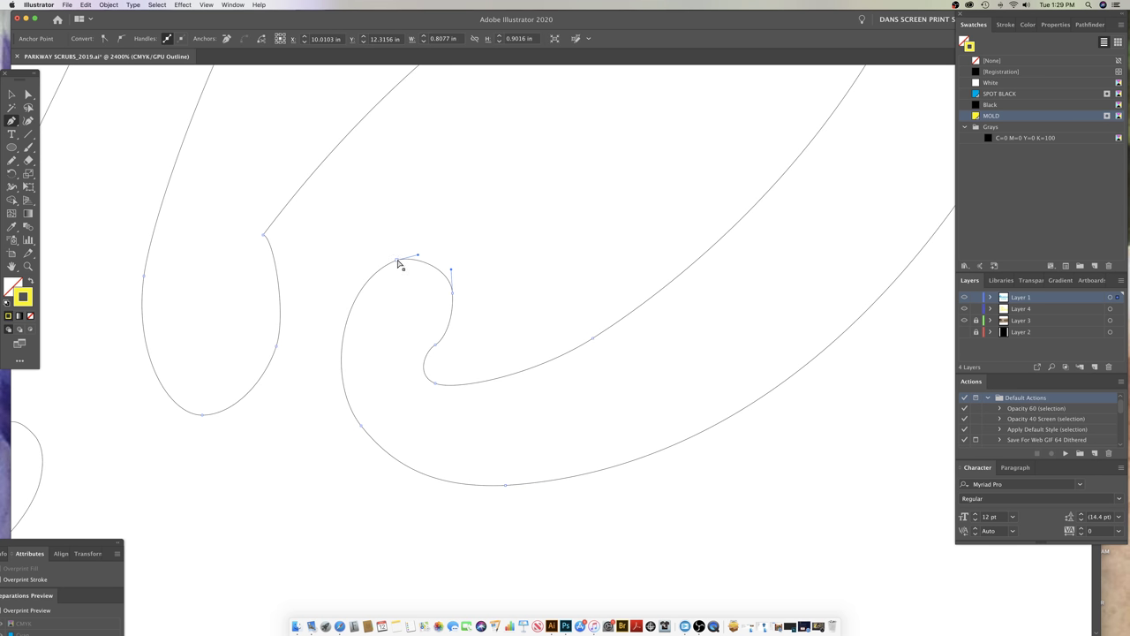
{"action": "left_click", "coordinate": [397, 260], "text": "super"}
{"action": "left_click_drag", "start_coordinate": [418, 255], "coordinate": [419, 251]}
{"action": "left_click", "coordinate": [448, 262], "text": "super"}
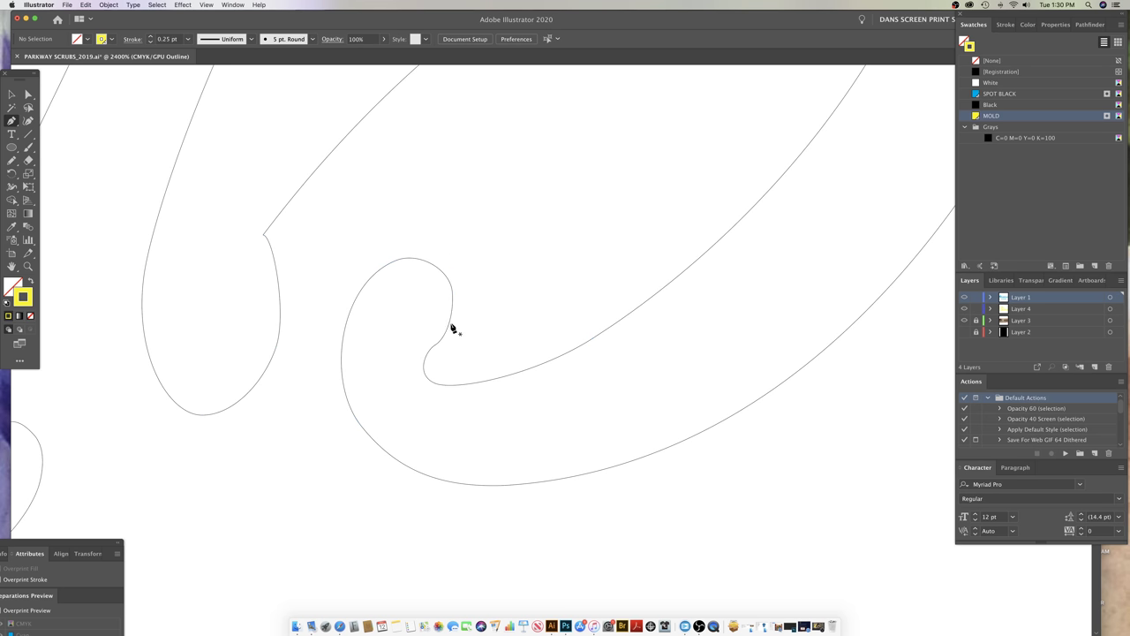
- Round the base of the "b" stem by lengthening its right-side anchor's lower handle and both handles of its bottom anchor
{"action": "left_click_drag", "start_coordinate": [395, 352], "coordinate": [499, 456]}
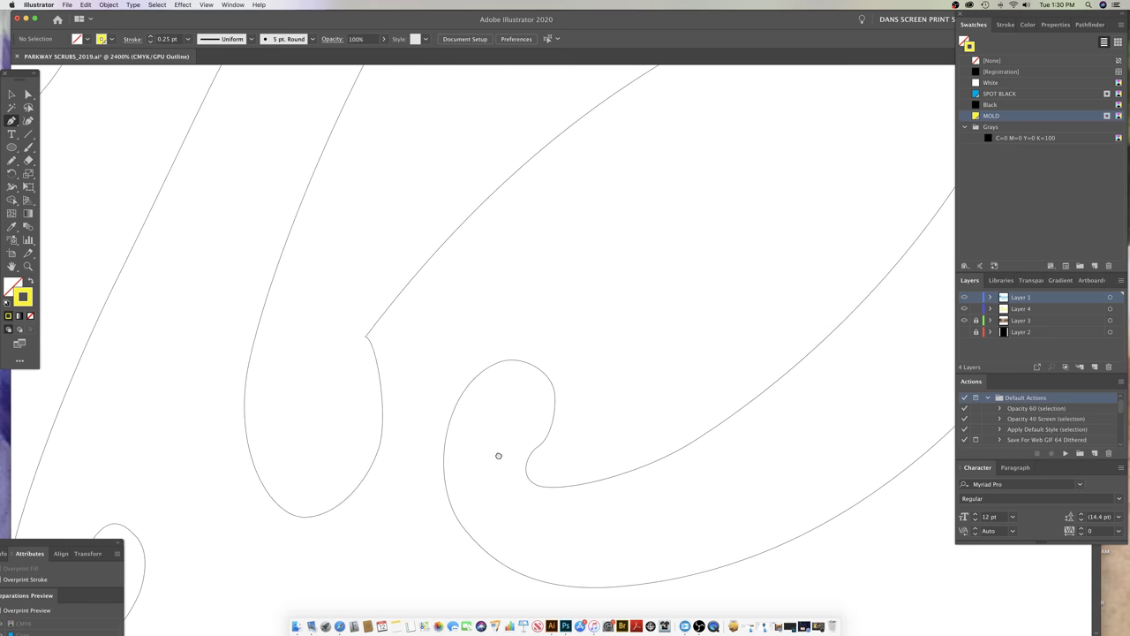
{"action": "left_click", "coordinate": [356, 495], "text": "super"}
{"action": "left_click_drag", "start_coordinate": [370, 481], "coordinate": [370, 484]}
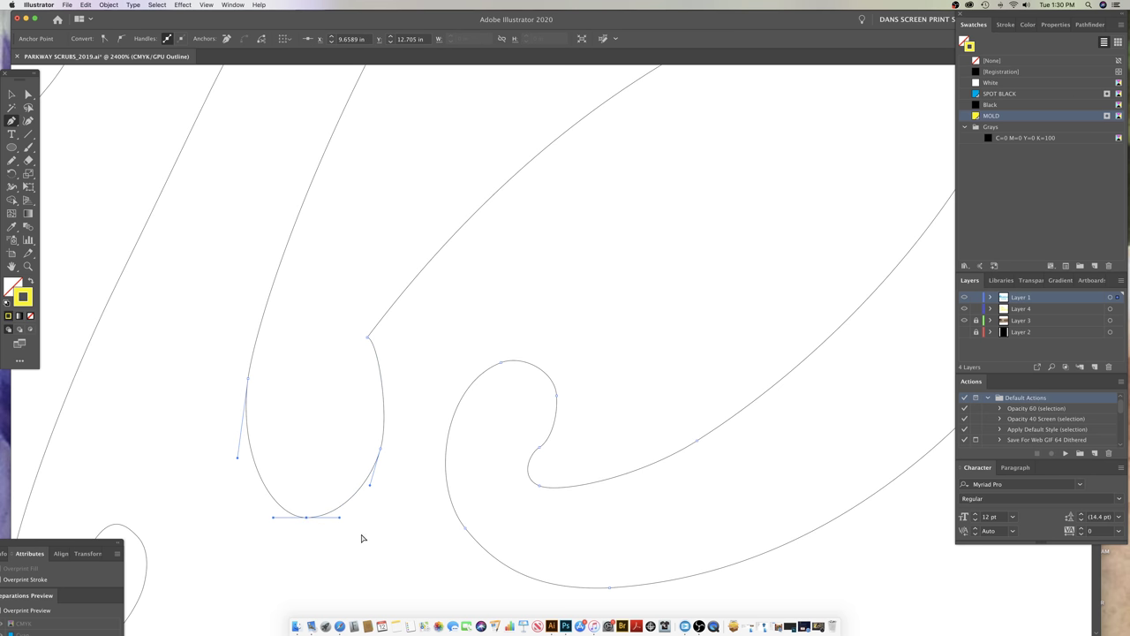
{"action": "left_click", "coordinate": [410, 539], "text": "super"}
{"action": "left_click", "coordinate": [306, 517], "text": "super"}
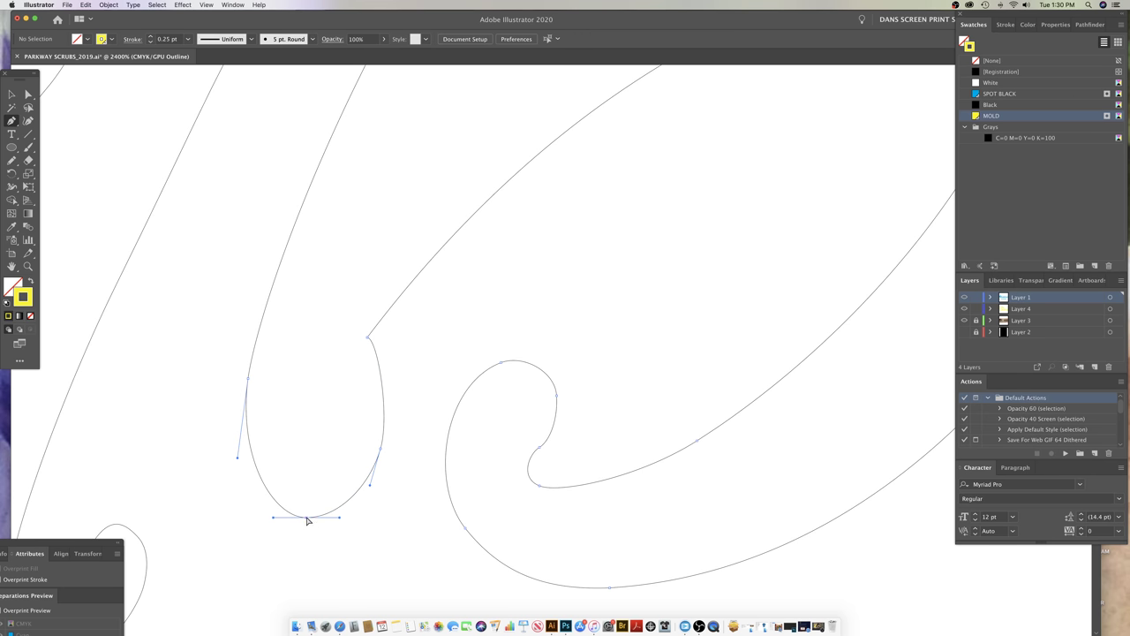
{"action": "left_click_drag", "start_coordinate": [274, 518], "coordinate": [268, 516]}
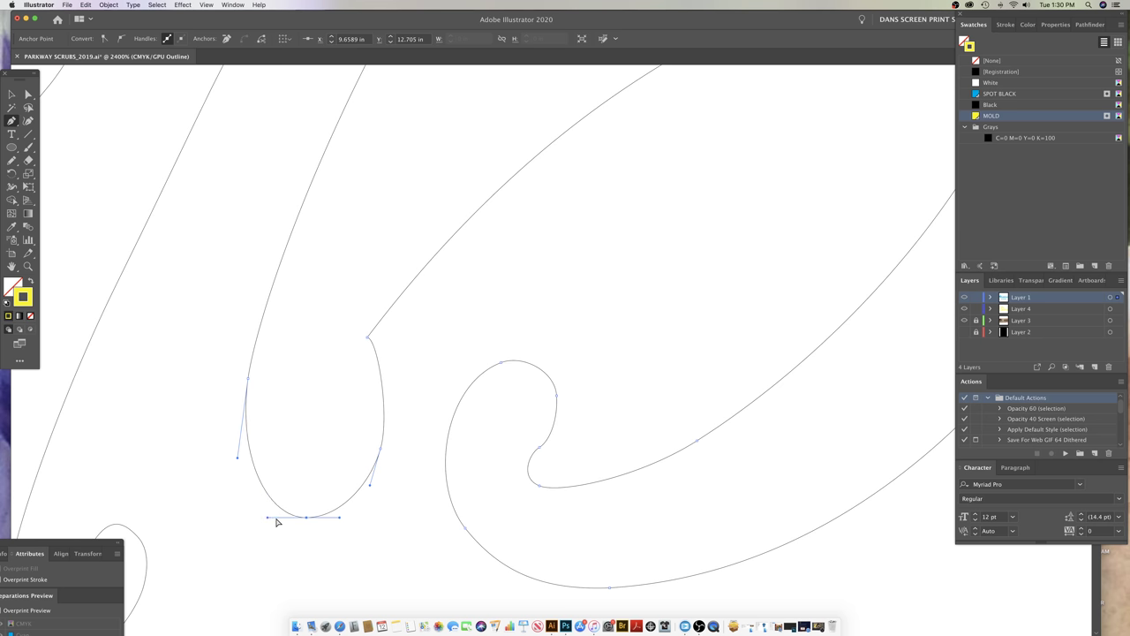
{"action": "left_click_drag", "start_coordinate": [340, 522], "coordinate": [345, 517]}
{"action": "left_click", "coordinate": [394, 518], "text": "super"}
- Lengthen and angle the short handle of the corner anchor where the "b" stem meets the bowl, rounding the stem's right side
{"action": "key", "text": "x"}
{"action": "key", "text": "z"}
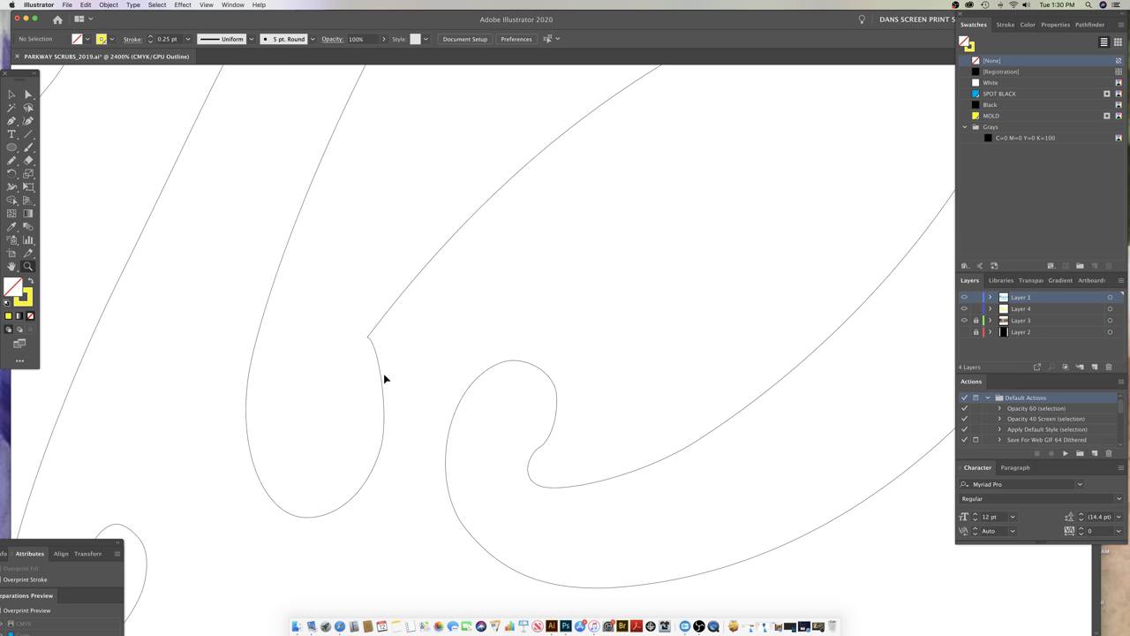
{"action": "left_click", "coordinate": [382, 378], "text": "super"}
{"action": "key", "text": "p"}
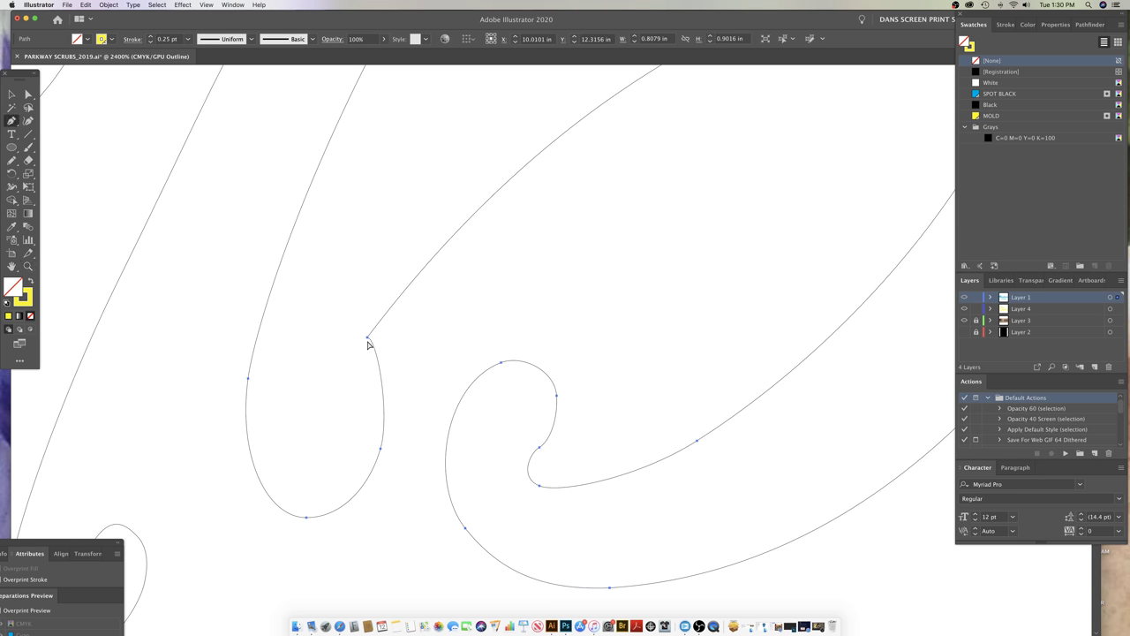
{"action": "left_click", "coordinate": [368, 337], "text": "super"}
{"action": "left_click_drag", "start_coordinate": [377, 339], "coordinate": [379, 338]}
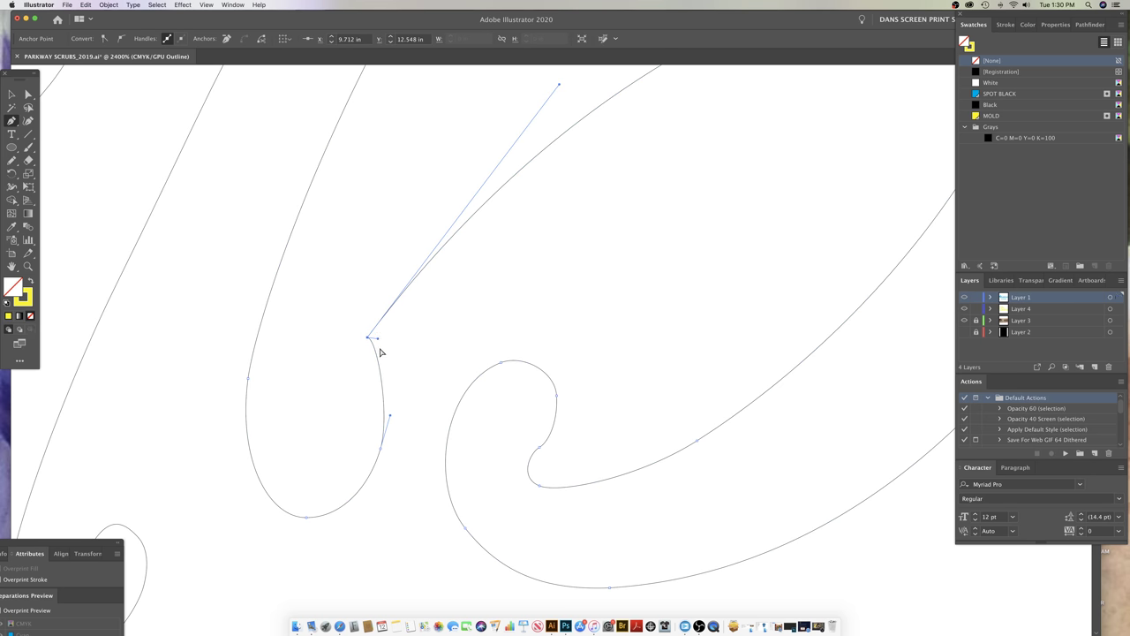
{"action": "left_click", "coordinate": [377, 342]}
{"action": "left_click_drag", "start_coordinate": [378, 339], "coordinate": [389, 345]}
{"action": "left_click", "coordinate": [410, 366], "text": "super"}
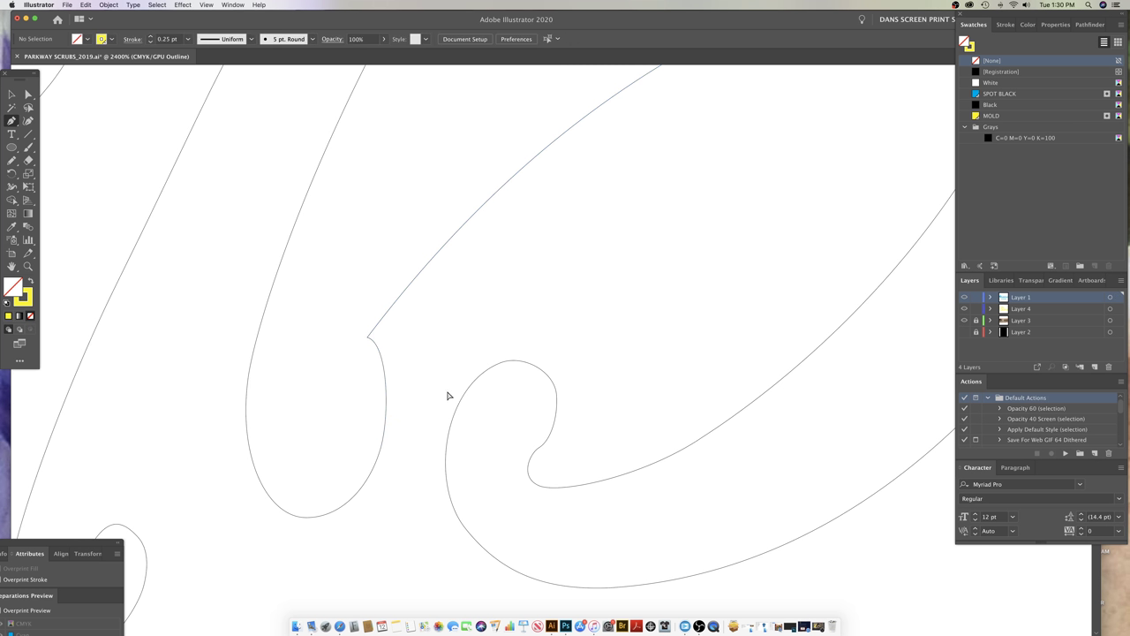
- Return the artwork to the full-color preview with the whole "bs" lettering in view
{"action": "key", "text": "z"}
{"action": "scroll", "coordinate": [471, 391], "scroll_direction": "down", "scroll_amount": 2}
{"action": "scroll", "coordinate": [608, 345], "scroll_direction": "down", "scroll_amount": 3}
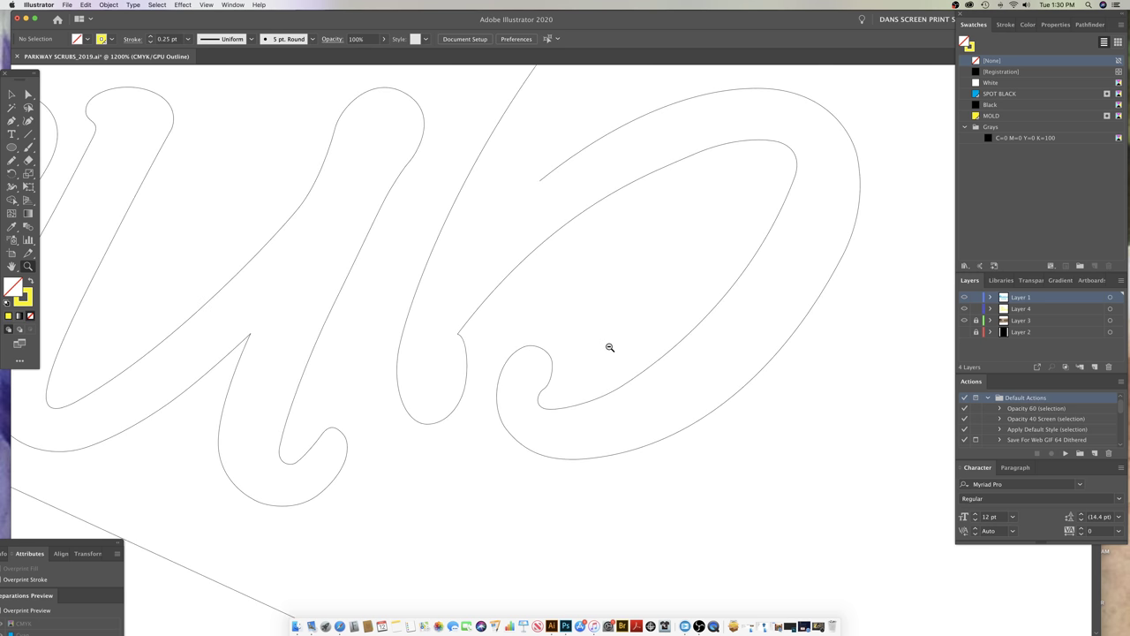
{"action": "scroll", "coordinate": [604, 342], "scroll_direction": "down", "scroll_amount": 2}
{"action": "scroll", "coordinate": [560, 377], "scroll_direction": "down", "scroll_amount": 2}
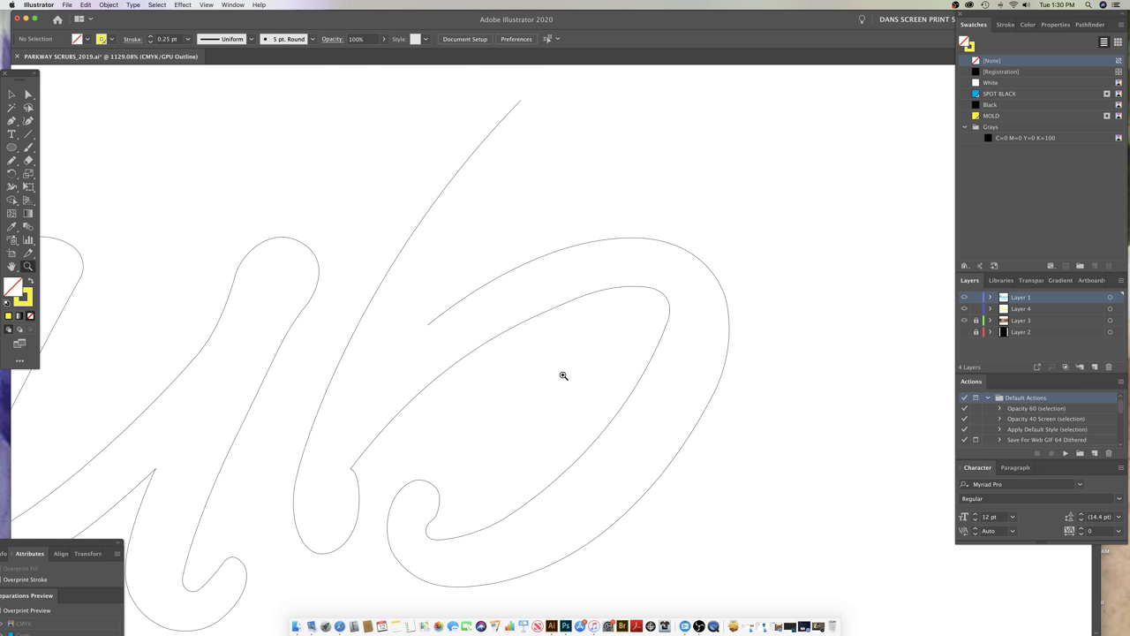
{"action": "scroll", "coordinate": [562, 370], "scroll_direction": "down", "scroll_amount": 1}
{"action": "scroll", "coordinate": [559, 343], "scroll_direction": "down", "scroll_amount": 3}
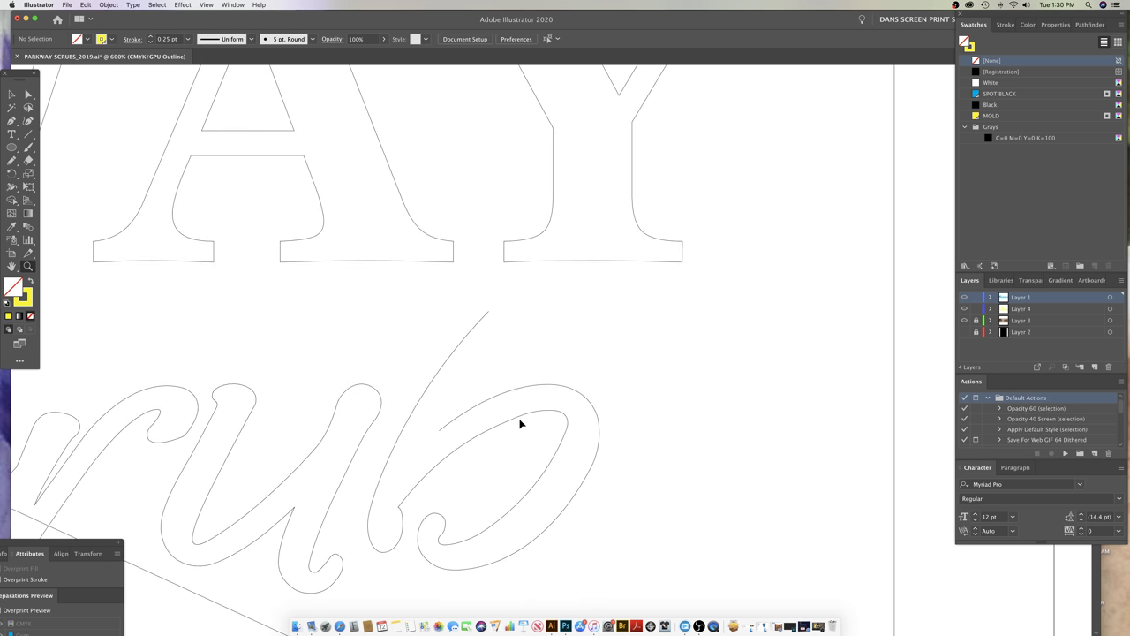
{"action": "key", "text": "super+y"}
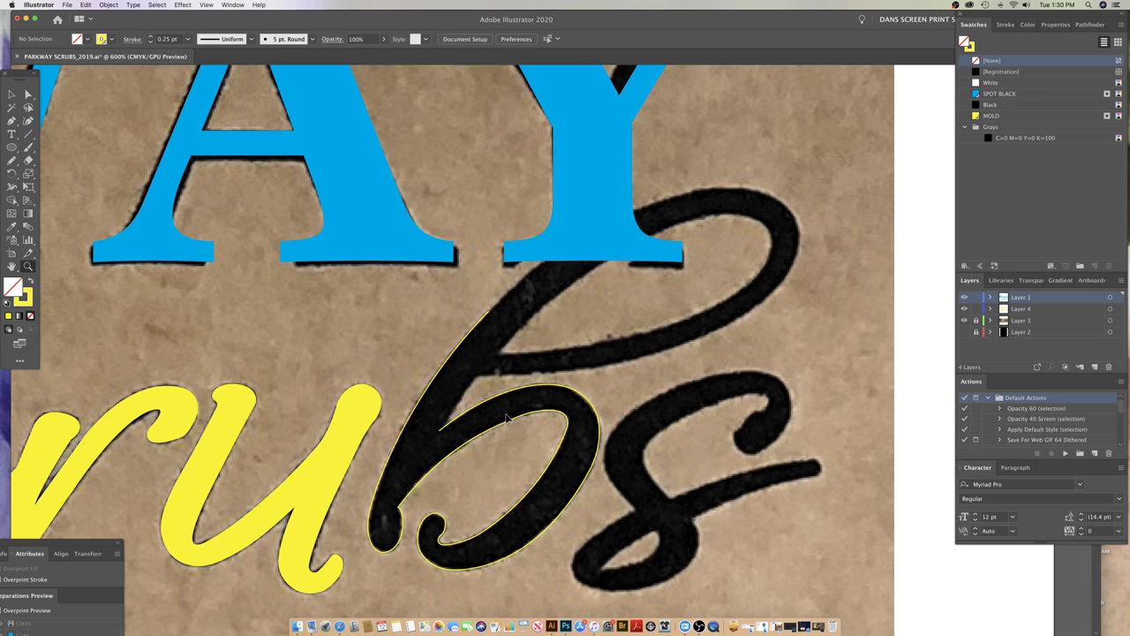
- Continue the "b" outline from the stem's open end up to a smooth anchor at the top of the upper loop
{"action": "left_click", "coordinate": [493, 319]}
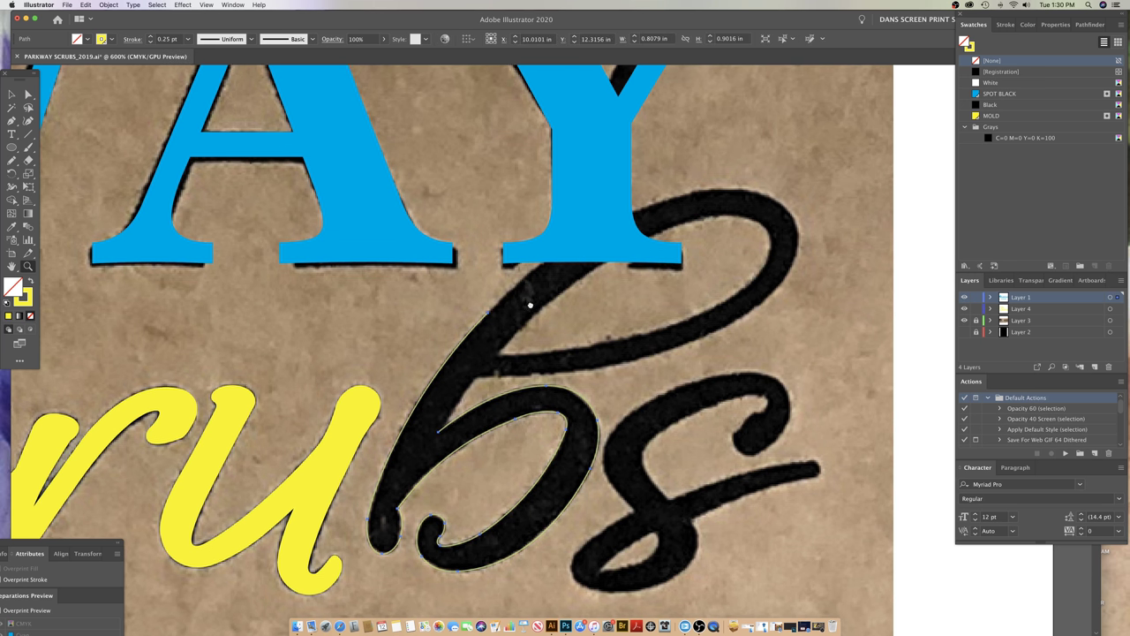
{"action": "left_click_drag", "start_coordinate": [530, 298], "coordinate": [469, 359]}
{"action": "key", "text": "p"}
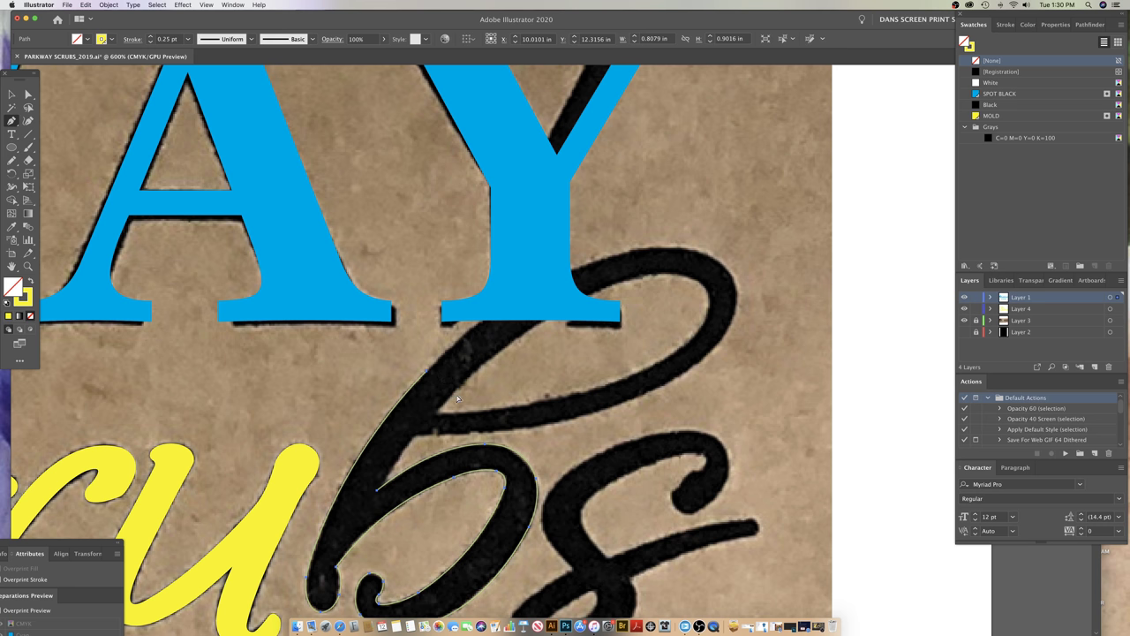
{"action": "key", "text": "super+shift+a"}
{"action": "scroll", "coordinate": [432, 380], "scroll_direction": "down", "scroll_amount": 2}
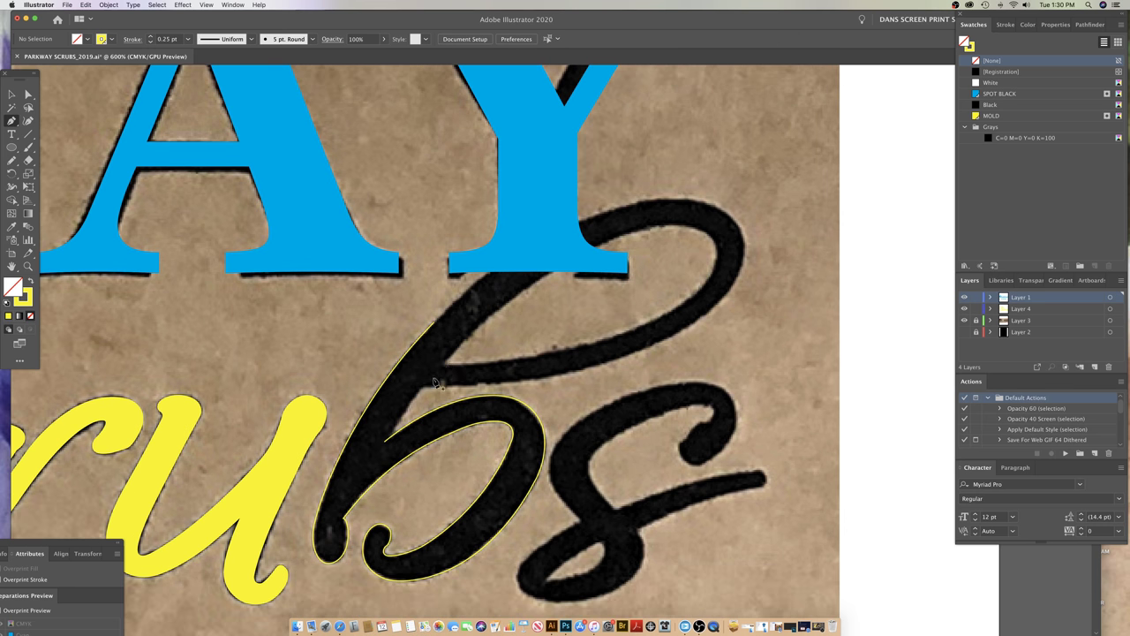
{"action": "left_click", "coordinate": [433, 324]}
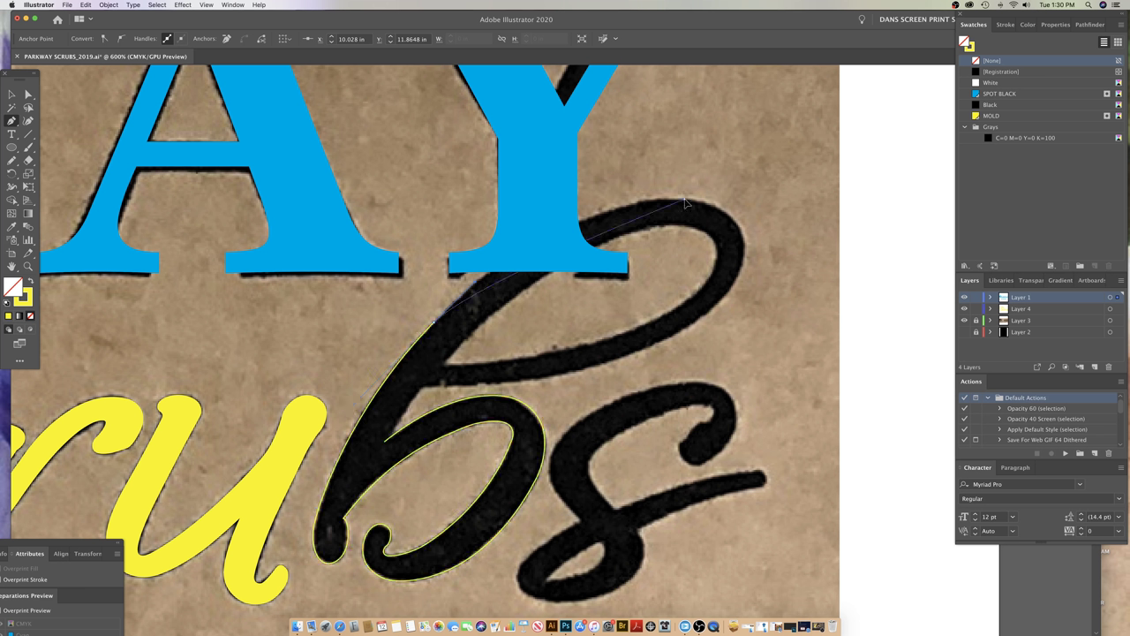
{"action": "left_click_drag", "start_coordinate": [709, 198], "coordinate": [771, 202]}
{"action": "left_click_drag", "start_coordinate": [729, 202], "coordinate": [800, 207]}
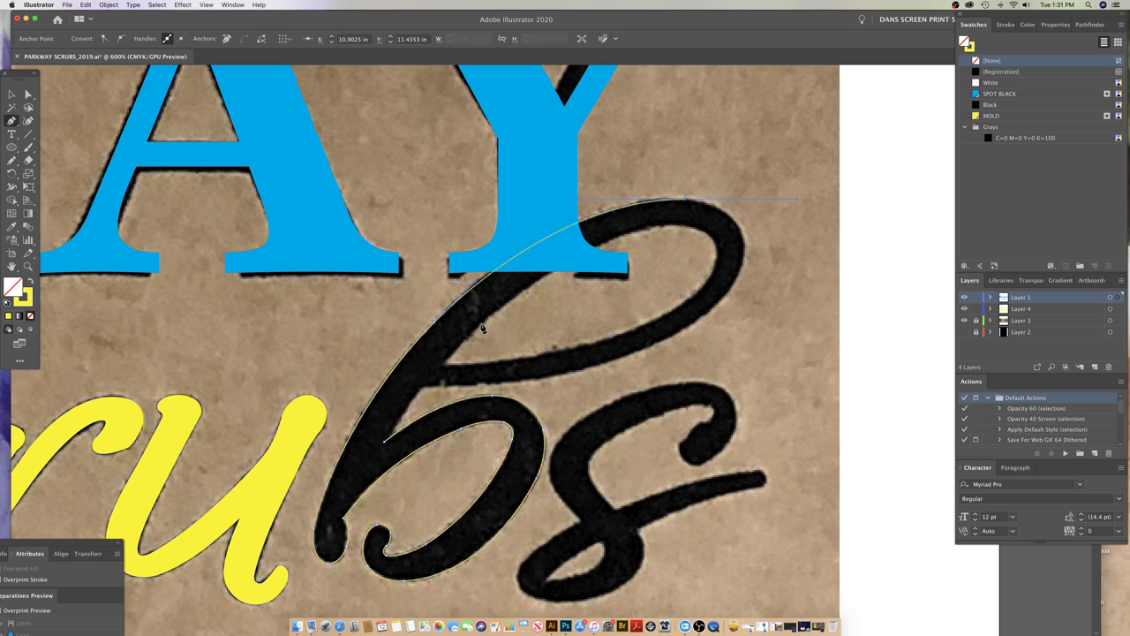
{"action": "left_click_drag", "start_coordinate": [639, 306], "coordinate": [593, 310]}
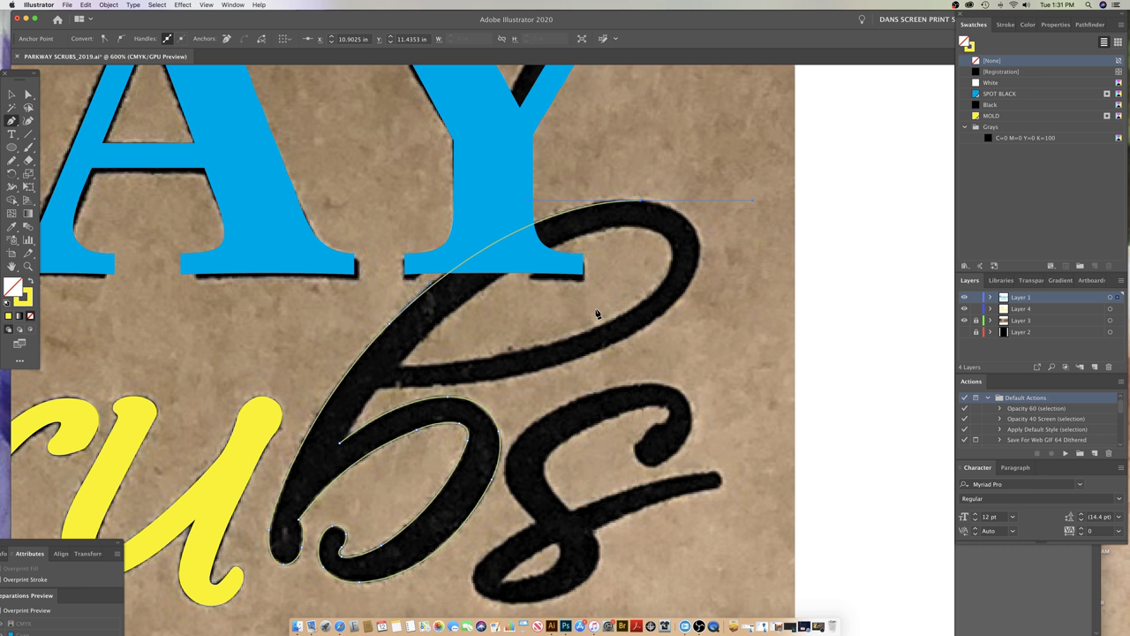
- Trace the "b" outline around the right side of the upper loop and back along its lower edge toward the stem
{"action": "left_click", "coordinate": [642, 205]}
{"action": "left_click_drag", "start_coordinate": [700, 251], "coordinate": [700, 280]}
{"action": "left_click", "coordinate": [673, 205]}
{"action": "key", "text": "super+z"}
{"action": "key", "text": "super+z"}
{"action": "left_click_drag", "start_coordinate": [560, 364], "coordinate": [447, 389]}
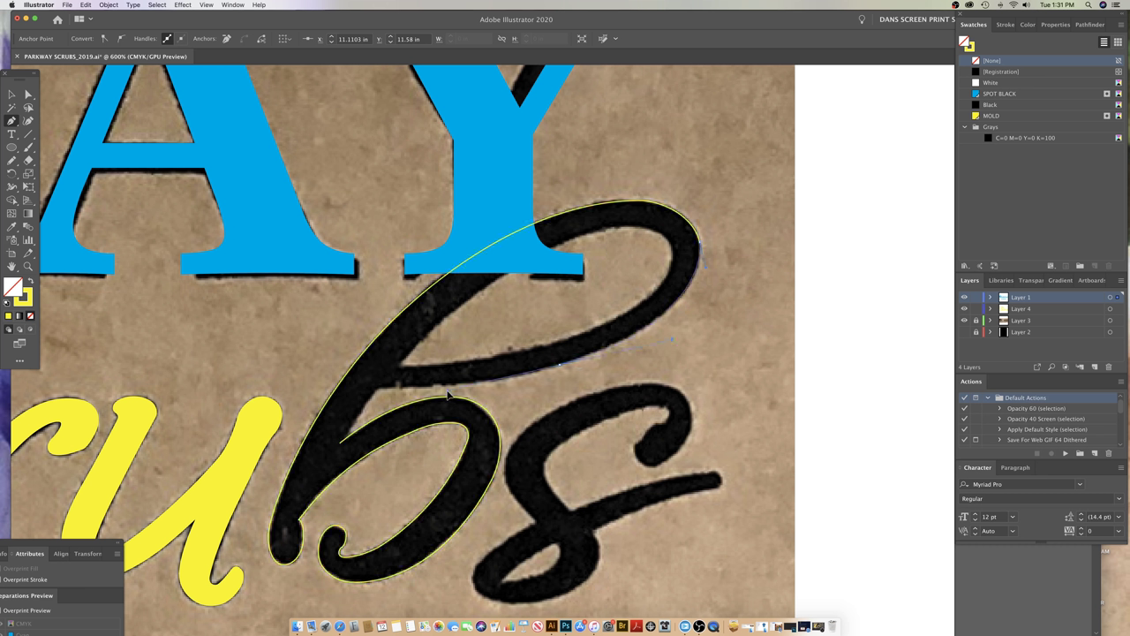
{"action": "left_click", "coordinate": [448, 396]}
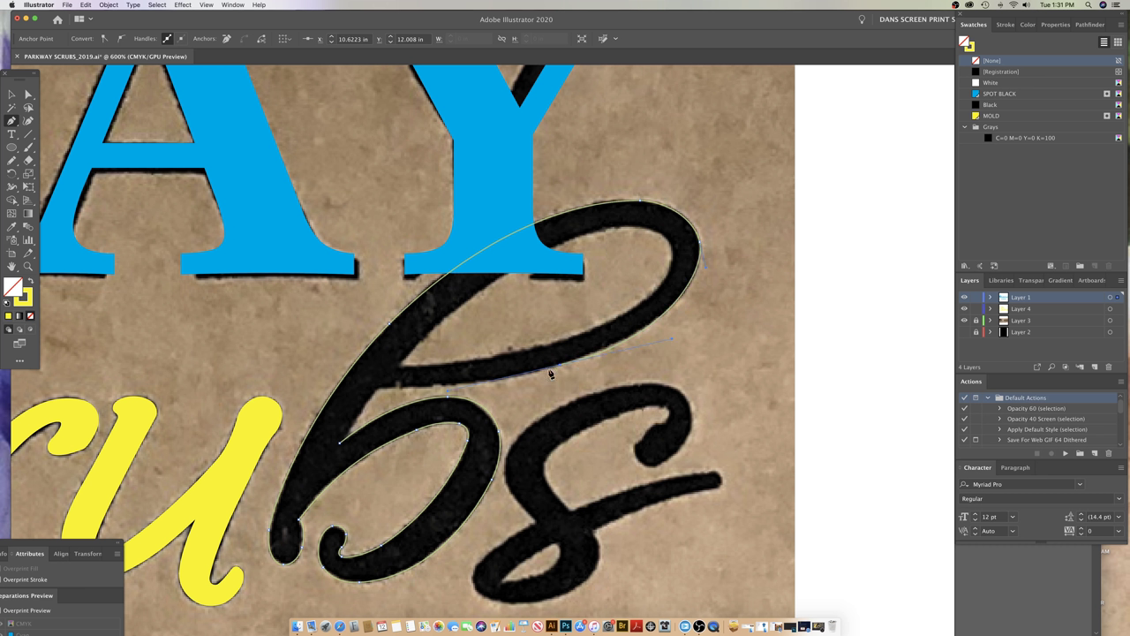
- Add a corner anchor where the upper loop meets the stem and close the "b" outline at the notch above the bowl
{"action": "left_click", "coordinate": [379, 390]}
{"action": "left_click_drag", "start_coordinate": [378, 391], "coordinate": [403, 326]}
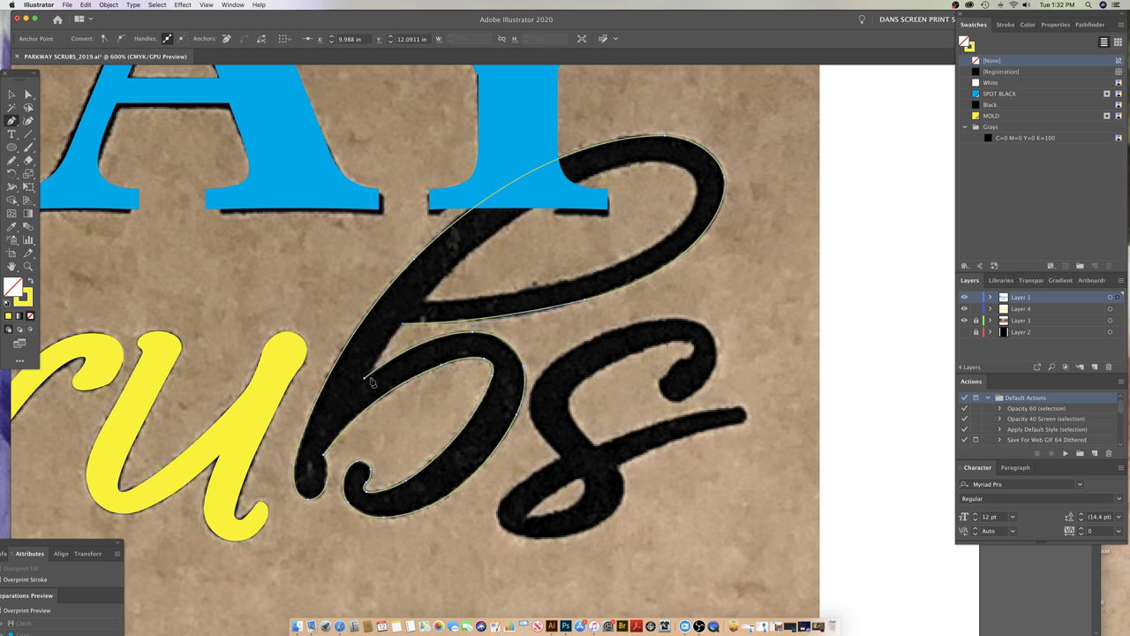
{"action": "left_click", "coordinate": [402, 324]}
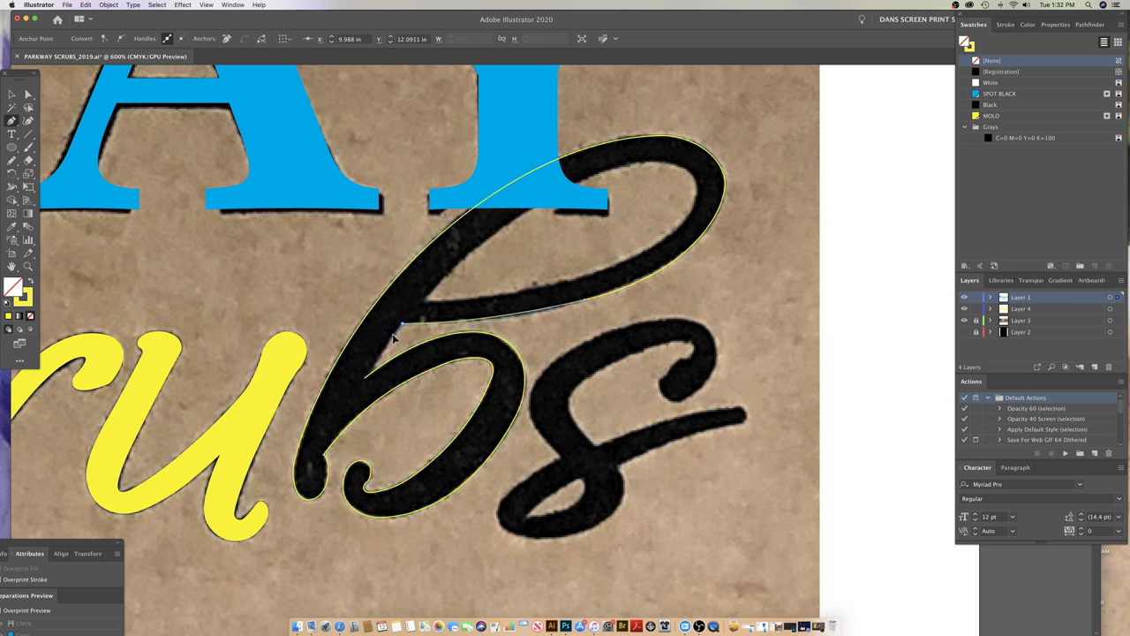
{"action": "left_click", "coordinate": [364, 377]}
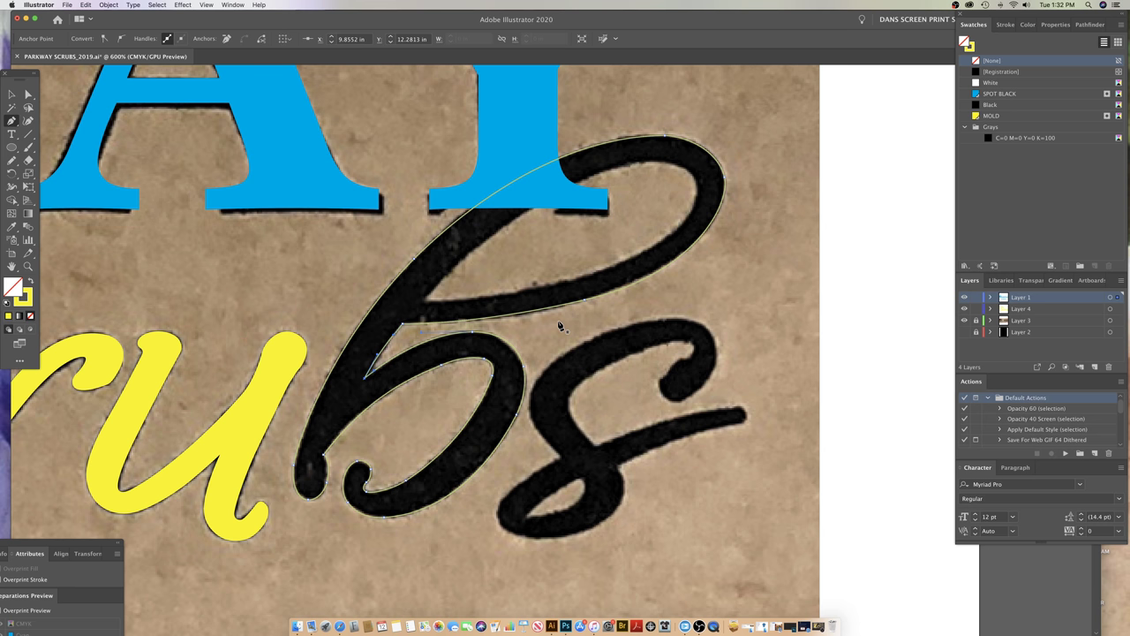
- Try a solid MOLD yellow fill without a stroke on the closed "b" outline, and undo the fill
{"action": "left_click", "coordinate": [31, 316]}
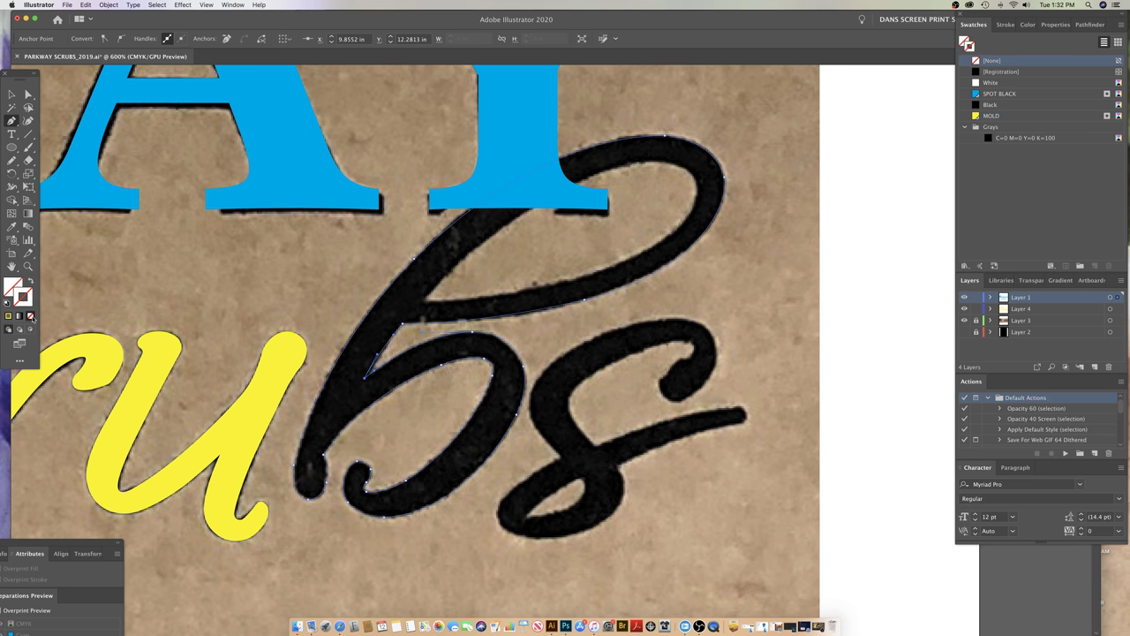
{"action": "left_click", "coordinate": [9, 316]}
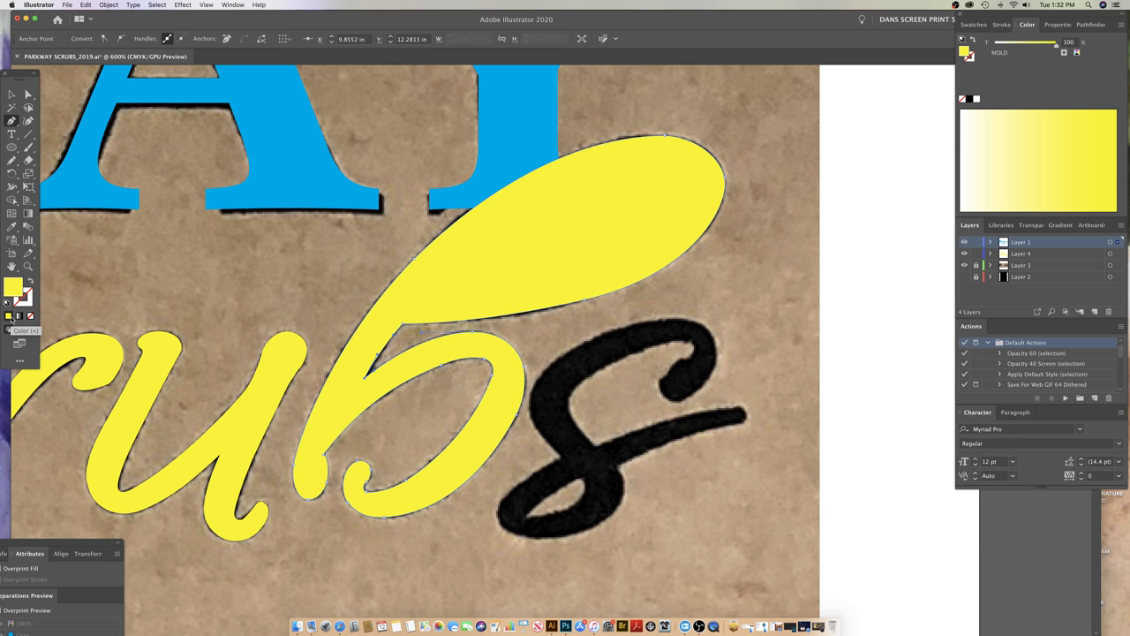
{"action": "key", "text": "super+z"}
{"action": "key", "text": "x"}
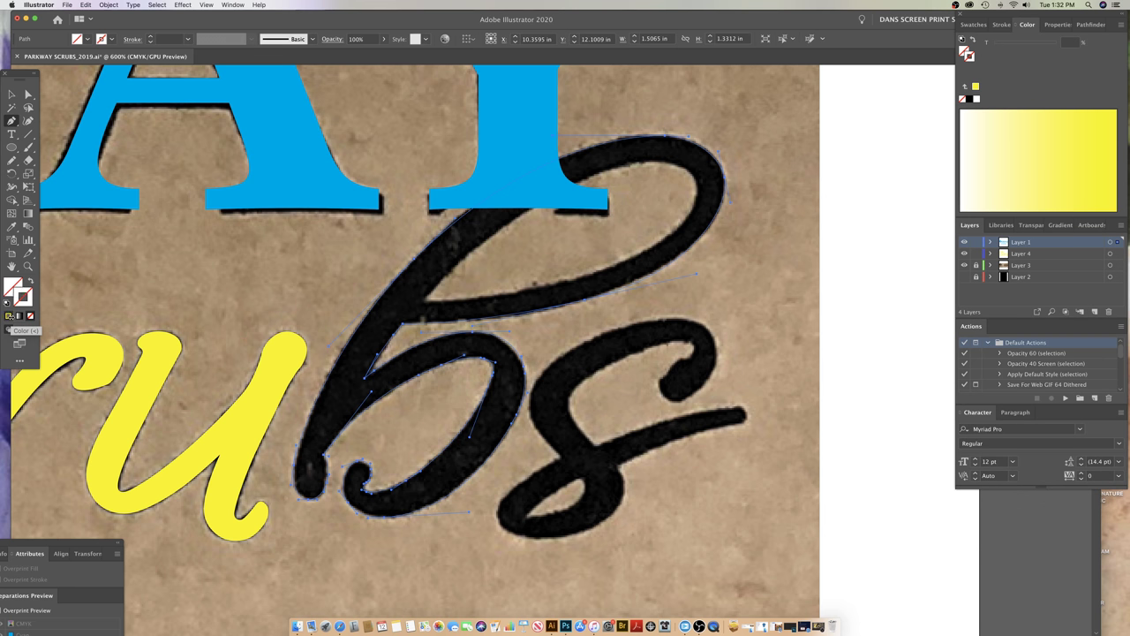
- Give the "b" outline a MOLD yellow stroke with a weight of 0.25 pt, and deselect it
{"action": "left_click", "coordinate": [9, 316]}
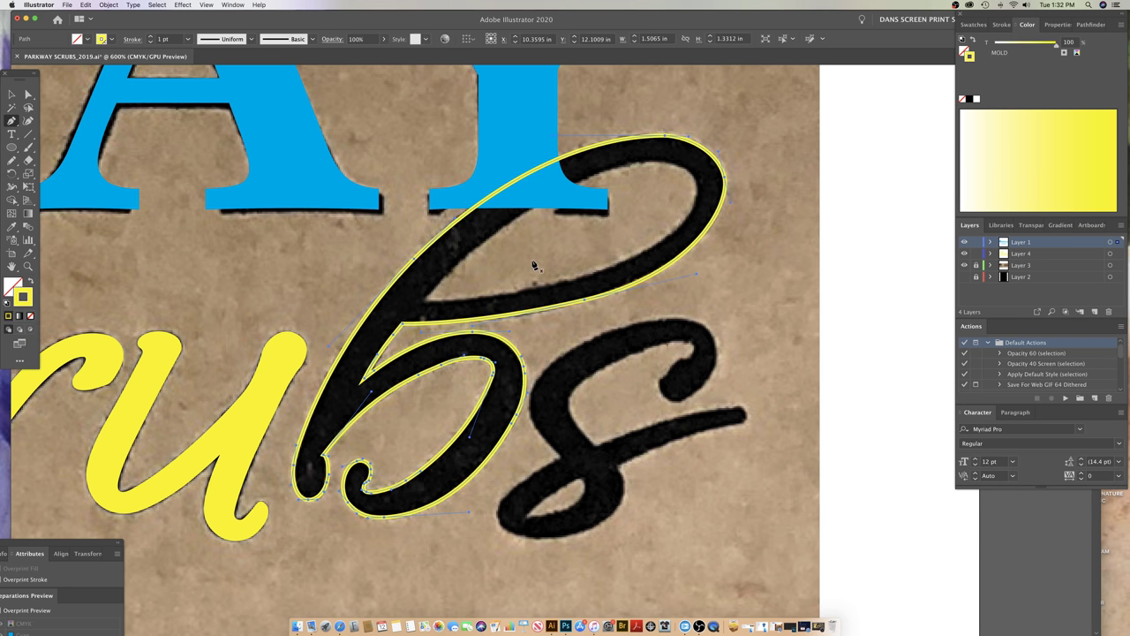
{"action": "left_click", "coordinate": [1001, 24]}
{"action": "left_click", "coordinate": [967, 44]}
{"action": "key", "text": "BackSpace"}
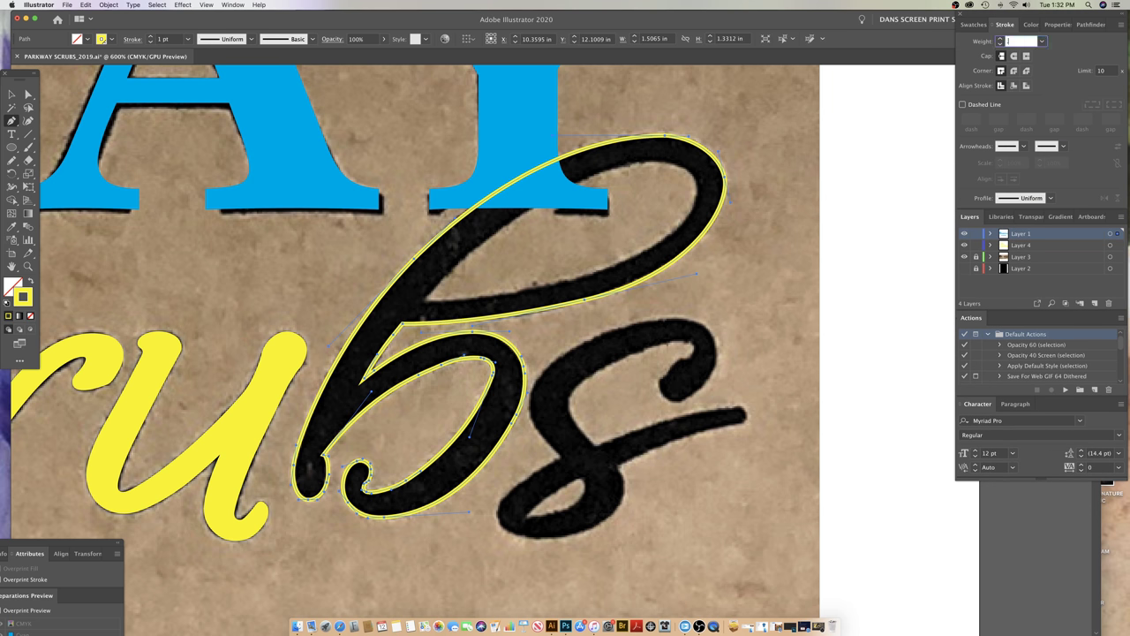
{"action": "type", "text": ".25"}
{"action": "key", "text": "Return"}
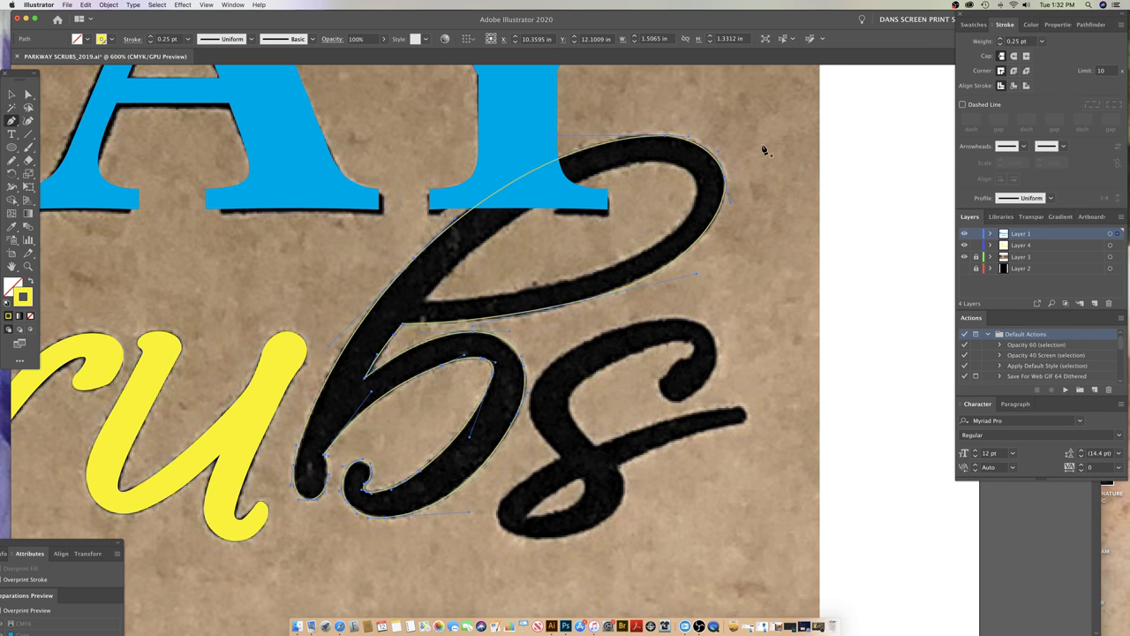
{"action": "left_click", "coordinate": [766, 190], "text": "super"}
- Start the inner opening of the "b" upper loop at its pointed left corner and trace its lower edge to the right end
{"action": "left_click_drag", "start_coordinate": [713, 212], "coordinate": [676, 272]}
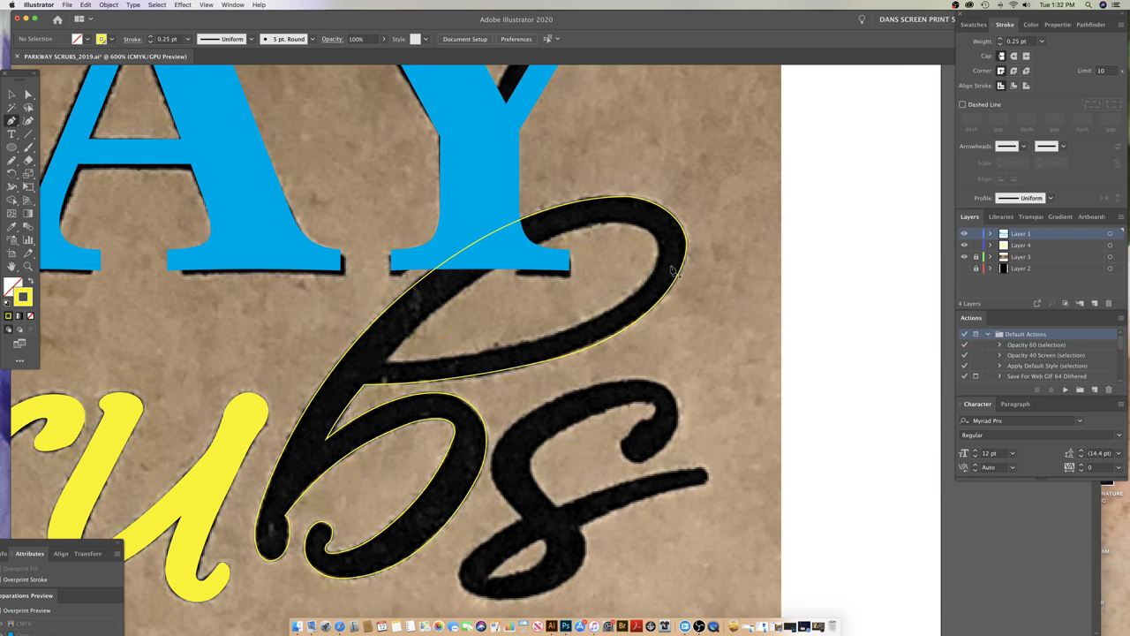
{"action": "left_click_drag", "start_coordinate": [431, 338], "coordinate": [421, 365]}
{"action": "key", "text": "z"}
{"action": "left_click", "coordinate": [437, 358]}
{"action": "left_click_drag", "start_coordinate": [591, 345], "coordinate": [586, 351]}
{"action": "scroll", "coordinate": [585, 351], "scroll_direction": "right", "scroll_amount": 3}
{"action": "scroll", "coordinate": [585, 351], "scroll_direction": "up", "scroll_amount": 1}
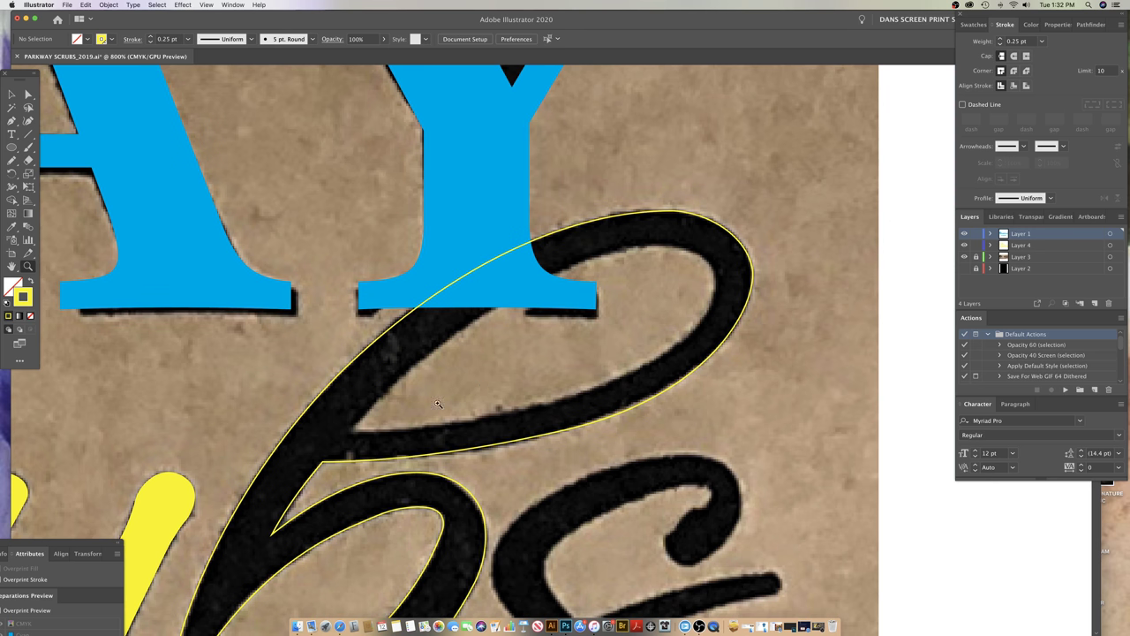
{"action": "key", "text": "p"}
{"action": "left_click_drag", "start_coordinate": [351, 431], "coordinate": [372, 436]}
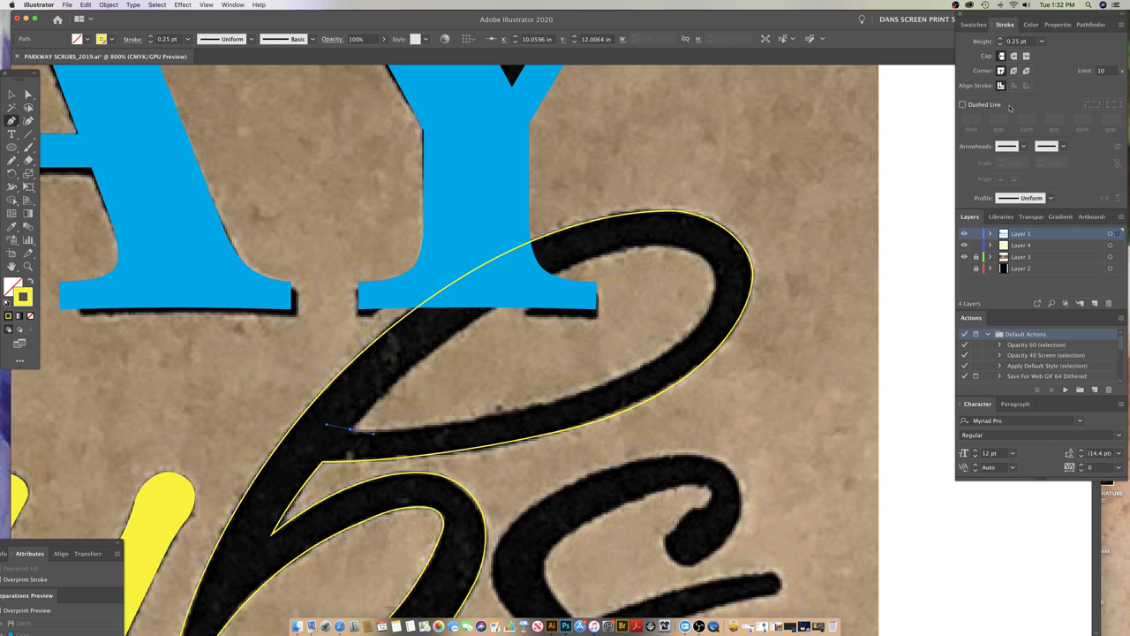
{"action": "left_click", "coordinate": [1088, 24]}
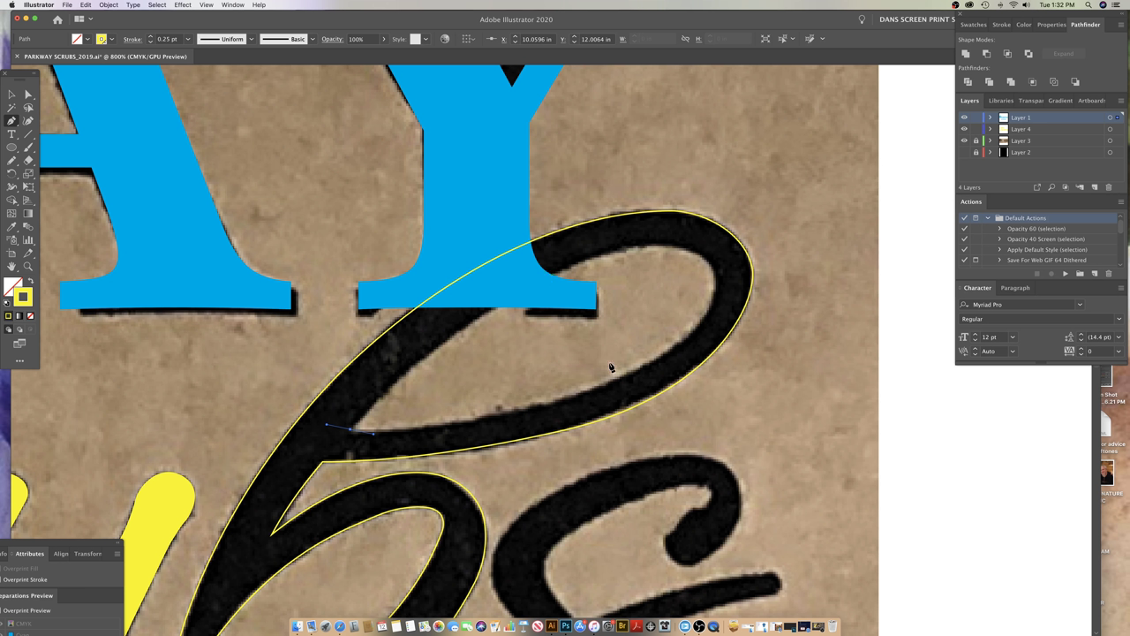
{"action": "left_click_drag", "start_coordinate": [569, 398], "coordinate": [620, 381]}
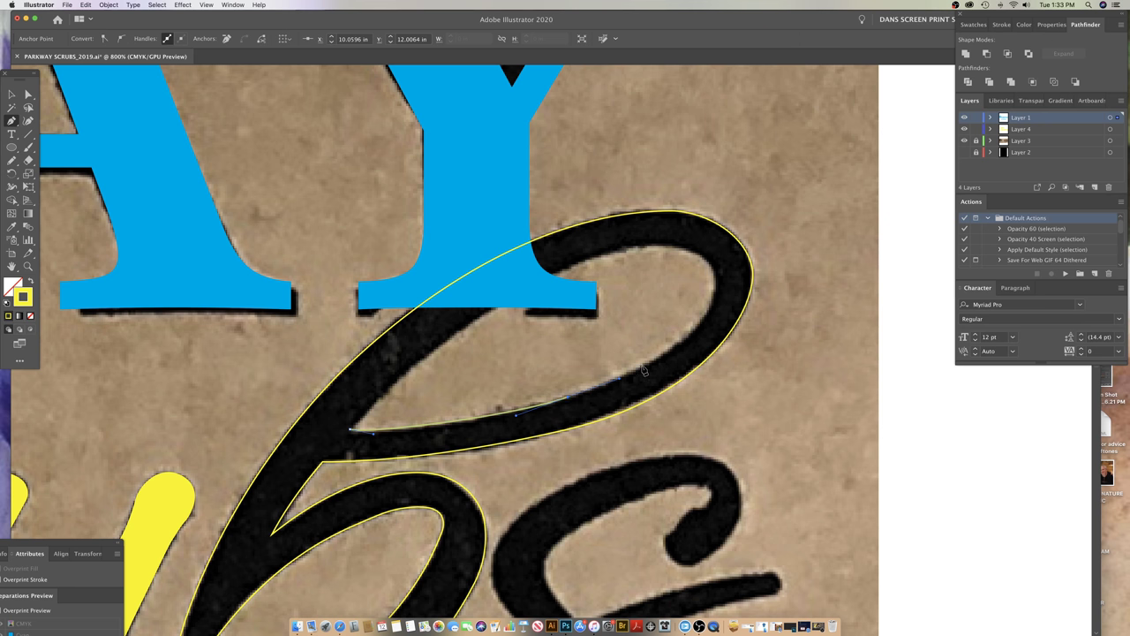
{"action": "left_click_drag", "start_coordinate": [713, 268], "coordinate": [695, 212]}
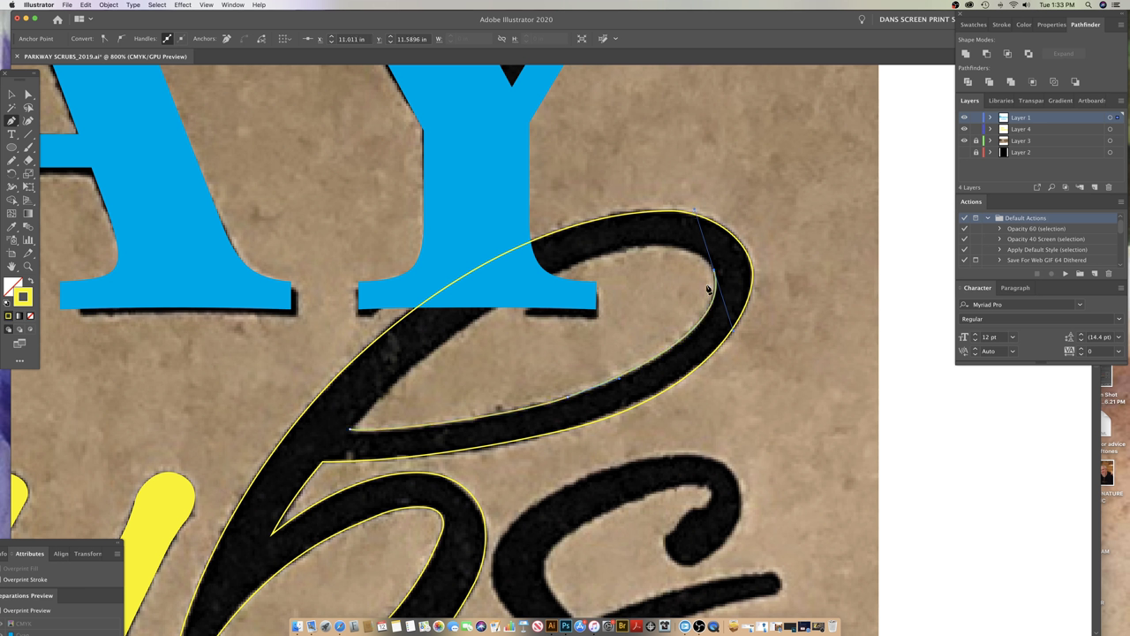
- Trace the upper edge of the loop's inner opening back past the "Y" serif and close the path at the left corner
{"action": "left_click", "coordinate": [714, 271]}
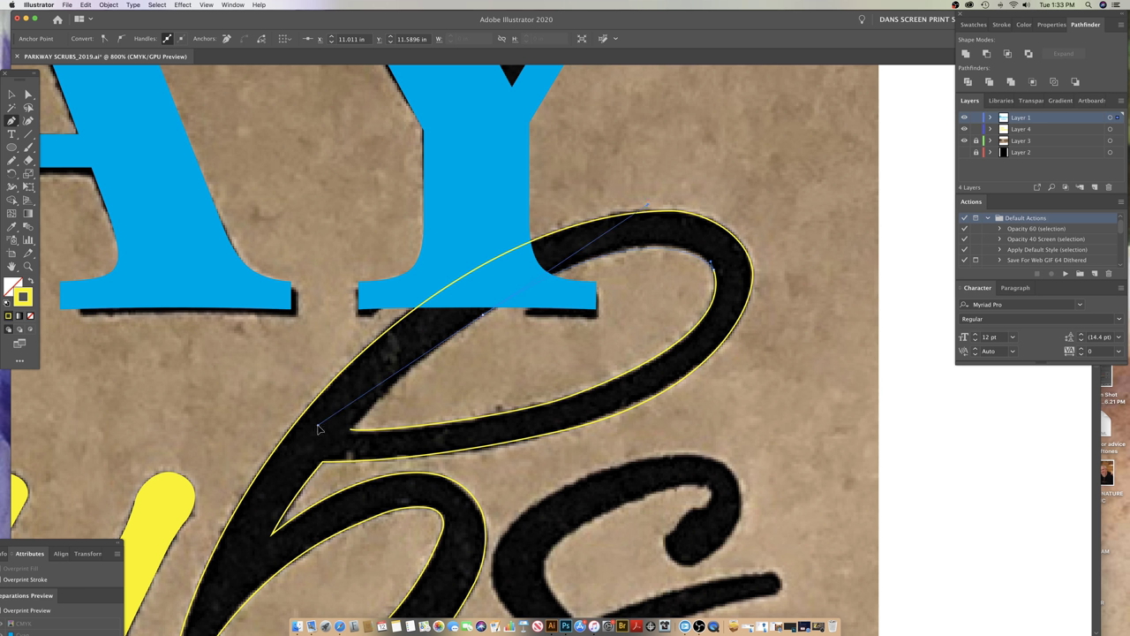
{"action": "left_click", "coordinate": [315, 430]}
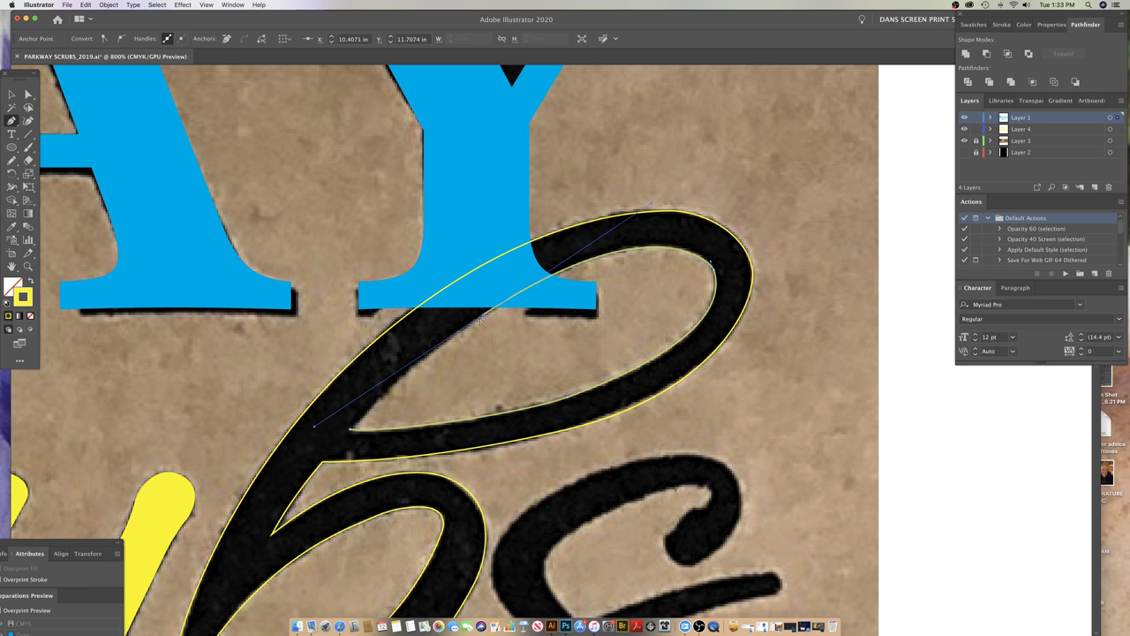
{"action": "left_click", "coordinate": [483, 317]}
{"action": "left_click_drag", "start_coordinate": [351, 428], "coordinate": [315, 468]}
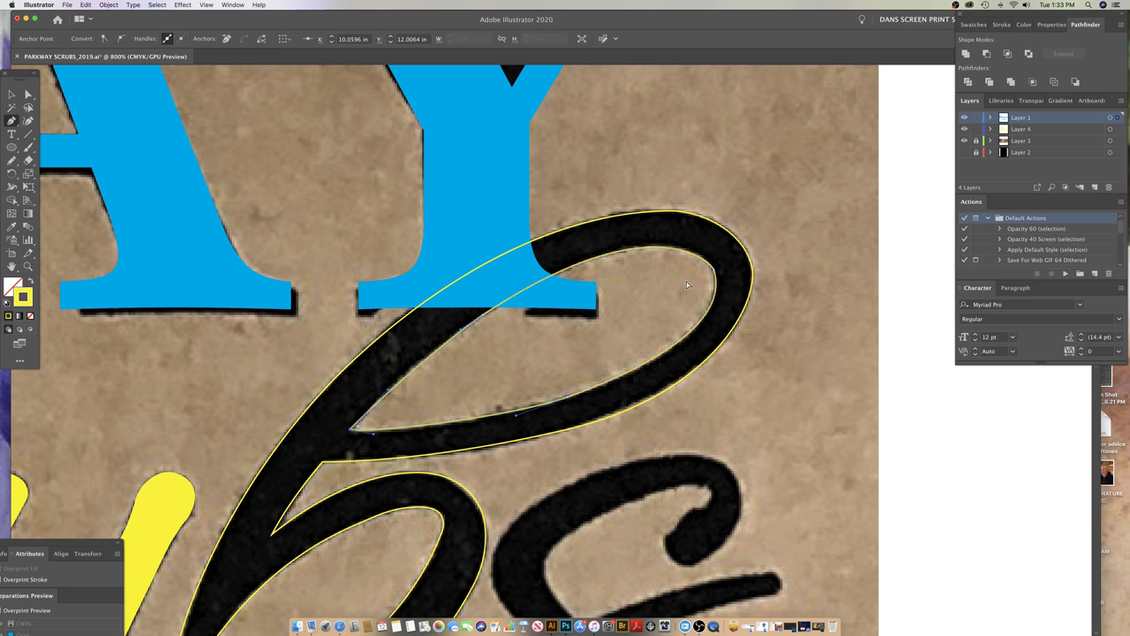
- Fine-tune the lower handle of the anchor at the right end of the loop's inner opening, and deselect the path
{"action": "mouse_move", "coordinate": [709, 274]}
{"action": "left_mouse_down"}
{"action": "mouse_move", "coordinate": [714, 286]}
{"action": "mouse_move", "coordinate": [713, 265]}
{"action": "left_mouse_up"}
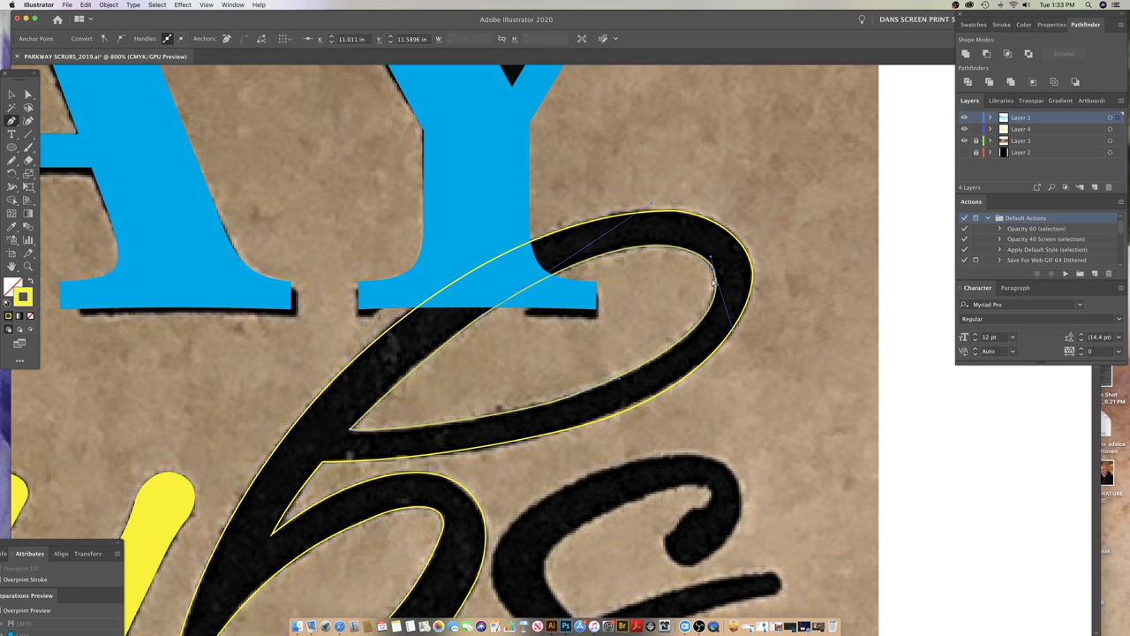
{"action": "key", "text": "super+shift+a"}
{"action": "left_click", "coordinate": [714, 271], "text": "super"}
{"action": "left_click_drag", "start_coordinate": [734, 335], "coordinate": [729, 334]}
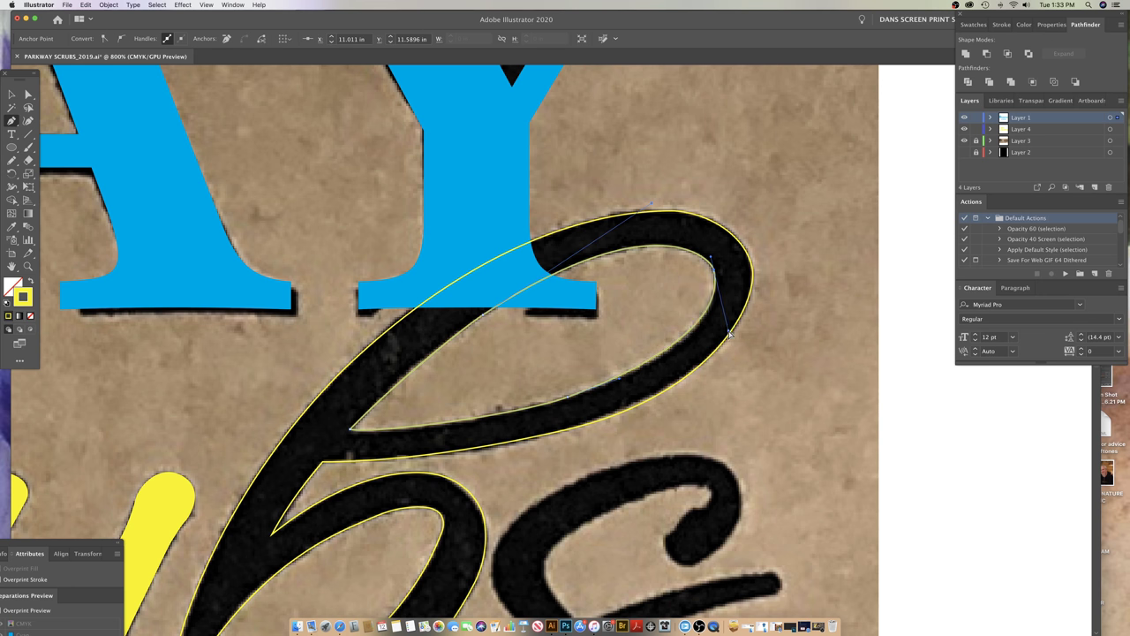
{"action": "left_click", "coordinate": [624, 307], "text": "super"}
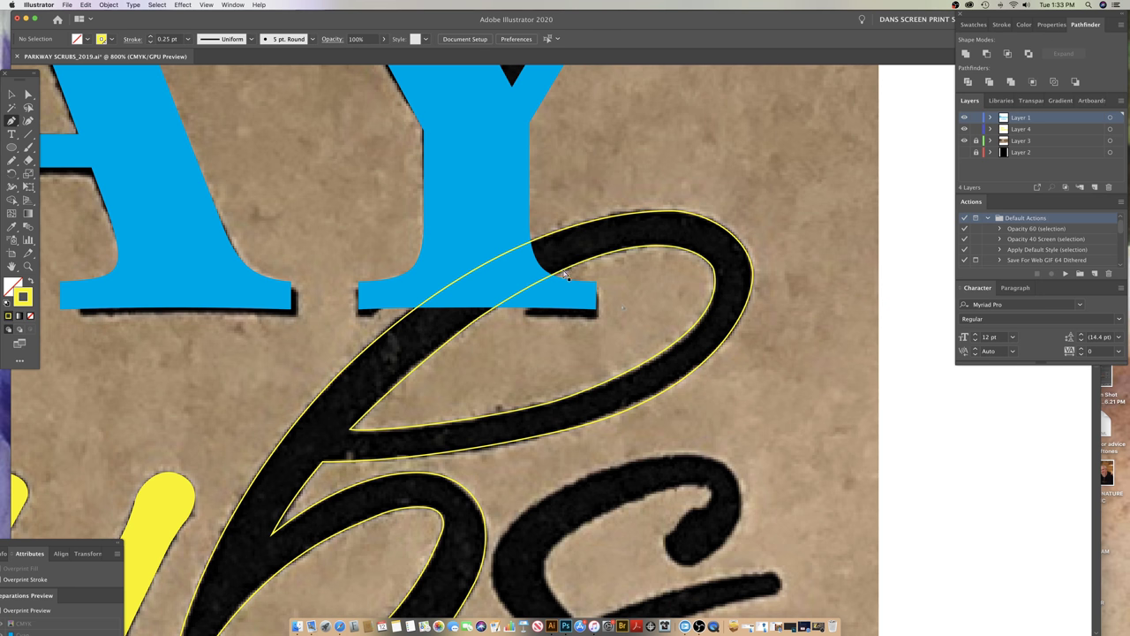
{"action": "left_click", "coordinate": [566, 276], "text": "super"}
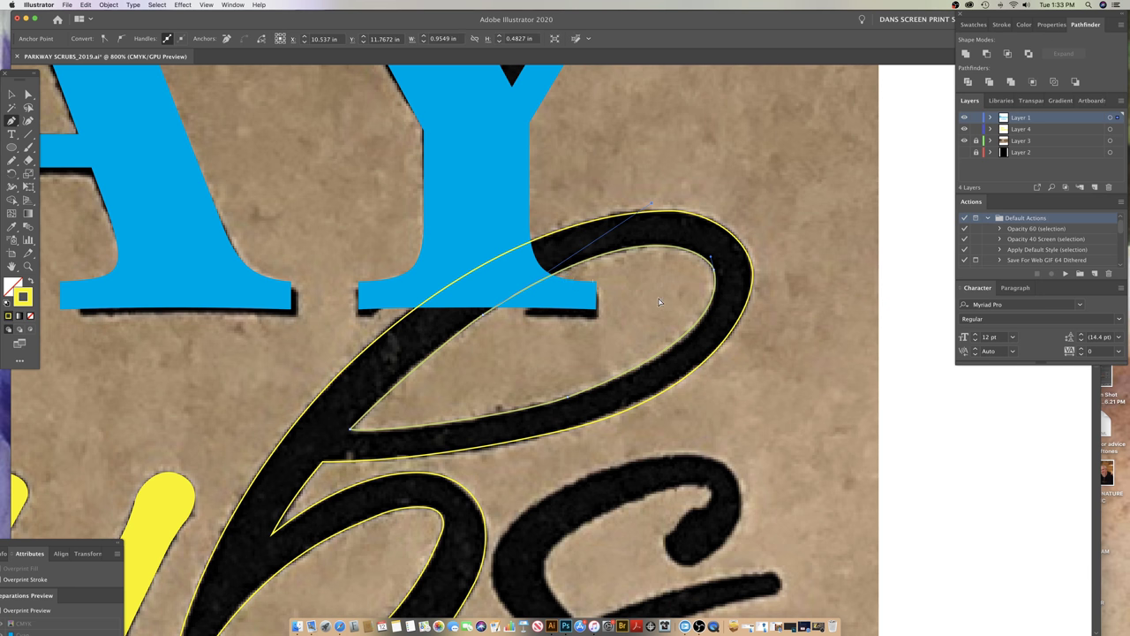
{"action": "left_click", "coordinate": [659, 302], "text": "super"}
- Adjust the right-hand handle of the anchor at the top of the "b" outer loop, and deselect
{"action": "left_click", "coordinate": [672, 211], "text": "super"}
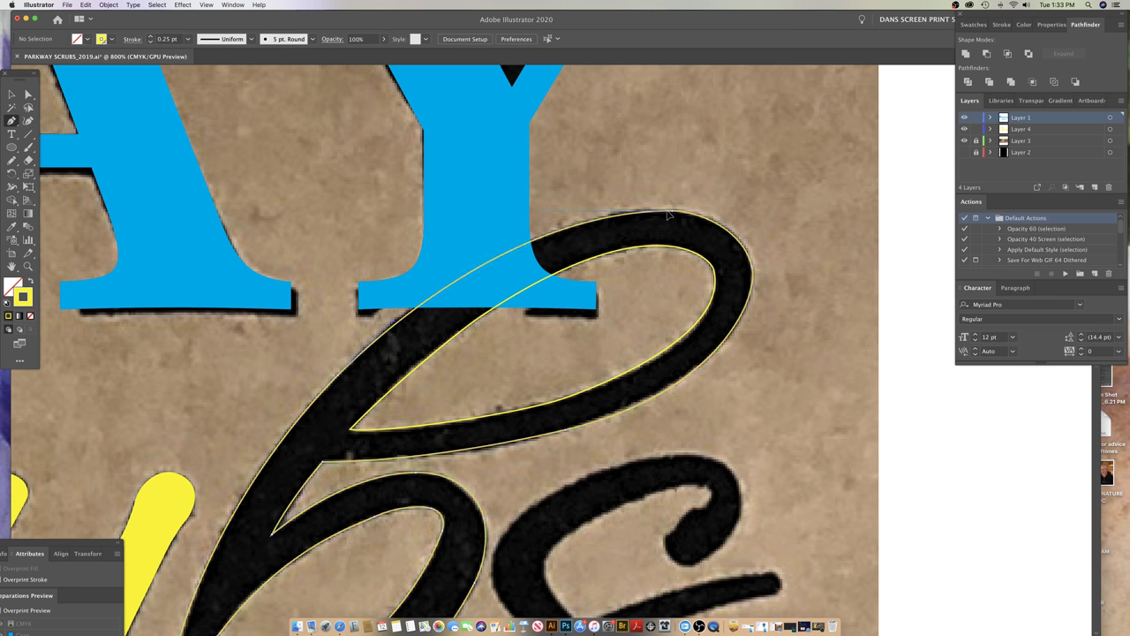
{"action": "left_click_drag", "start_coordinate": [672, 215], "coordinate": [708, 214]}
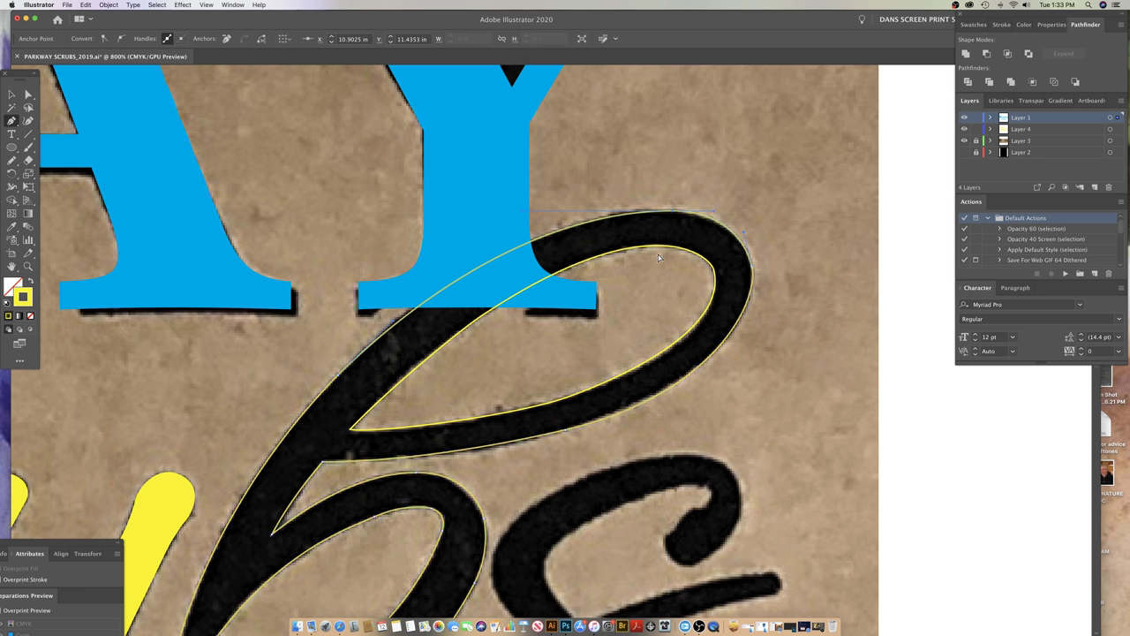
{"action": "left_click", "coordinate": [753, 279]}
{"action": "left_click", "coordinate": [780, 289]}
- Switch to outline view and adjust the lower handle of the anchor at the right end of the "b" loop's inner opening, and deselect
{"action": "key", "text": "super+y"}
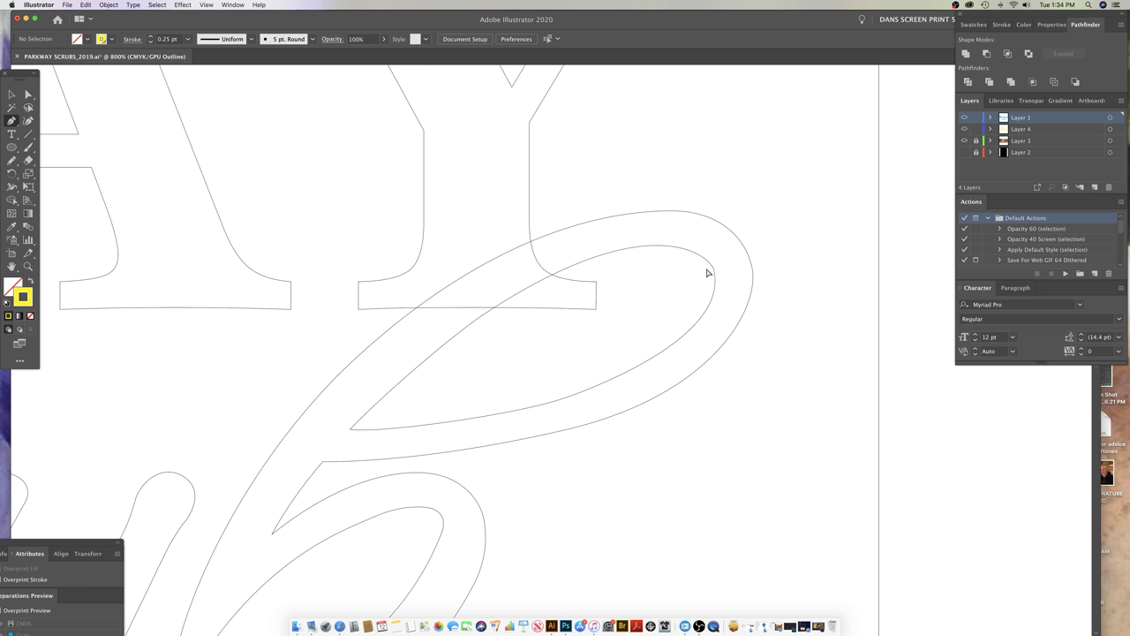
{"action": "key", "text": "z"}
{"action": "left_click_drag", "start_coordinate": [690, 244], "coordinate": [922, 414]}
{"action": "left_click_drag", "start_coordinate": [826, 343], "coordinate": [726, 401]}
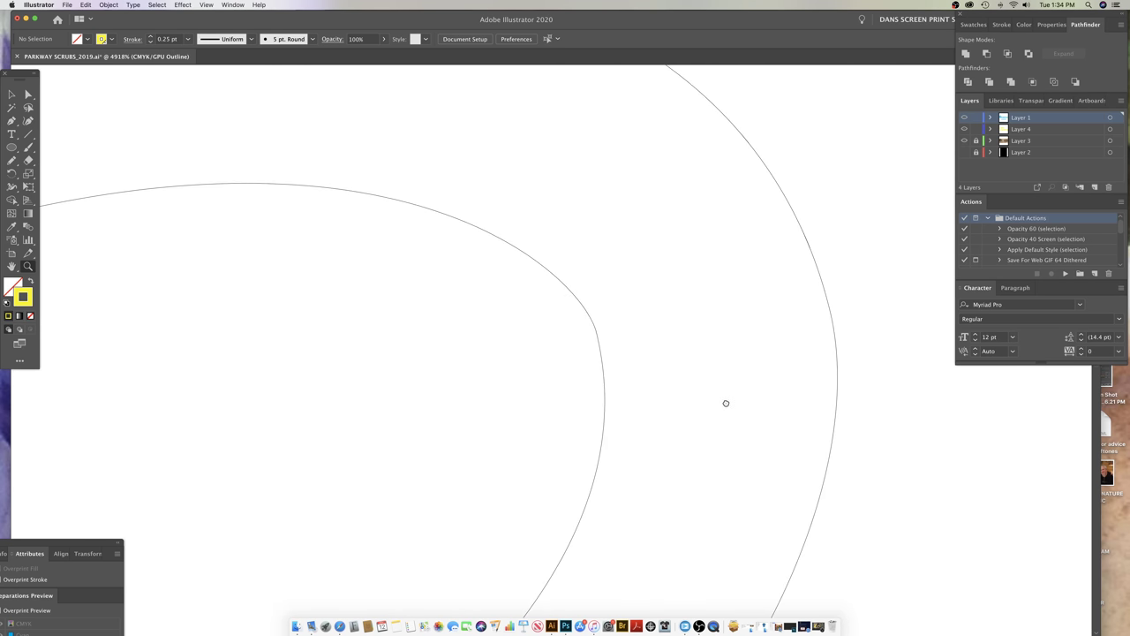
{"action": "left_click", "coordinate": [600, 357], "text": "super"}
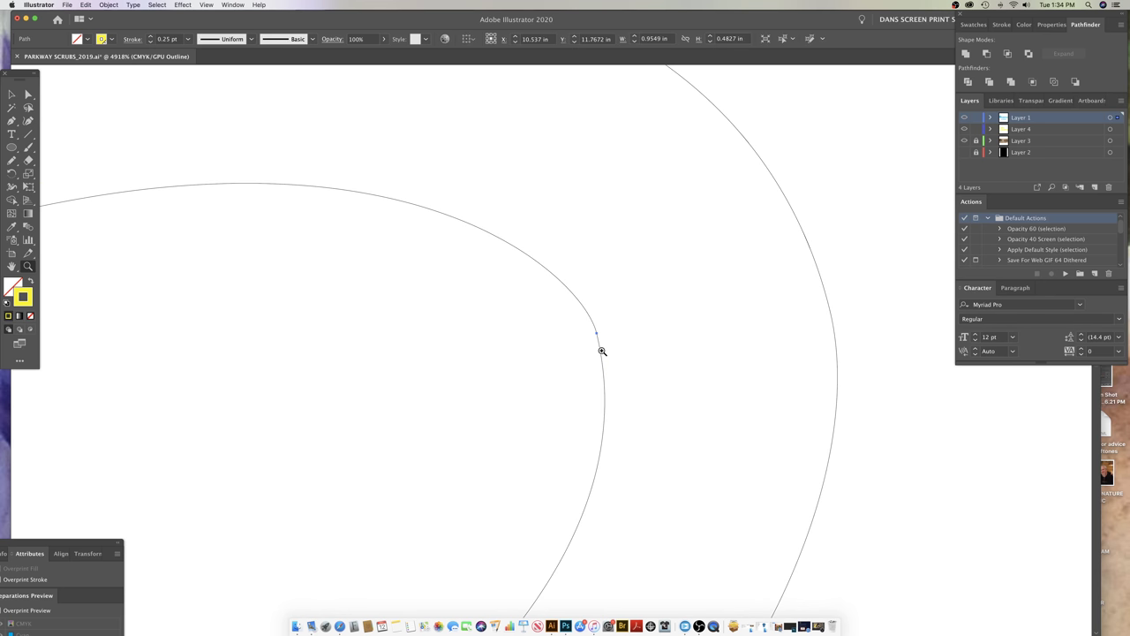
{"action": "key", "text": "p"}
{"action": "left_click", "coordinate": [600, 344]}
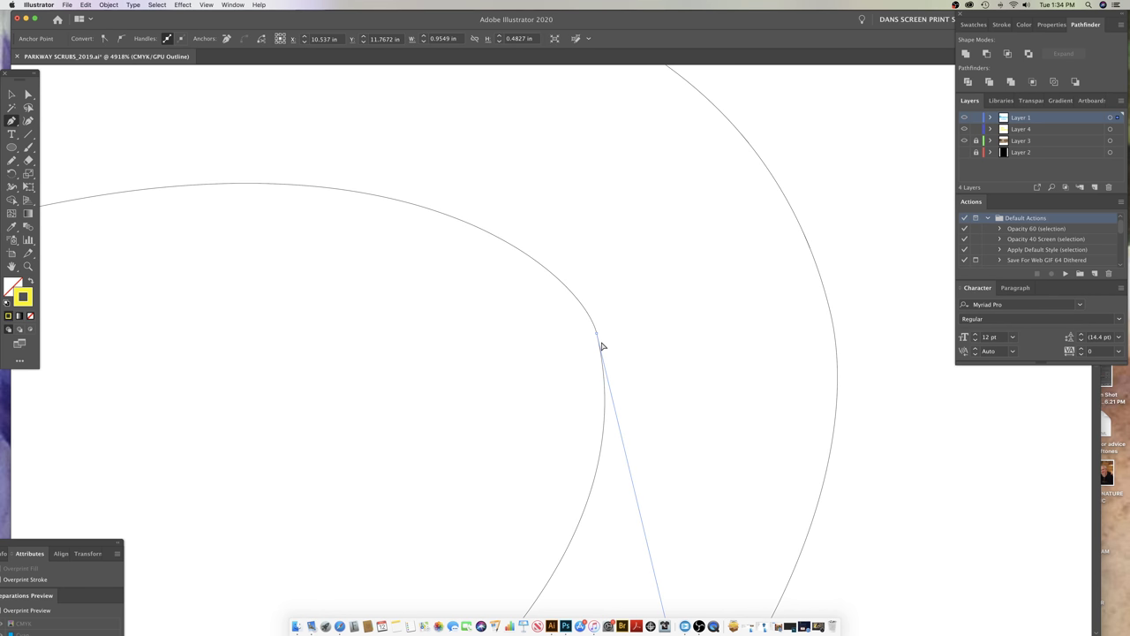
{"action": "left_click", "coordinate": [597, 335], "text": "super"}
{"action": "left_click_drag", "start_coordinate": [646, 412], "coordinate": [616, 242]}
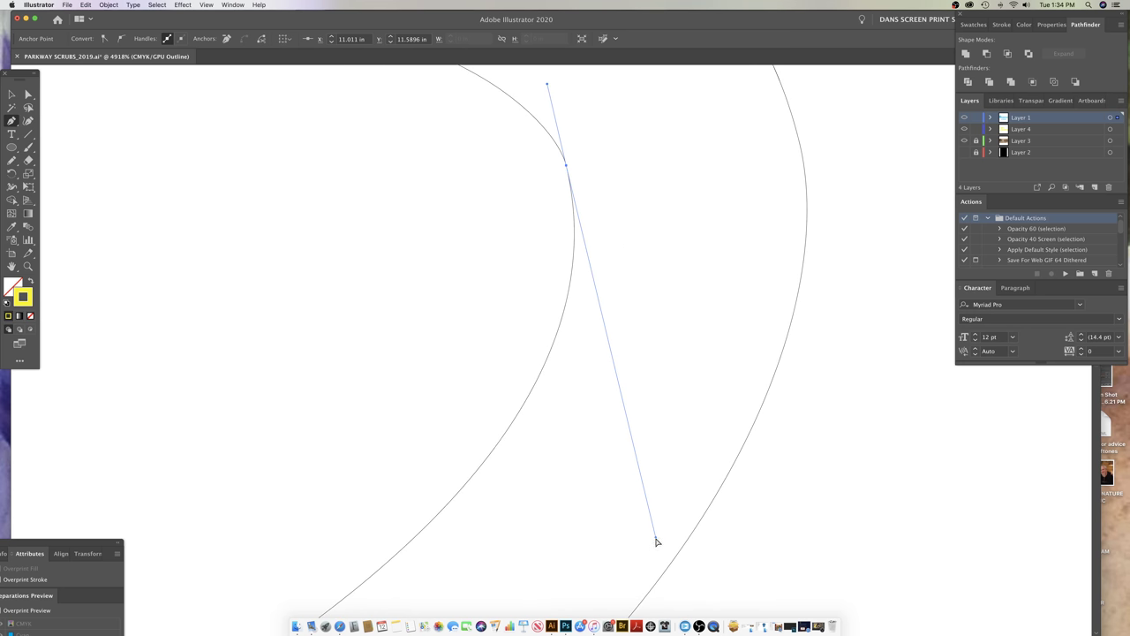
{"action": "left_click_drag", "start_coordinate": [656, 536], "coordinate": [660, 529]}
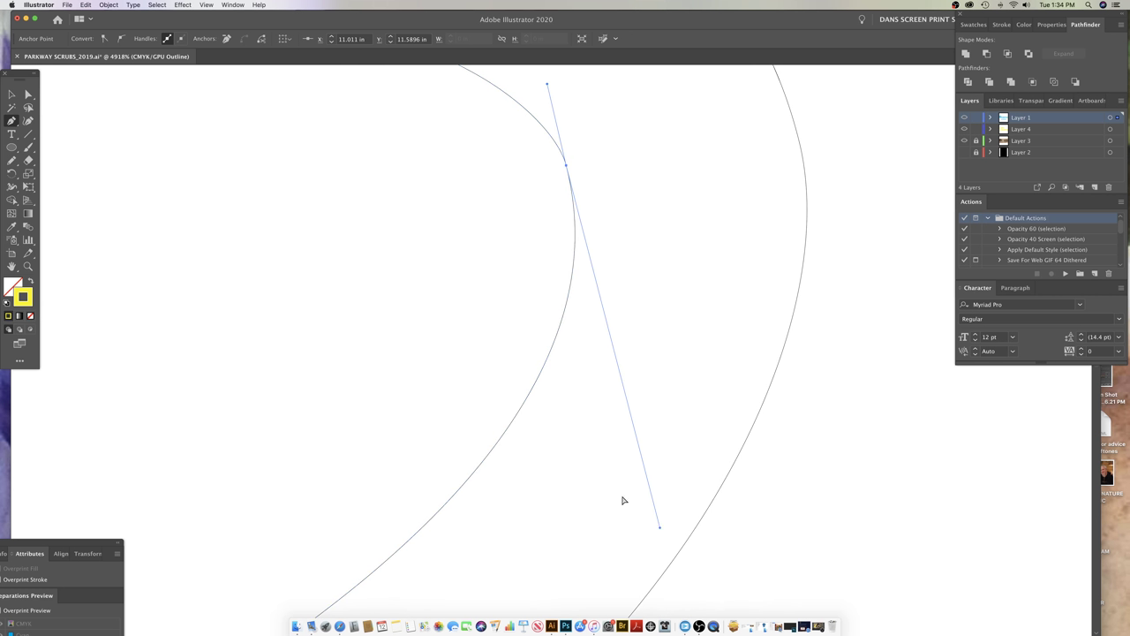
{"action": "left_click", "coordinate": [479, 359], "text": "super"}
- Adjust the upper handle of the same right-end anchor on the inner opening to smooth the curve, and deselect
{"action": "key", "text": "z"}
{"action": "scroll", "coordinate": [523, 338], "scroll_direction": "up", "scroll_amount": 5}
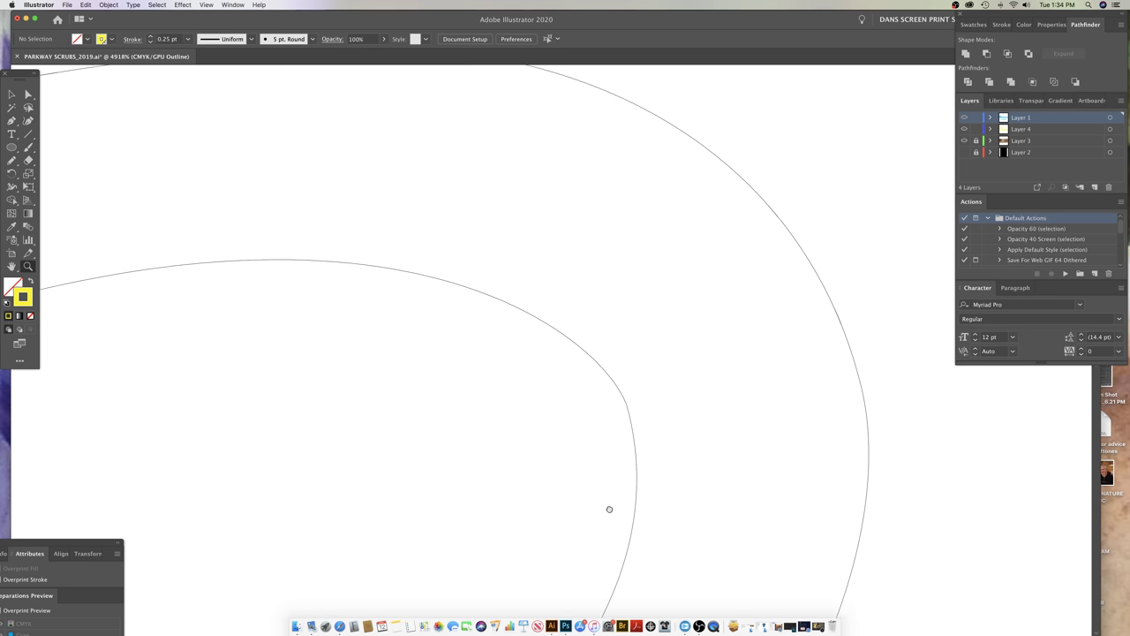
{"action": "left_click", "coordinate": [624, 405], "text": "super"}
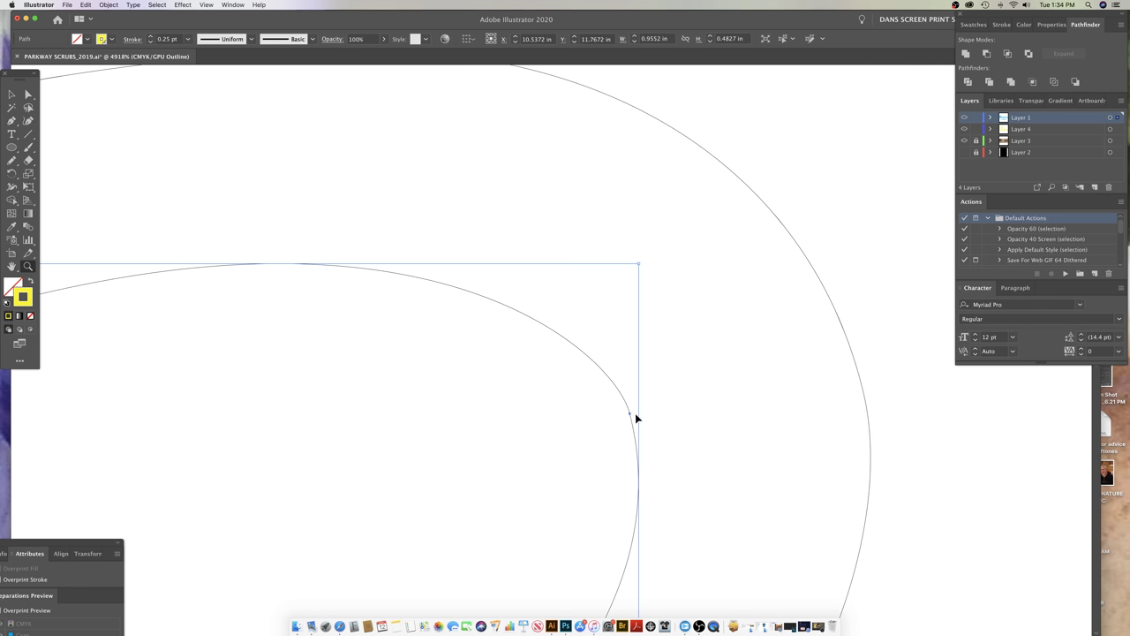
{"action": "scroll", "coordinate": [636, 418], "scroll_direction": "right", "scroll_amount": 1}
{"action": "key", "text": "o"}
{"action": "key", "text": "p"}
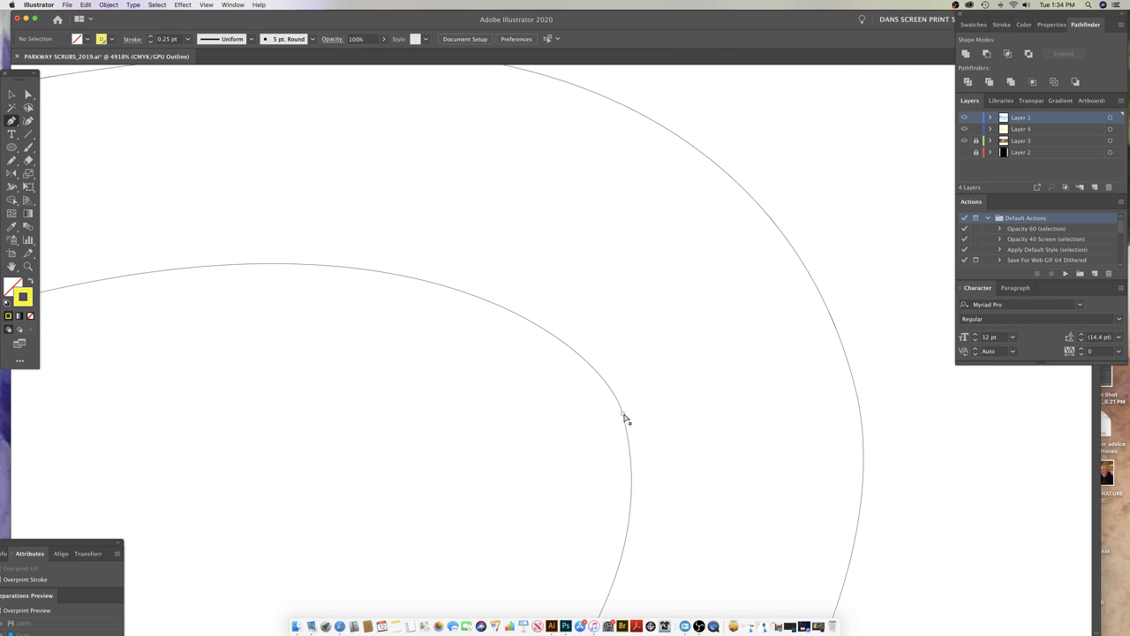
{"action": "left_click", "coordinate": [622, 413]}
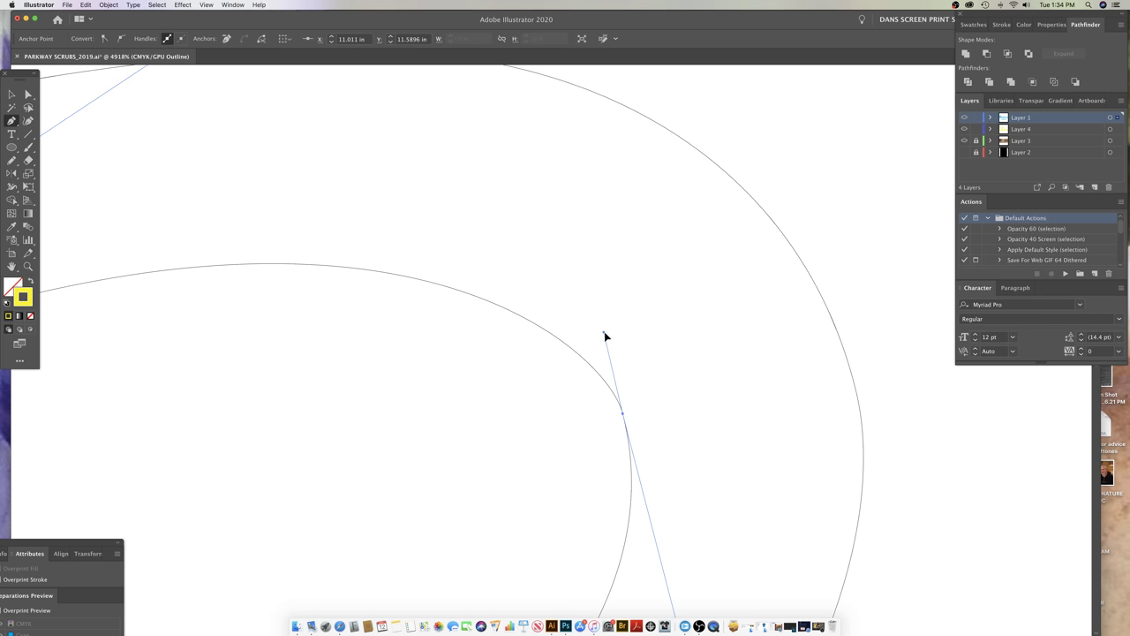
{"action": "left_click_drag", "start_coordinate": [604, 331], "coordinate": [606, 330]}
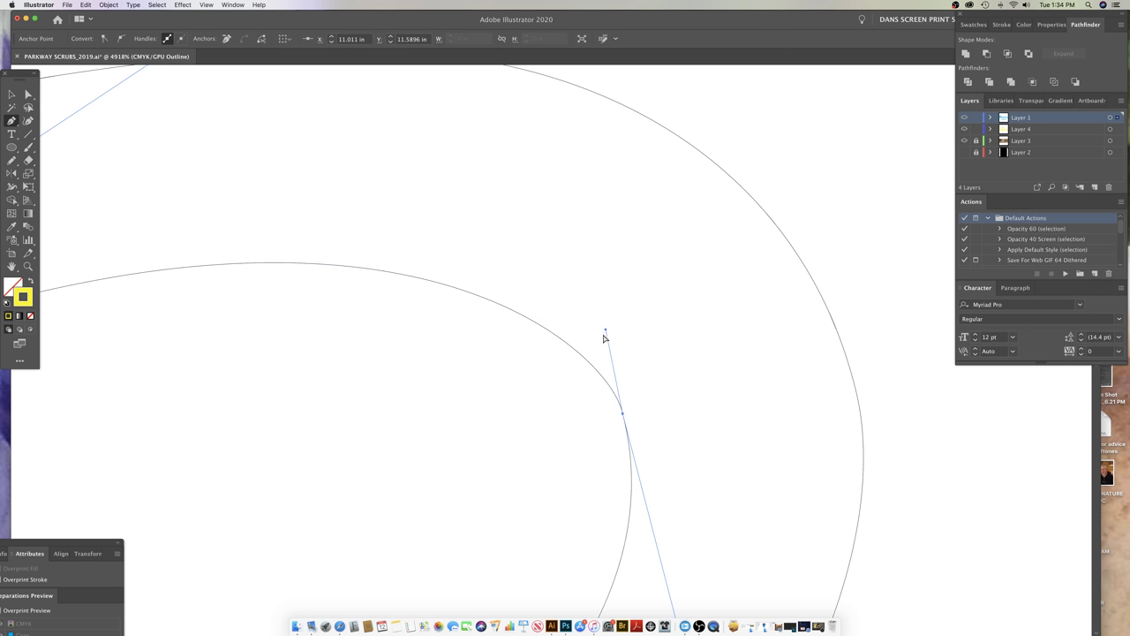
{"action": "left_click", "coordinate": [590, 428], "text": "super"}
- Refine the inner opening's right-hand curve with the lower handle of its right-end anchor, and deselect the path
{"action": "key", "text": "z"}
{"action": "left_click", "coordinate": [613, 507], "text": "alt"}
{"action": "left_click", "coordinate": [613, 507], "text": "alt"}
{"action": "left_click", "coordinate": [613, 507], "text": "alt"}
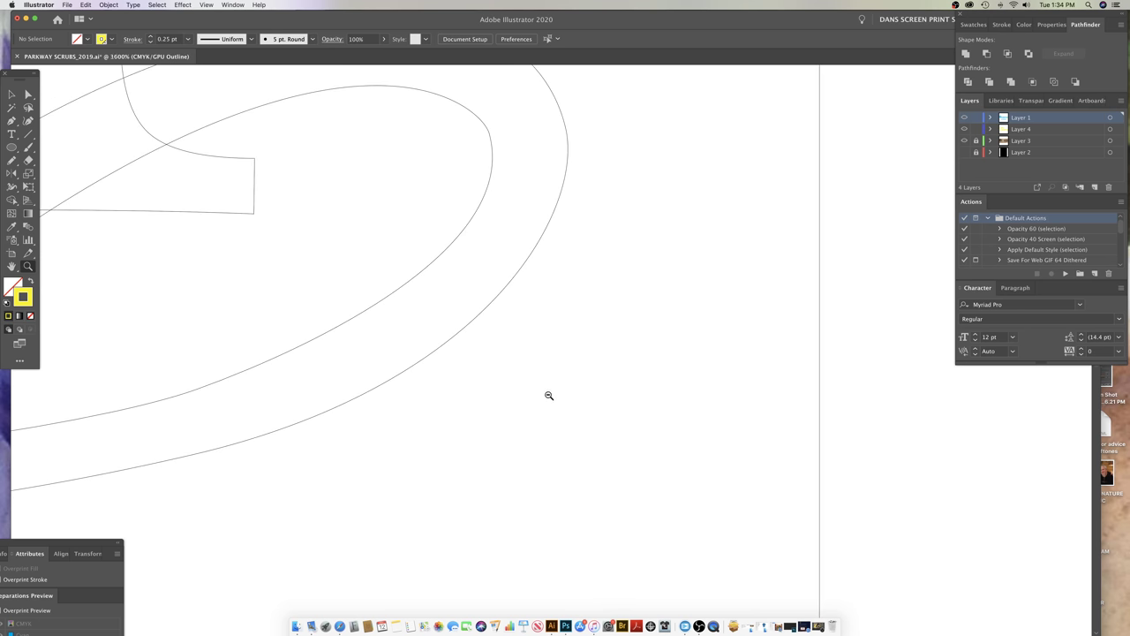
{"action": "left_click", "coordinate": [527, 359], "text": "alt"}
{"action": "left_click_drag", "start_coordinate": [522, 357], "coordinate": [681, 477]}
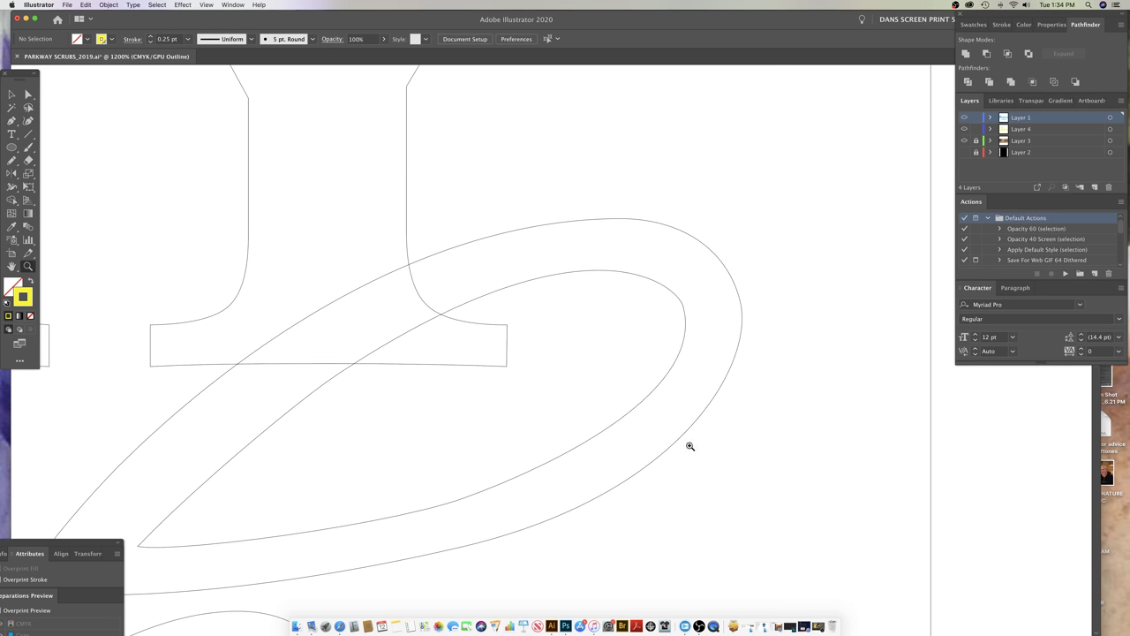
{"action": "left_click", "coordinate": [647, 400]}
{"action": "key", "text": "z"}
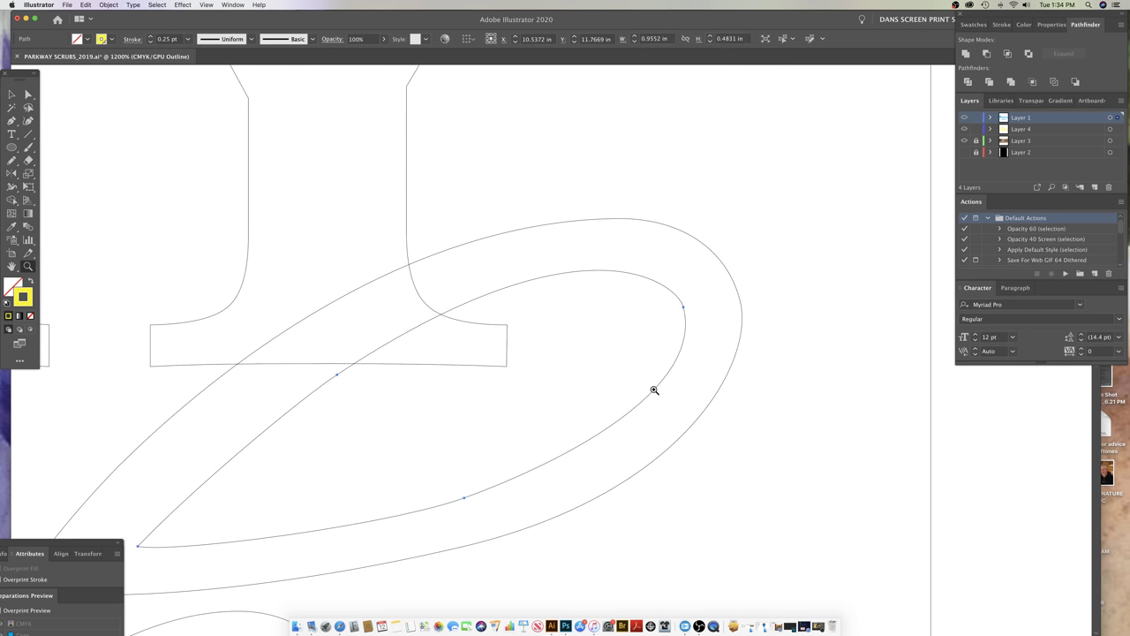
{"action": "key", "text": "p"}
{"action": "key", "text": "super+shift+a"}
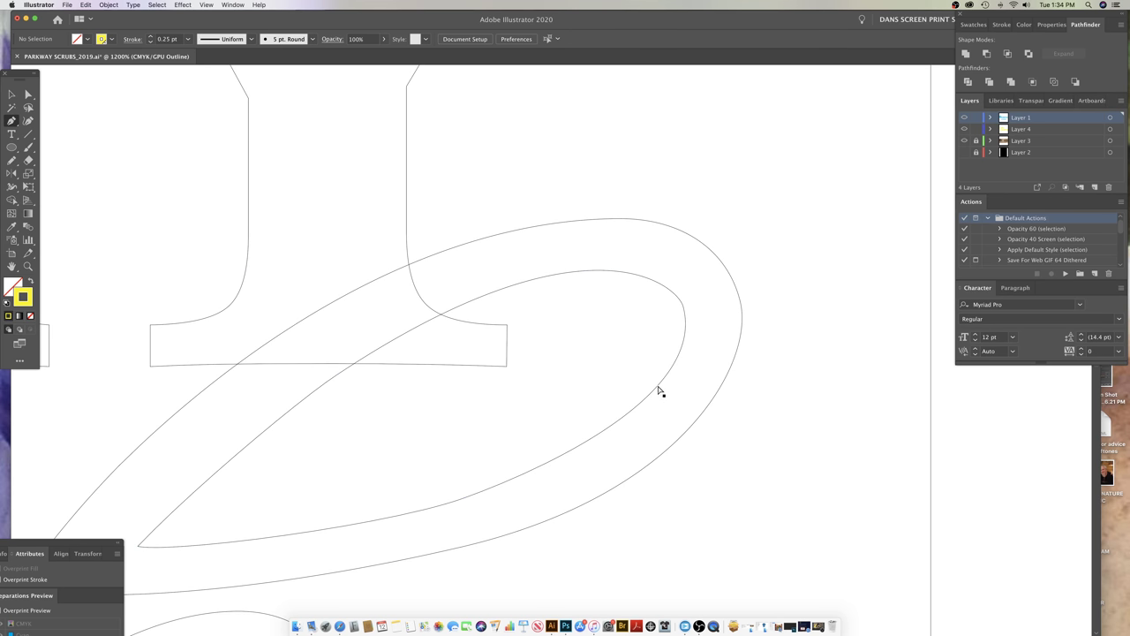
{"action": "left_click", "coordinate": [658, 391]}
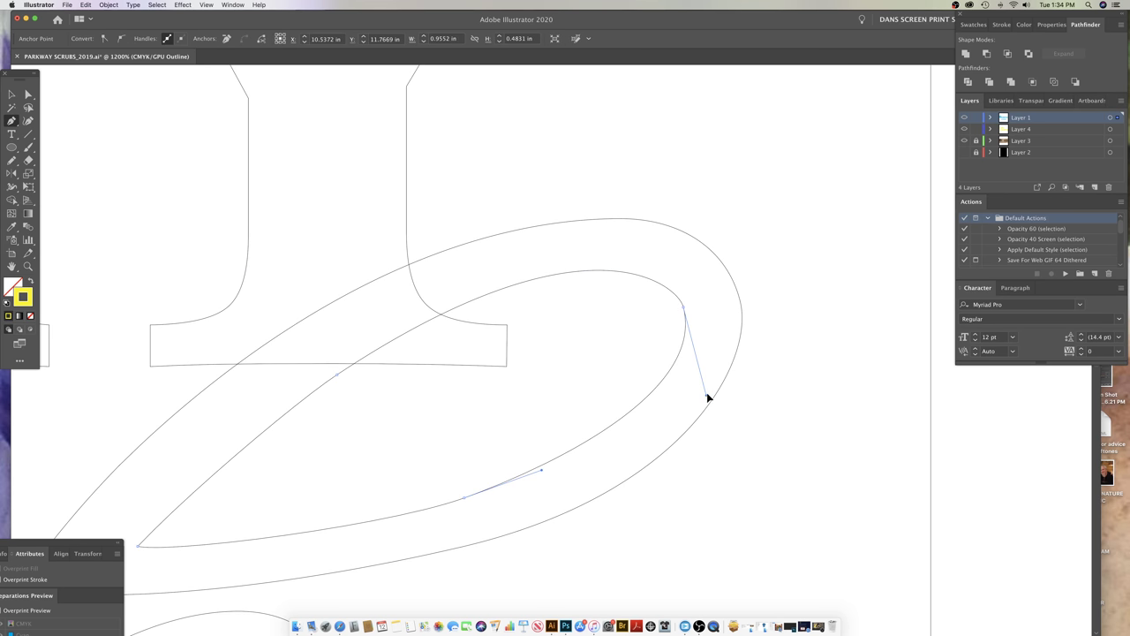
{"action": "key", "text": "super+shift+a"}
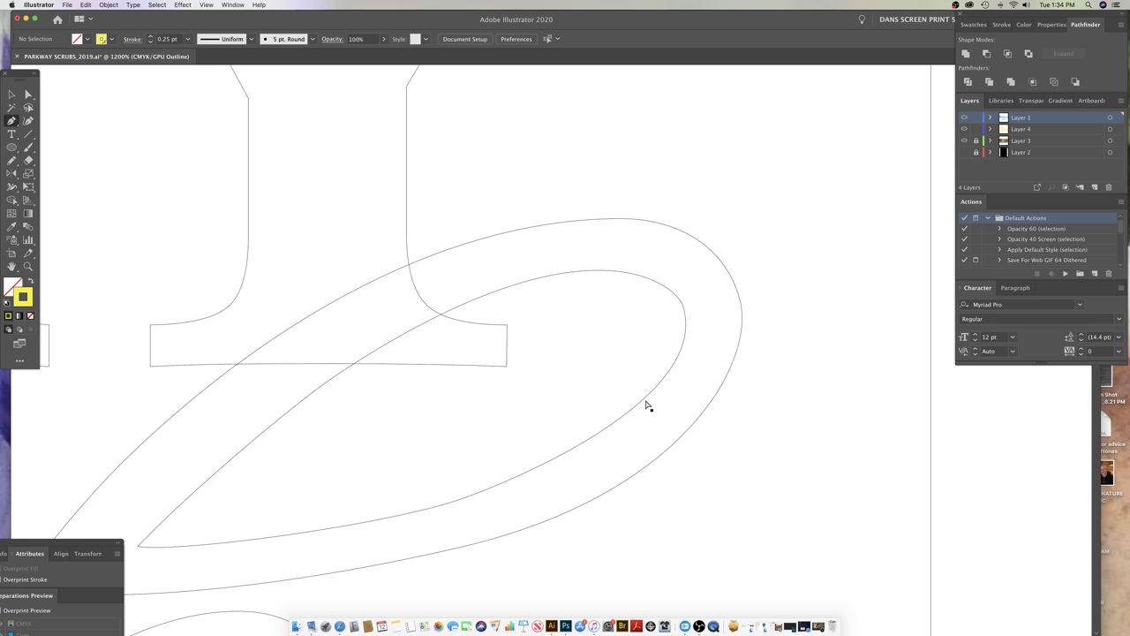
- Reposition the anchor on the inner opening's lower edge slightly and adjust its handles for a smoother curve, and deselect
{"action": "scroll", "coordinate": [645, 405], "scroll_direction": "down", "scroll_amount": 5}
{"action": "scroll", "coordinate": [680, 330], "scroll_direction": "left", "scroll_amount": 3}
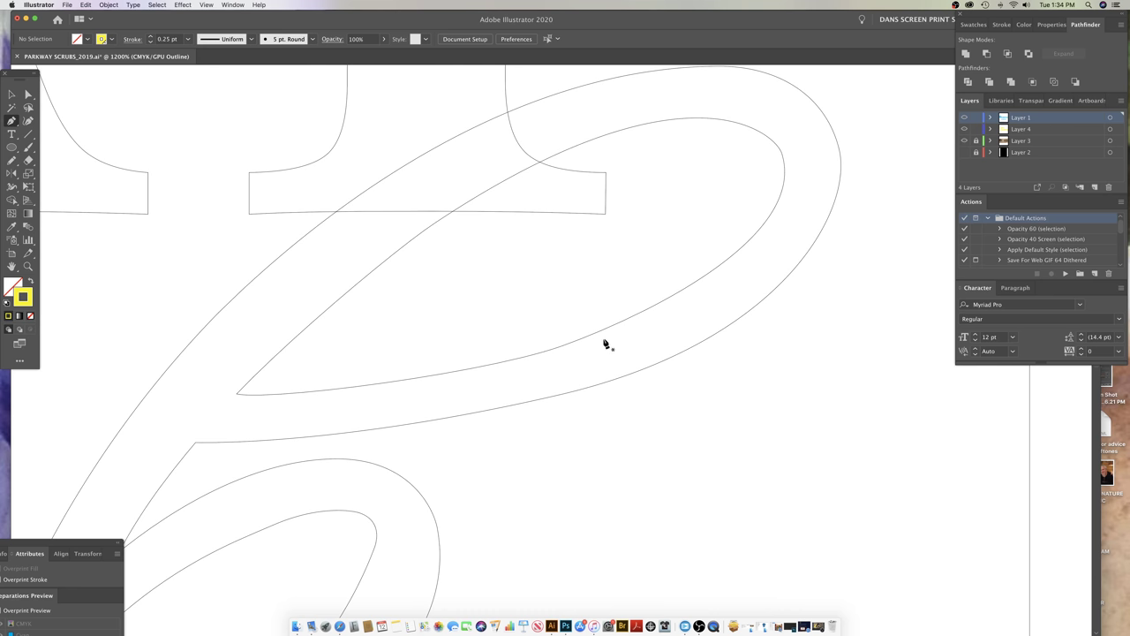
{"action": "left_click", "coordinate": [546, 355]}
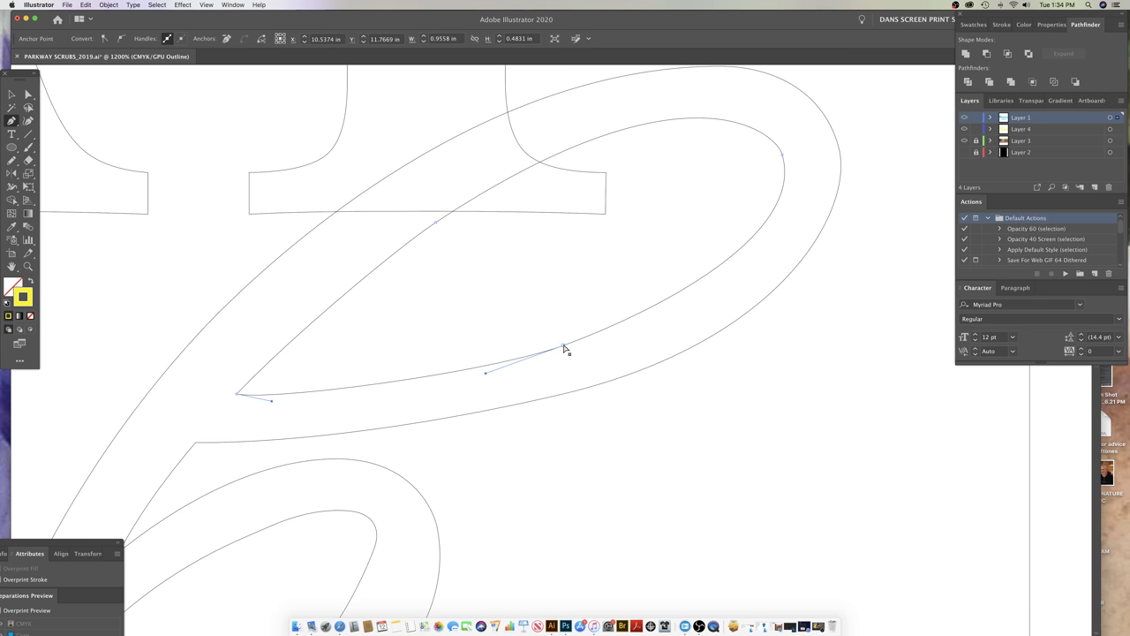
{"action": "left_click_drag", "start_coordinate": [563, 345], "coordinate": [643, 315]}
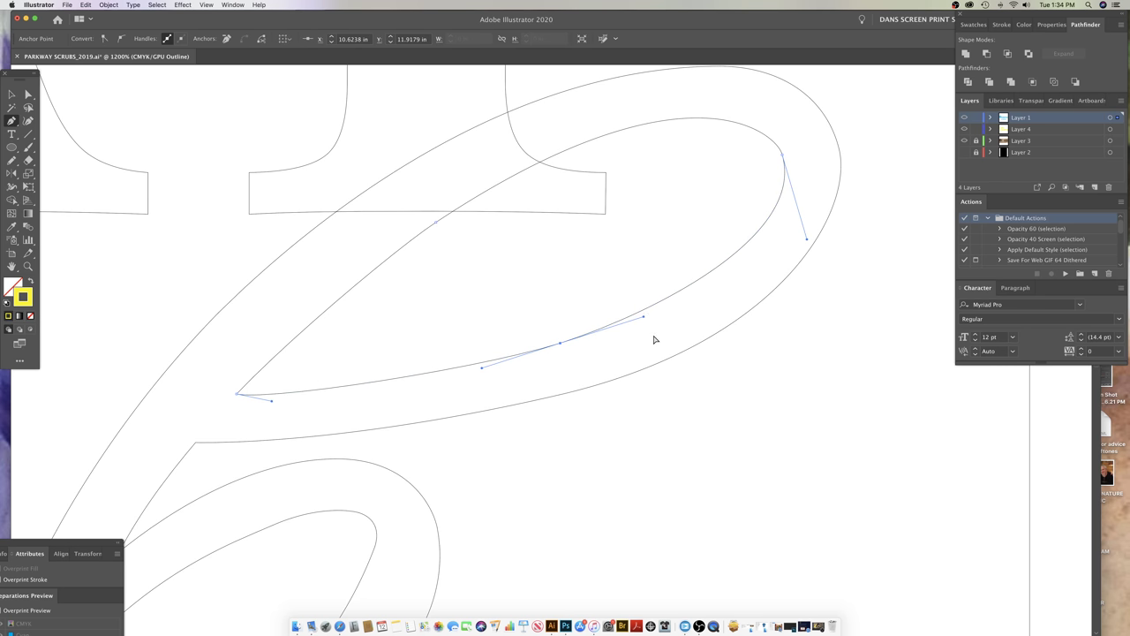
{"action": "left_click", "coordinate": [654, 339]}
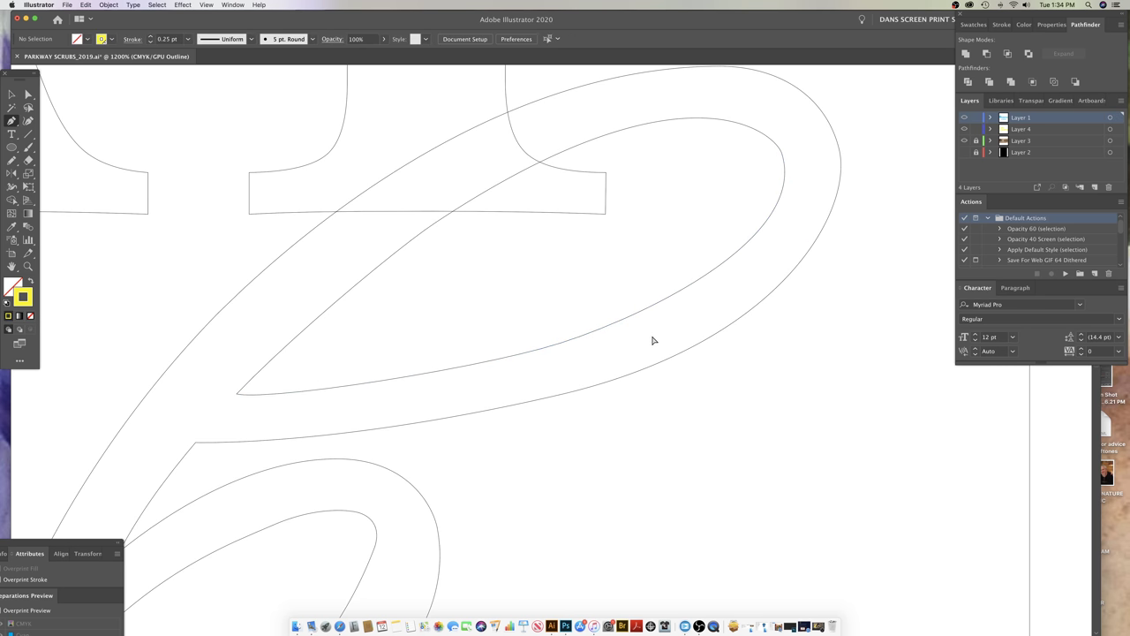
- Shorten and tilt the left handle of the anchor on the lower edge of the "b" outer loop, and deselect
{"action": "left_click", "coordinate": [593, 391]}
{"action": "left_click", "coordinate": [558, 396]}
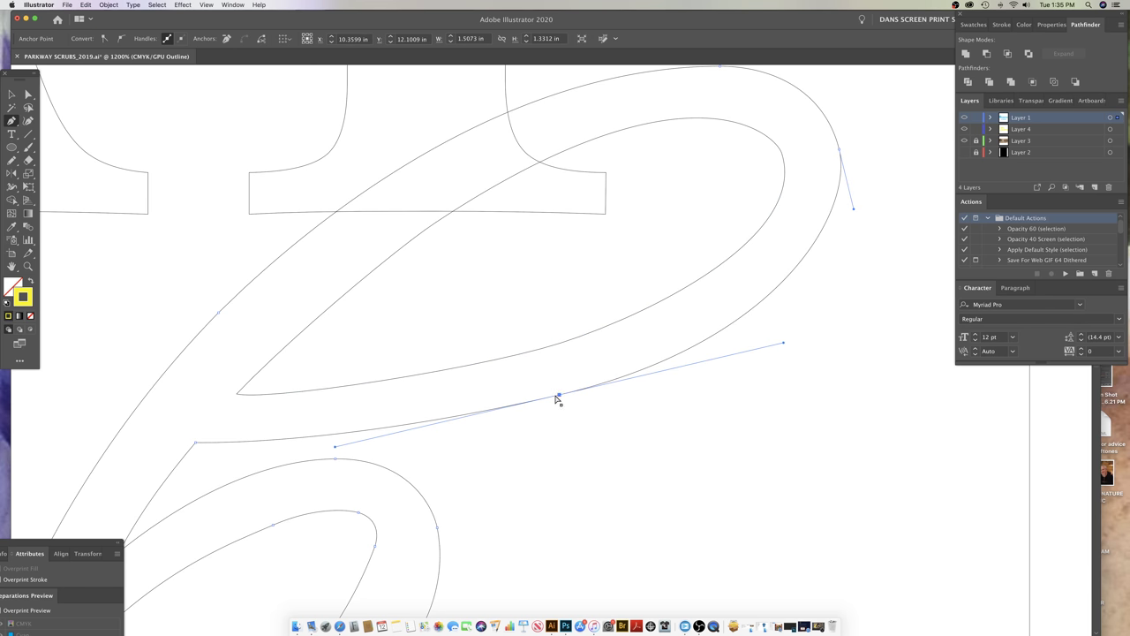
{"action": "left_click", "coordinate": [557, 397]}
{"action": "left_click_drag", "start_coordinate": [336, 447], "coordinate": [366, 448]}
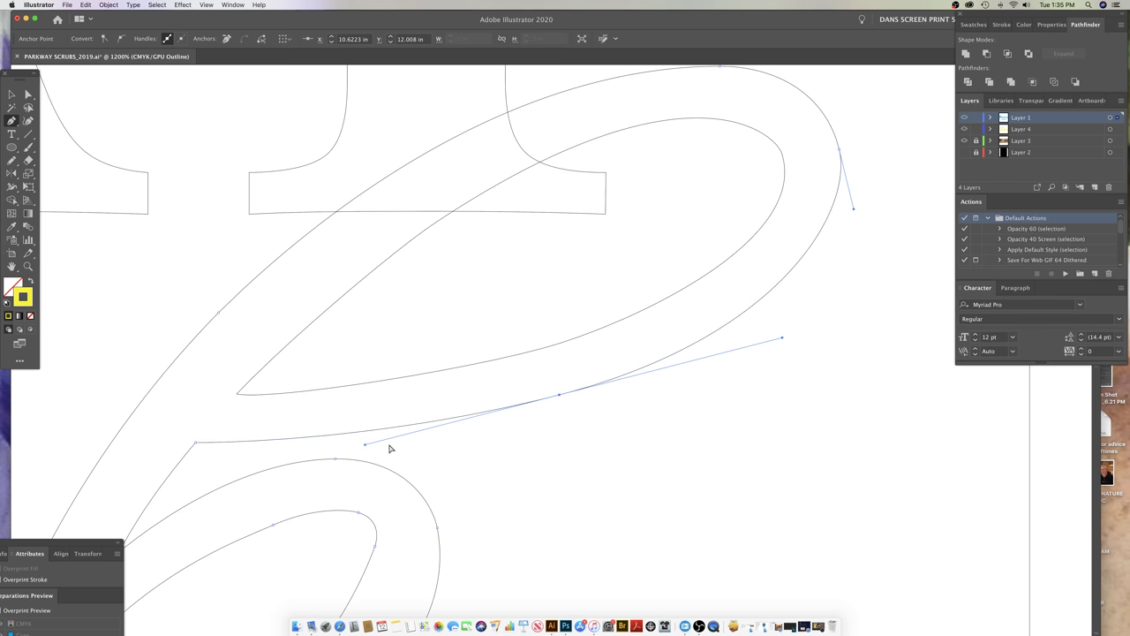
{"action": "left_click", "coordinate": [553, 443], "text": "super"}
- Bring the whole "b" into view and return to preview mode to compare the outline with the artwork
{"action": "key", "text": "z"}
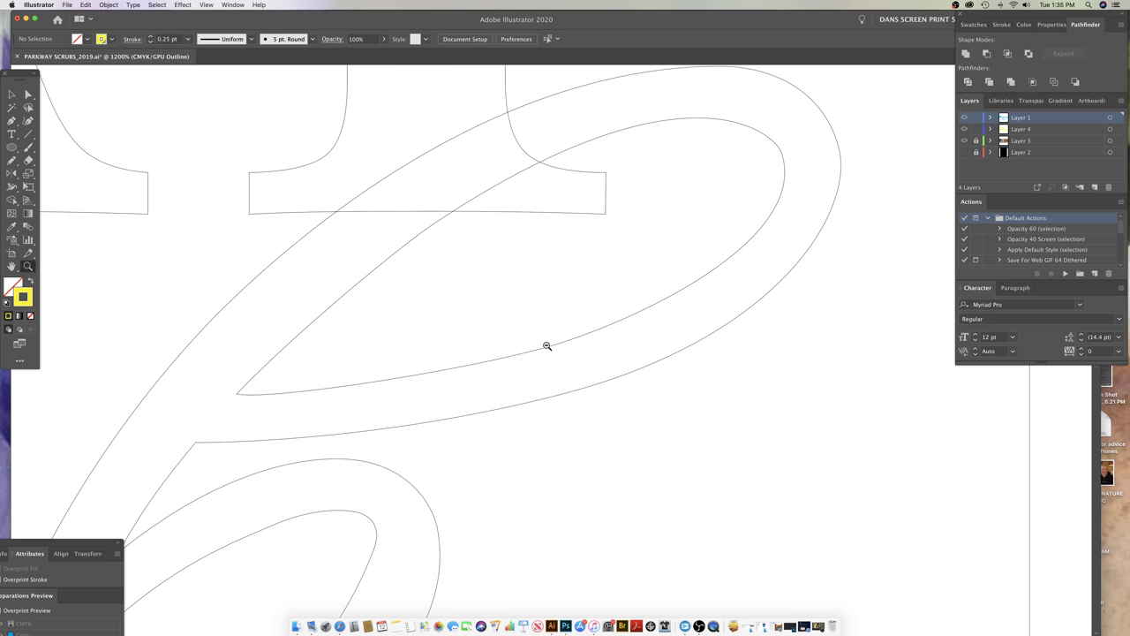
{"action": "left_click", "coordinate": [547, 345], "text": "alt"}
{"action": "left_click", "coordinate": [547, 345], "text": "alt"}
{"action": "left_click_drag", "start_coordinate": [556, 409], "coordinate": [597, 353]}
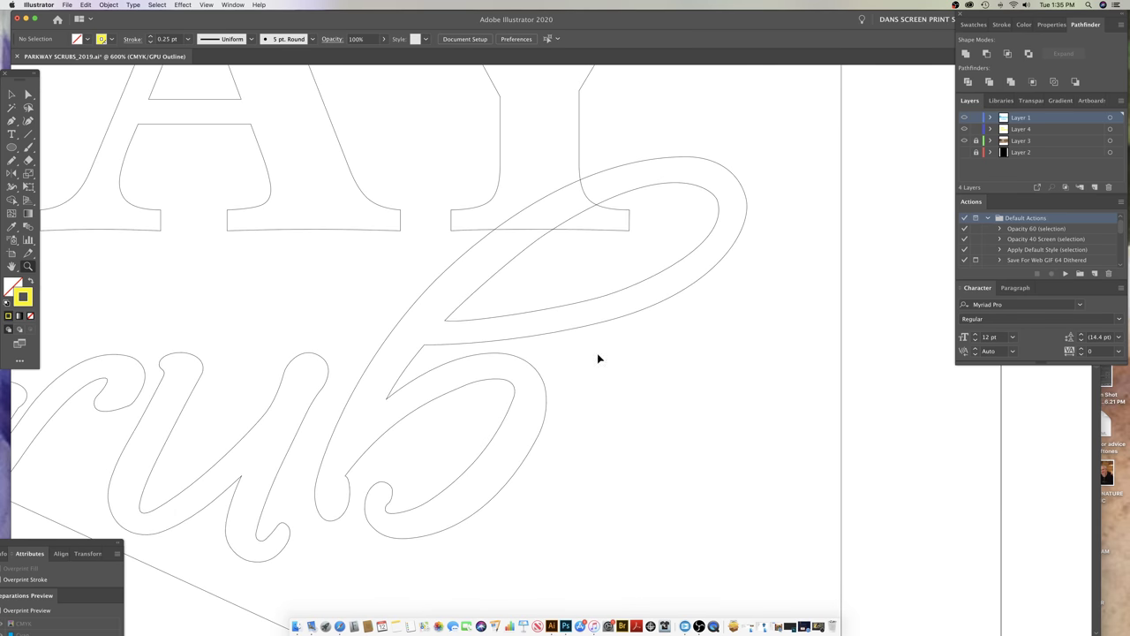
{"action": "key", "text": "super+y"}
{"action": "scroll", "coordinate": [598, 357], "scroll_direction": "right", "scroll_amount": 3}
{"action": "scroll", "coordinate": [598, 357], "scroll_direction": "up", "scroll_amount": 2}
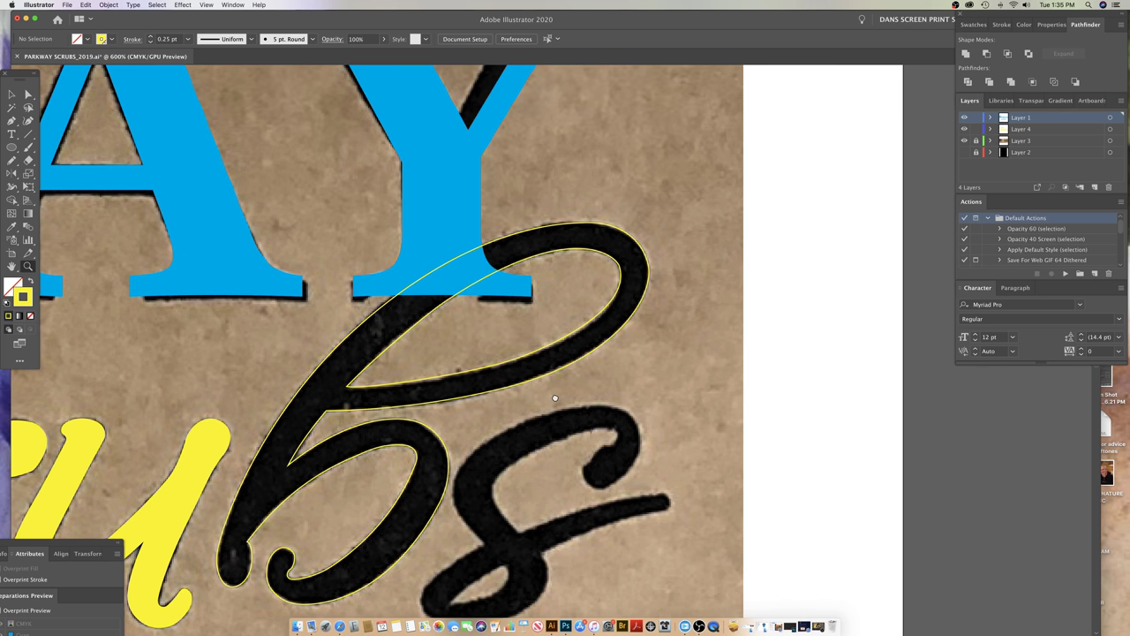
- Select the "b" outline together with its inner opening, remove the stroke and fill both with the yellow swatch
{"action": "left_click", "coordinate": [594, 323]}
{"action": "left_click_drag", "start_coordinate": [514, 308], "coordinate": [566, 332]}
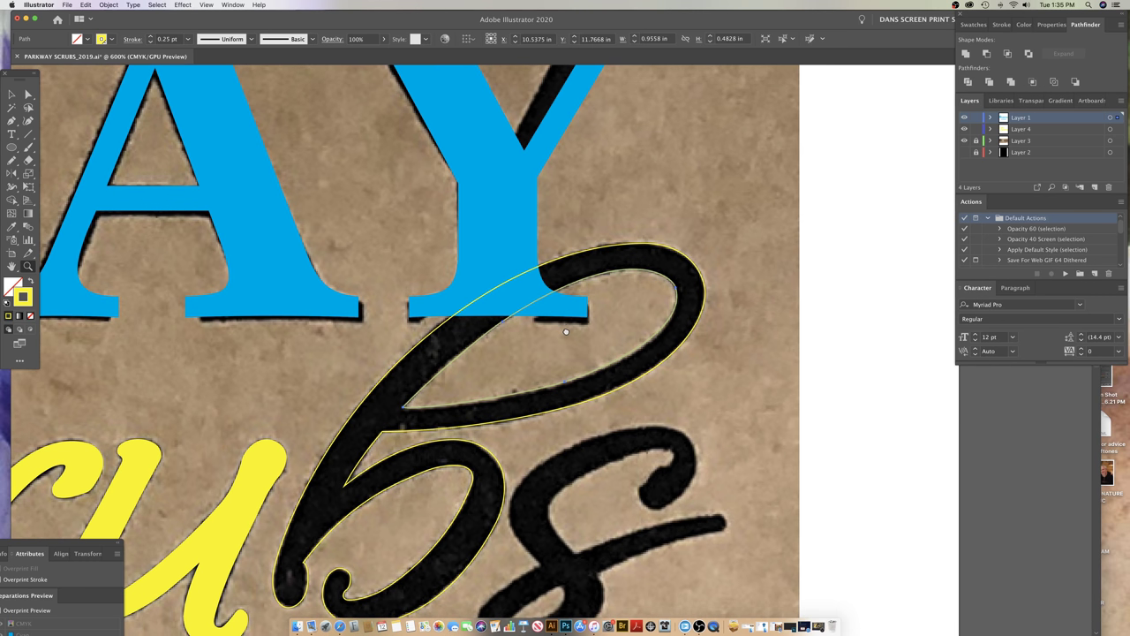
{"action": "key", "text": "v"}
{"action": "left_click_drag", "start_coordinate": [698, 340], "coordinate": [650, 308]}
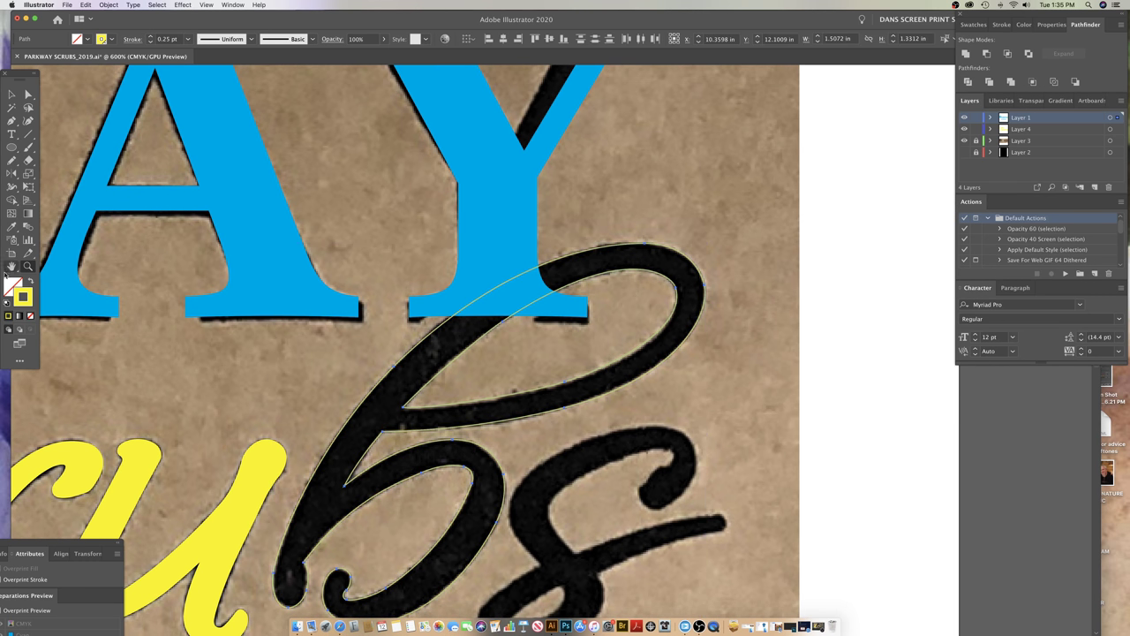
{"action": "left_click", "coordinate": [31, 317]}
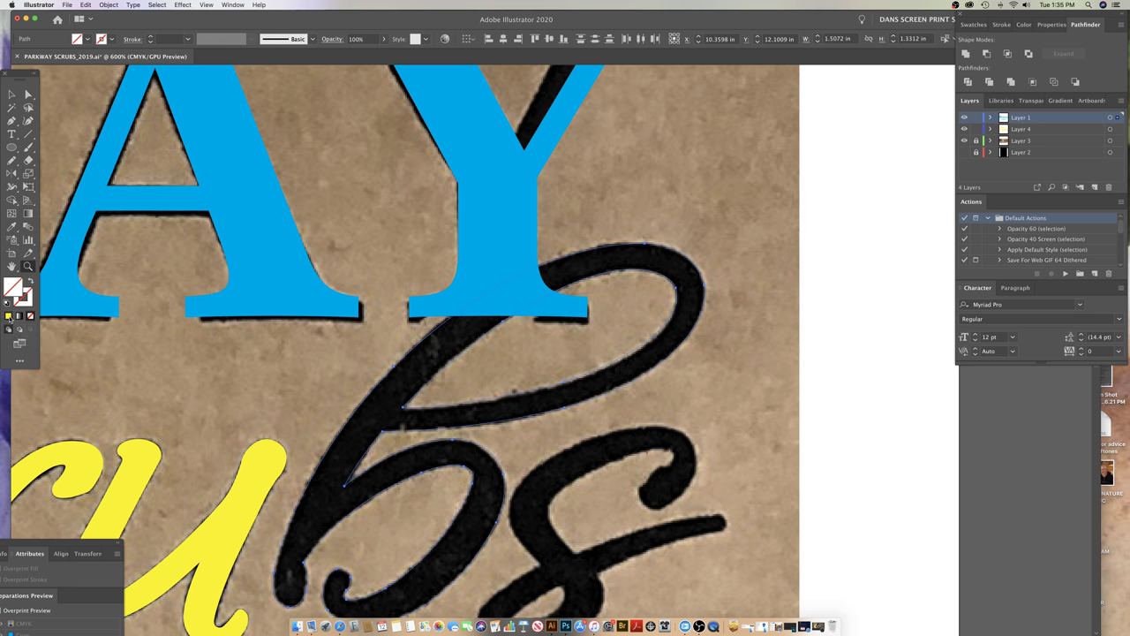
{"action": "left_click", "coordinate": [8, 316]}
{"action": "scroll", "coordinate": [541, 369], "scroll_direction": "down", "scroll_amount": 2}
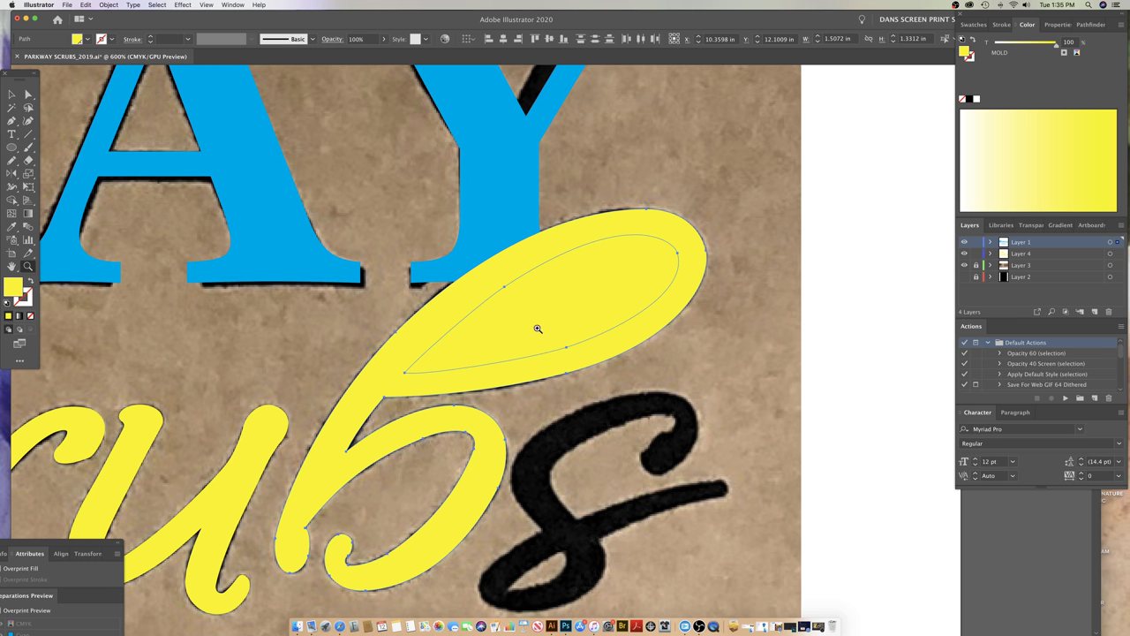
- Split the "b" shape along its inner opening with the Pathfinder Divide operation, and deselect
{"action": "key", "text": "v"}
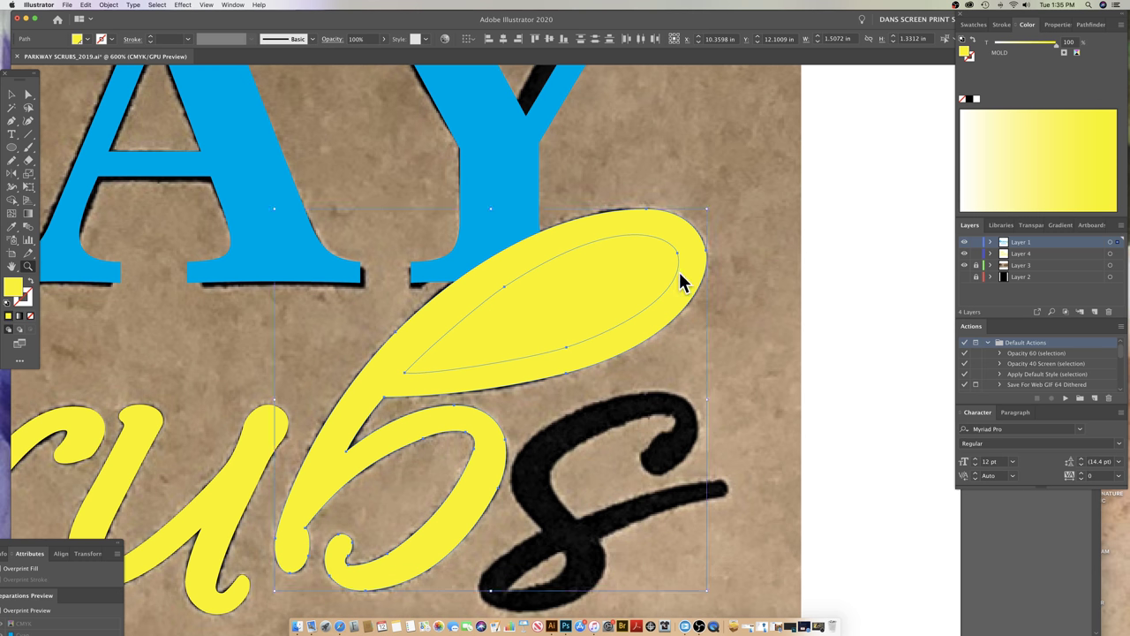
{"action": "left_click", "coordinate": [736, 299]}
{"action": "key", "text": "z"}
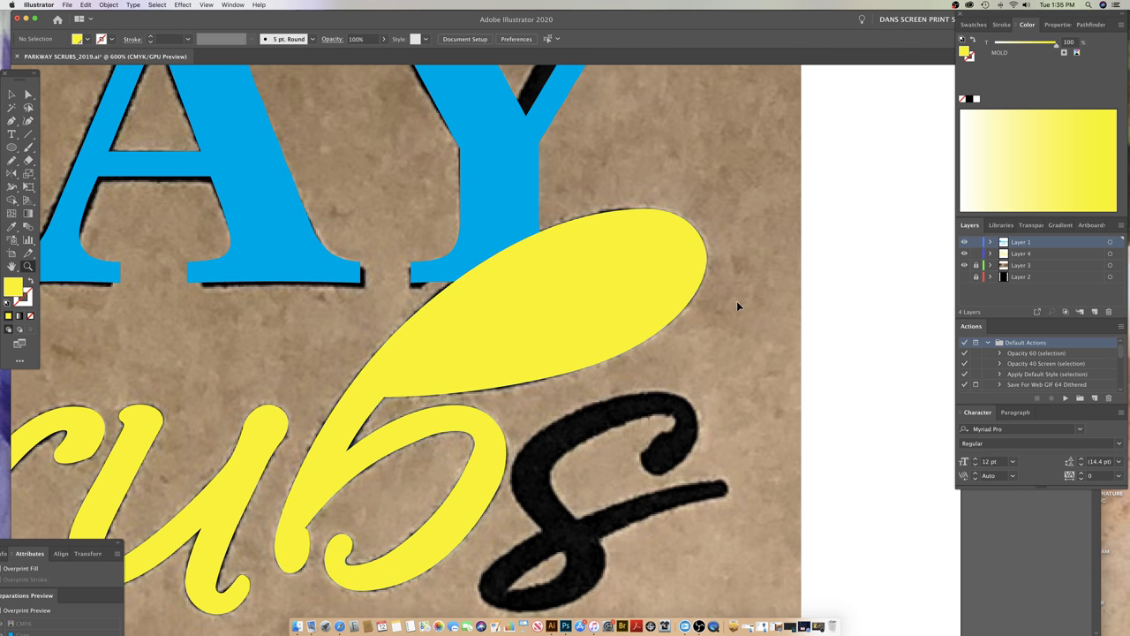
{"action": "left_click", "coordinate": [611, 275]}
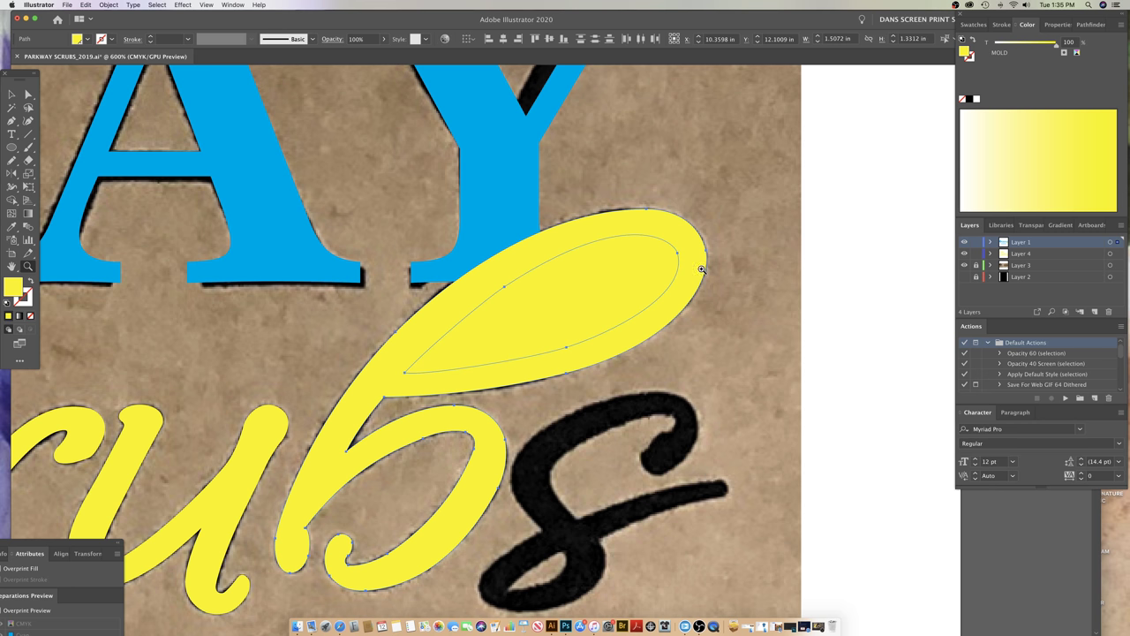
{"action": "left_click", "coordinate": [1098, 26]}
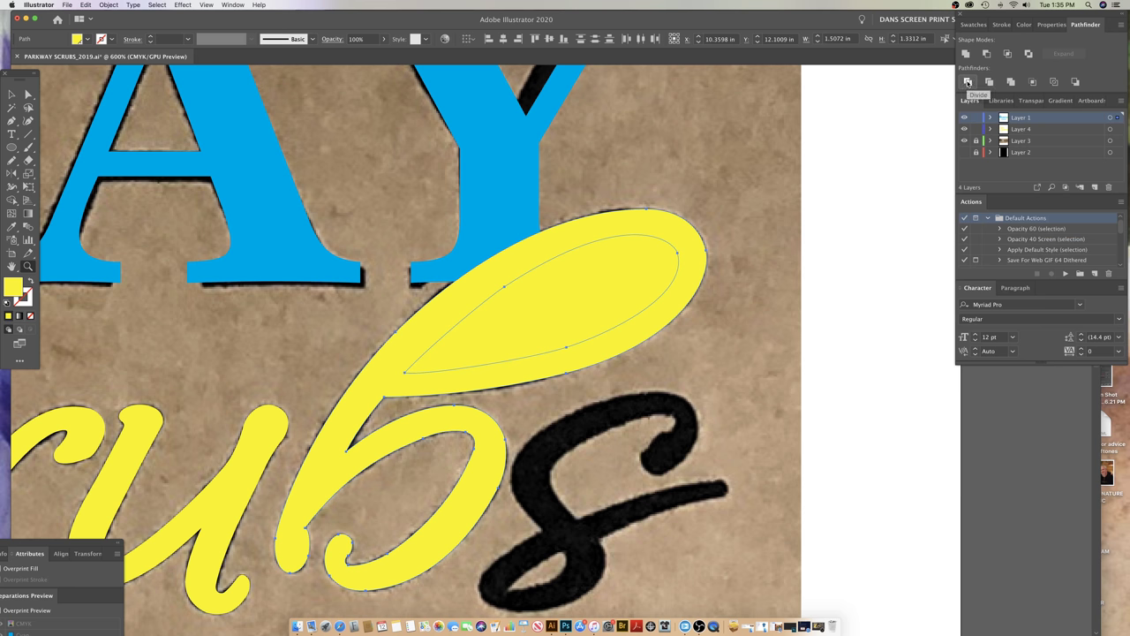
{"action": "left_click", "coordinate": [967, 82]}
{"action": "key", "text": "super+shift+a"}
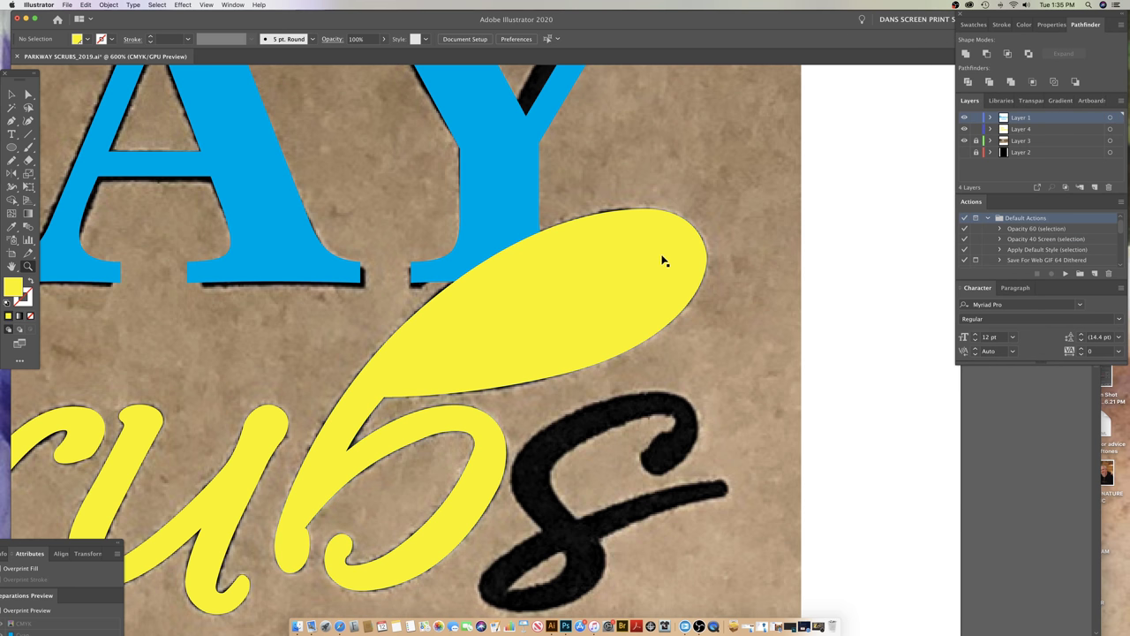
- Ungroup the divided "b" and remove the piece covering its upper loop opening
{"action": "left_click", "coordinate": [718, 257]}
{"action": "key", "text": "super+shift+g"}
{"action": "left_click", "coordinate": [757, 244], "text": "super"}
{"action": "left_click_drag", "start_coordinate": [671, 269], "coordinate": [768, 273]}
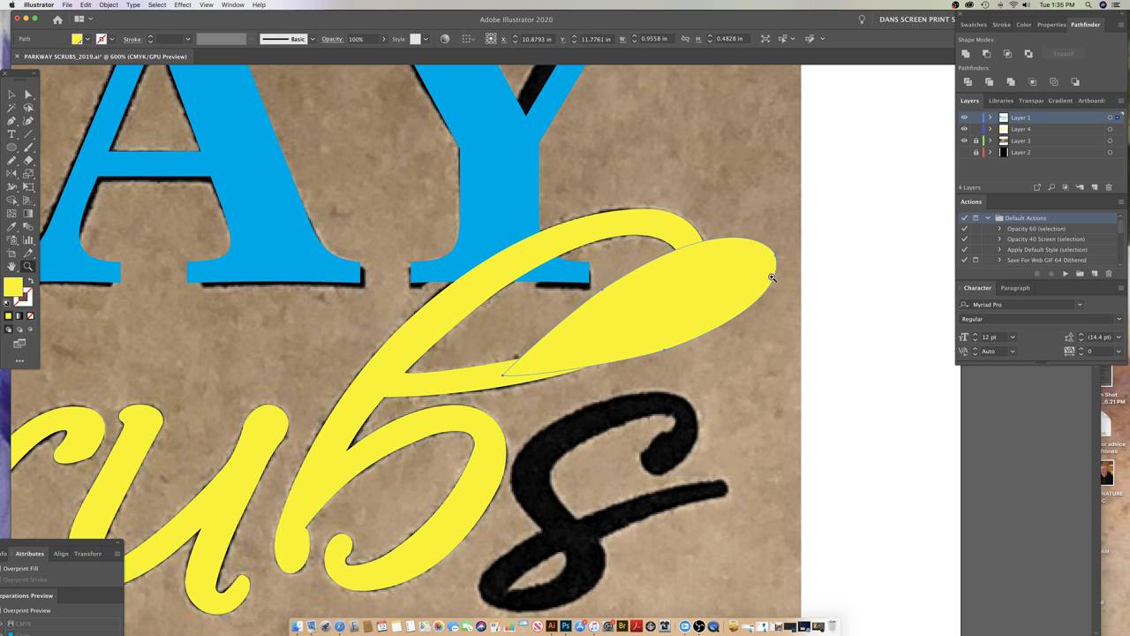
{"action": "key", "text": "Delete"}
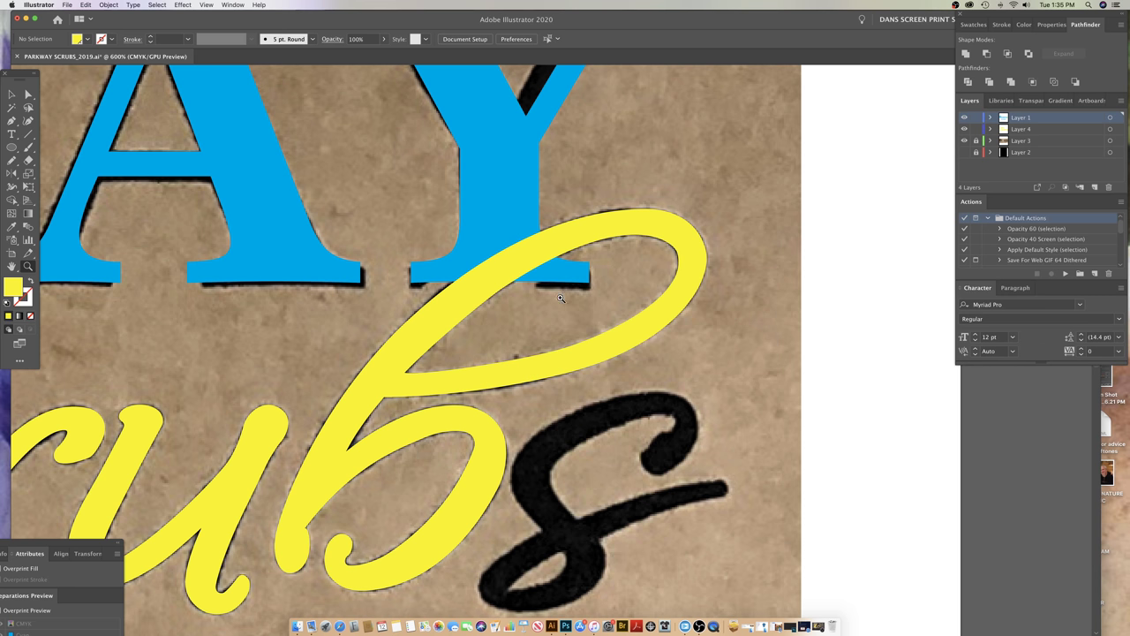
- Check the finished "b" in outline mode and return to preview mode
{"action": "left_click_drag", "start_coordinate": [562, 343], "coordinate": [510, 325]}
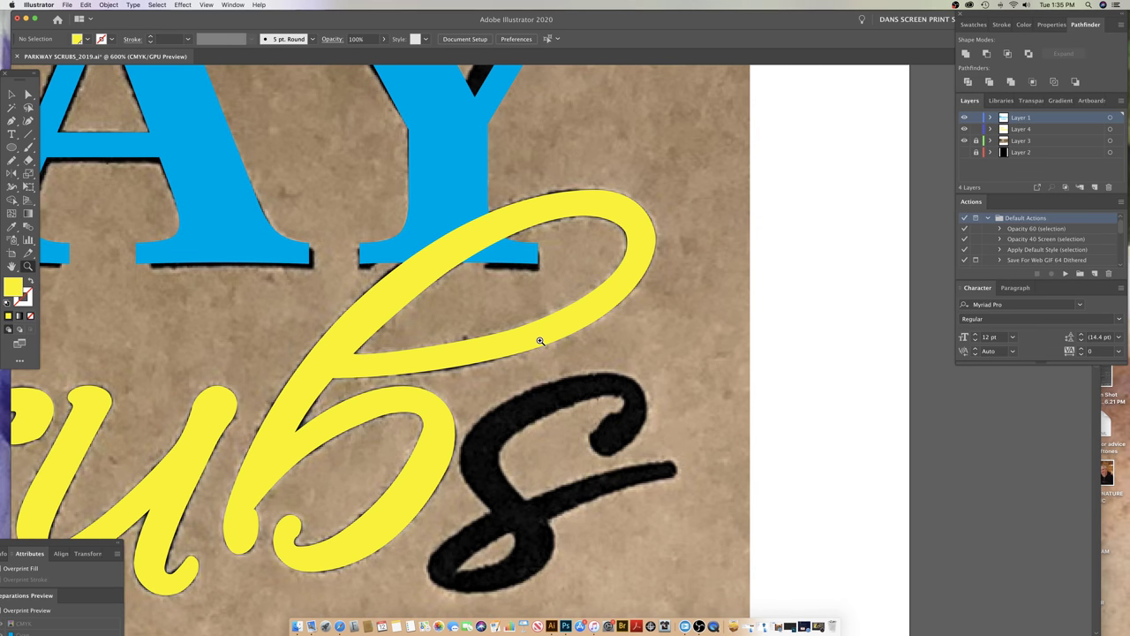
{"action": "left_click_drag", "start_coordinate": [537, 418], "coordinate": [546, 389]}
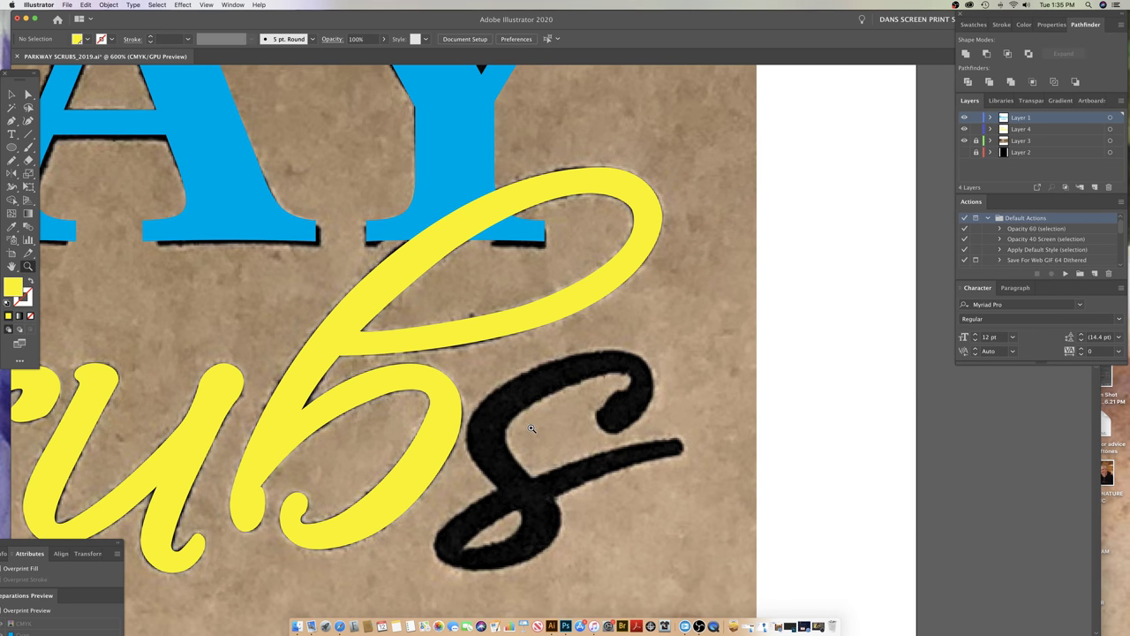
{"action": "key", "text": "ctrl+y"}
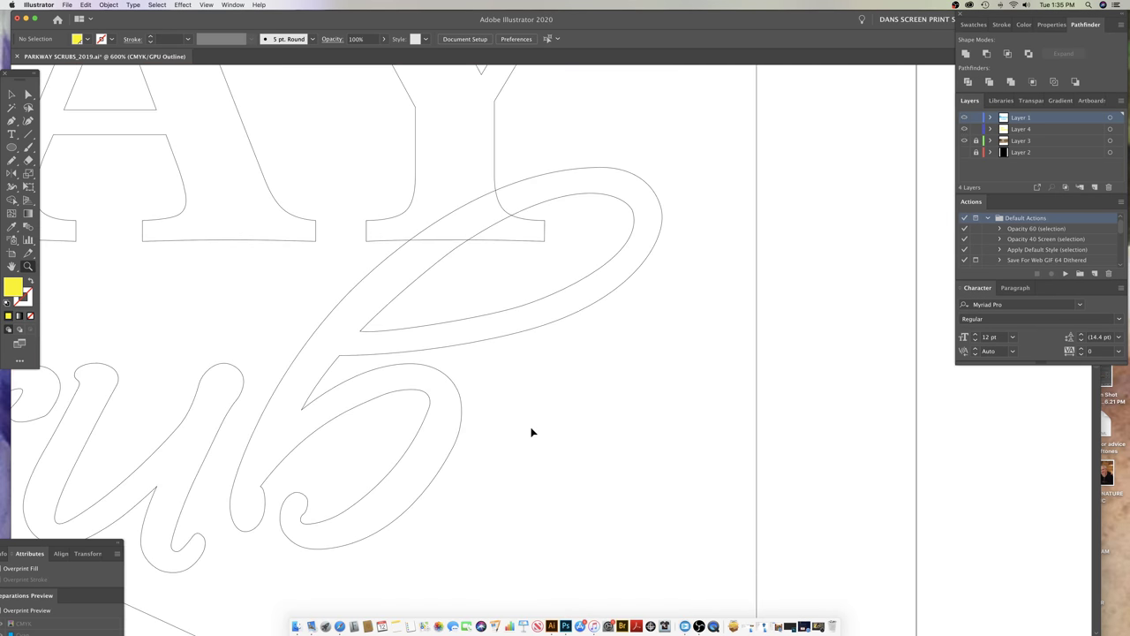
{"action": "key", "text": "ctrl+y"}
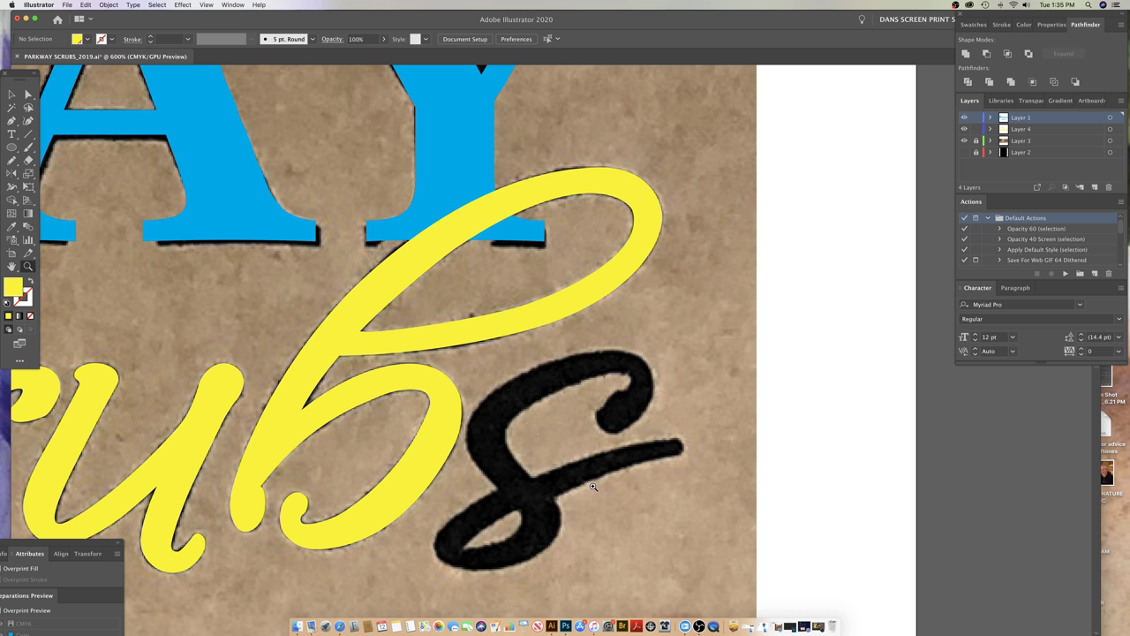
- Trace the upper outer edge of the "s" with closely spaced Pen tool points and remove the fill
{"action": "left_click_drag", "start_coordinate": [579, 457], "coordinate": [587, 394]}
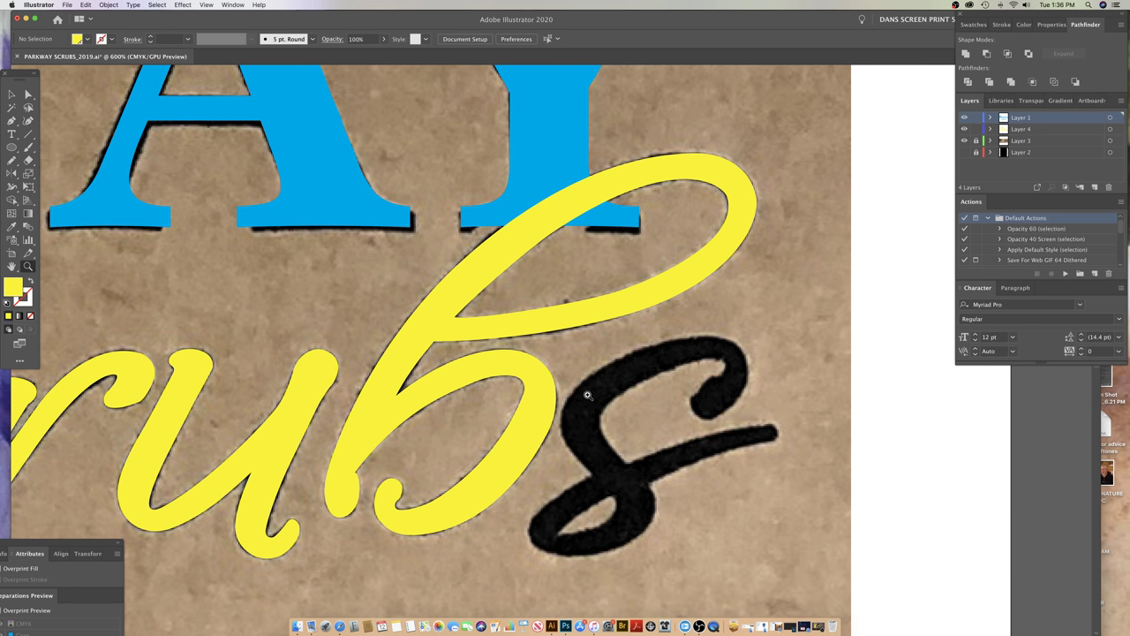
{"action": "left_click_drag", "start_coordinate": [587, 395], "coordinate": [585, 403]}
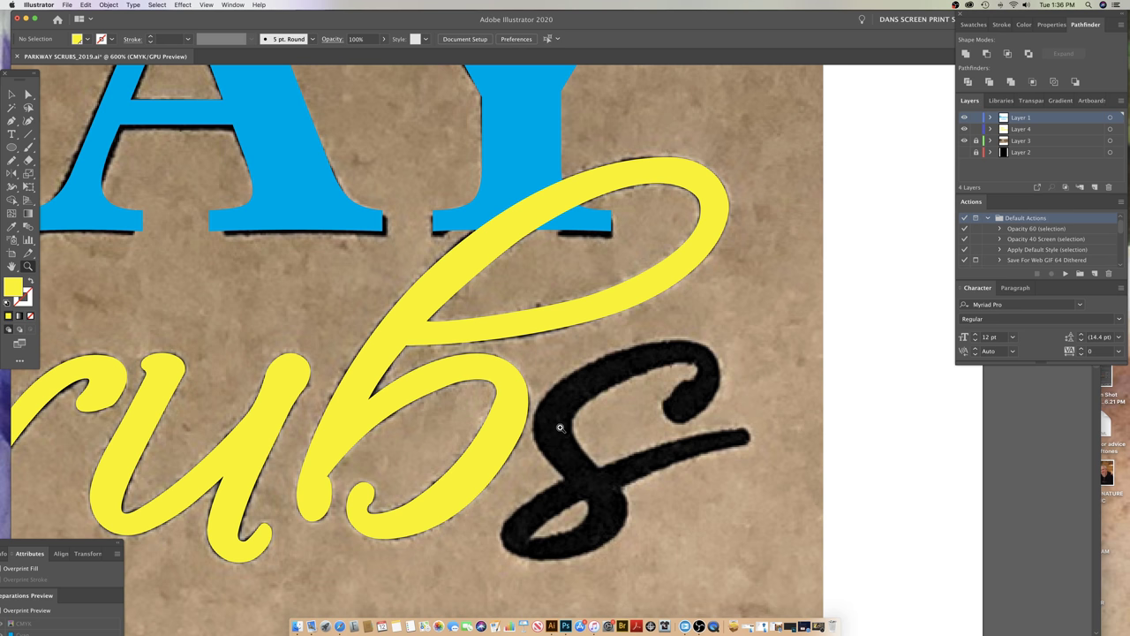
{"action": "key", "text": "p"}
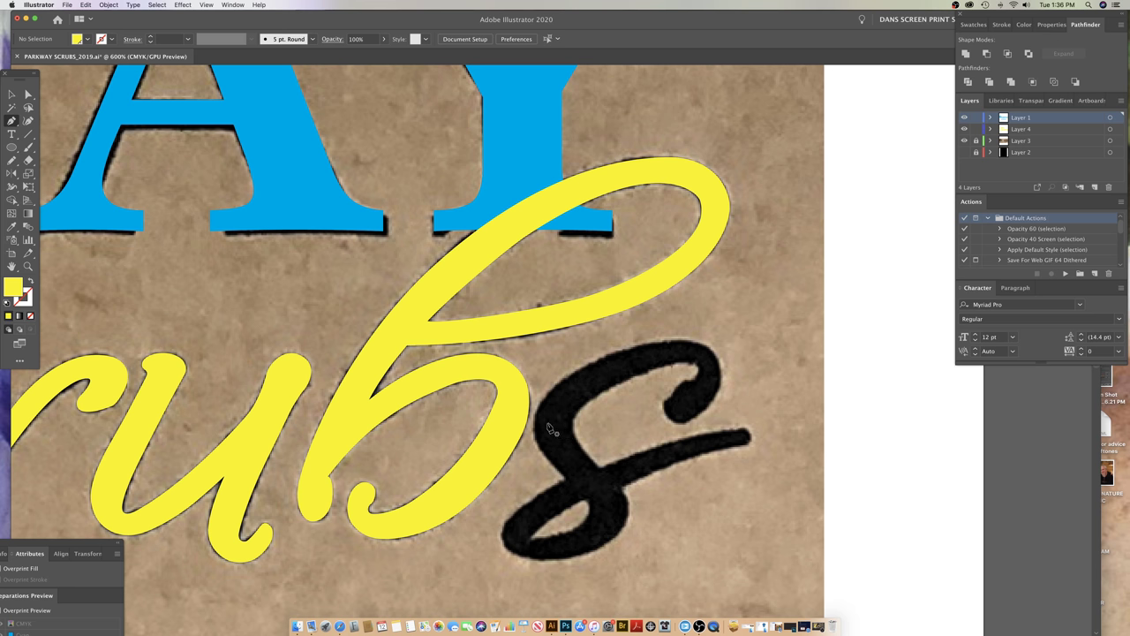
{"action": "left_click", "coordinate": [535, 417]}
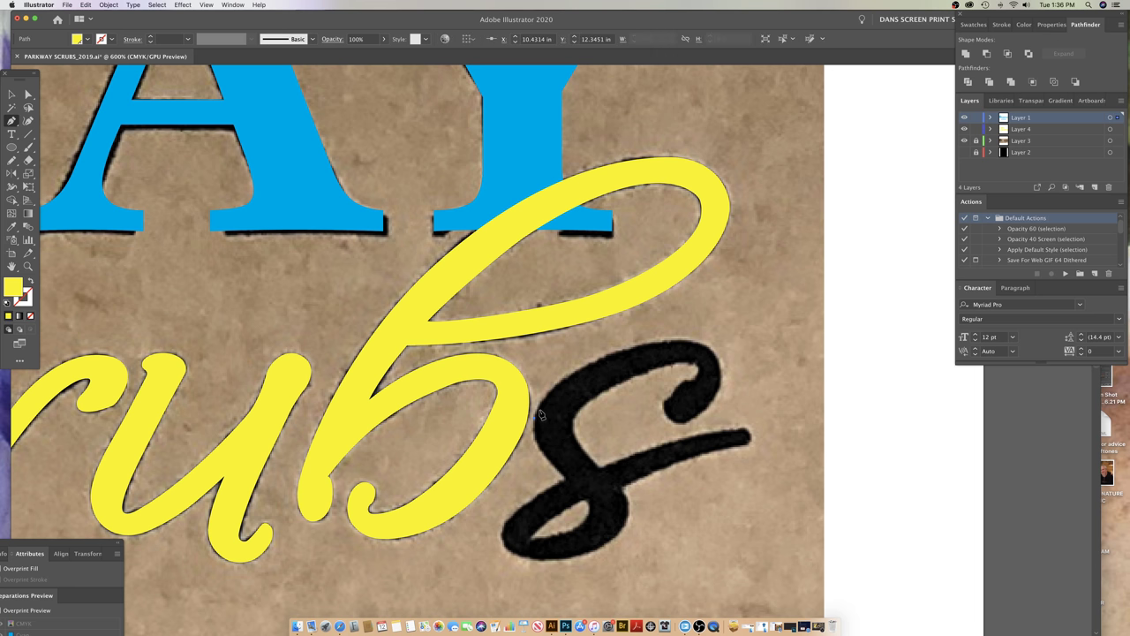
{"action": "mouse_move", "coordinate": [550, 396]}
{"action": "left_mouse_down"}
{"action": "mouse_move", "coordinate": [611, 360]}
{"action": "mouse_move", "coordinate": [697, 345]}
{"action": "mouse_move", "coordinate": [717, 358]}
{"action": "mouse_move", "coordinate": [720, 391]}
{"action": "mouse_move", "coordinate": [706, 416]}
{"action": "mouse_move", "coordinate": [679, 427]}
{"action": "left_mouse_up"}
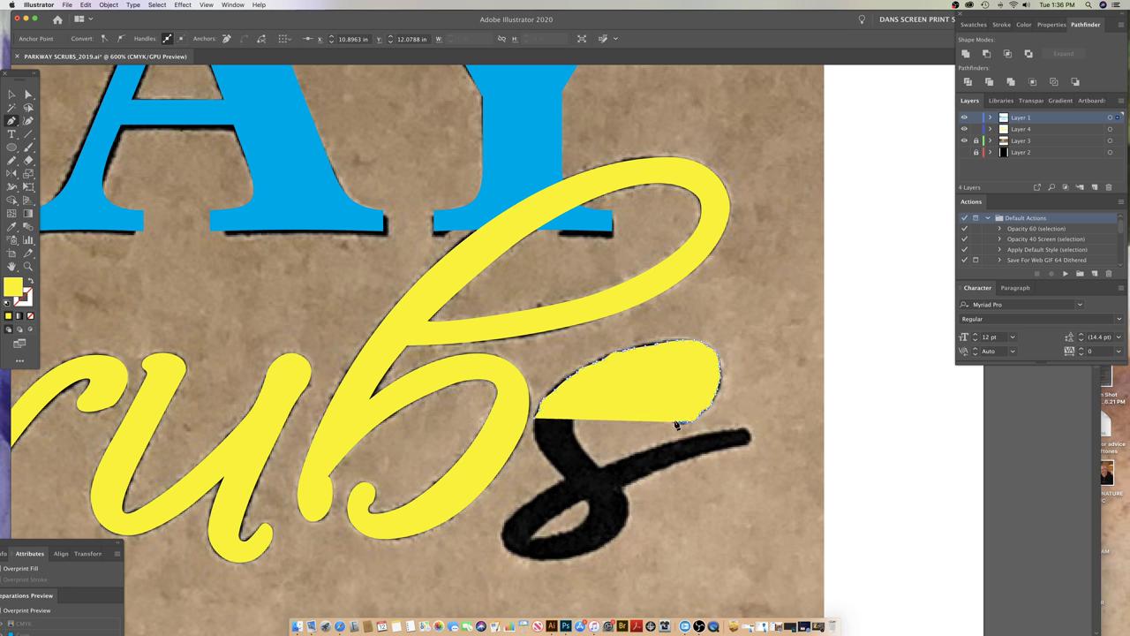
{"action": "left_click", "coordinate": [30, 316]}
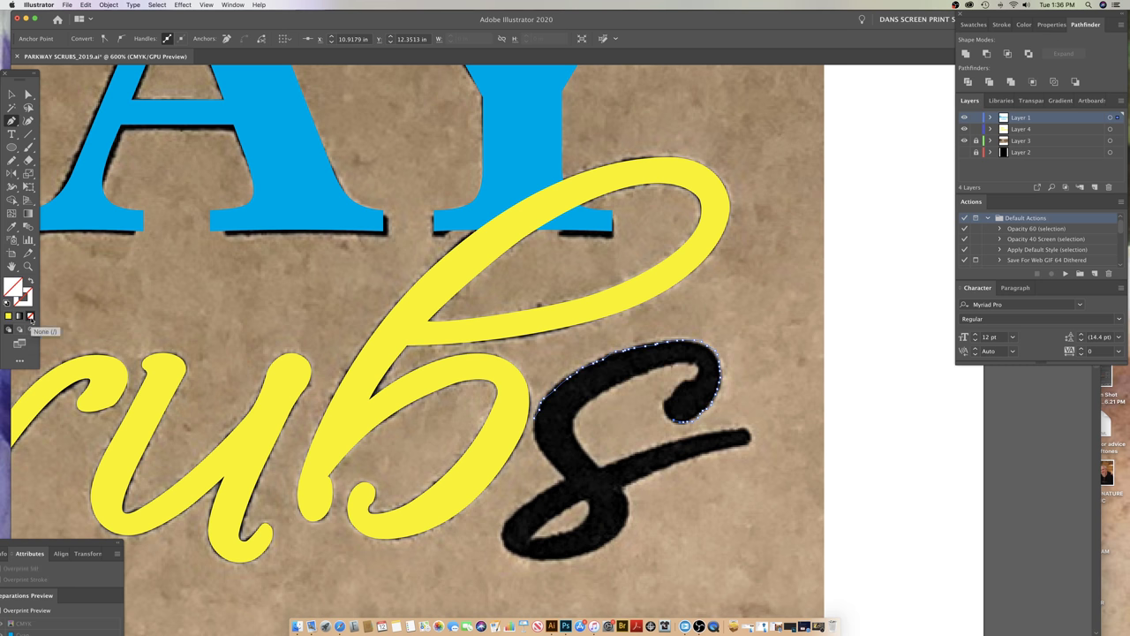
- Continue the Pen path back along the inner edge of the upper "s" and close it across the middle of the letter
{"action": "left_click_drag", "start_coordinate": [668, 419], "coordinate": [692, 365]}
{"action": "left_click", "coordinate": [578, 448]}
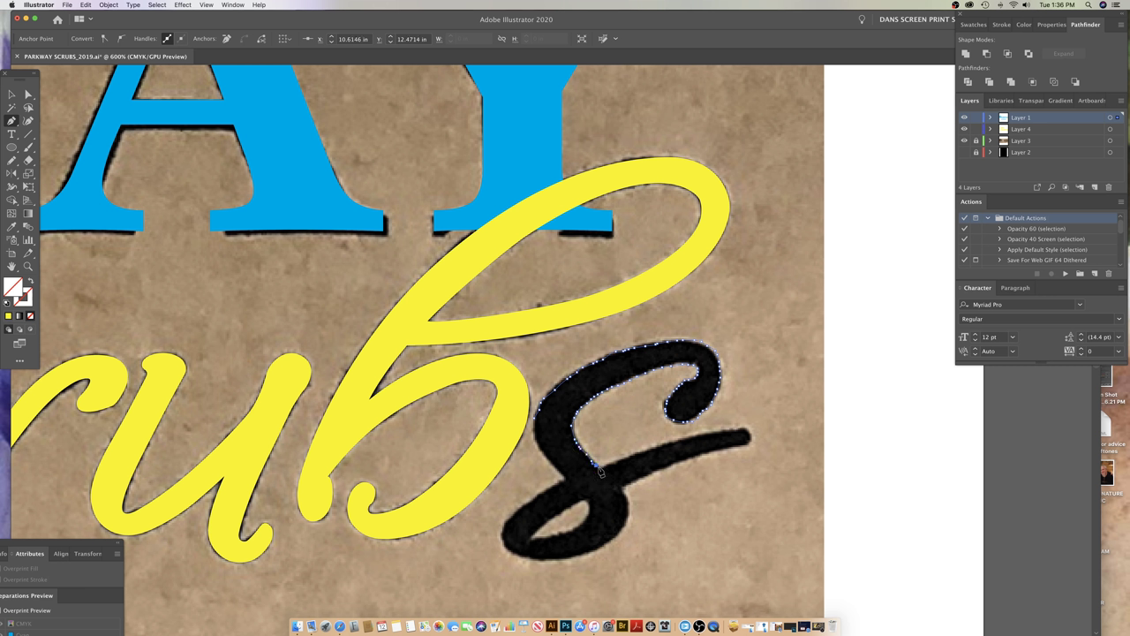
{"action": "left_click", "coordinate": [597, 465]}
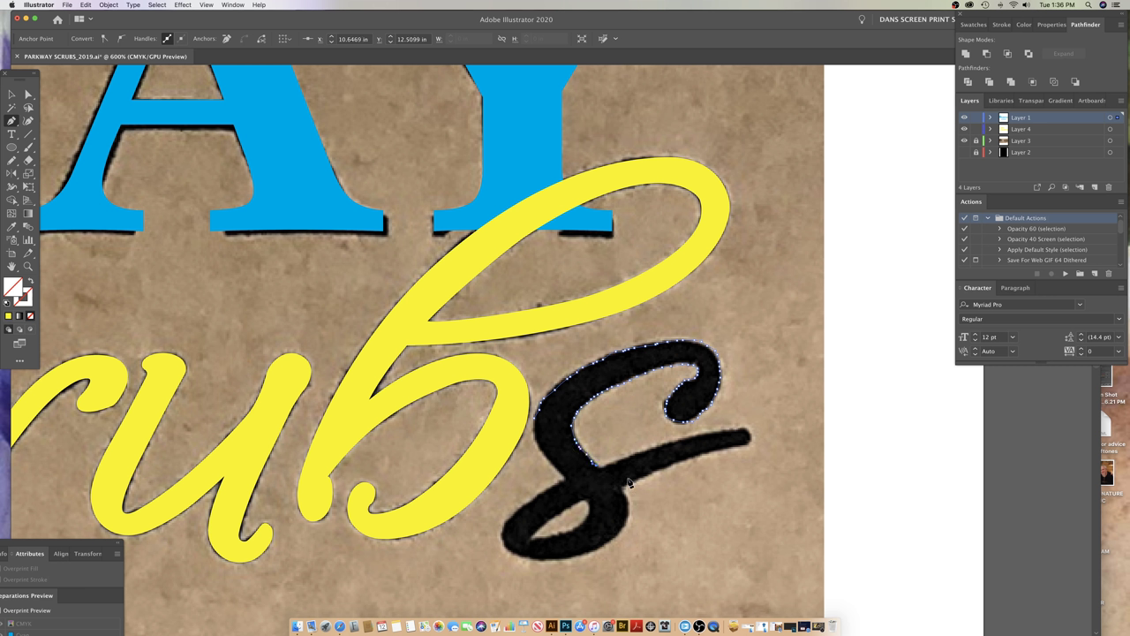
{"action": "left_click", "coordinate": [563, 479]}
{"action": "left_click_drag", "start_coordinate": [534, 419], "coordinate": [536, 381]}
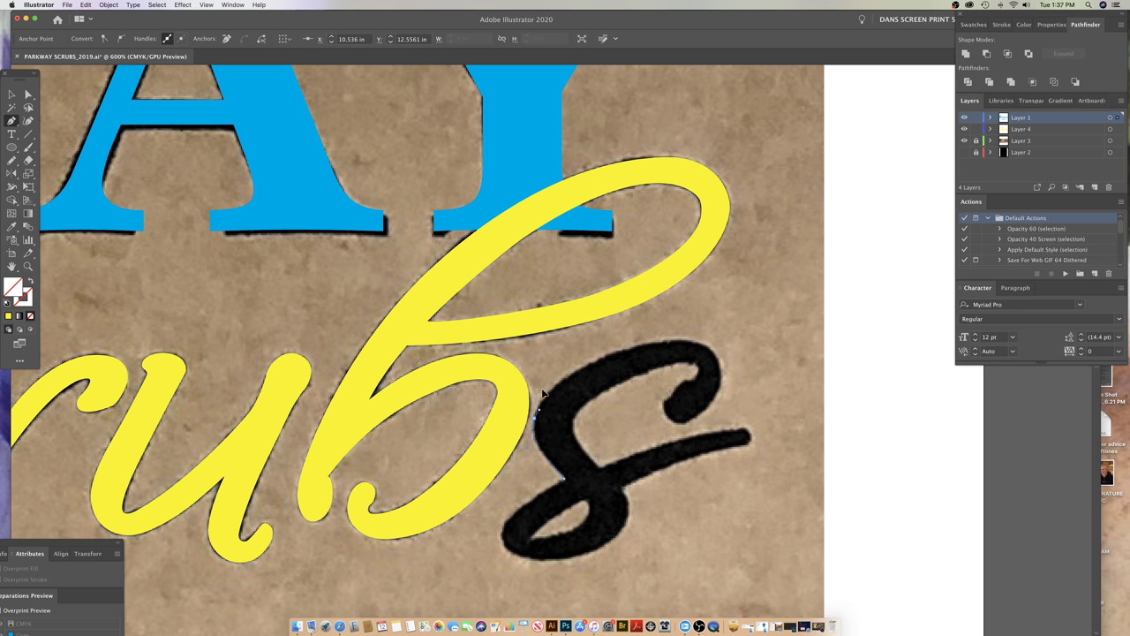
{"action": "left_click", "coordinate": [546, 393]}
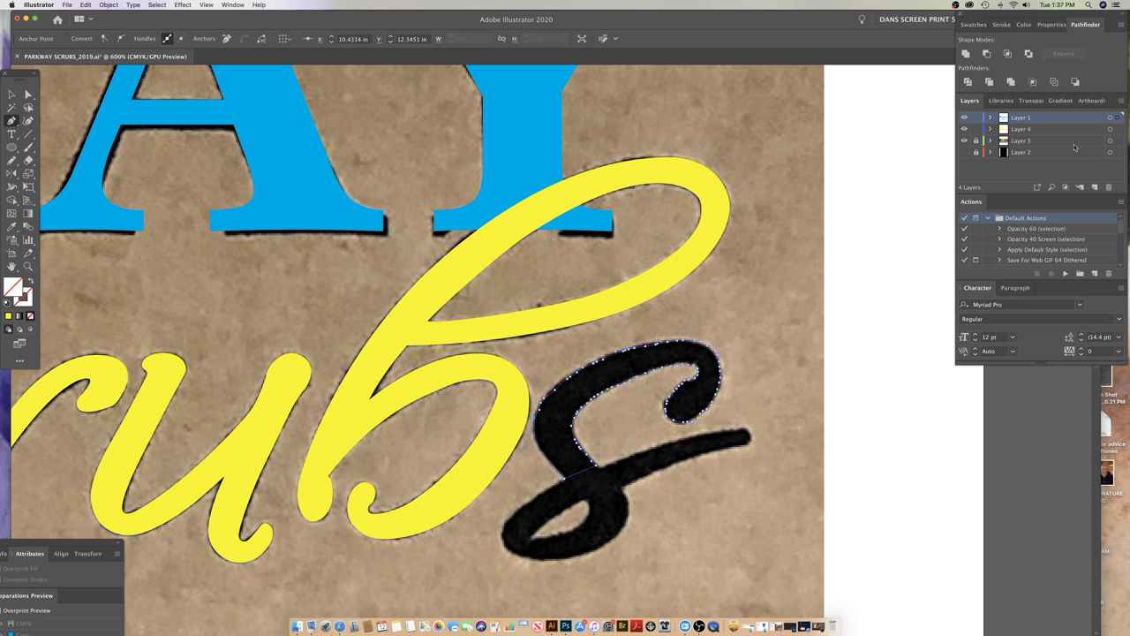
- Fill the upper "s" shape with the yellow MOLD swatch, set its stroke to none, and deselect
{"action": "left_click", "coordinate": [973, 24]}
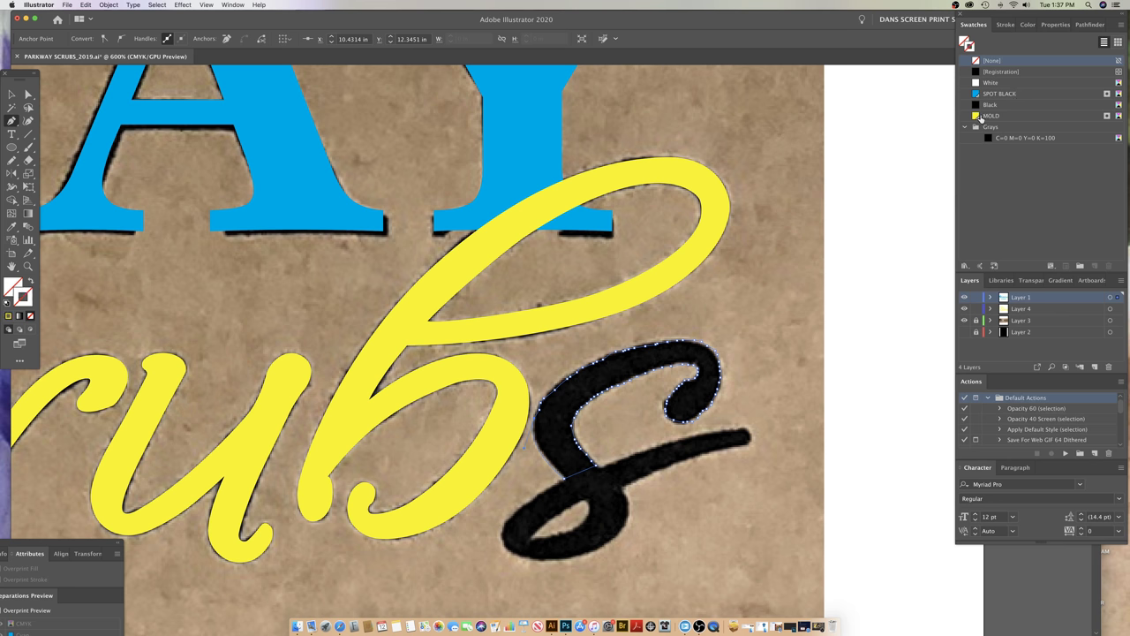
{"action": "left_click", "coordinate": [980, 115]}
{"action": "key", "text": "x"}
{"action": "left_click", "coordinate": [977, 116]}
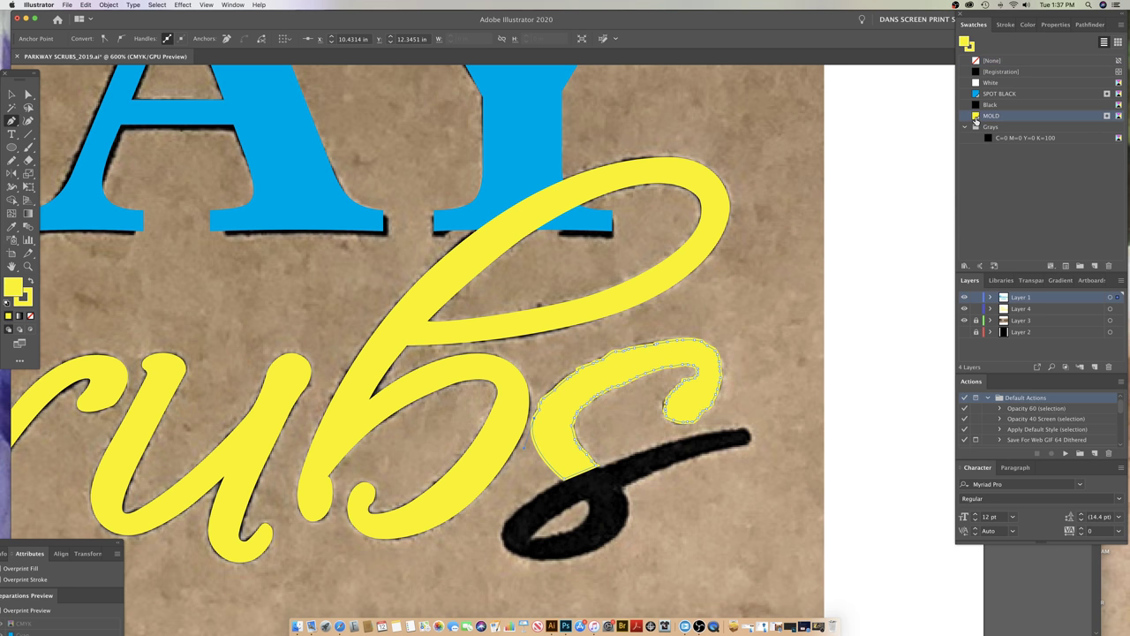
{"action": "left_click", "coordinate": [975, 62]}
{"action": "key", "text": "super+shift+a"}
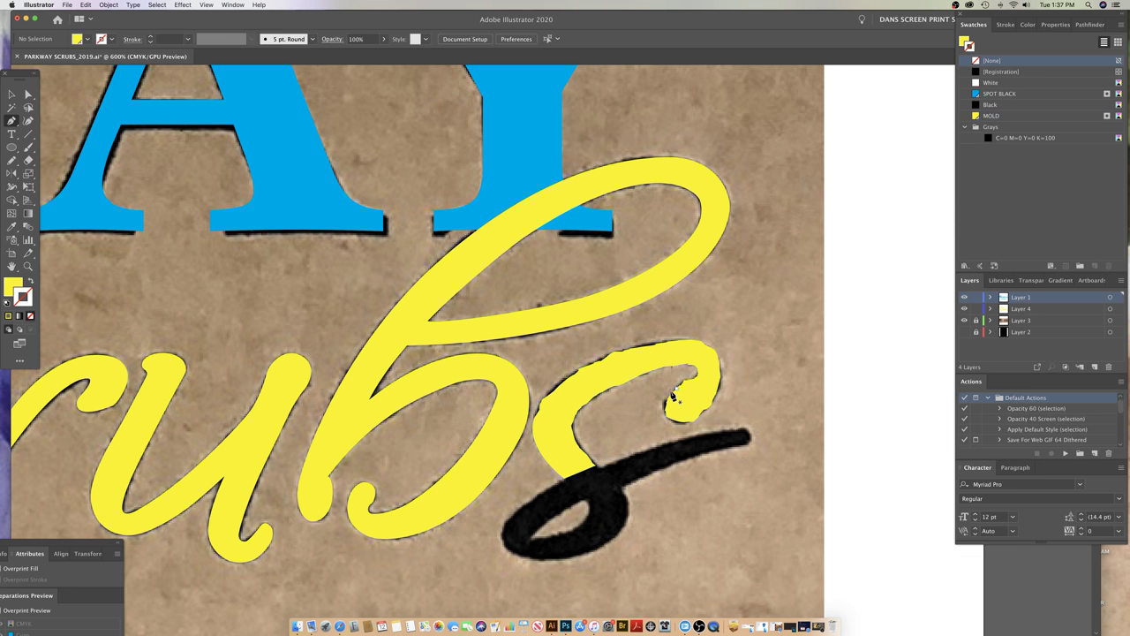
- Hide the Layer 3 artwork and compare the partial "s" with the other letters in preview and outline modes
{"action": "left_click", "coordinate": [965, 322]}
{"action": "scroll", "coordinate": [698, 379], "scroll_direction": "down", "scroll_amount": 2}
{"action": "scroll", "coordinate": [697, 380], "scroll_direction": "right", "scroll_amount": 1}
{"action": "key", "text": "z"}
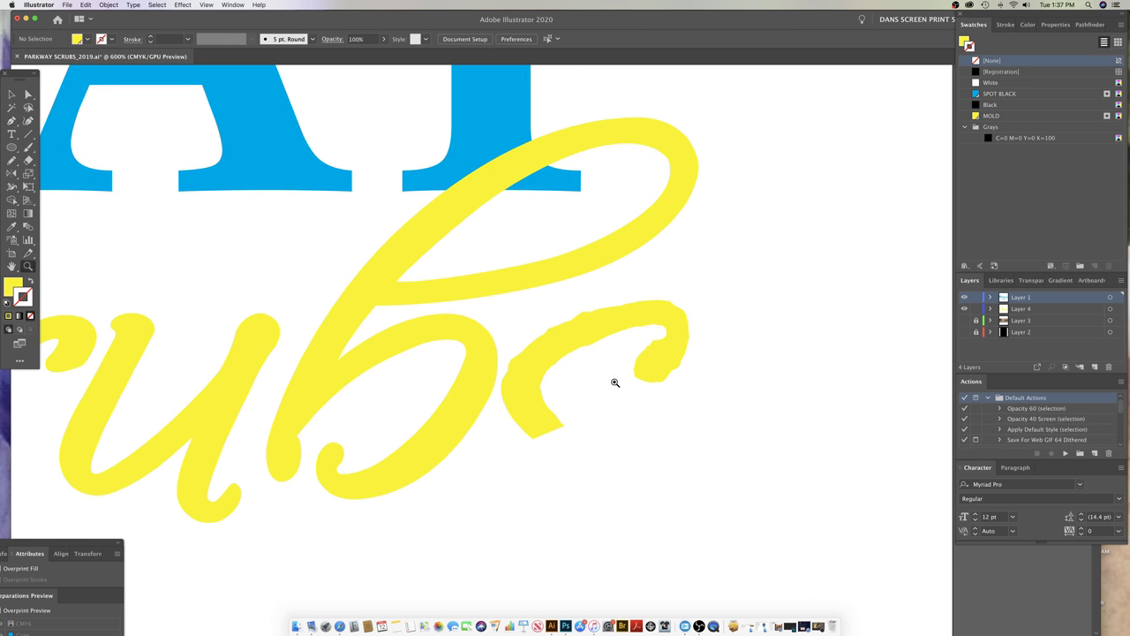
{"action": "key", "text": "super+y"}
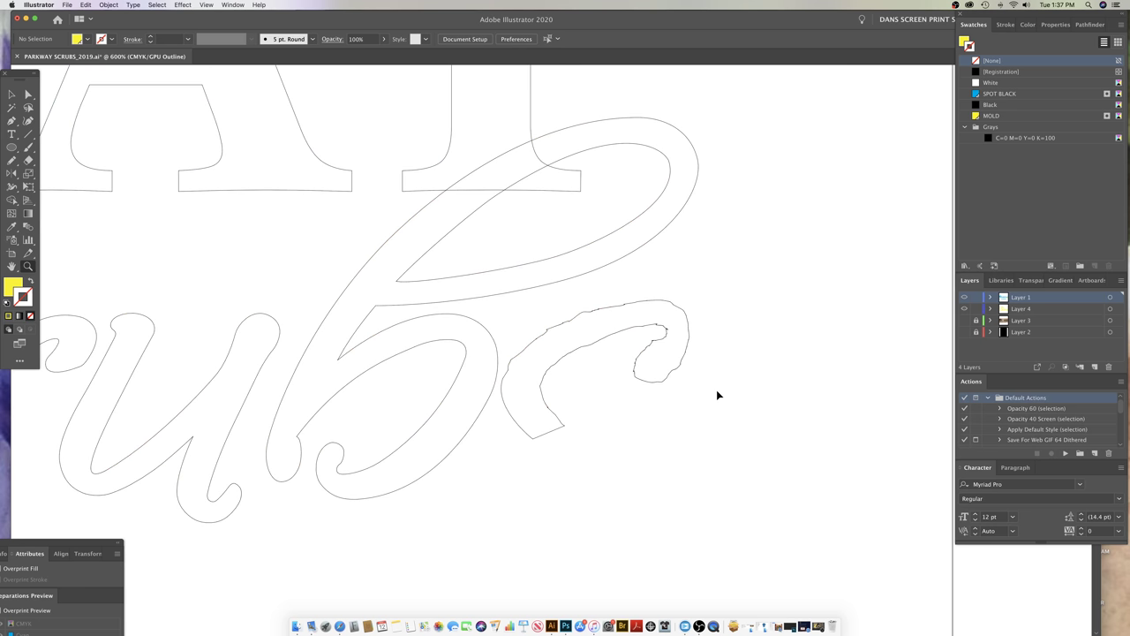
{"action": "key", "text": "super+y"}
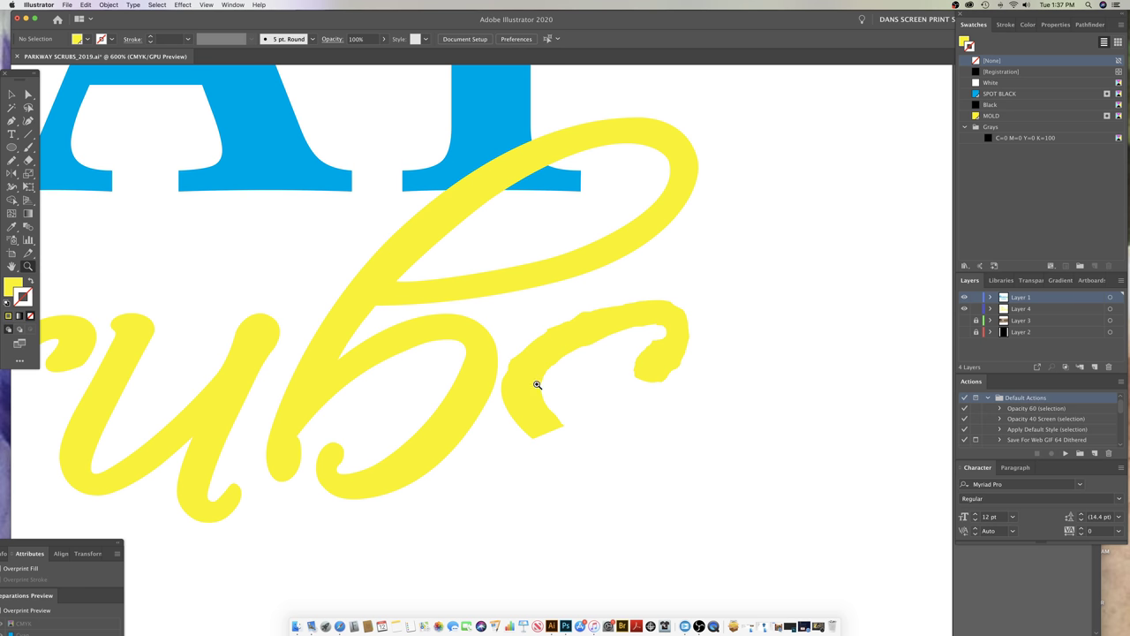
{"action": "key", "text": "super+y"}
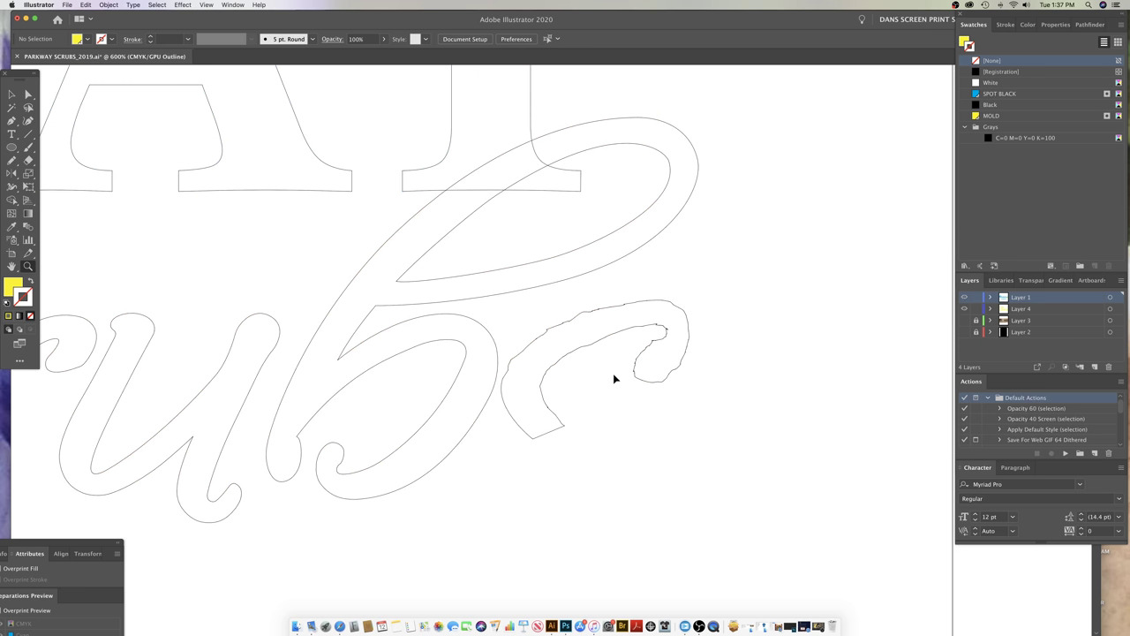
- Select the partial "s" outline and examine its anchor points close up, comparing it with the rest of the lettering
{"action": "left_click", "coordinate": [635, 371], "text": "super"}
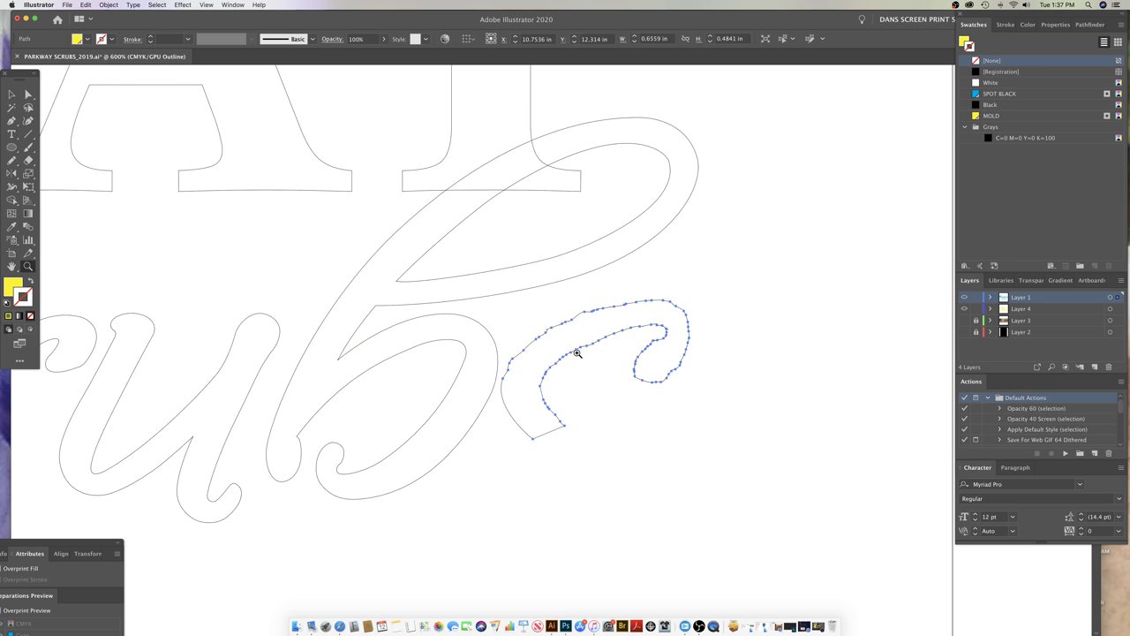
{"action": "left_click", "coordinate": [573, 427], "text": "alt"}
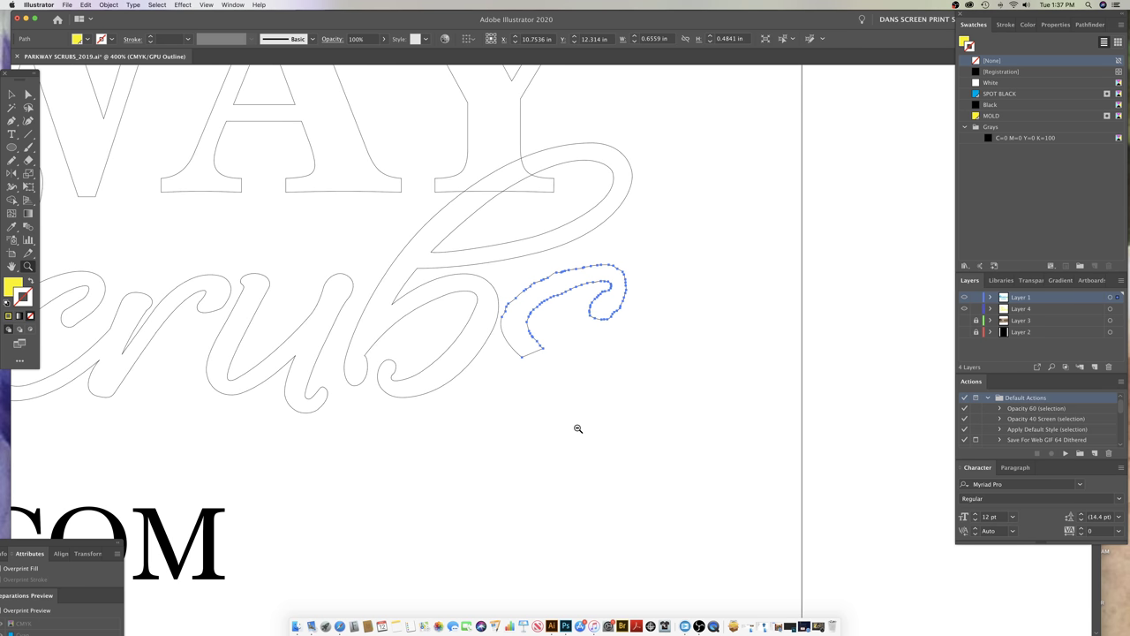
{"action": "left_click", "coordinate": [576, 427], "text": "alt"}
{"action": "left_click", "coordinate": [576, 427], "text": "alt"}
{"action": "left_click_drag", "start_coordinate": [369, 294], "coordinate": [666, 514]}
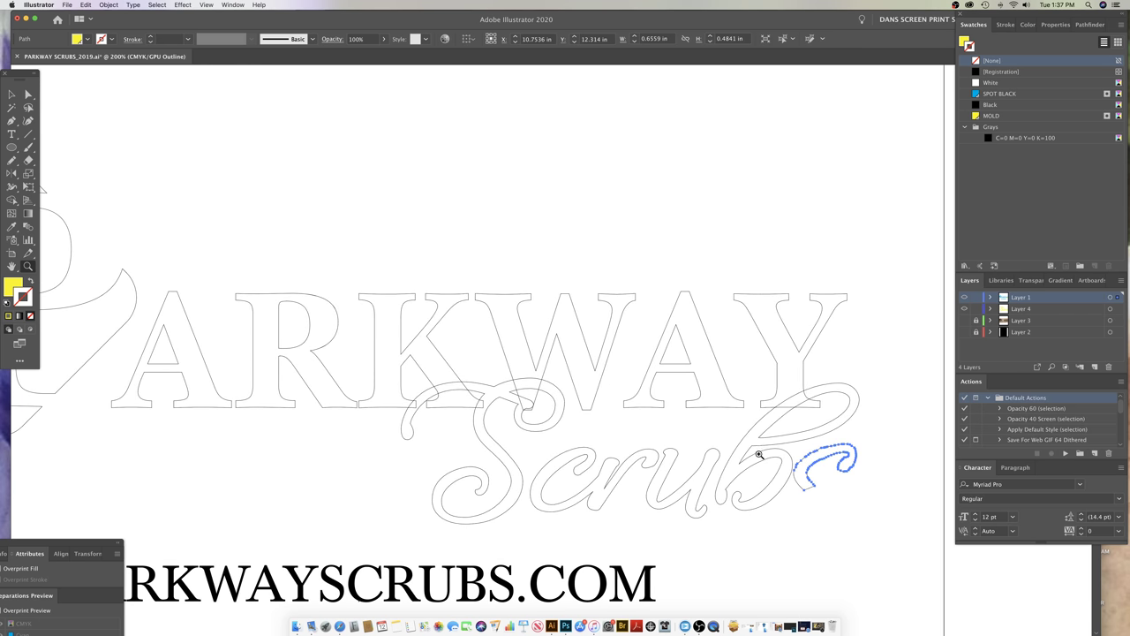
{"action": "left_click_drag", "start_coordinate": [858, 519], "coordinate": [651, 420]}
{"action": "left_click_drag", "start_coordinate": [616, 358], "coordinate": [625, 373]}
{"action": "scroll", "coordinate": [626, 372], "scroll_direction": "up", "scroll_amount": 4}
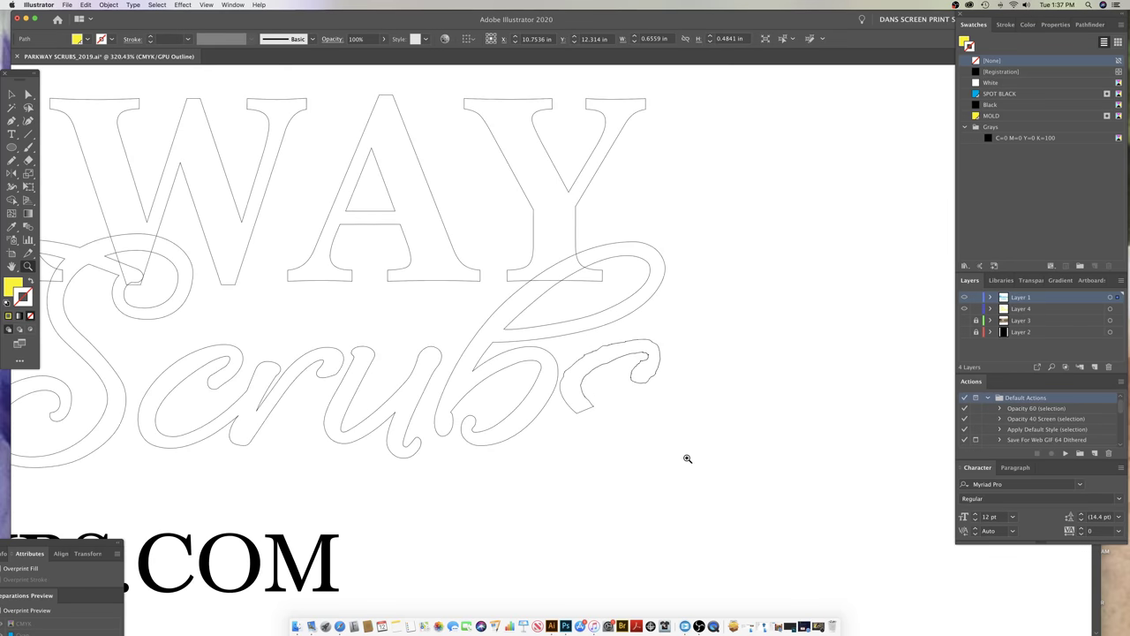
{"action": "scroll", "coordinate": [621, 400], "scroll_direction": "up", "scroll_amount": 4}
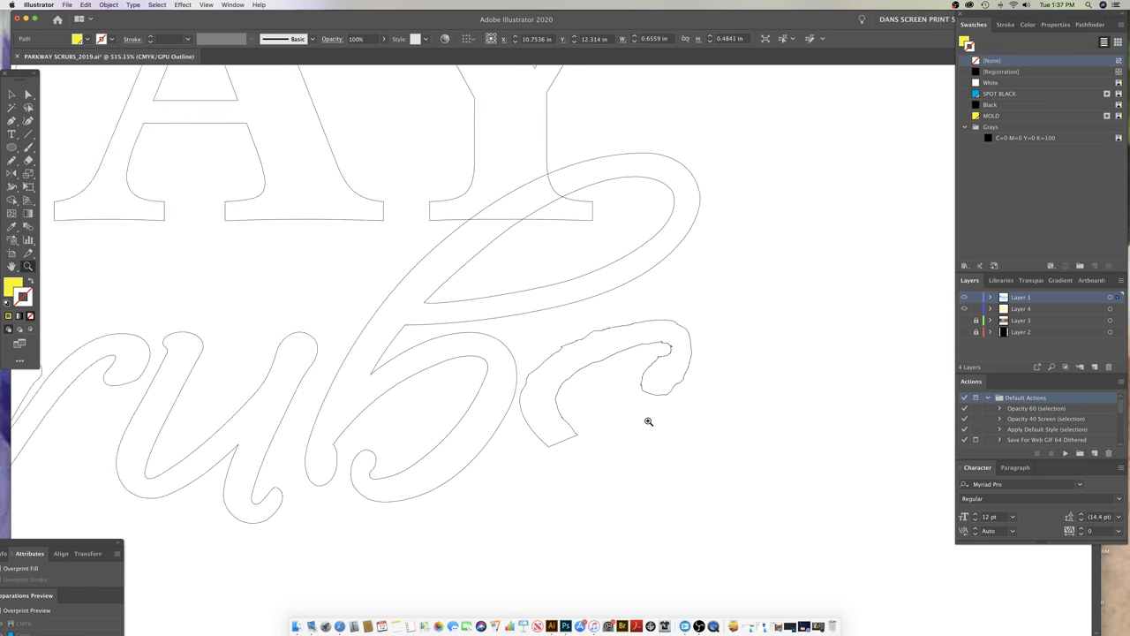
{"action": "left_click_drag", "start_coordinate": [716, 452], "coordinate": [615, 429]}
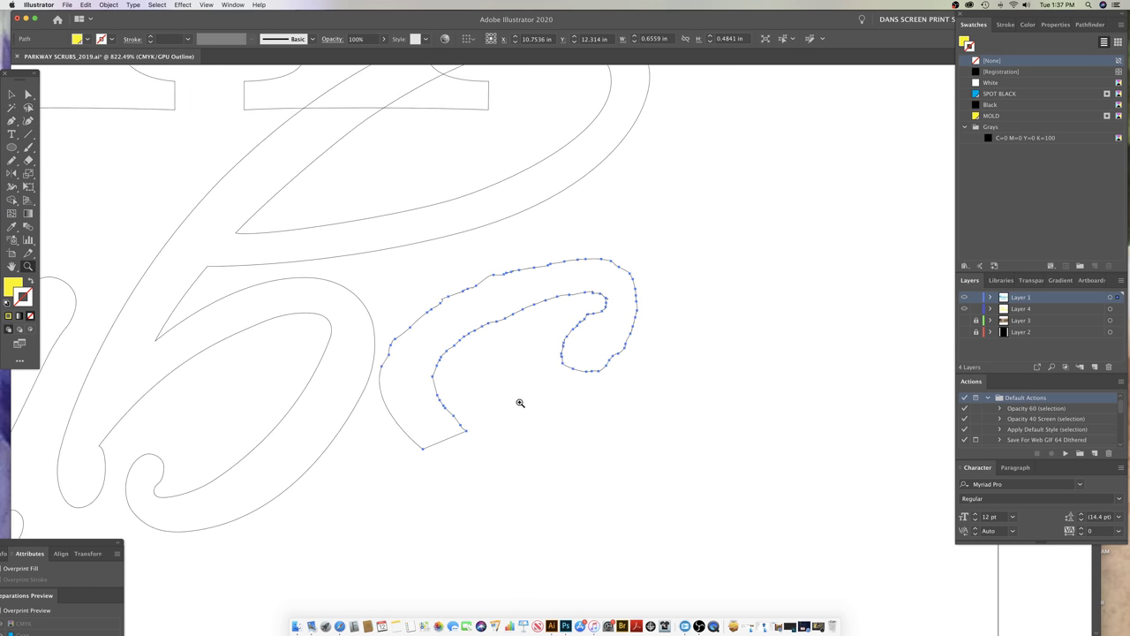
- Deselect the partial "s" and inspect its edges by alternating between outline and preview modes
{"action": "key", "text": "p"}
{"action": "key", "text": "super+shift+a"}
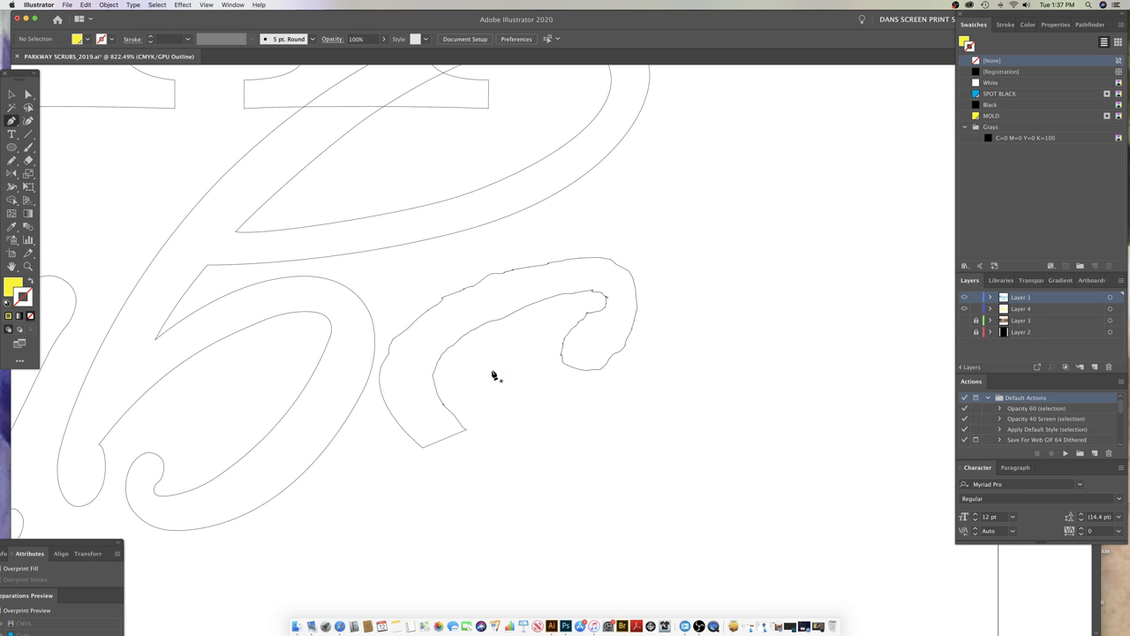
{"action": "key", "text": "super+y"}
{"action": "key", "text": "super+y"}
{"action": "key", "text": "super+y"}
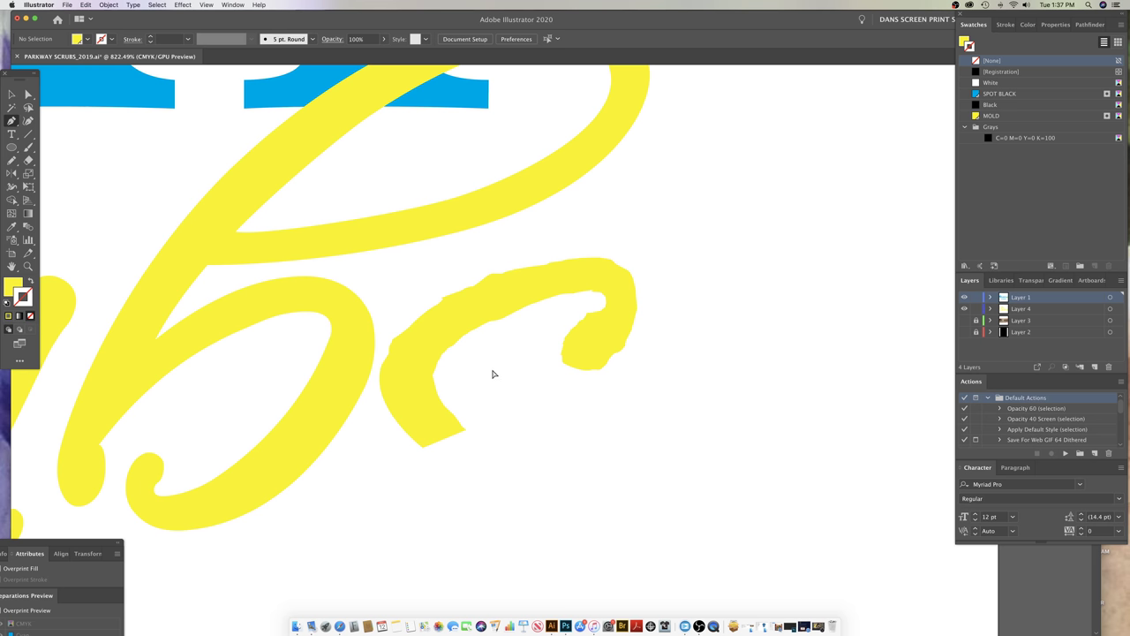
- Delete the roughly traced upper "s" and show the Layer 3 artwork again
{"action": "left_click", "coordinate": [586, 360]}
{"action": "key", "text": "Delete"}
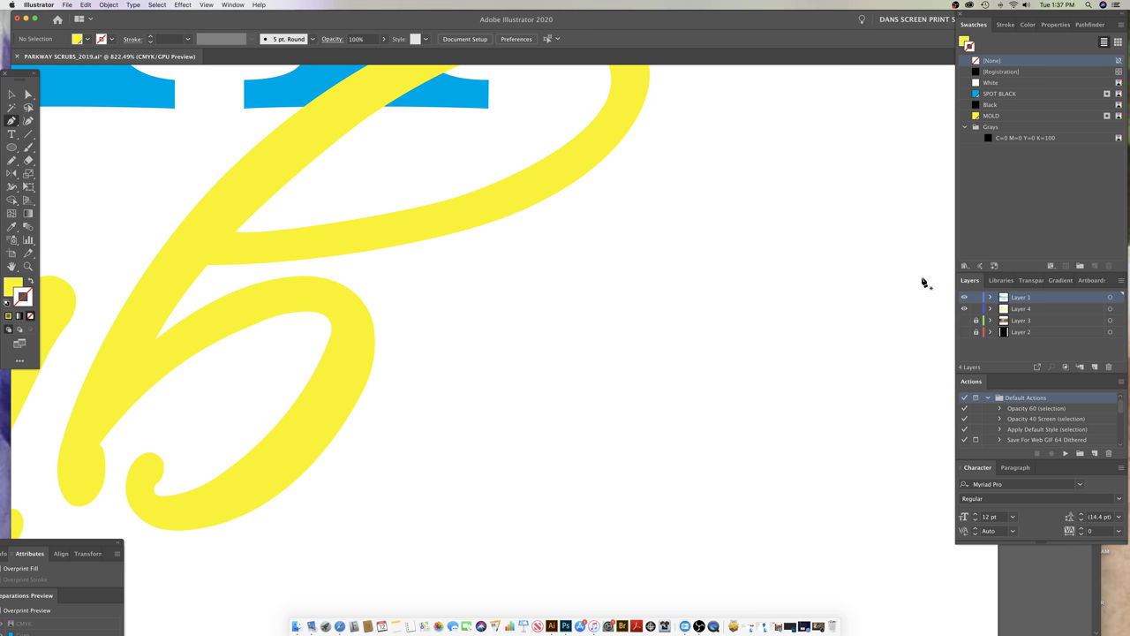
{"action": "left_click", "coordinate": [965, 320]}
{"action": "left_click_drag", "start_coordinate": [403, 323], "coordinate": [606, 335]}
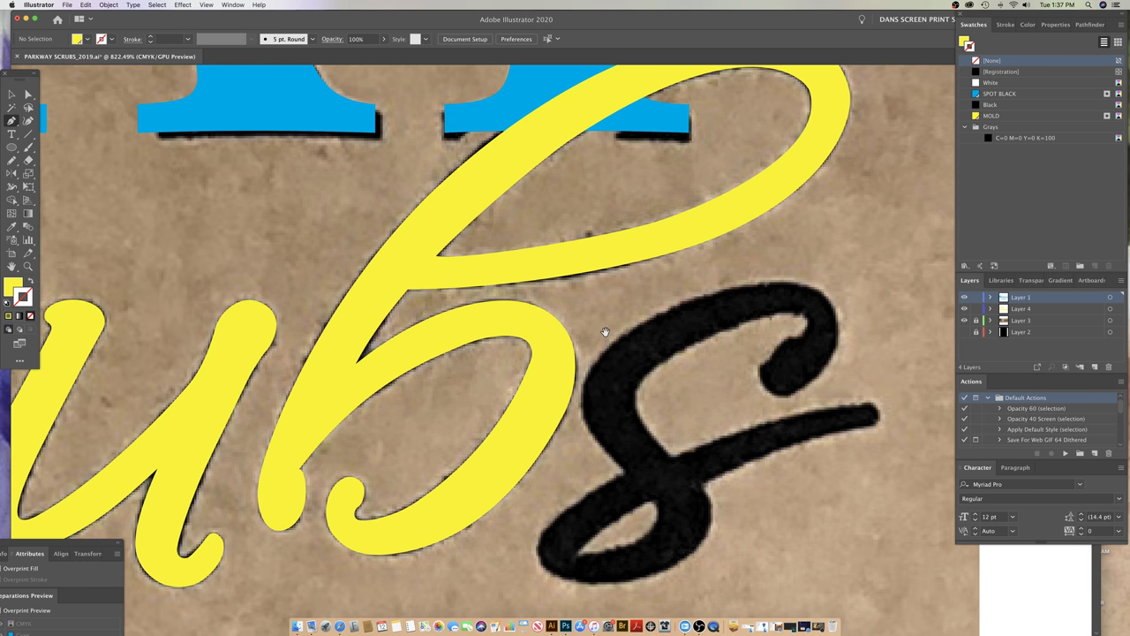
- Save the document and bring most of the Parkway Scrubs design into view
{"action": "key", "text": "z"}
{"action": "left_click", "coordinate": [466, 337], "text": "alt"}
{"action": "left_click", "coordinate": [464, 337], "text": "alt"}
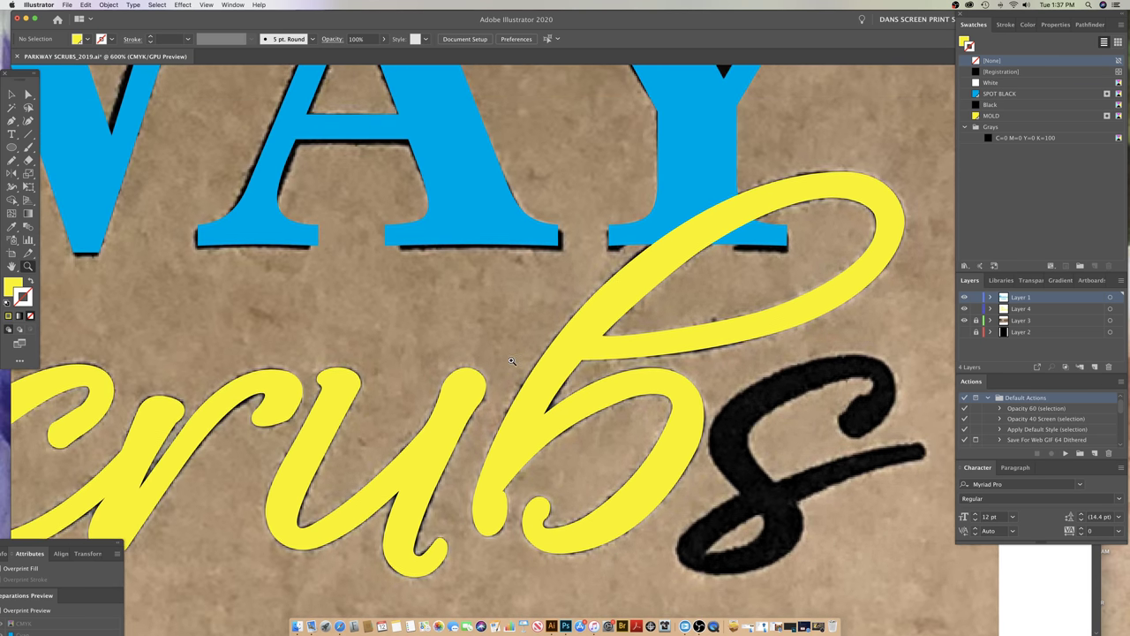
{"action": "key", "text": "super+s"}
{"action": "key", "text": "super+minus"}
{"action": "key", "text": "super+minus"}
{"action": "key", "text": "super+minus"}
{"action": "key", "text": "super+minus"}
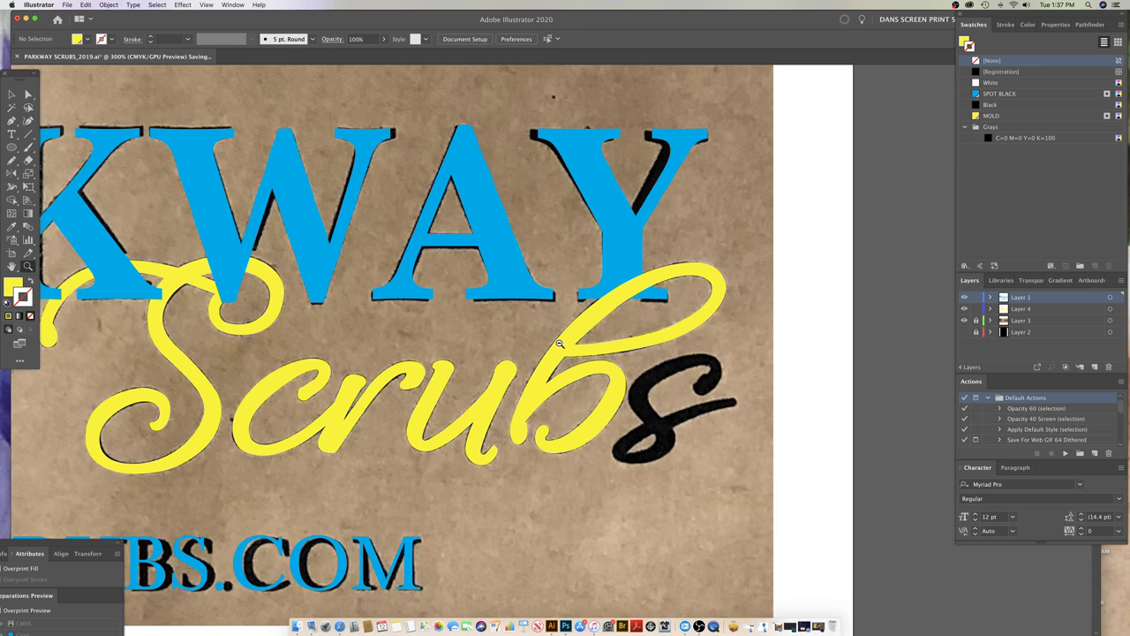
{"action": "left_click_drag", "start_coordinate": [574, 372], "coordinate": [657, 386]}
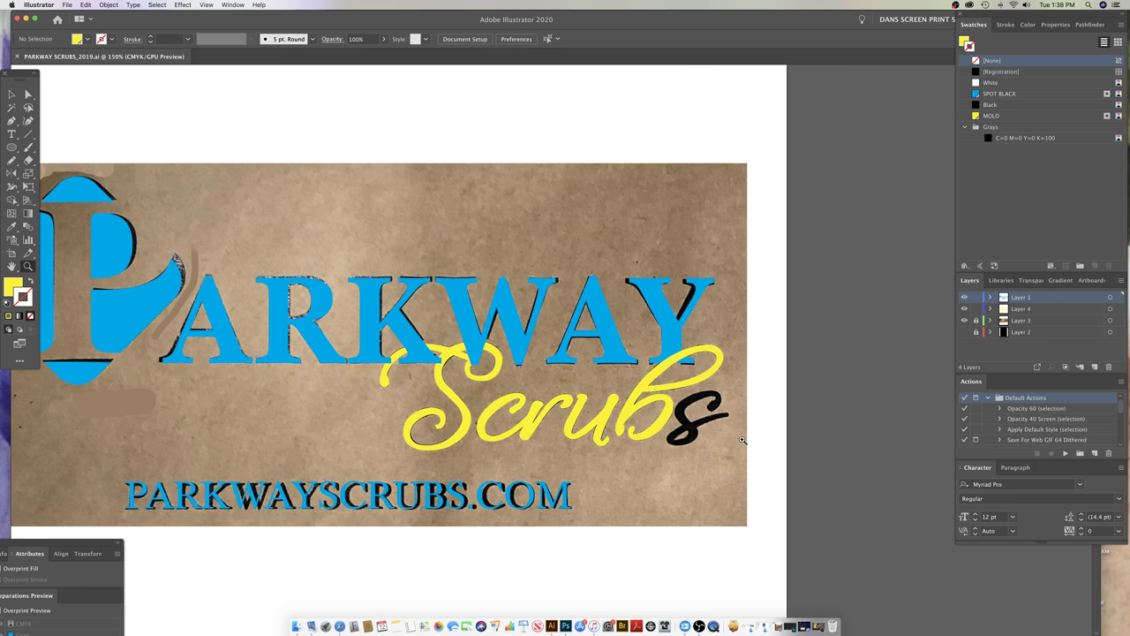
{"action": "left_click_drag", "start_coordinate": [741, 440], "coordinate": [701, 432]}
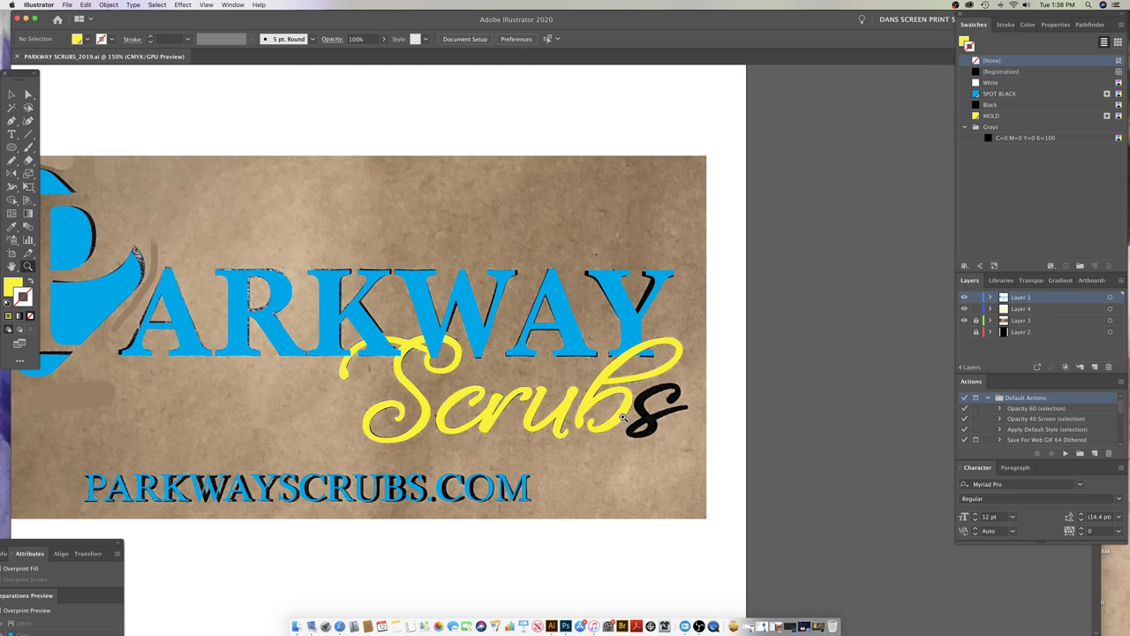
{"action": "left_click_drag", "start_coordinate": [610, 410], "coordinate": [636, 415]}
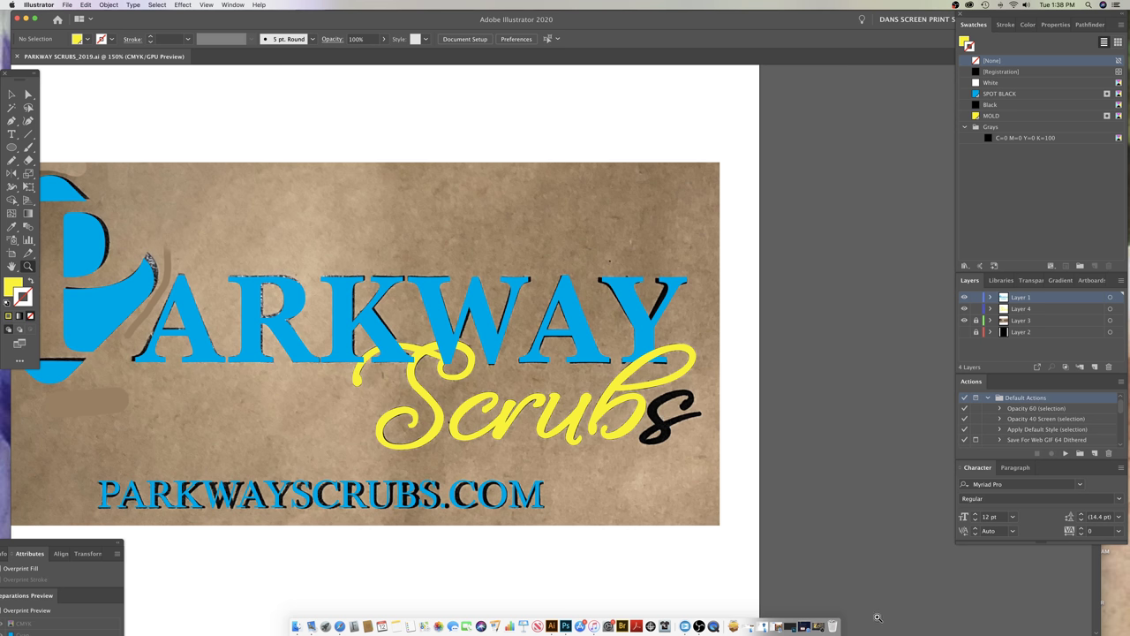
{"action": "left_click", "coordinate": [829, 609]}
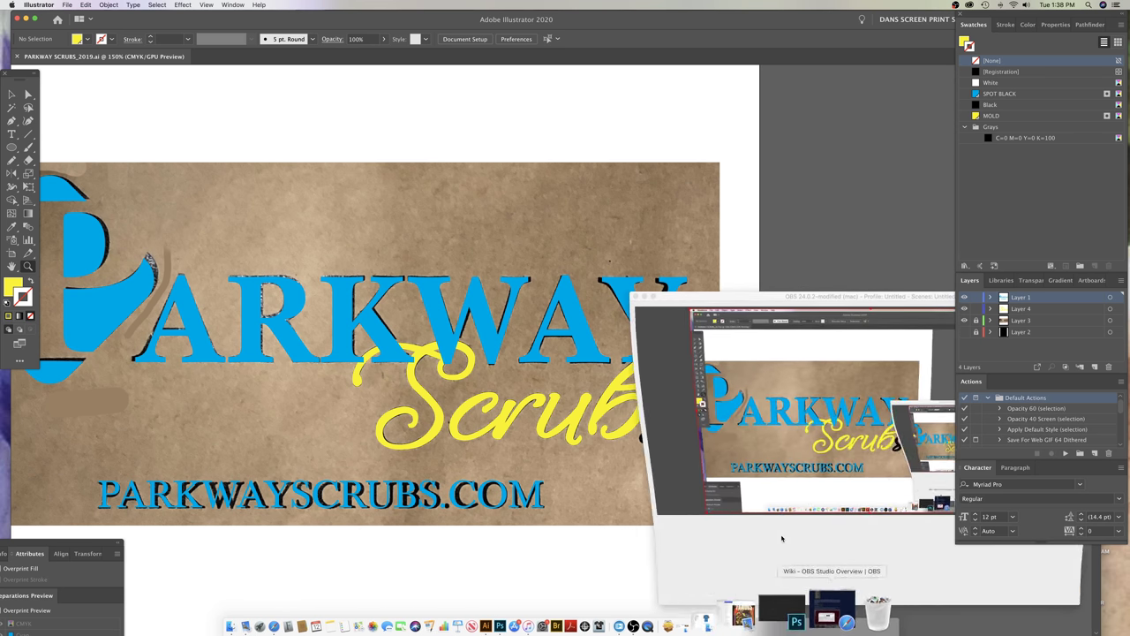